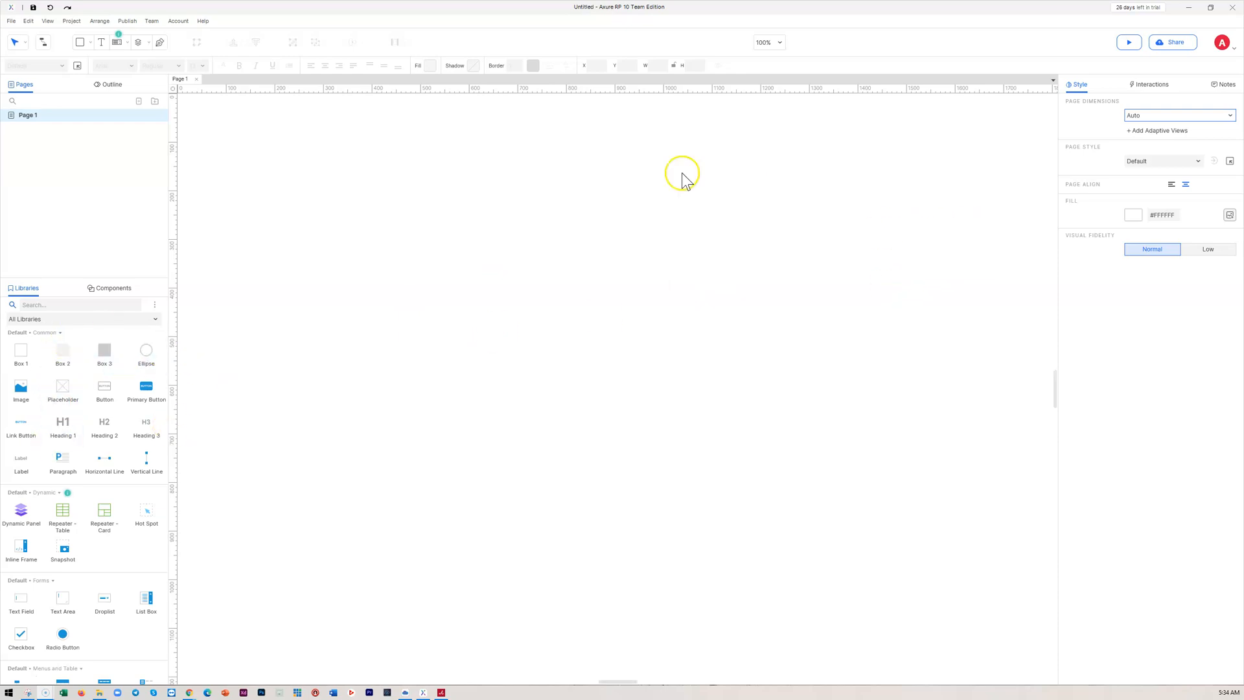
Set the page dimensions to Desktop Medium (1366)
click(1164, 115)
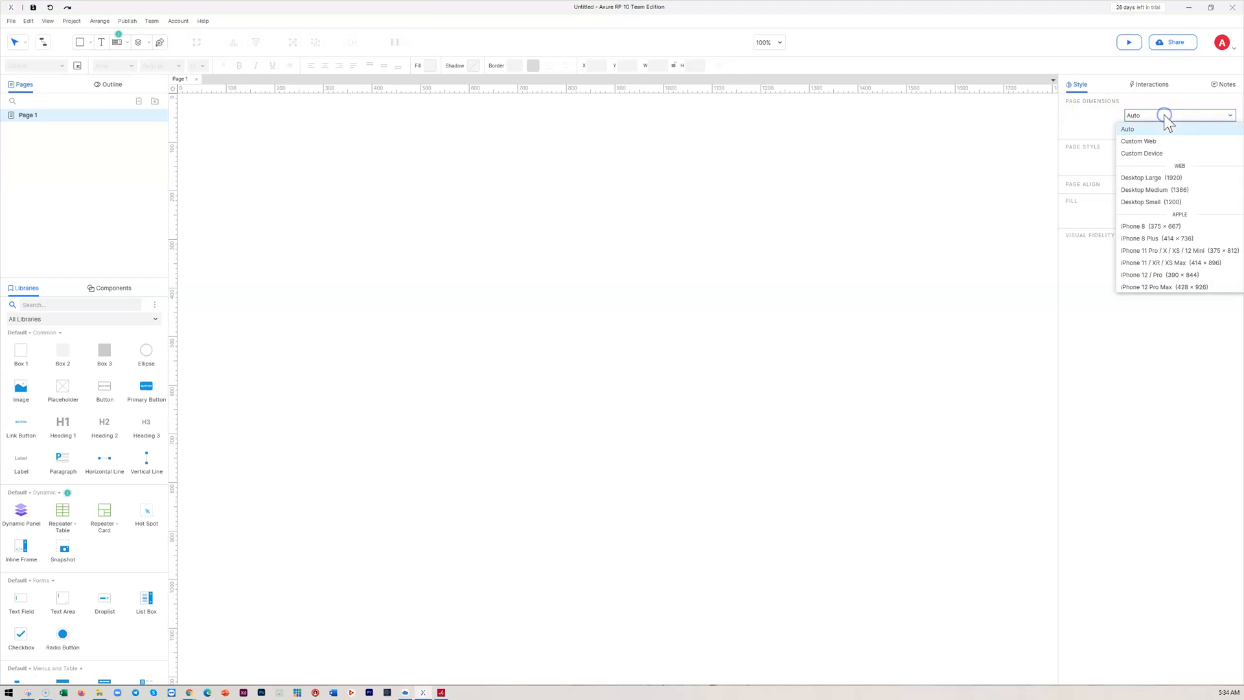
click(1170, 190)
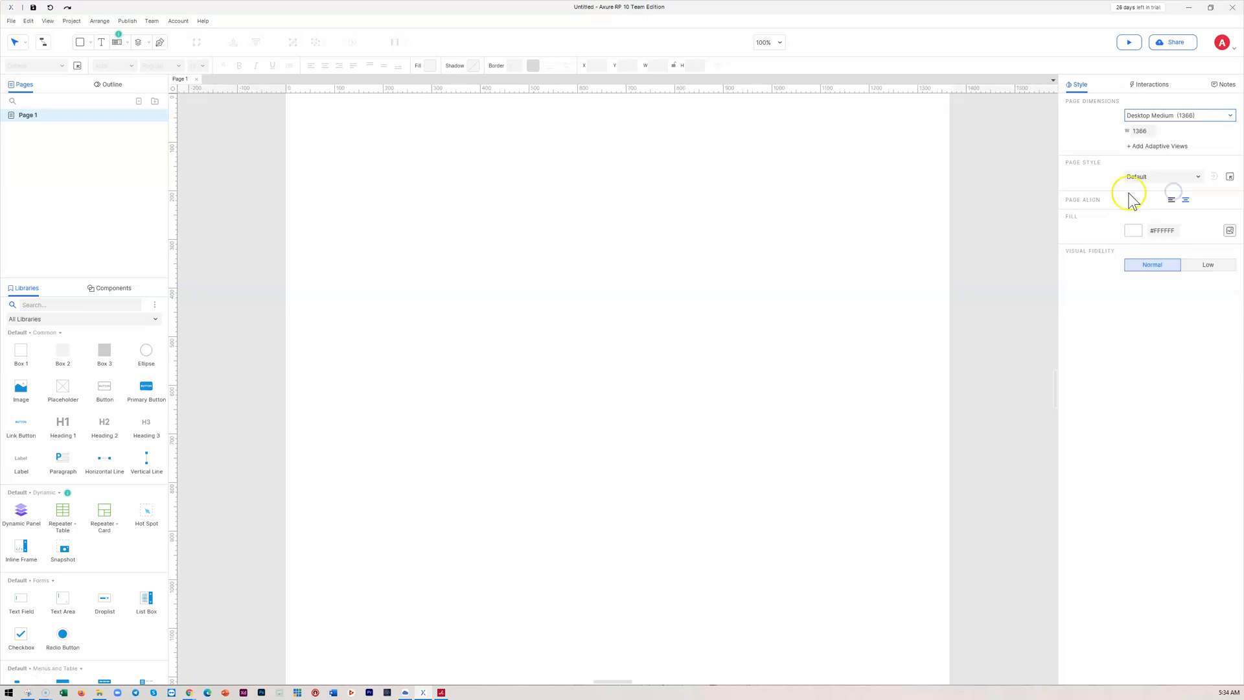
Place a Box 1 widget at the page origin and resize it to about 1366 × 86 as a full-width header bar
scroll(589, 324, up, 1)
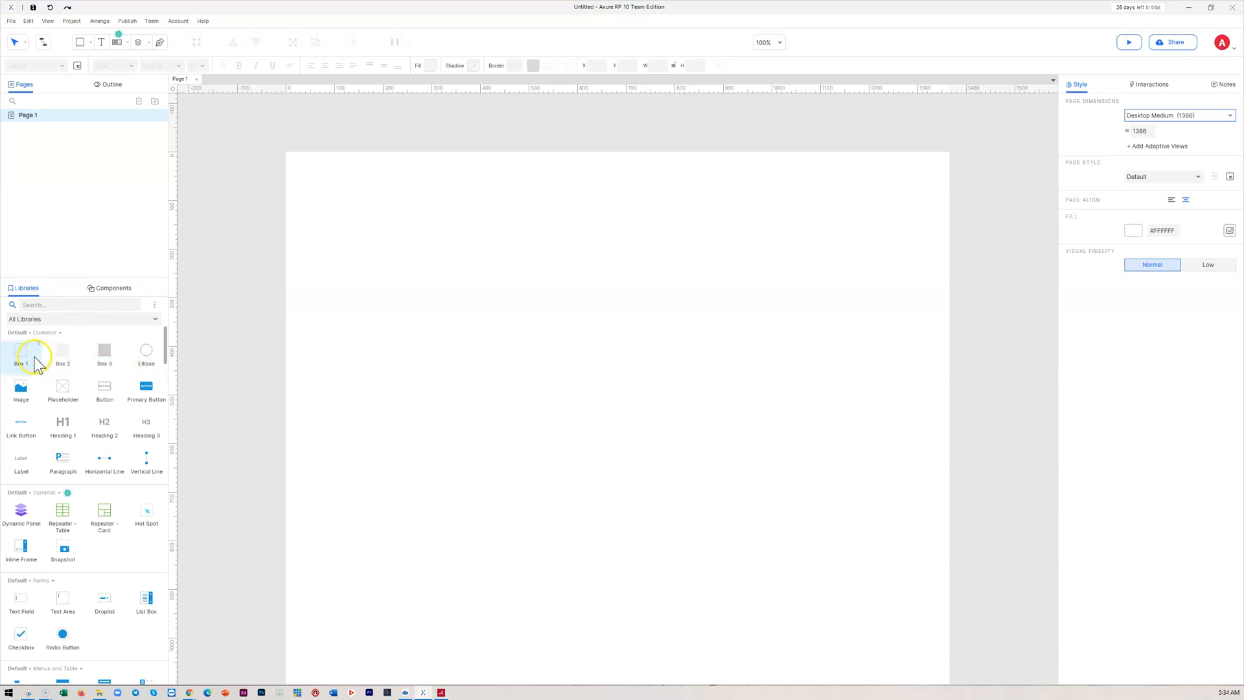
drag(21, 353, 285, 154)
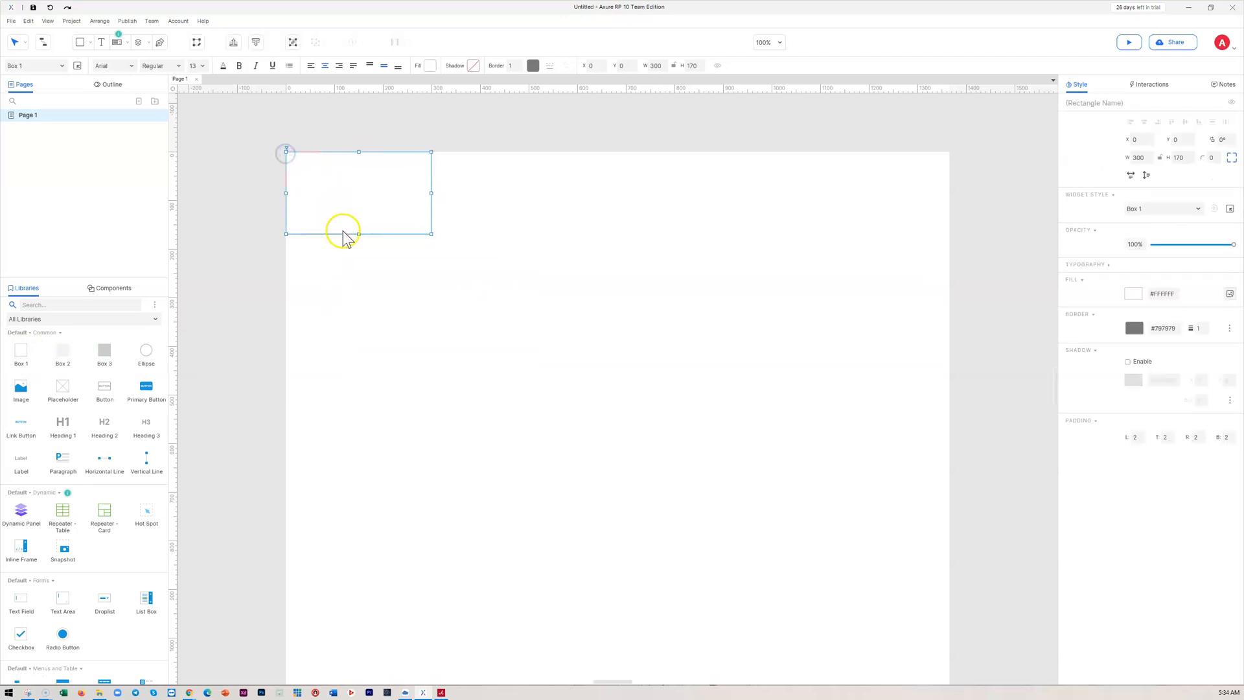
drag(359, 233, 361, 192)
drag(430, 173, 949, 181)
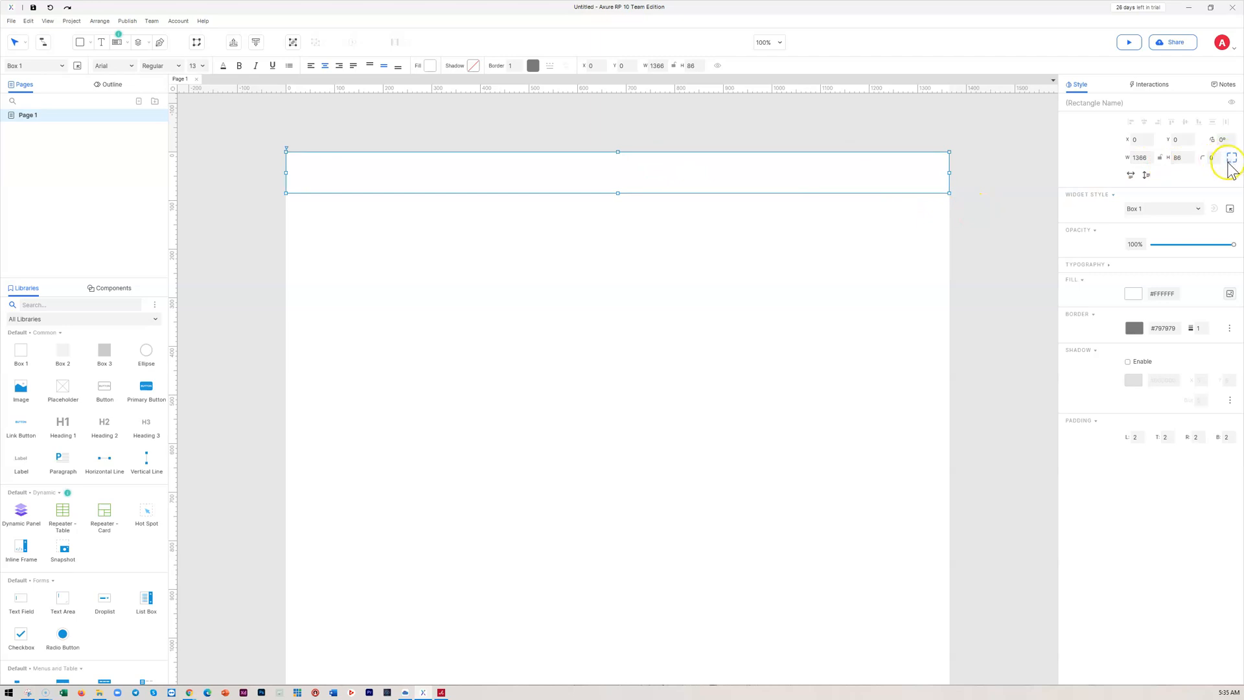
click(856, 223)
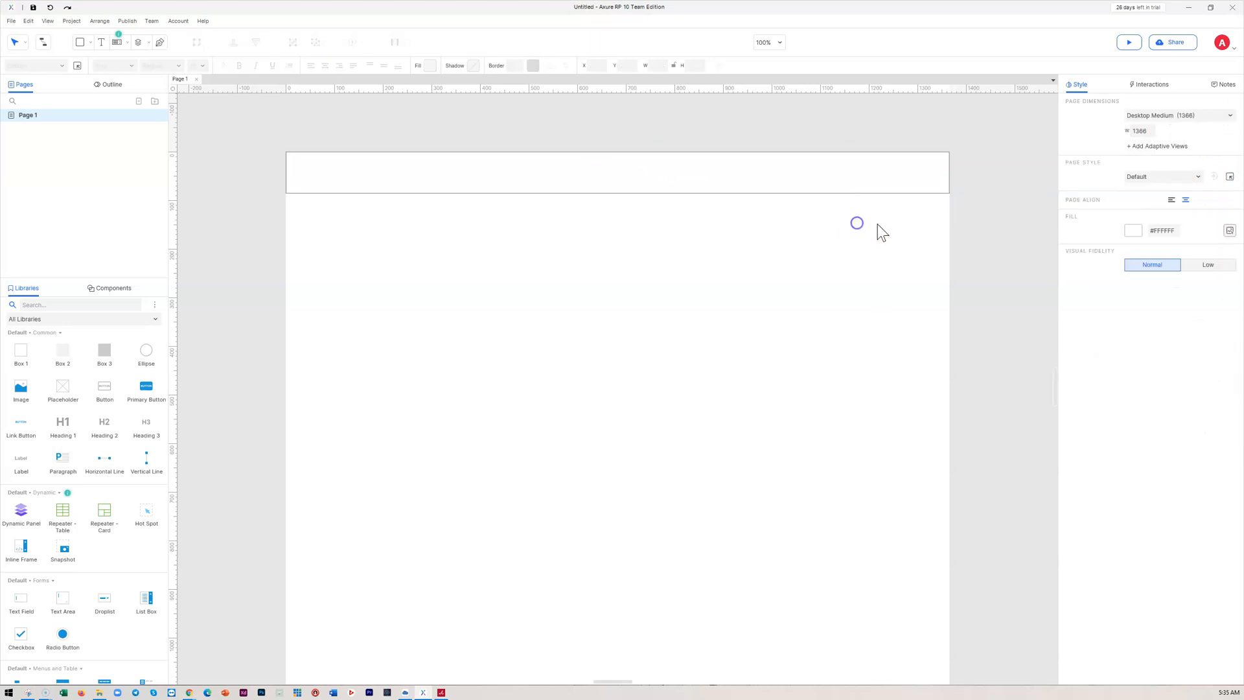
Set the header box's corner radius to 2
click(754, 171)
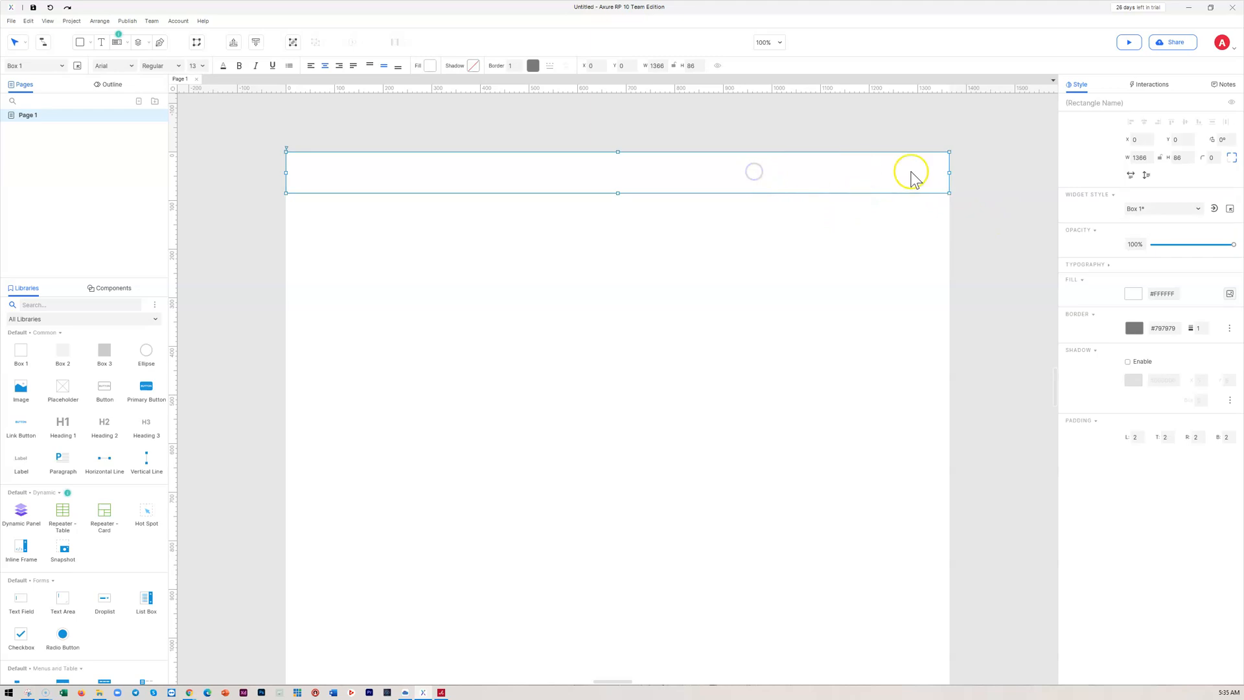
click(1227, 160)
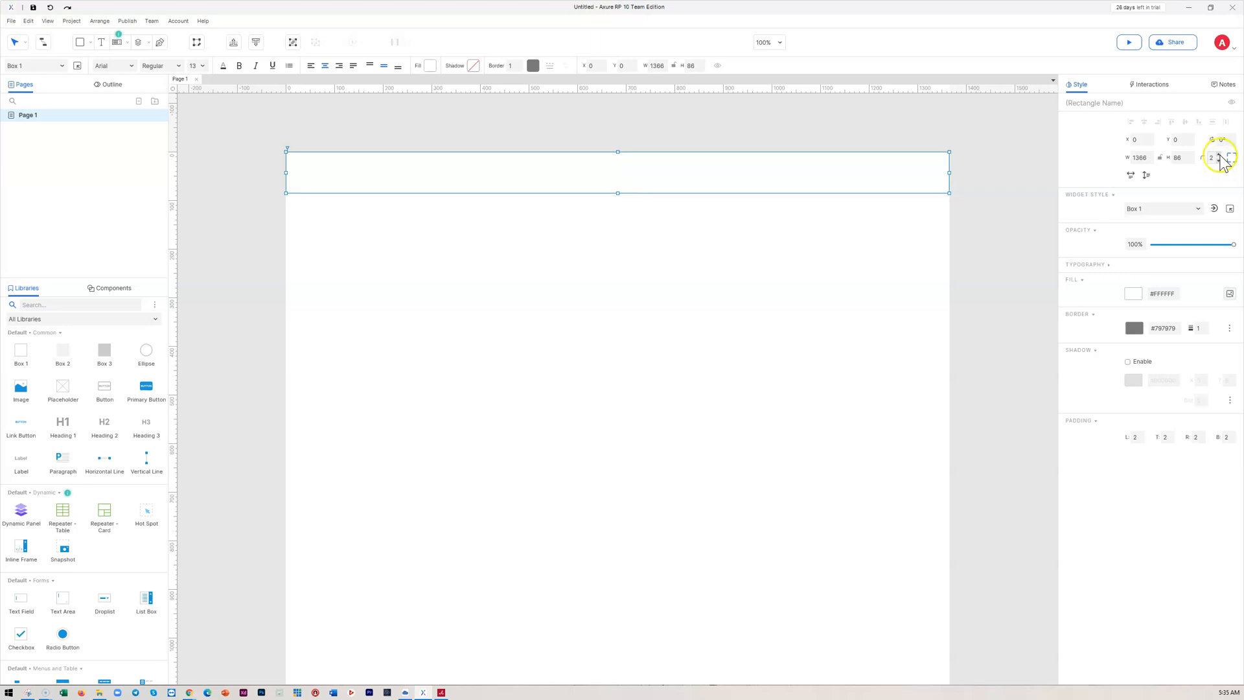
click(1229, 161)
click(908, 258)
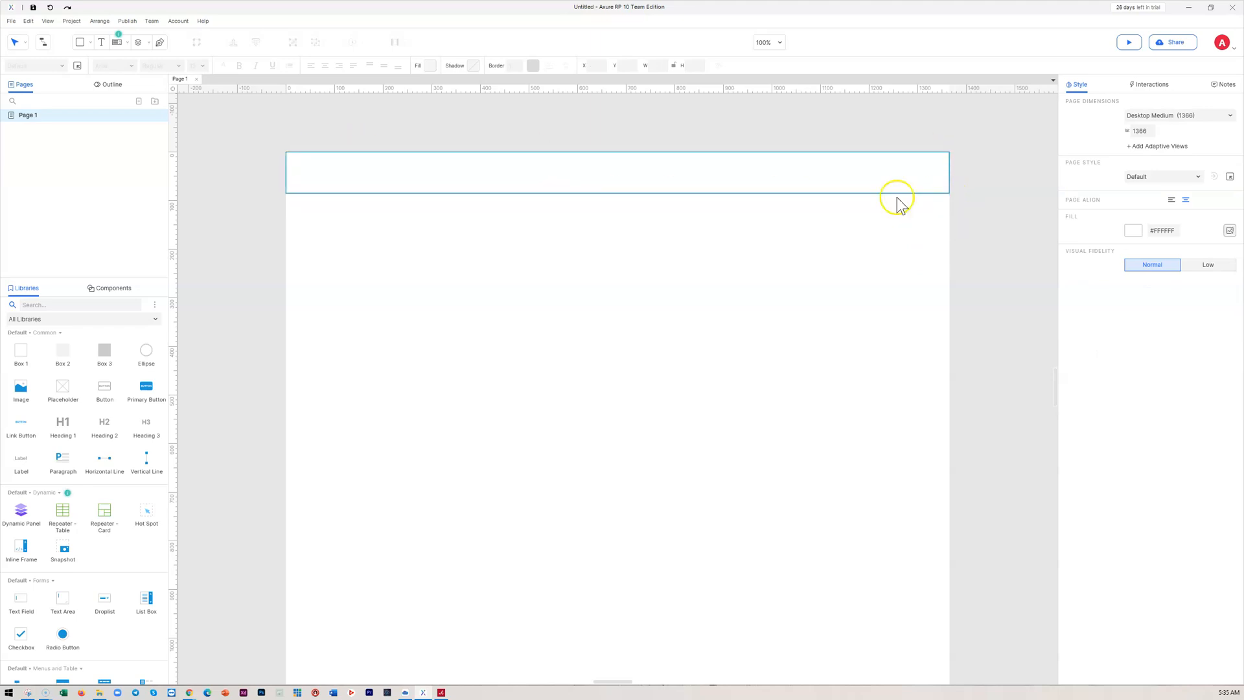
Fill the header box with light grey #F2F2F2
click(741, 188)
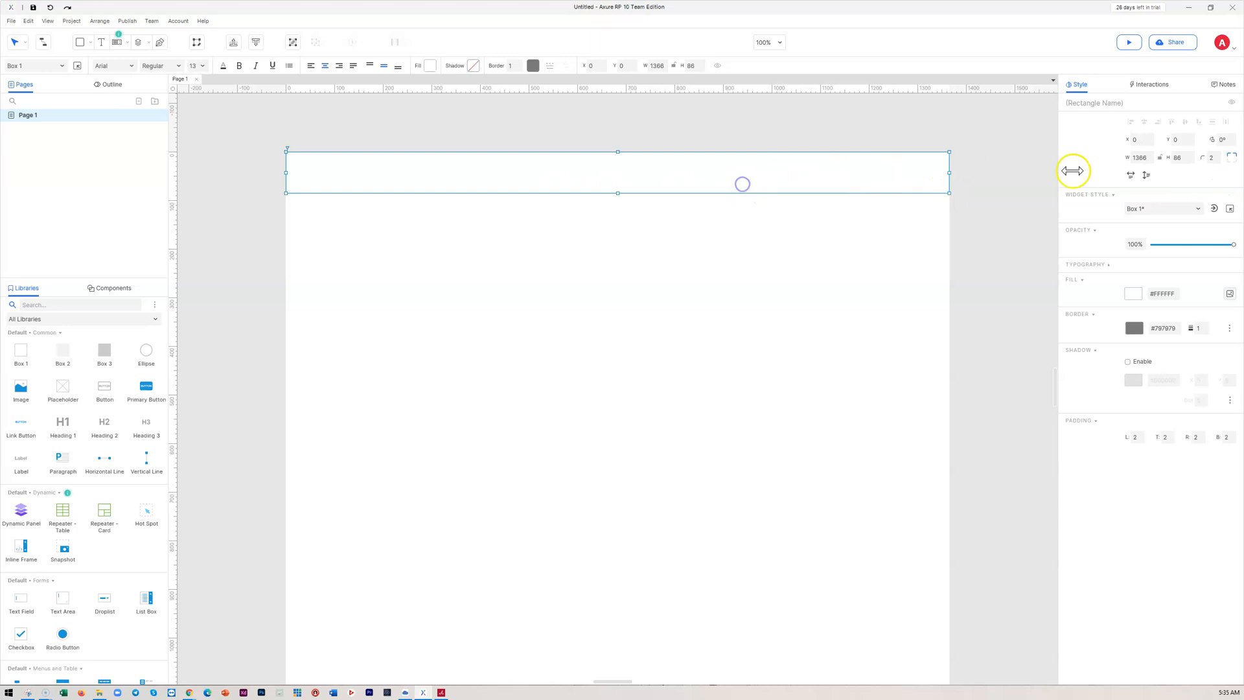
click(1132, 293)
click(1175, 372)
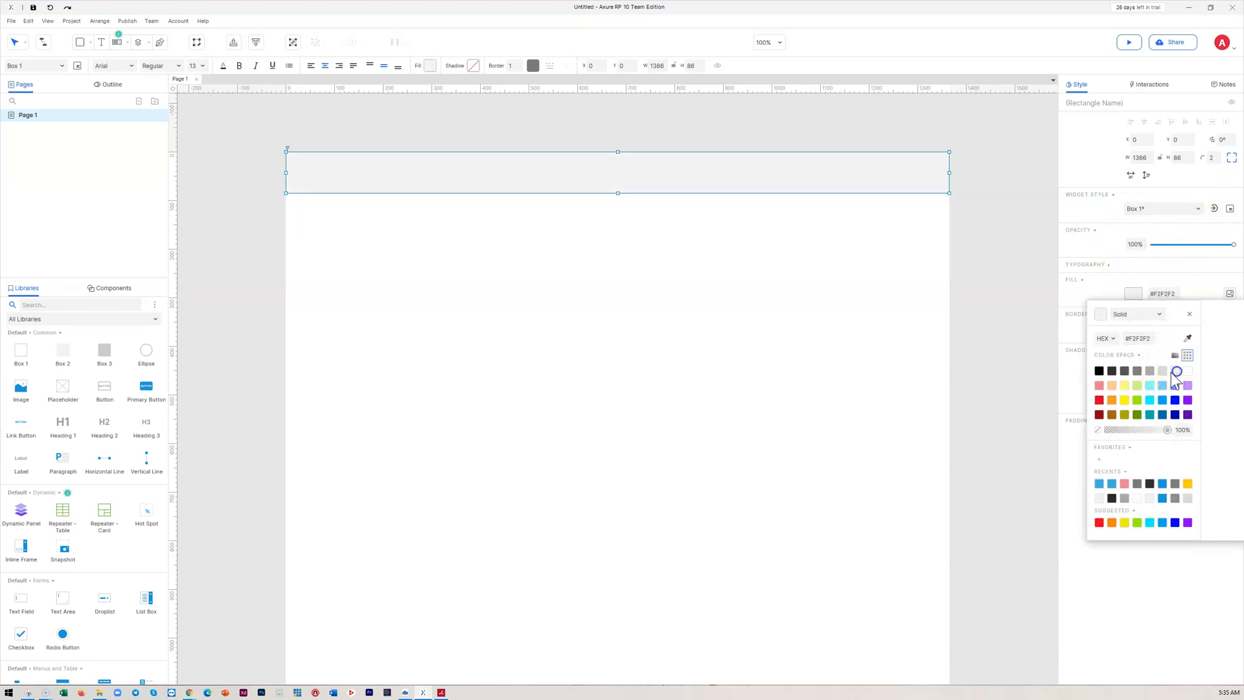
click(847, 350)
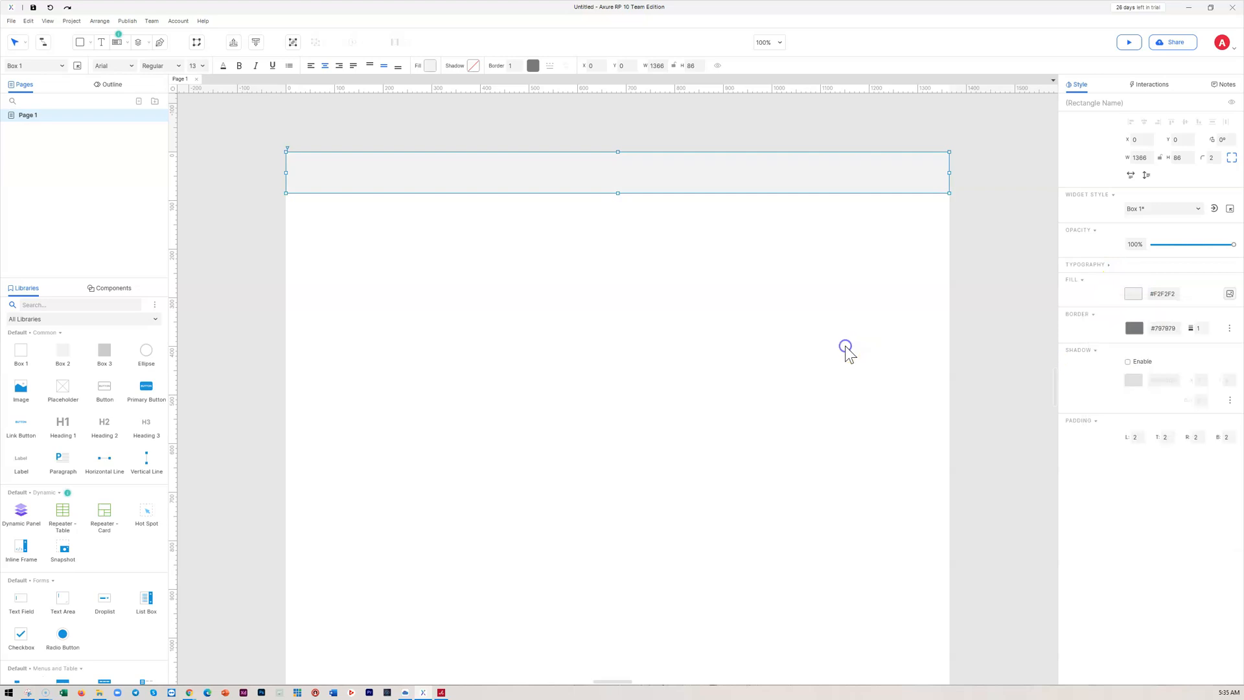
Remove the header box's outline by setting its border width to 0
click(786, 190)
click(1206, 332)
click(749, 294)
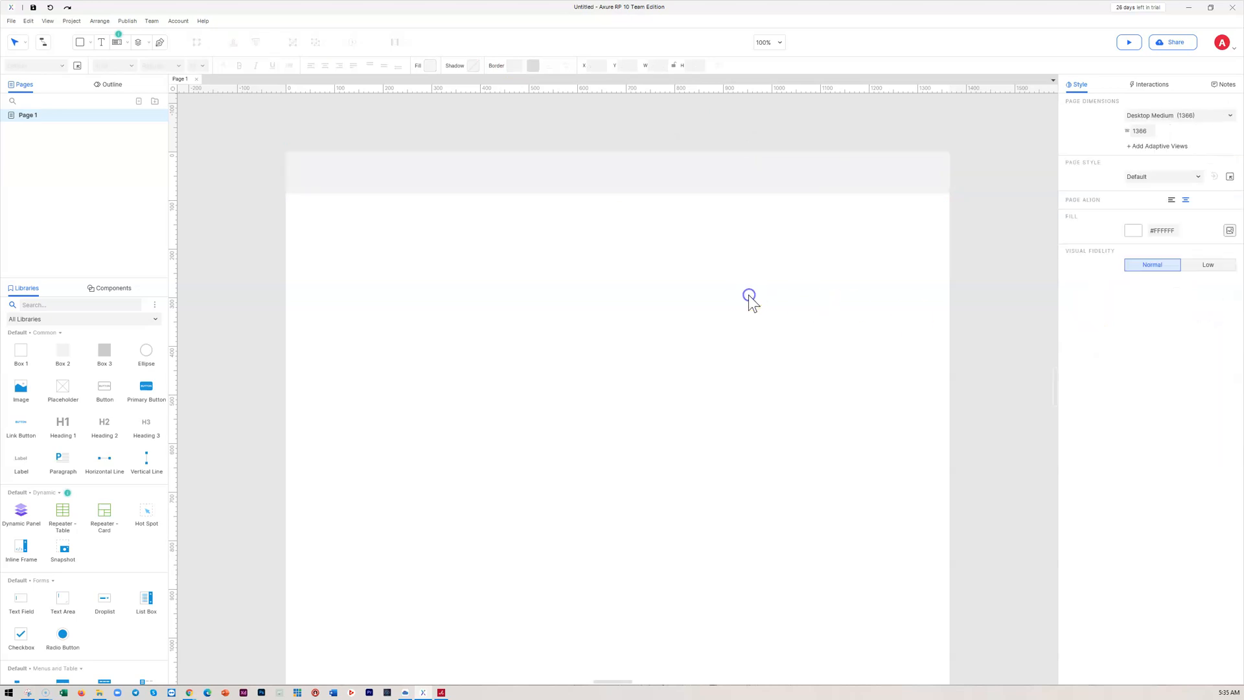
Enable the header box's shadow and set its Y offset to 0
click(722, 182)
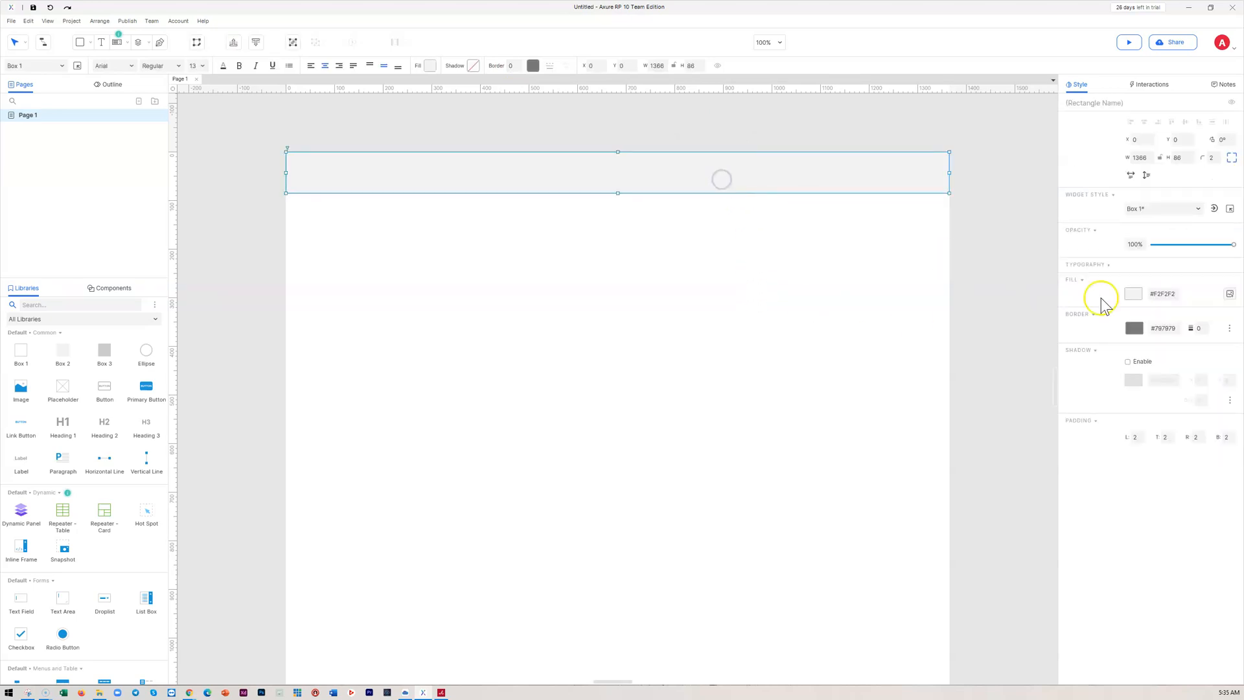
click(1128, 362)
click(986, 294)
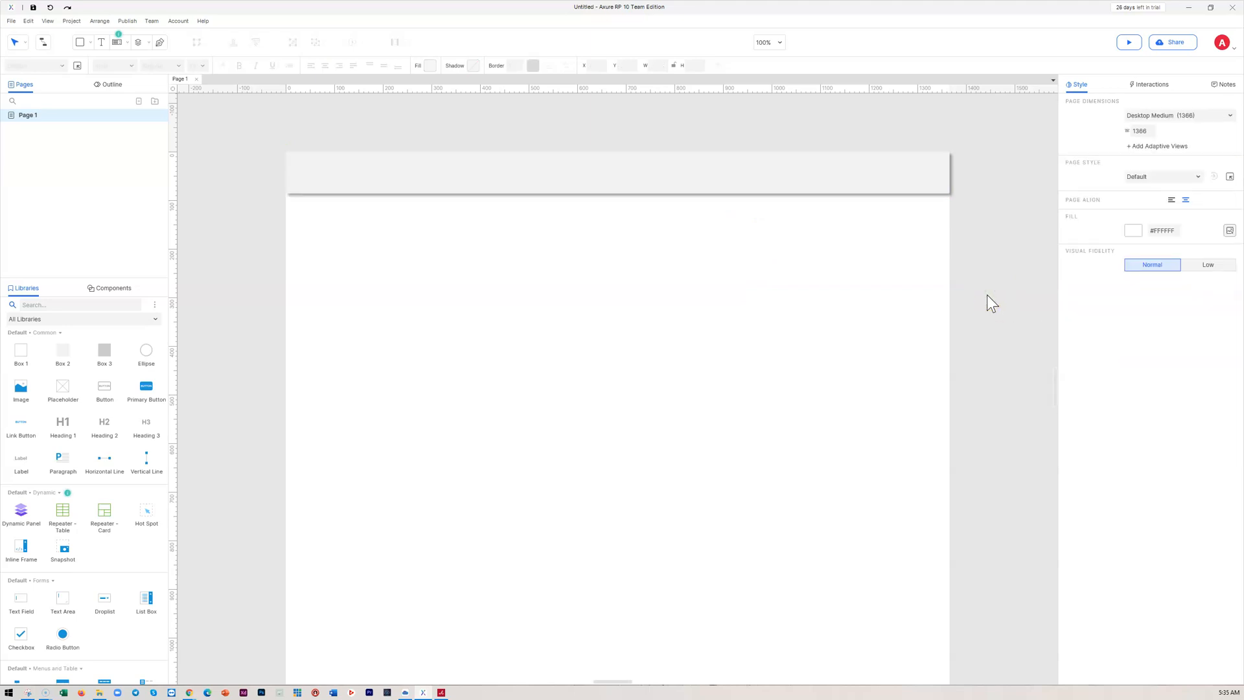
click(849, 186)
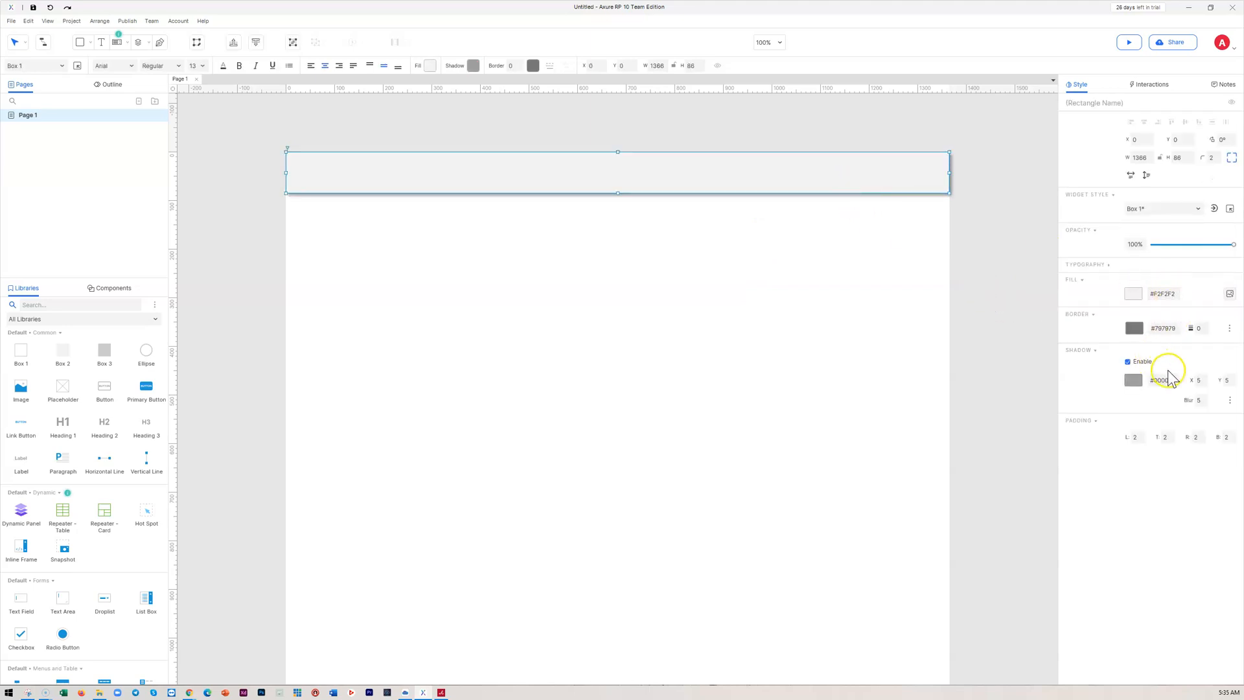
click(1228, 381)
text(00)
click(1026, 391)
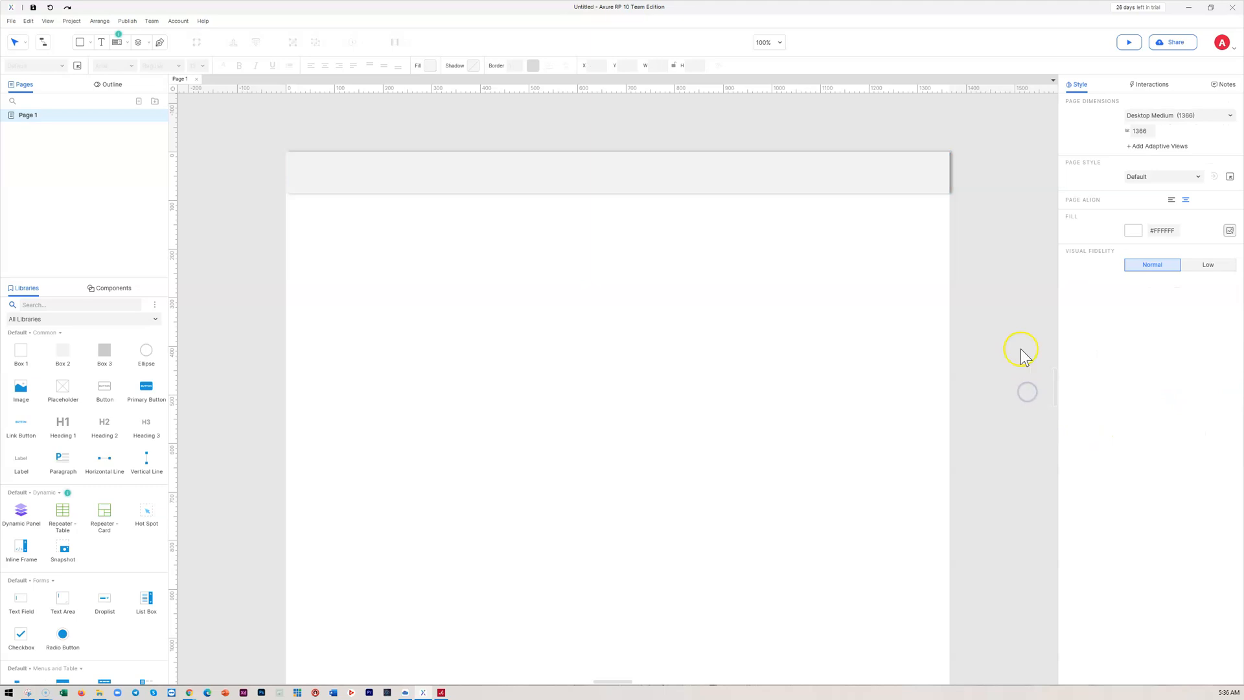
Set the header shadow's blur to 2
click(873, 173)
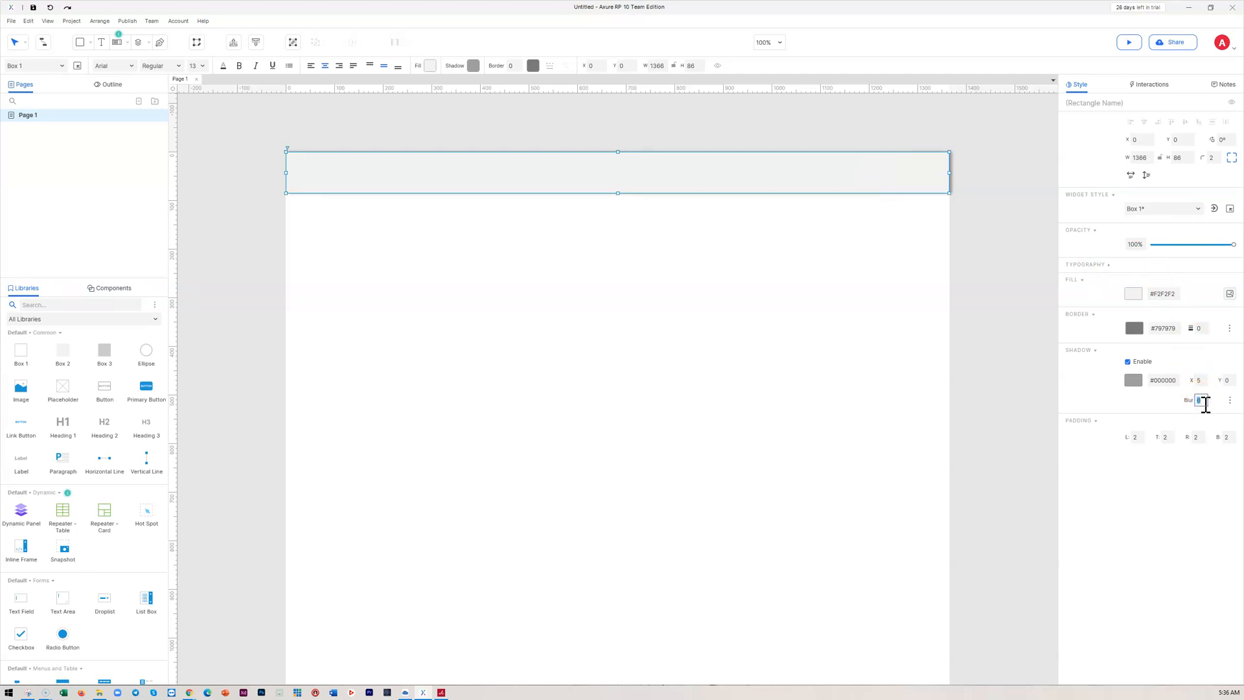
text(2)
click(1138, 469)
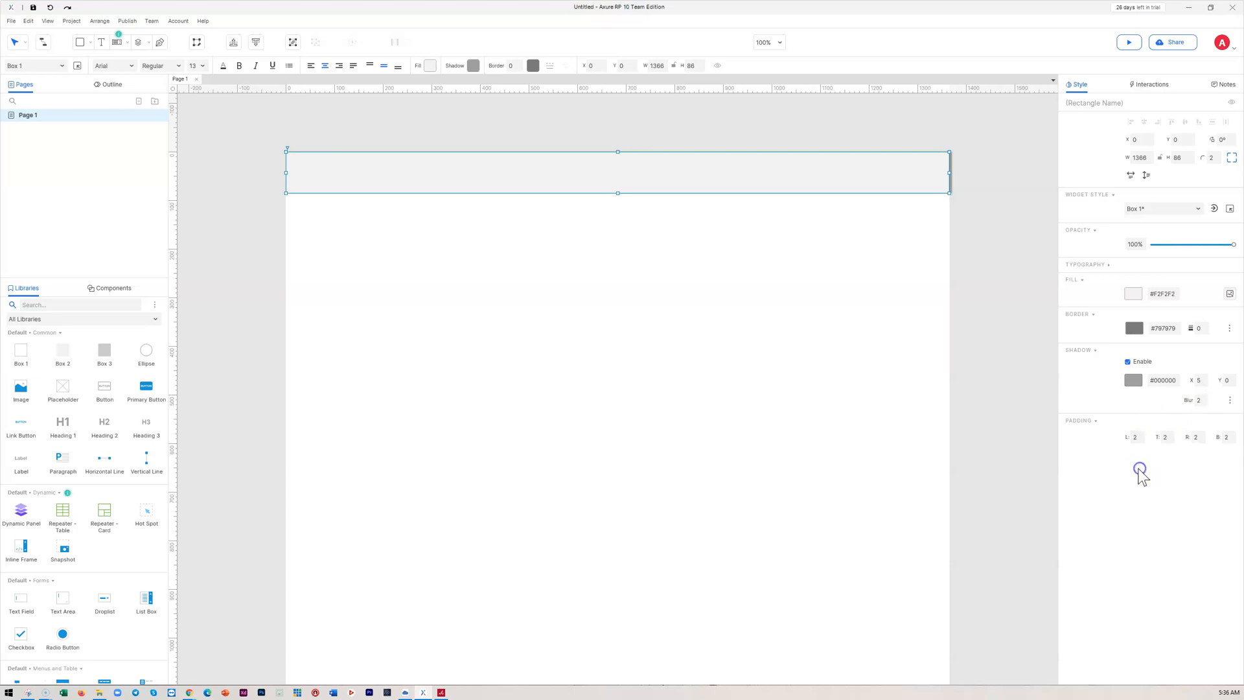
click(745, 363)
Set the header shadow's X offset to 0
click(855, 188)
click(1198, 381)
click(881, 387)
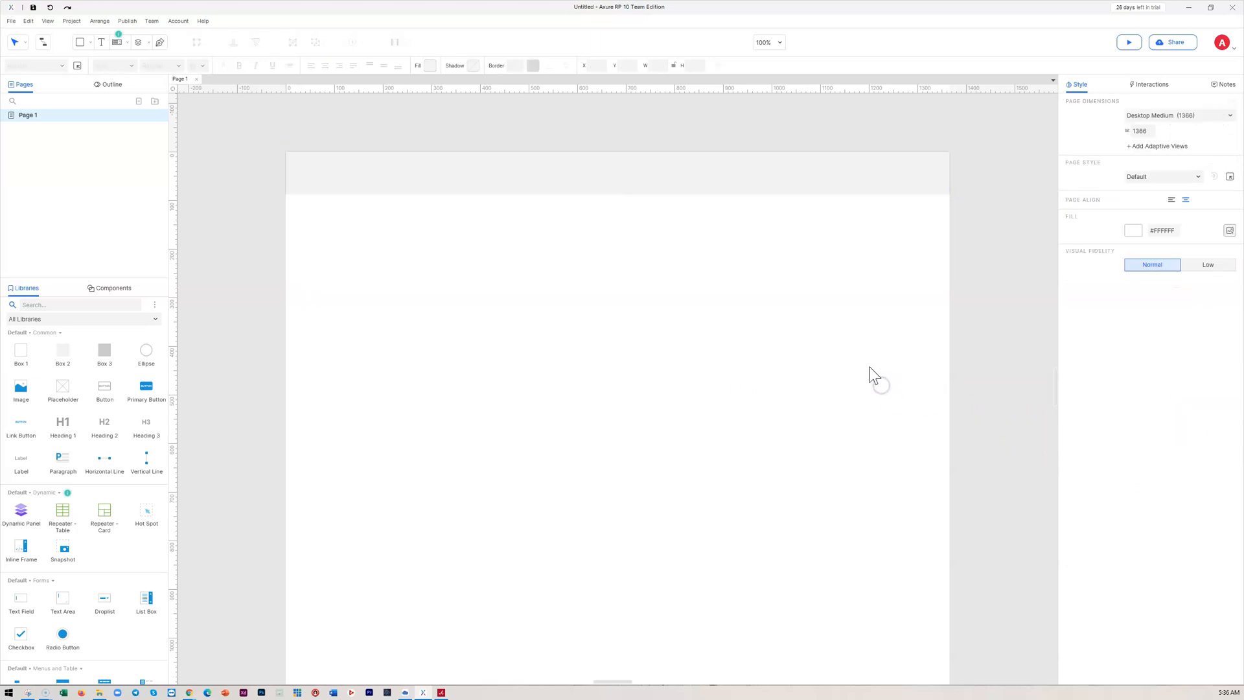
Set the header shadow's blur to 5
click(814, 191)
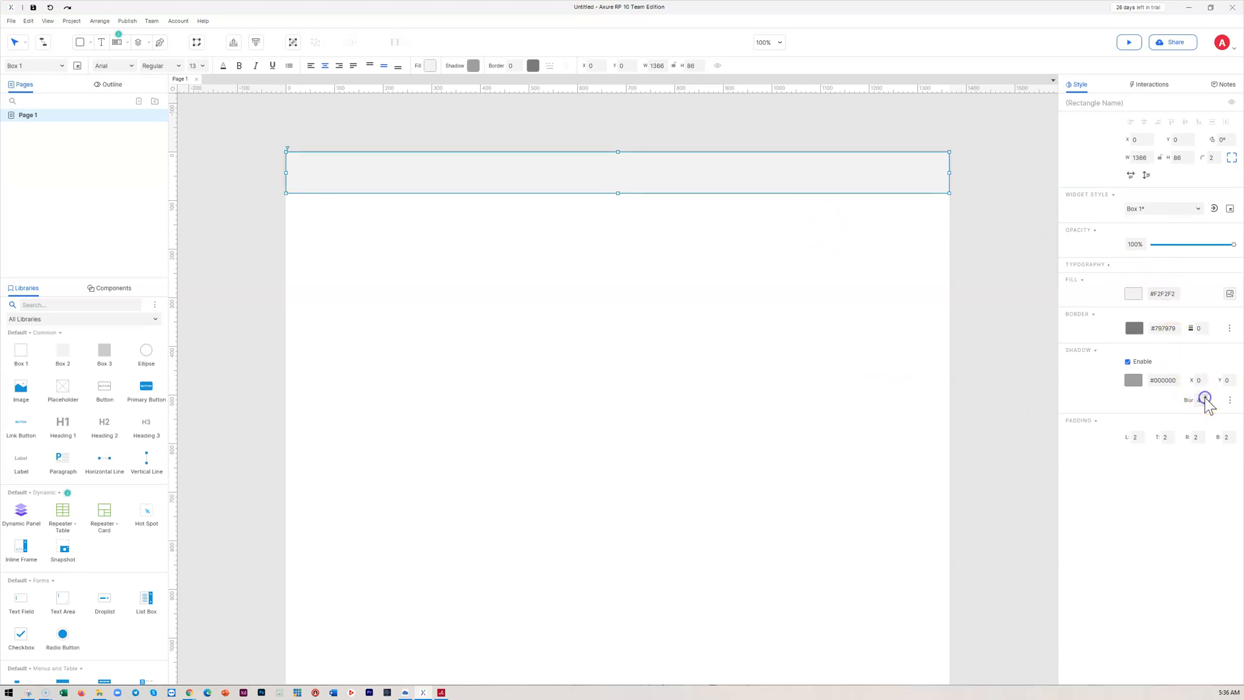
click(990, 340)
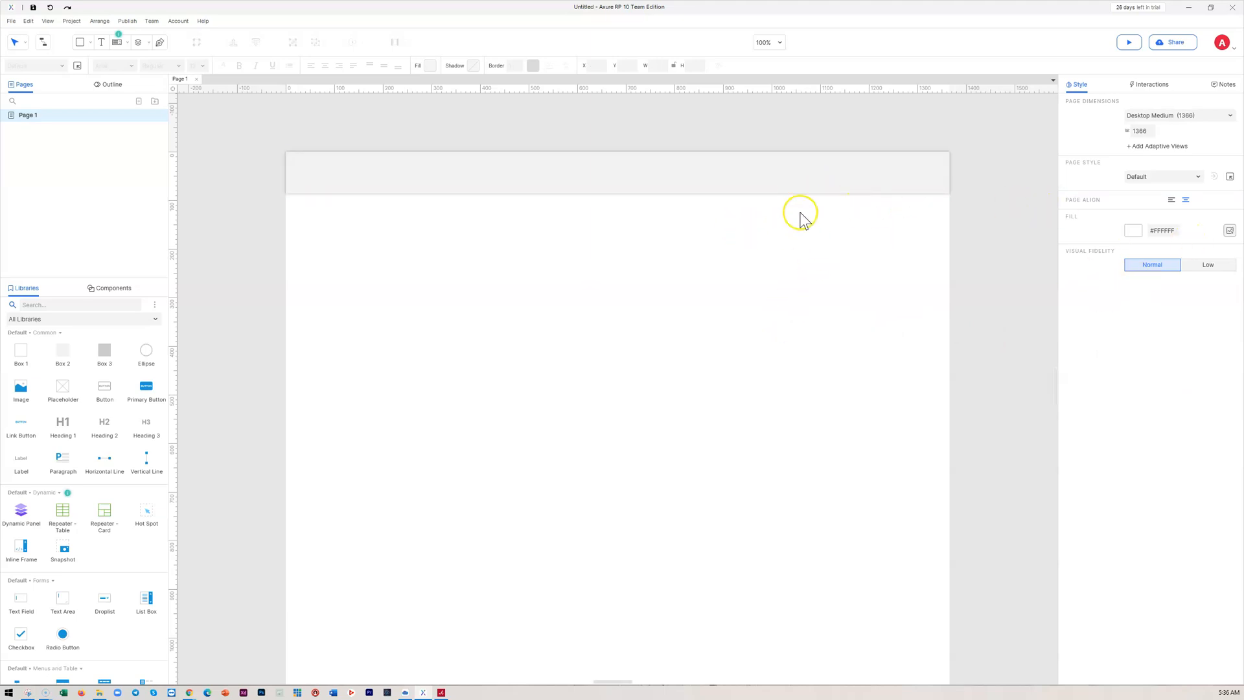
click(784, 183)
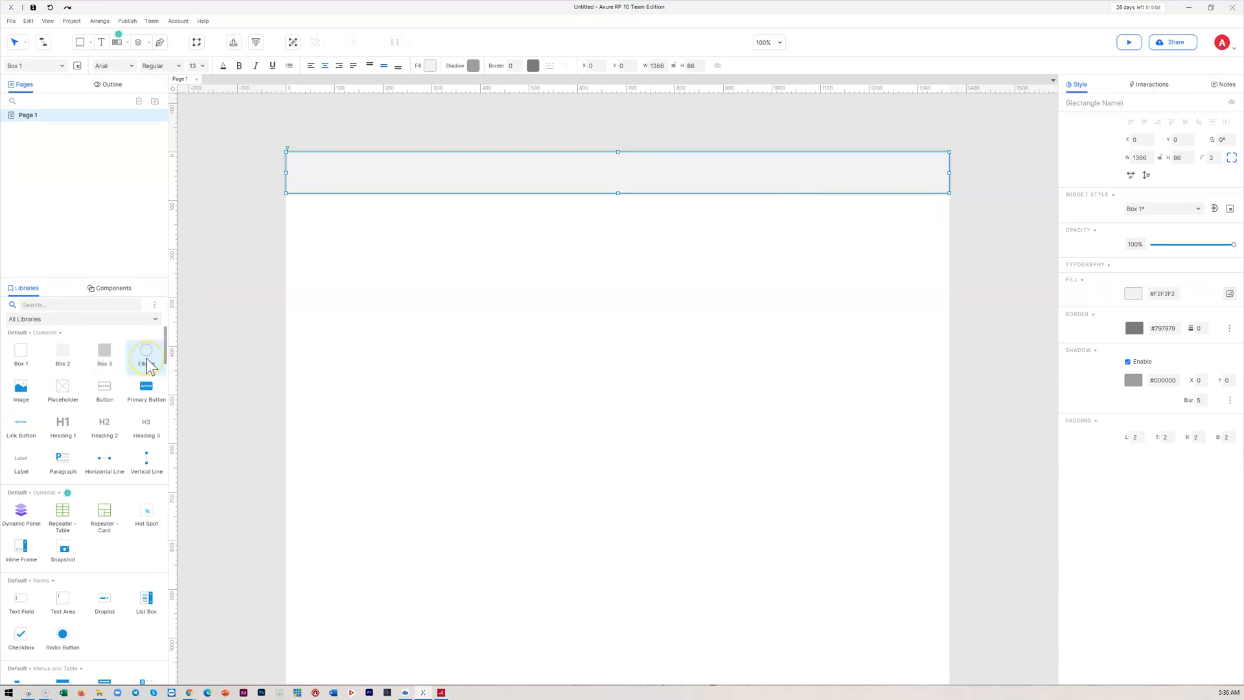
drag(151, 363, 377, 234)
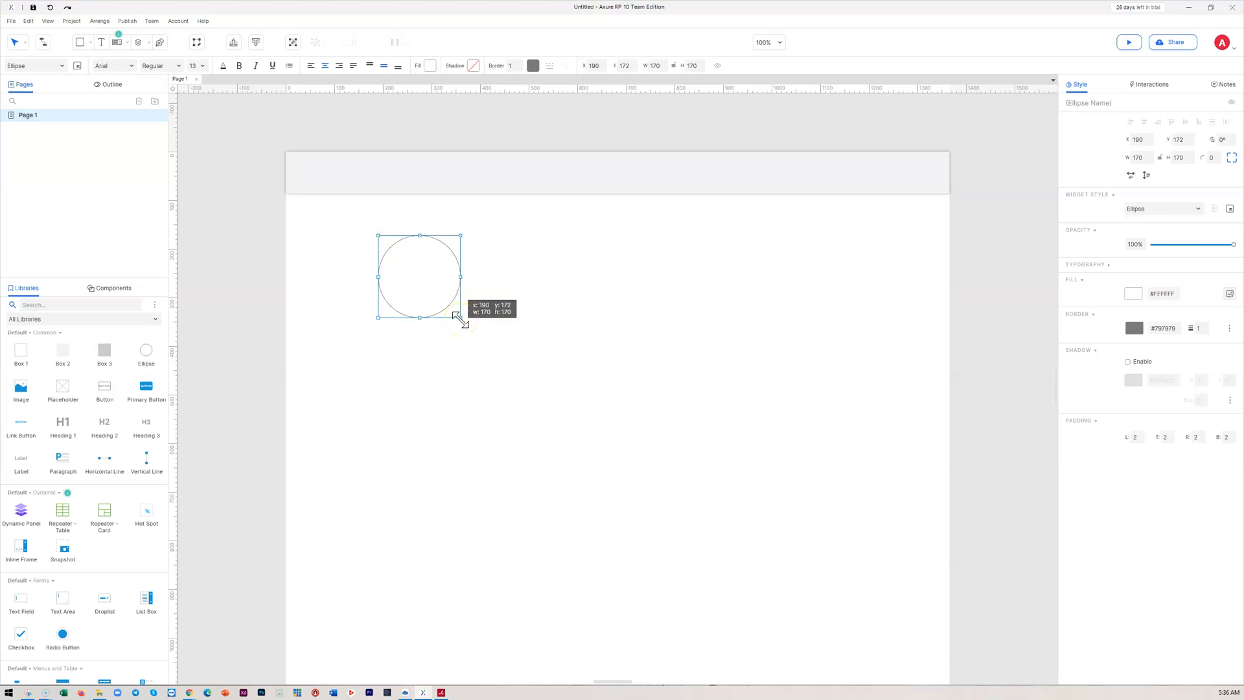
drag(460, 317, 440, 274)
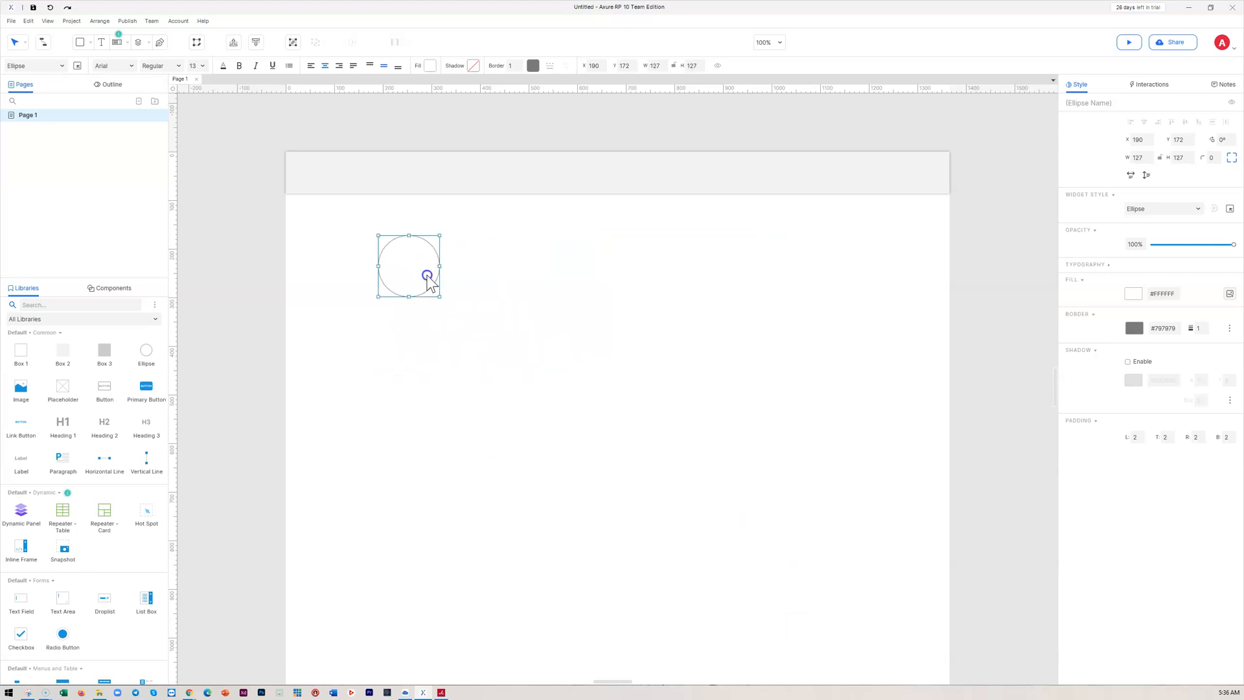
key(Delete)
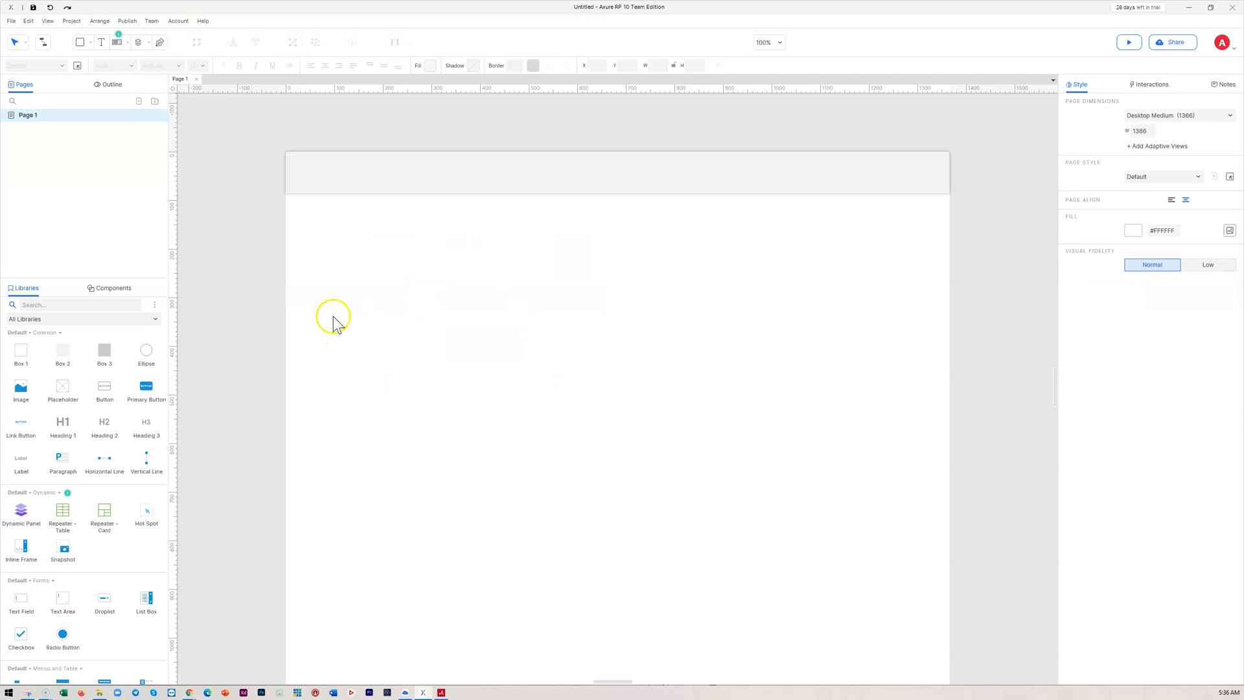
Switch to Chrome, open the laurea.fi front page in a new tab, and examine its layout as a reference for the prototype
mouse_move(192, 694)
click(150, 658)
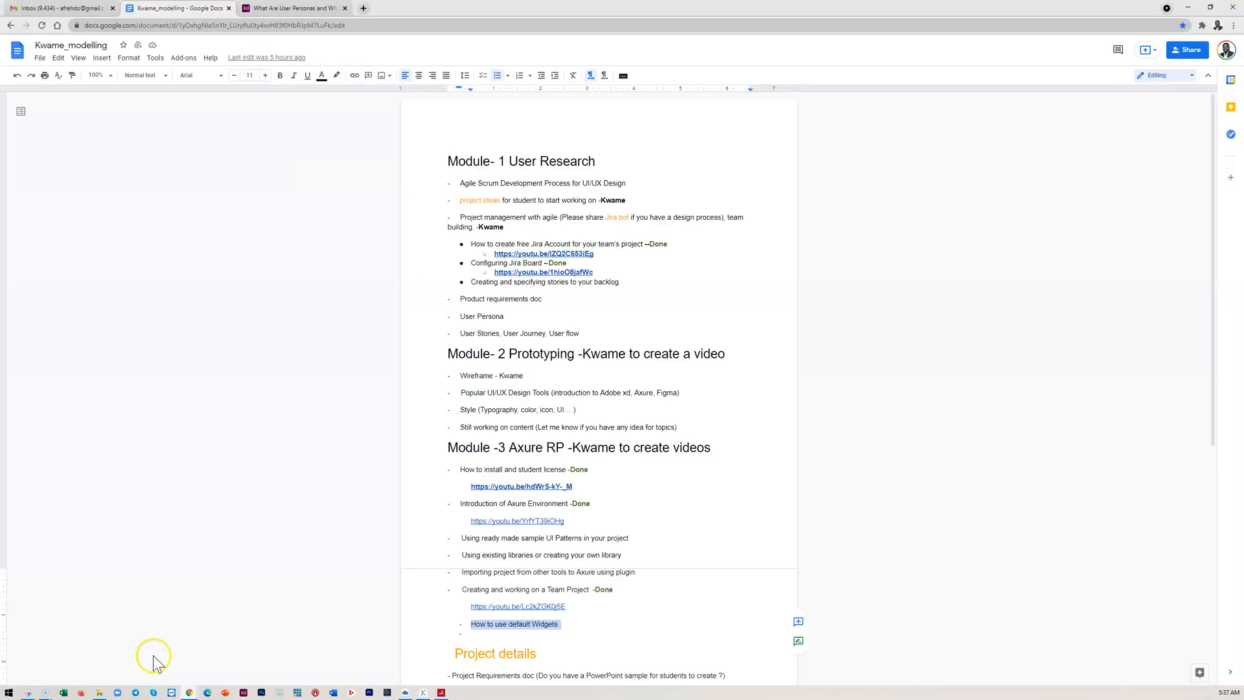
click(362, 8)
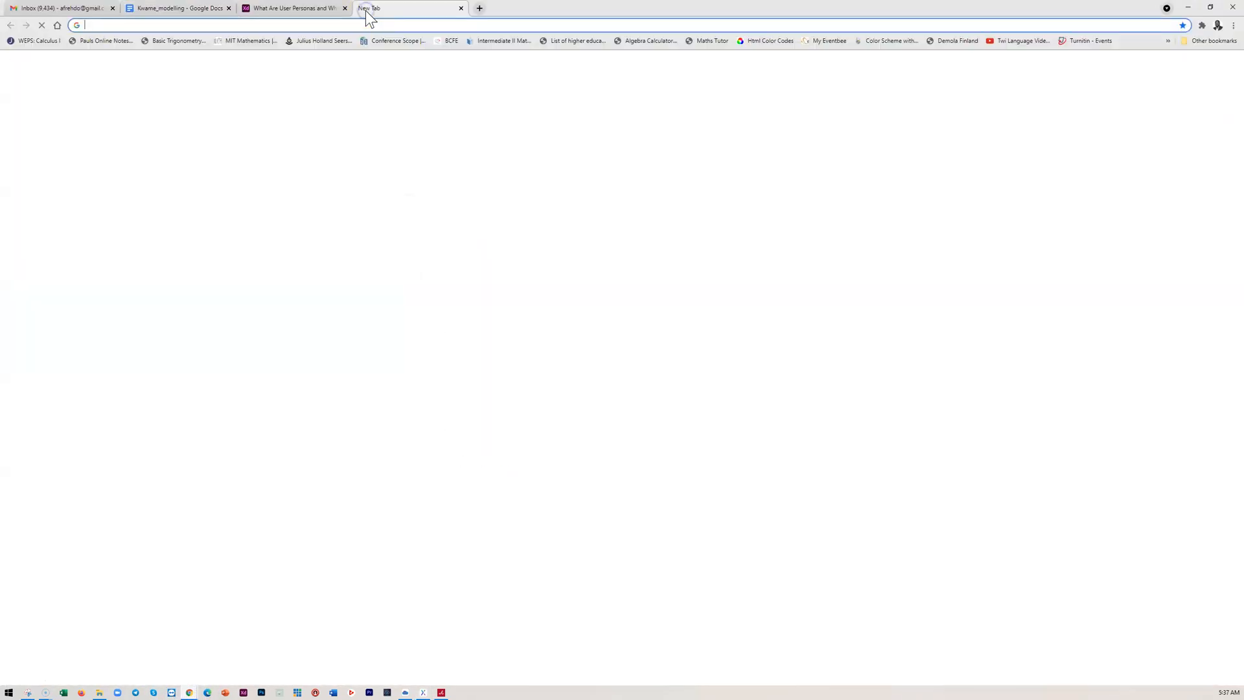
text(ea.fi)
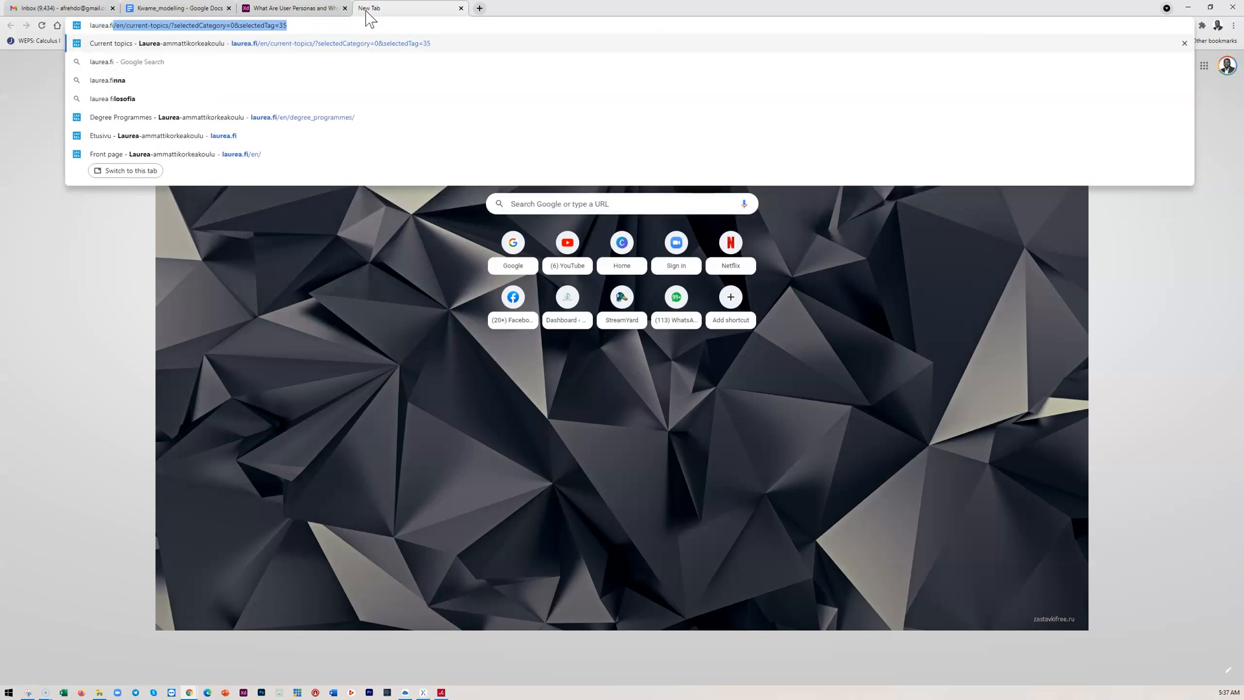
key(Return)
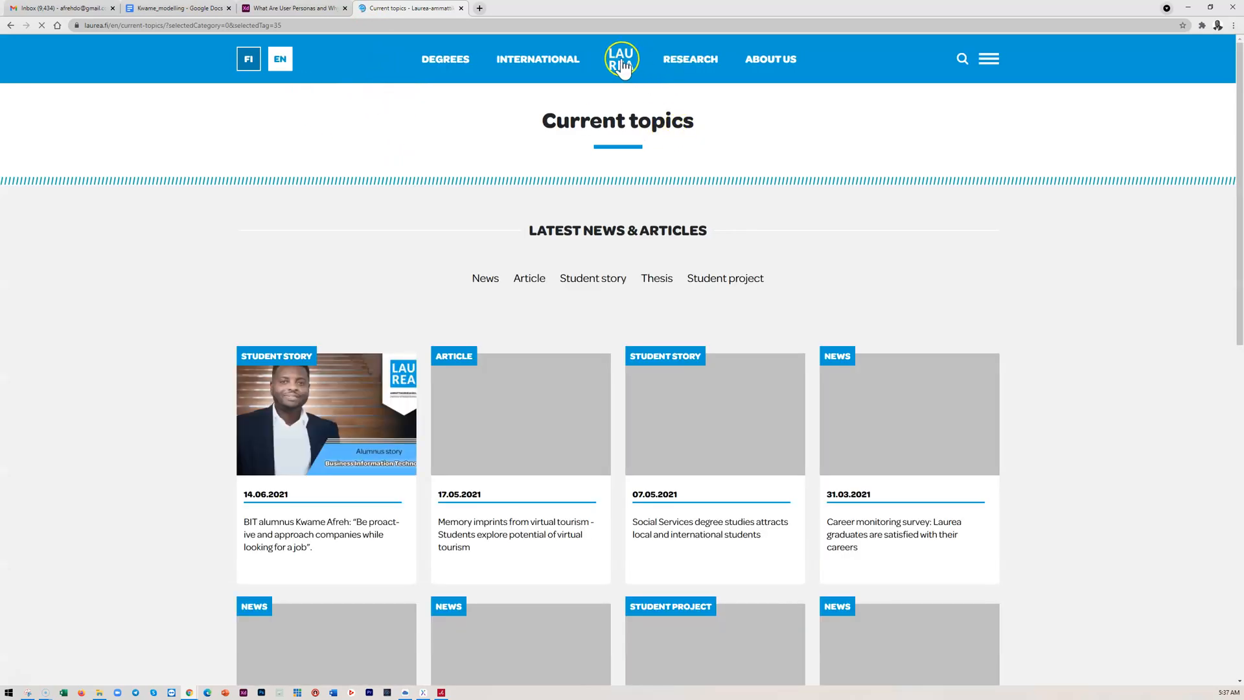
click(622, 66)
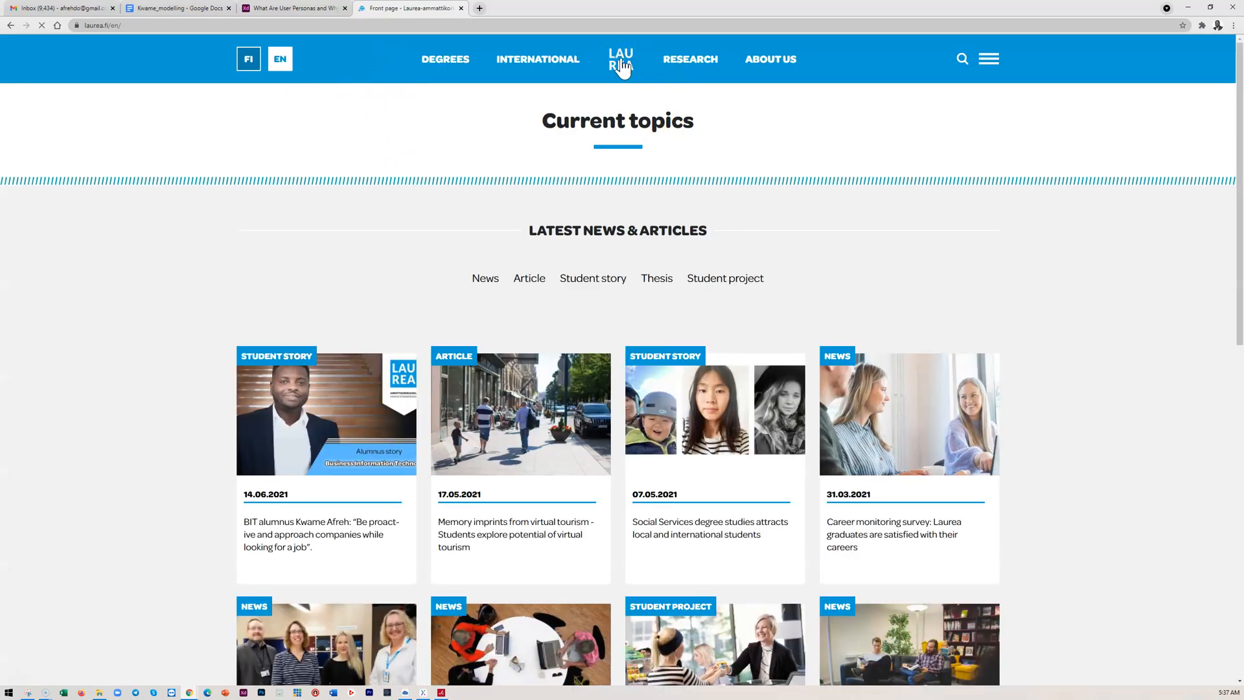
scroll(505, 355, down, 10)
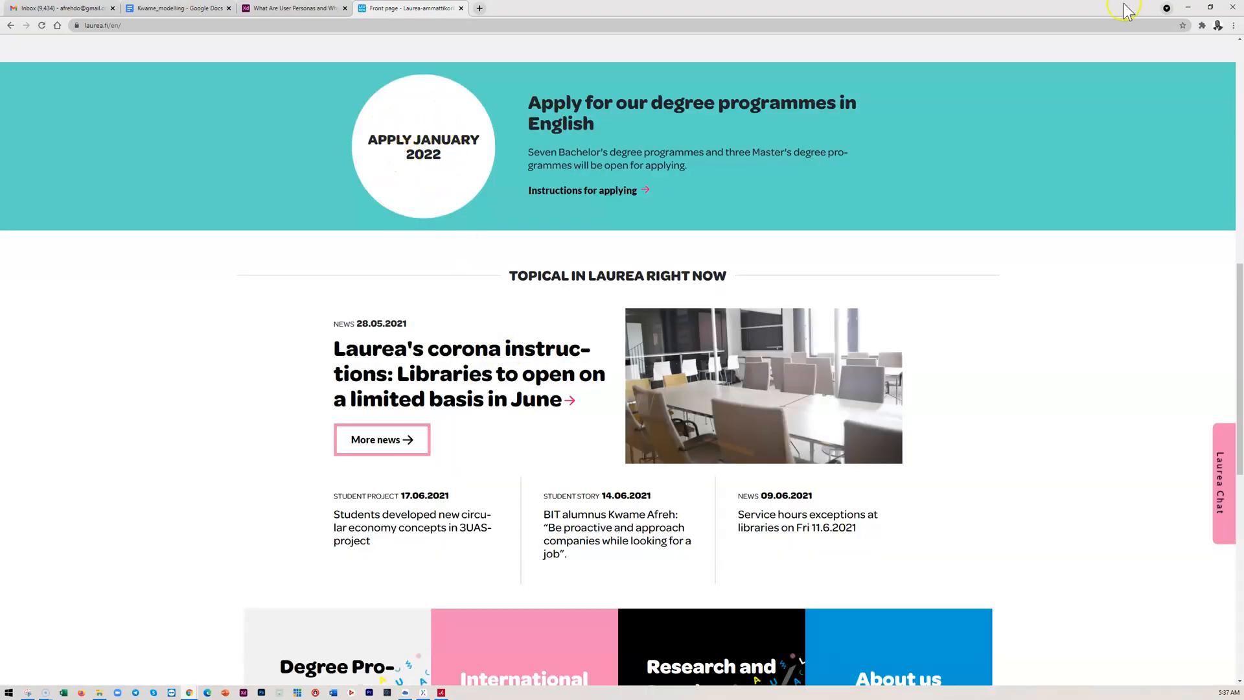
click(1189, 9)
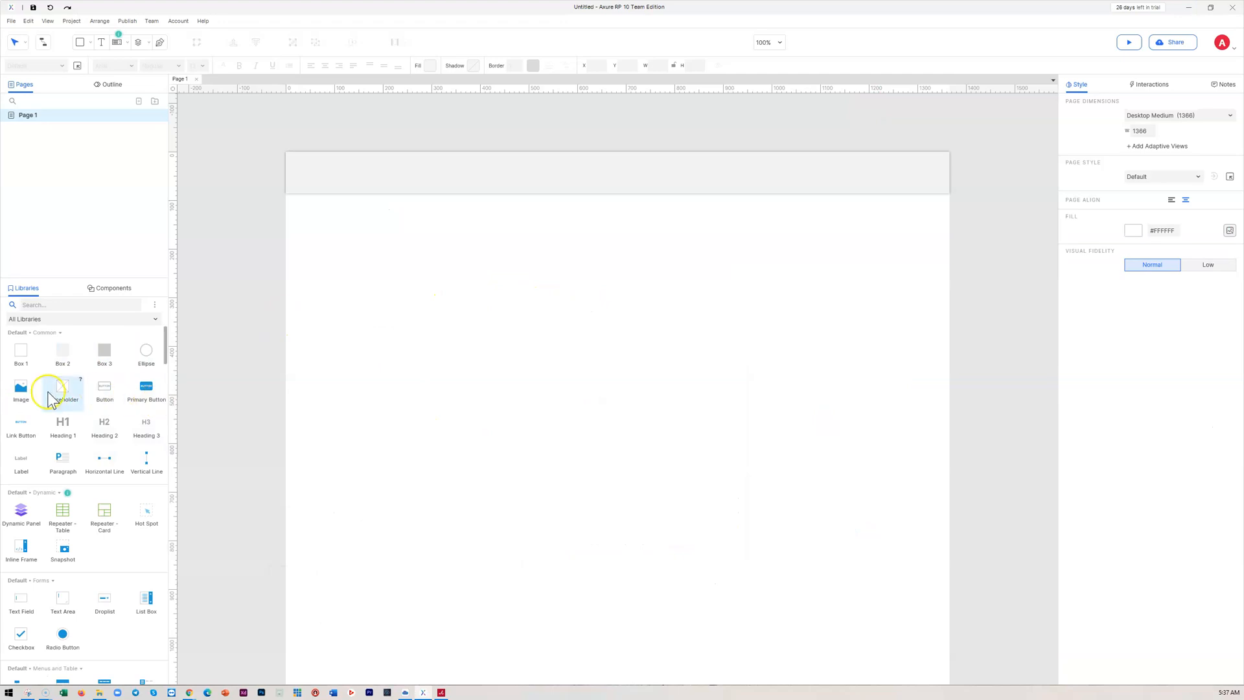
Place an Image widget directly below the header bar and enlarge it to span the full page width as a banner
drag(25, 392, 335, 207)
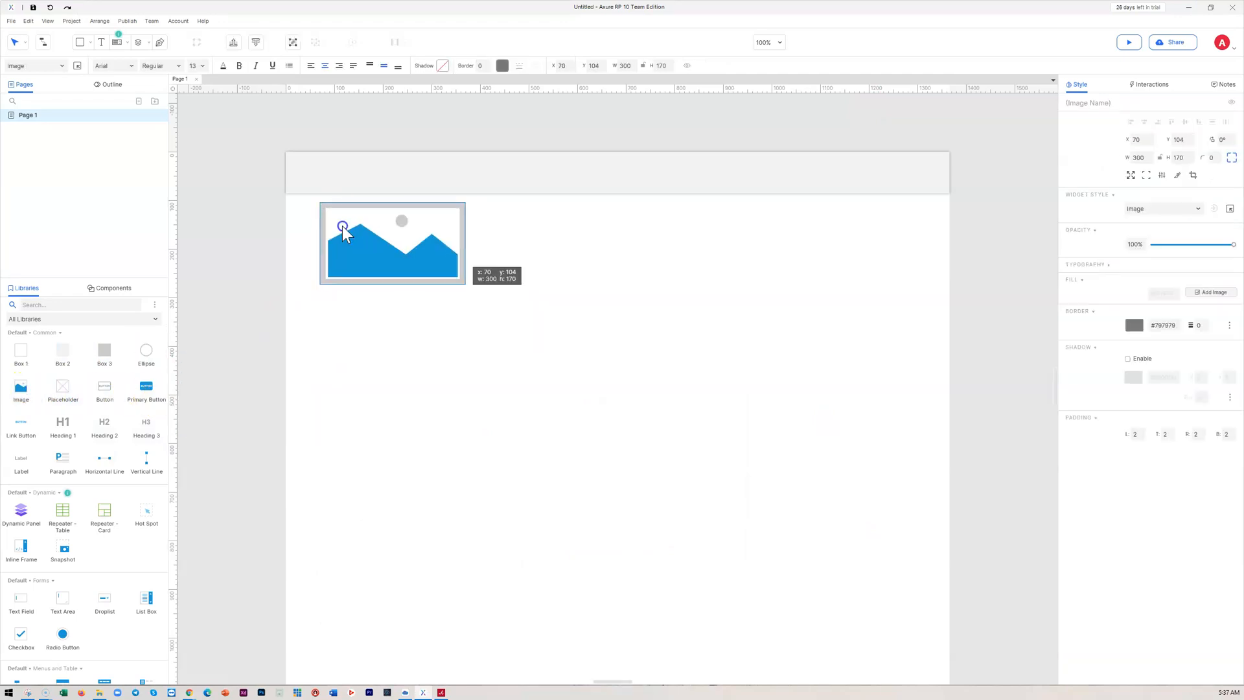
drag(431, 275, 435, 280)
drag(624, 393, 949, 530)
click(1032, 324)
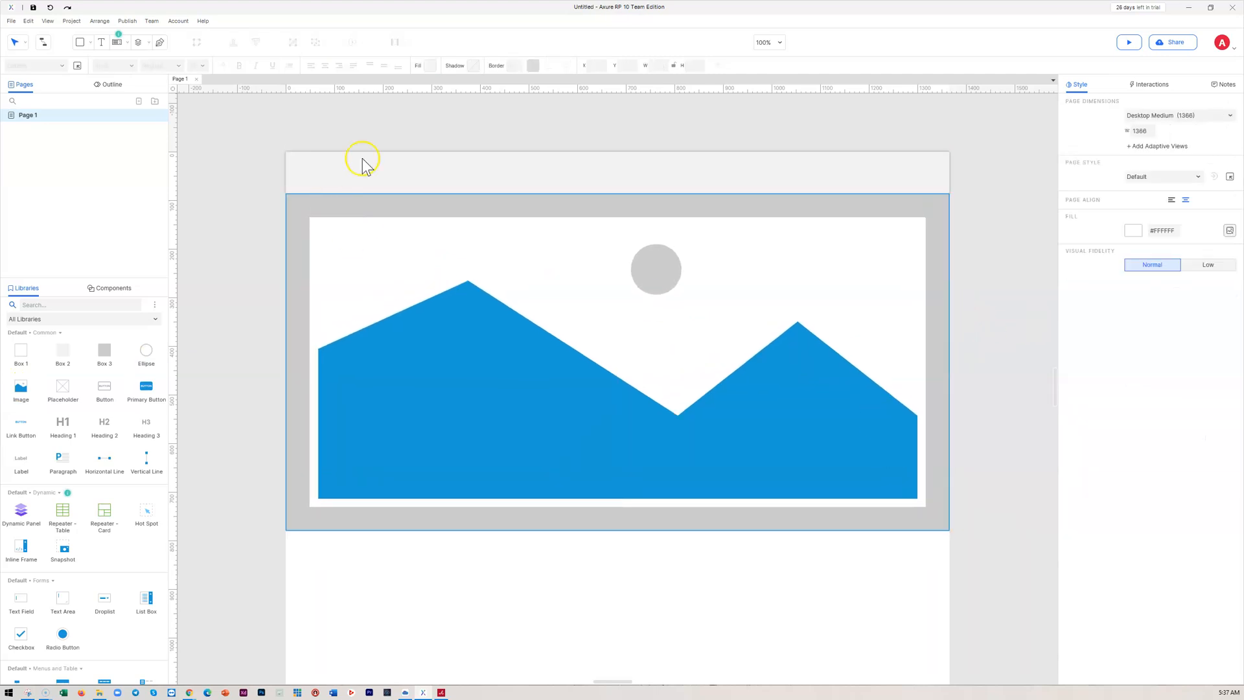
Fill the banner Image widget with the photo of curved library bookshelves from the Downloads folder
click(609, 332)
double_click(609, 332)
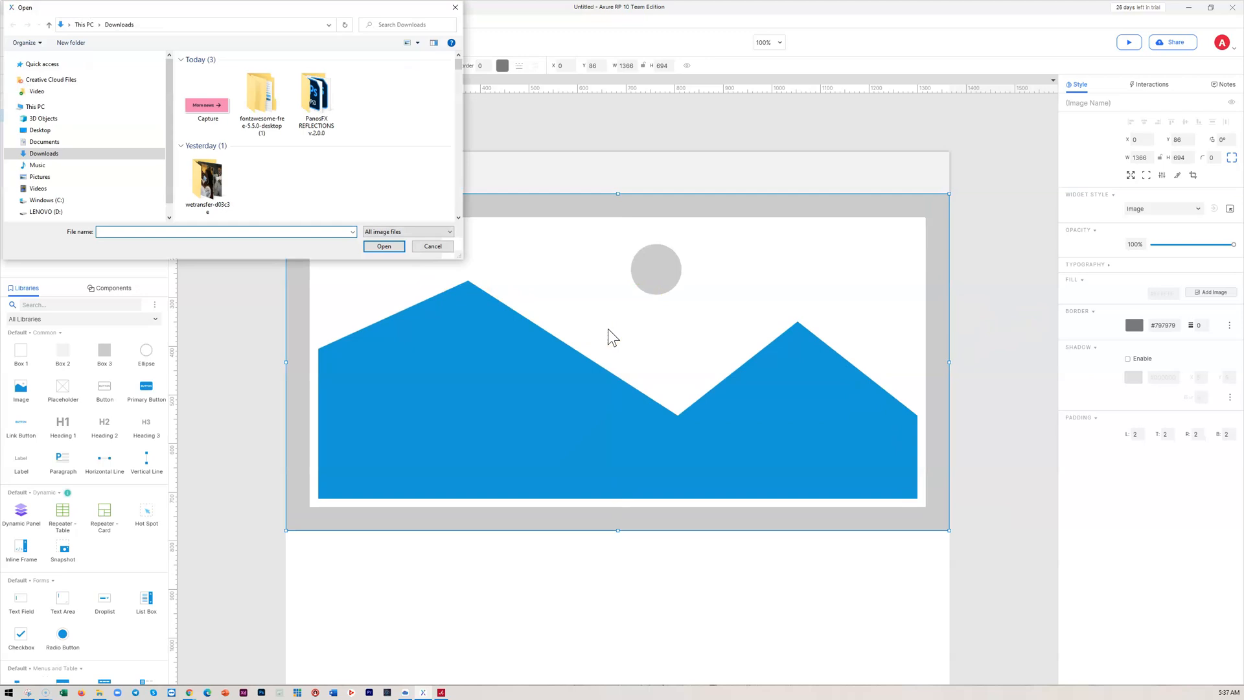
scroll(269, 186, down, 3)
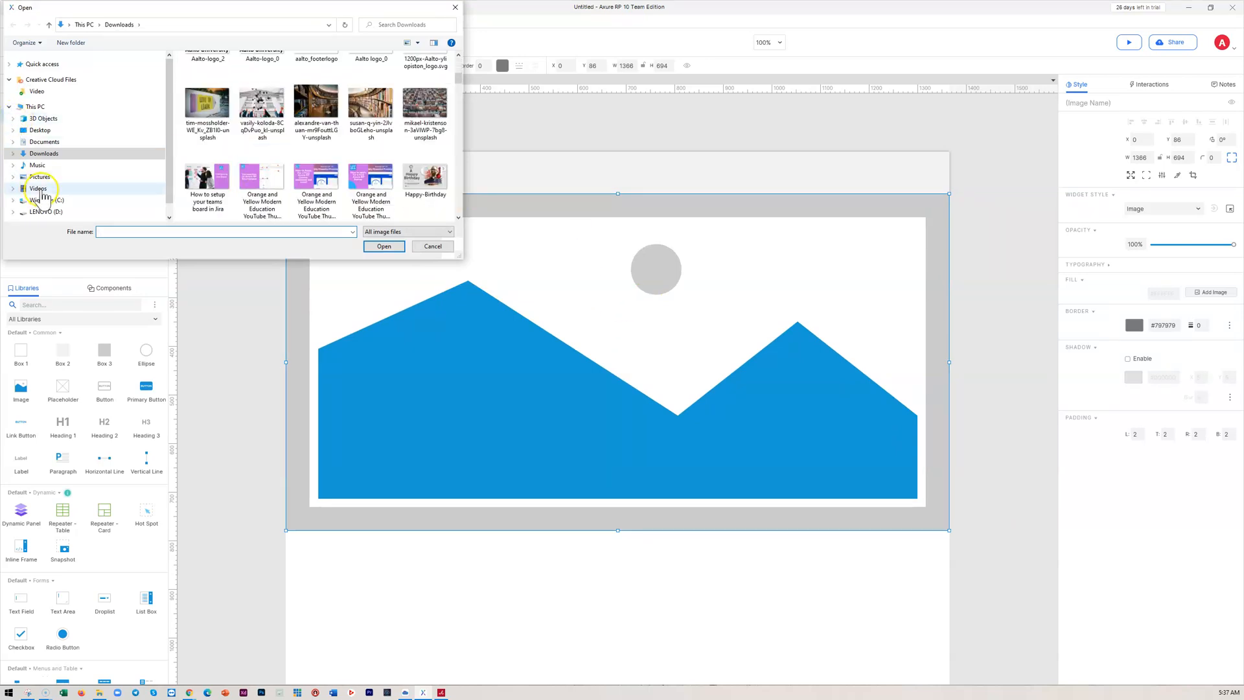
click(370, 107)
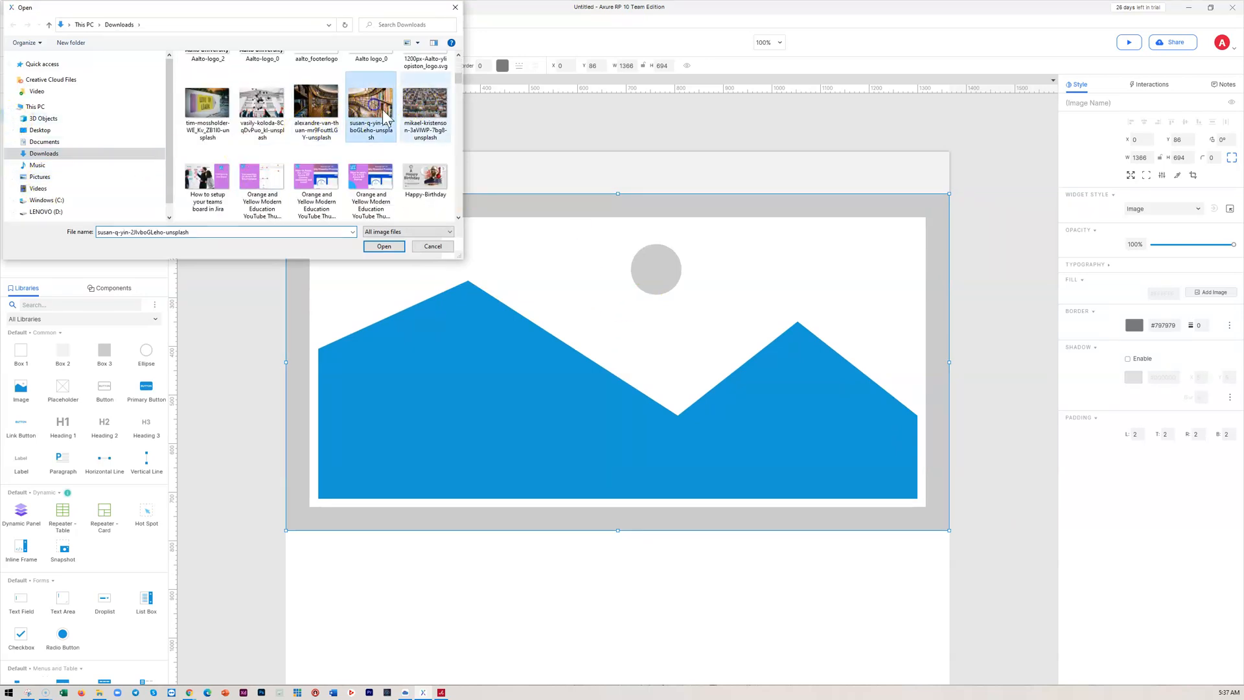
click(389, 246)
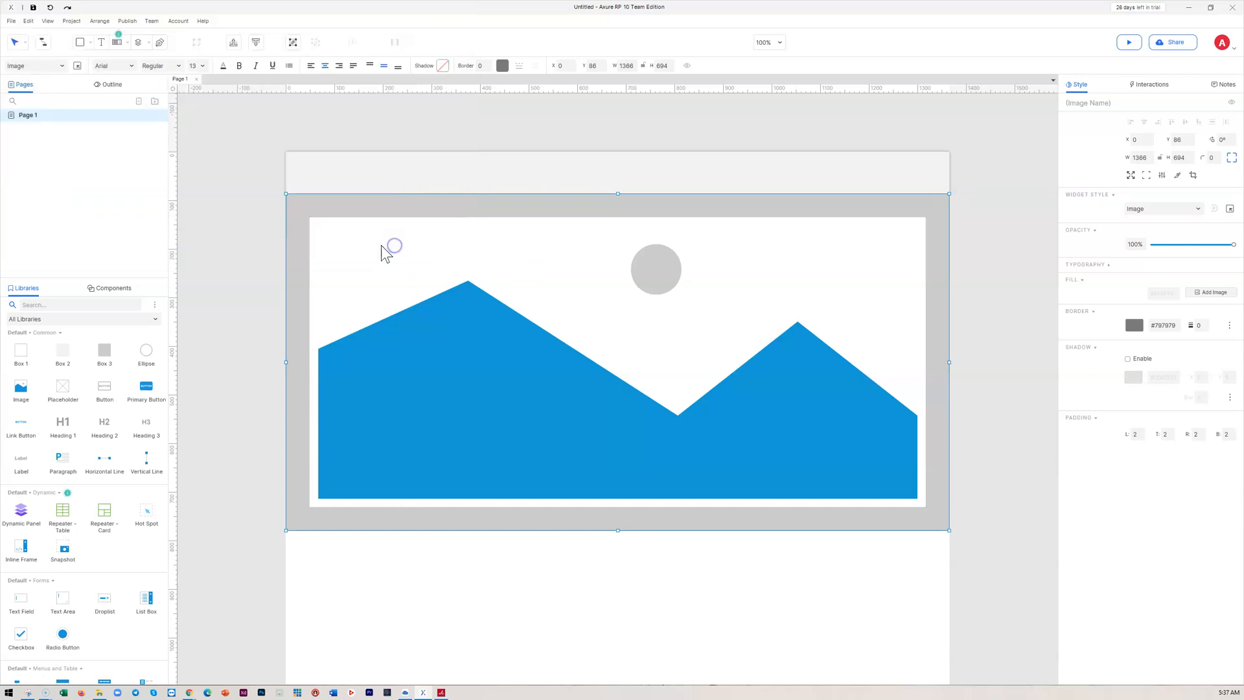
click(973, 280)
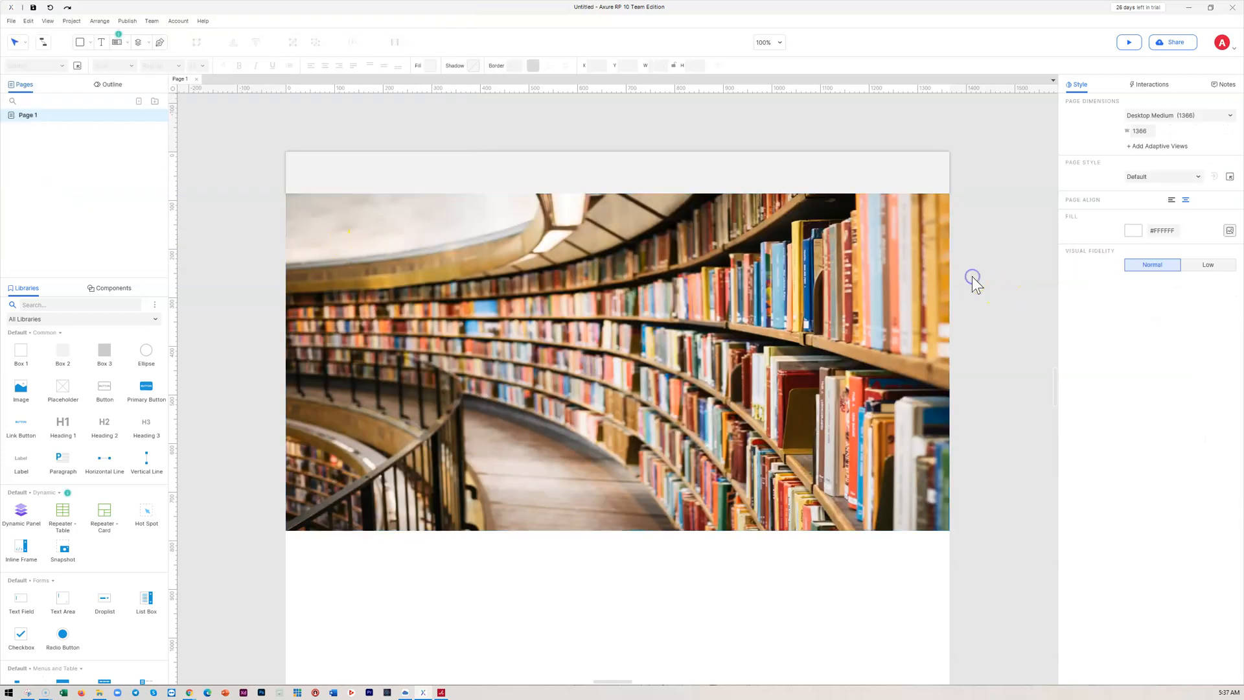
Replace the banner image with a Slideshow widget from the Sample UI Patterns library, aligned to the page's left edge directly below the header
click(637, 372)
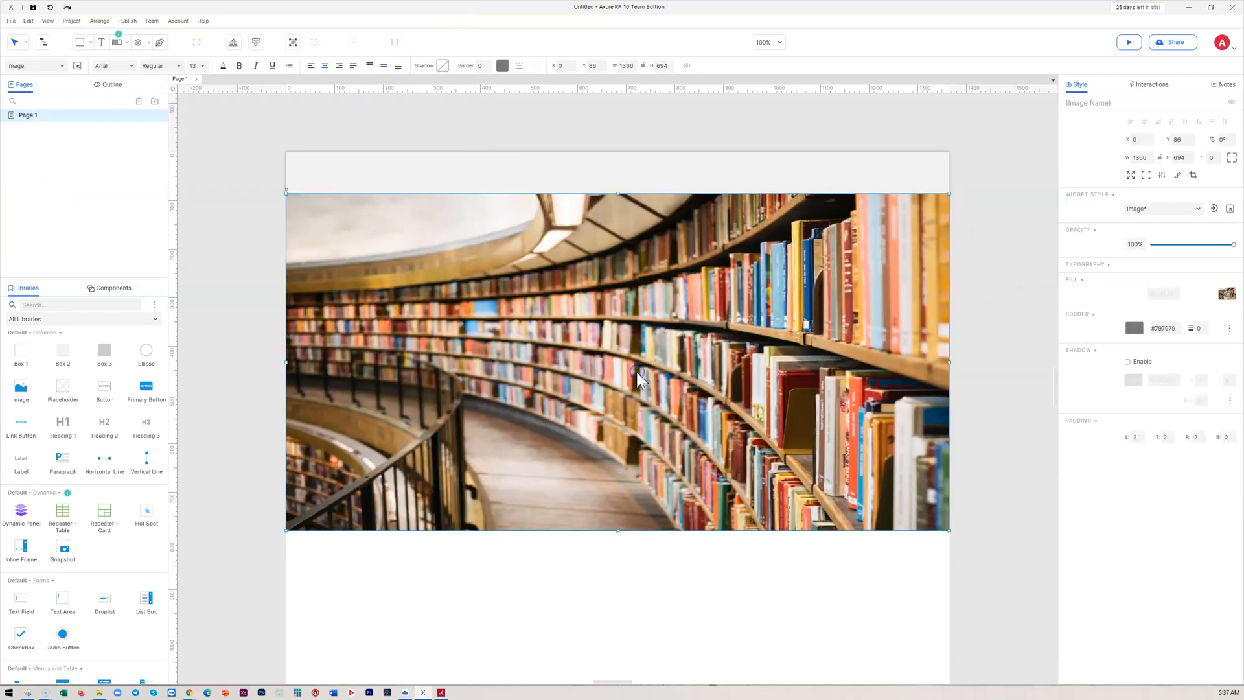
key(Delete)
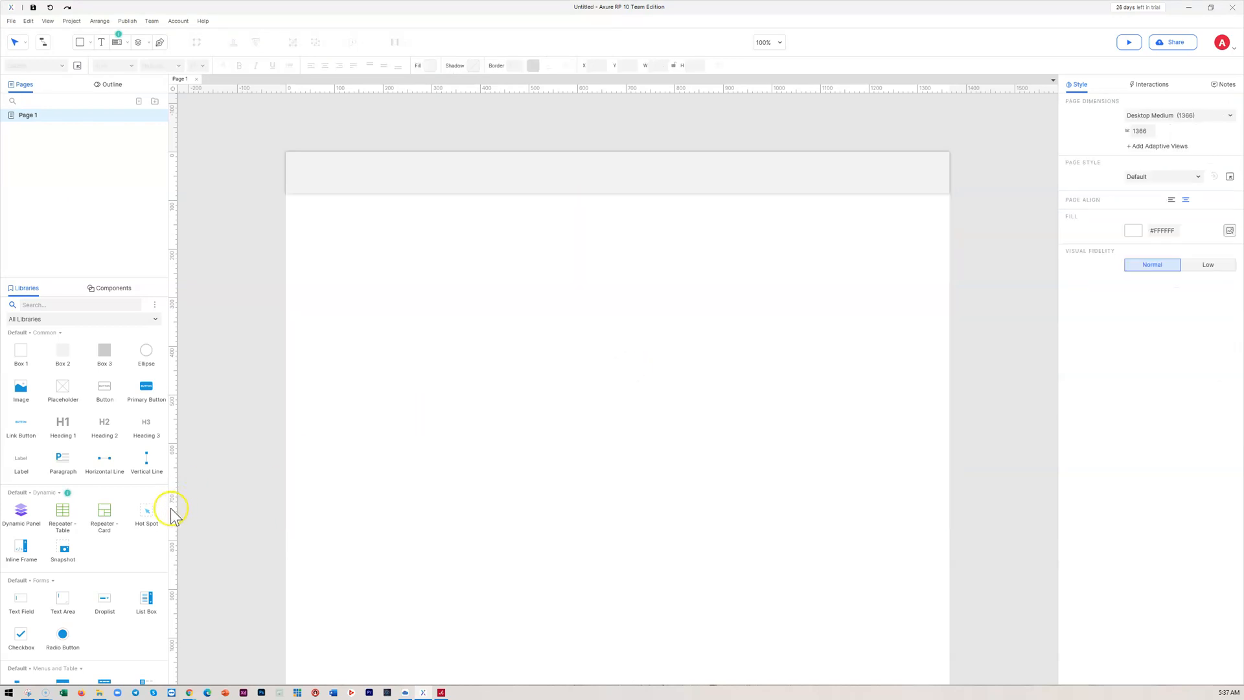
scroll(98, 512, down, 6)
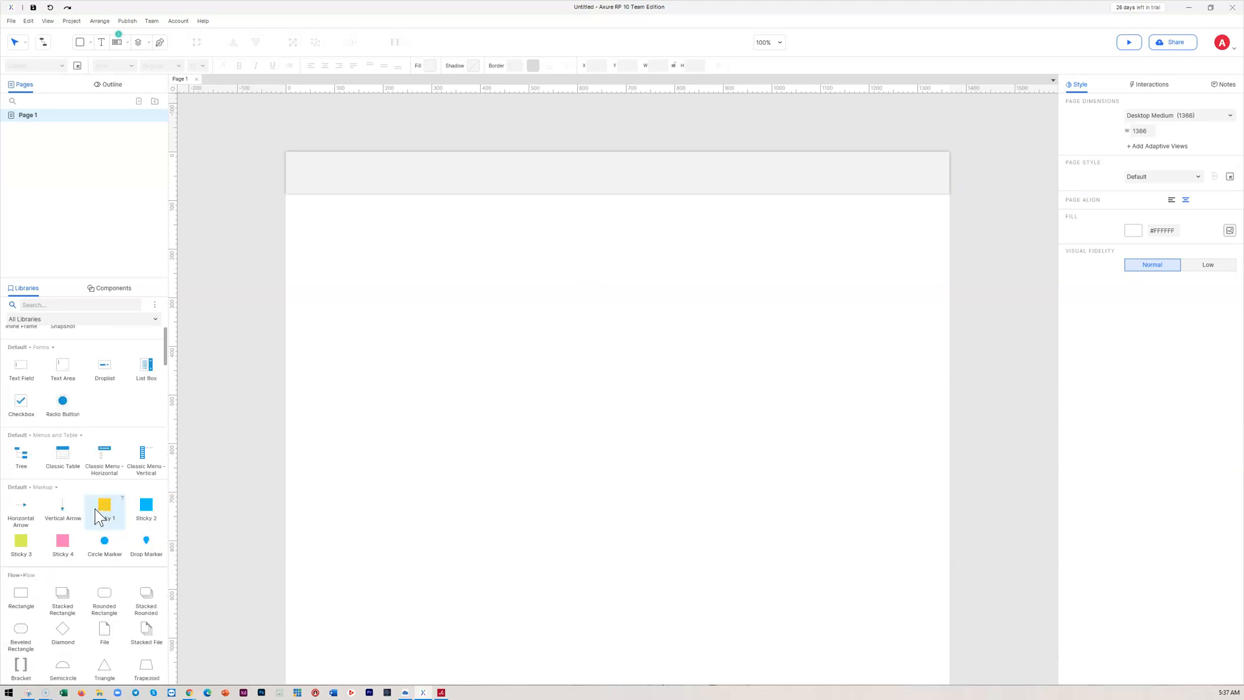
scroll(95, 510, down, 10)
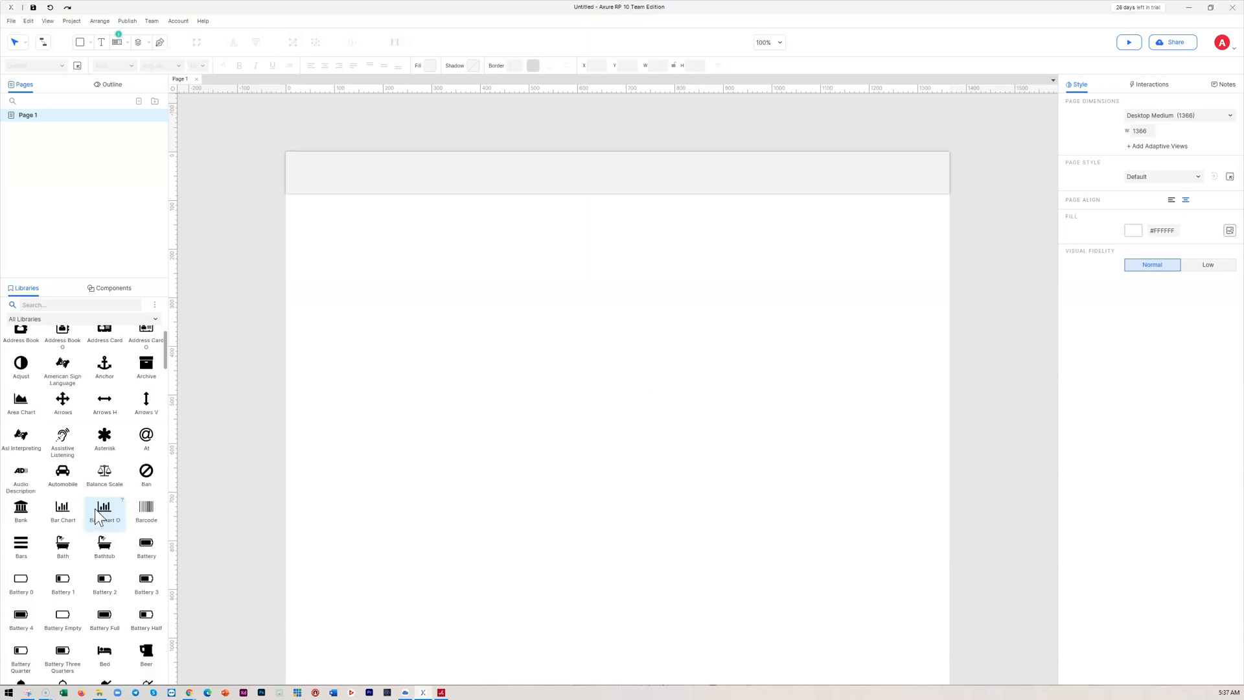
scroll(95, 508, down, 8)
scroll(97, 467, up, 5)
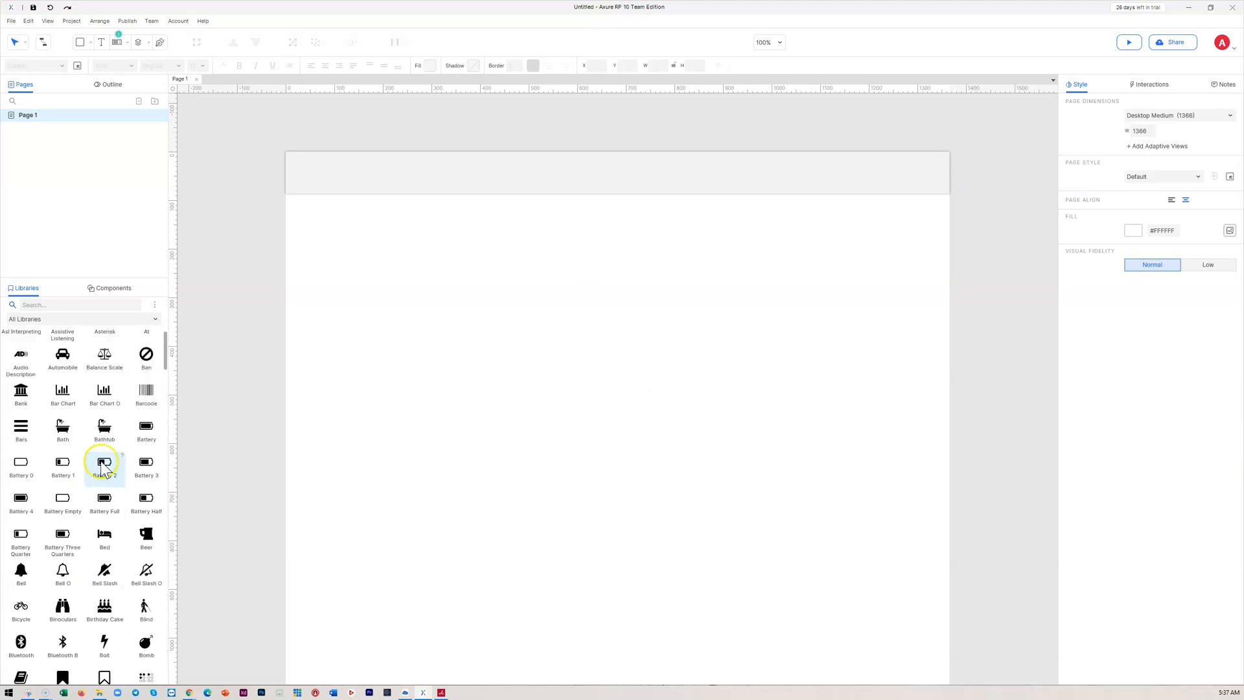
click(42, 319)
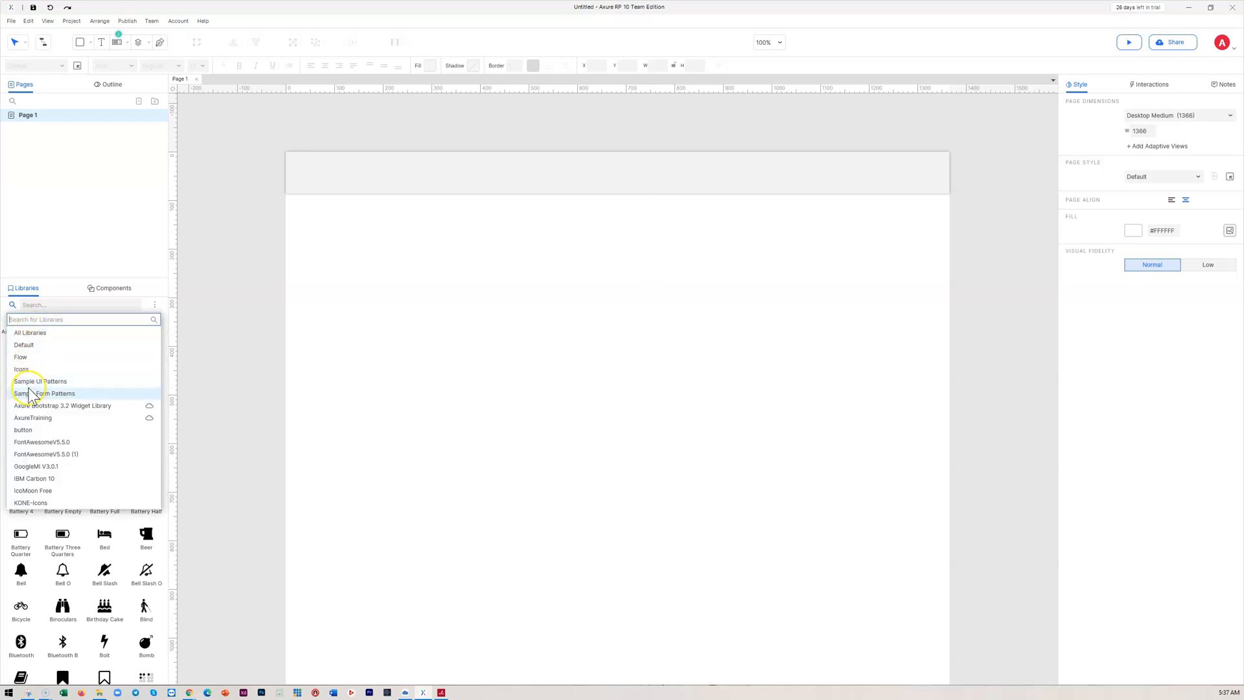
click(56, 381)
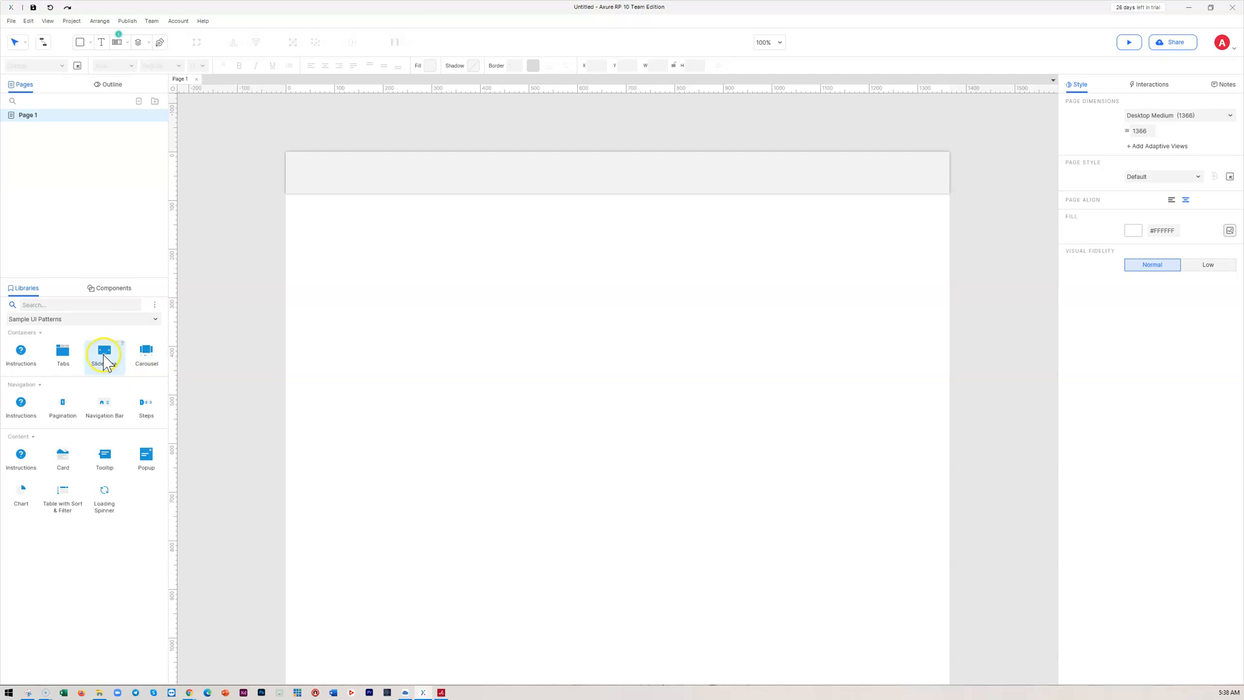
drag(439, 265, 288, 194)
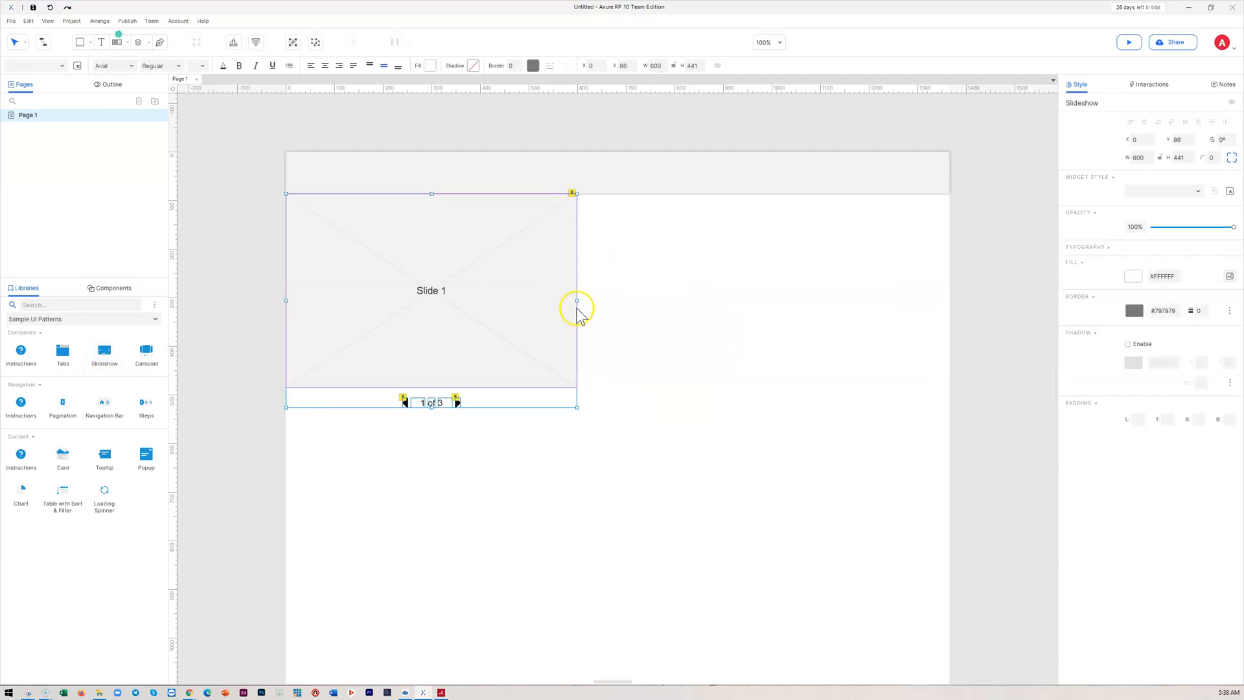
drag(576, 301, 950, 331)
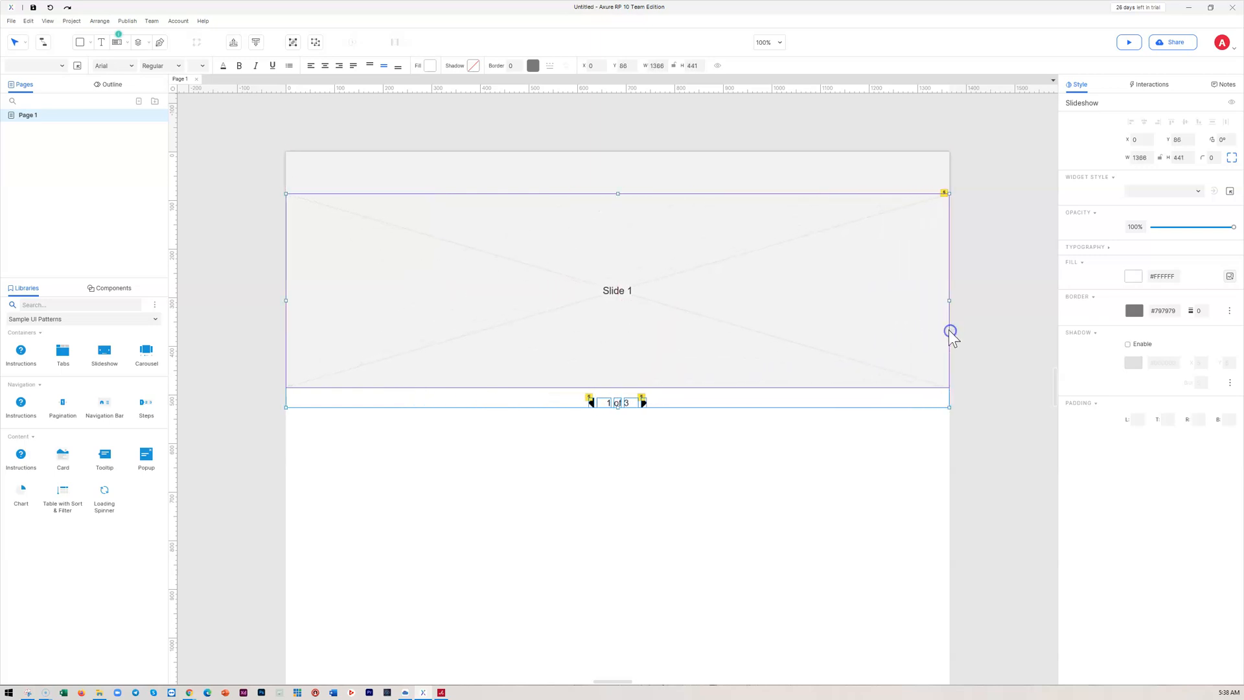
key(ctrl+z)
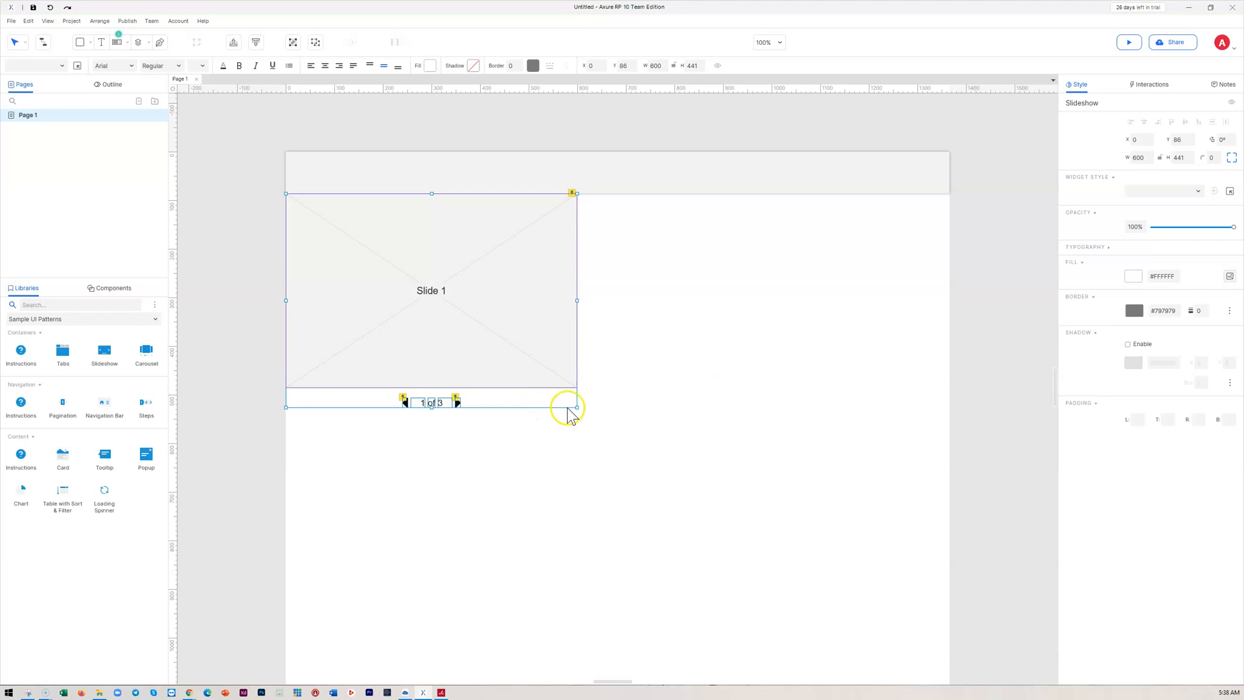
drag(577, 407, 577, 408)
click(537, 309)
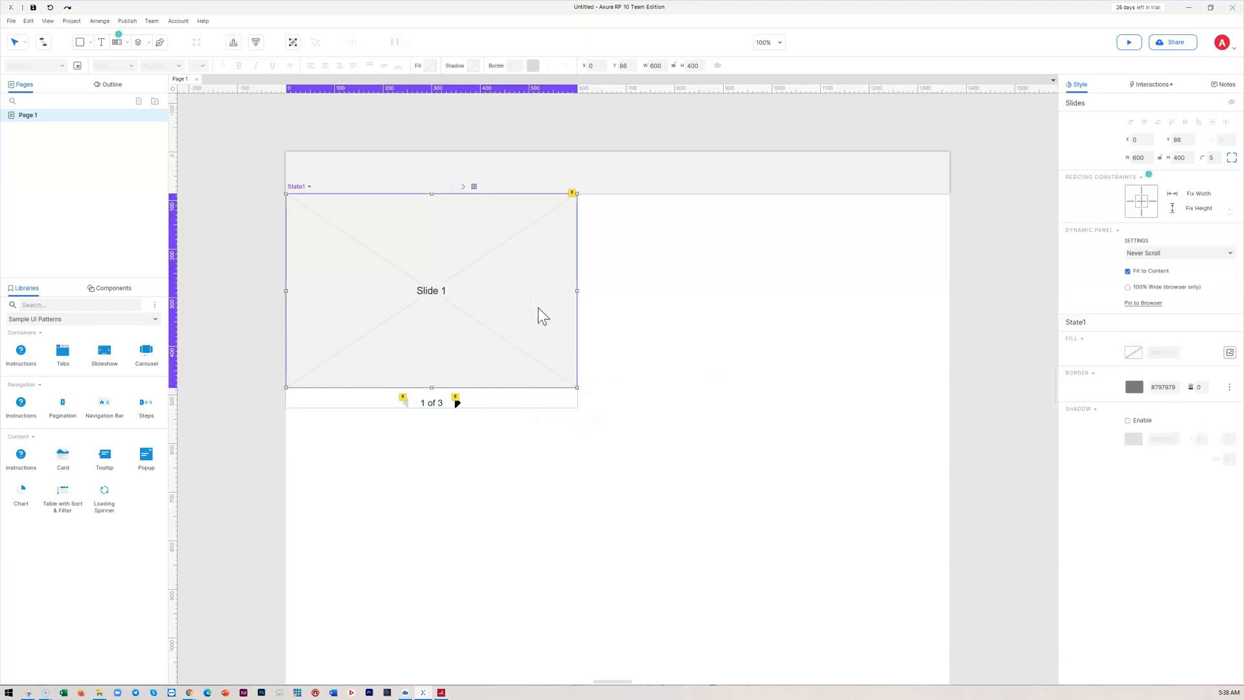
click(499, 397)
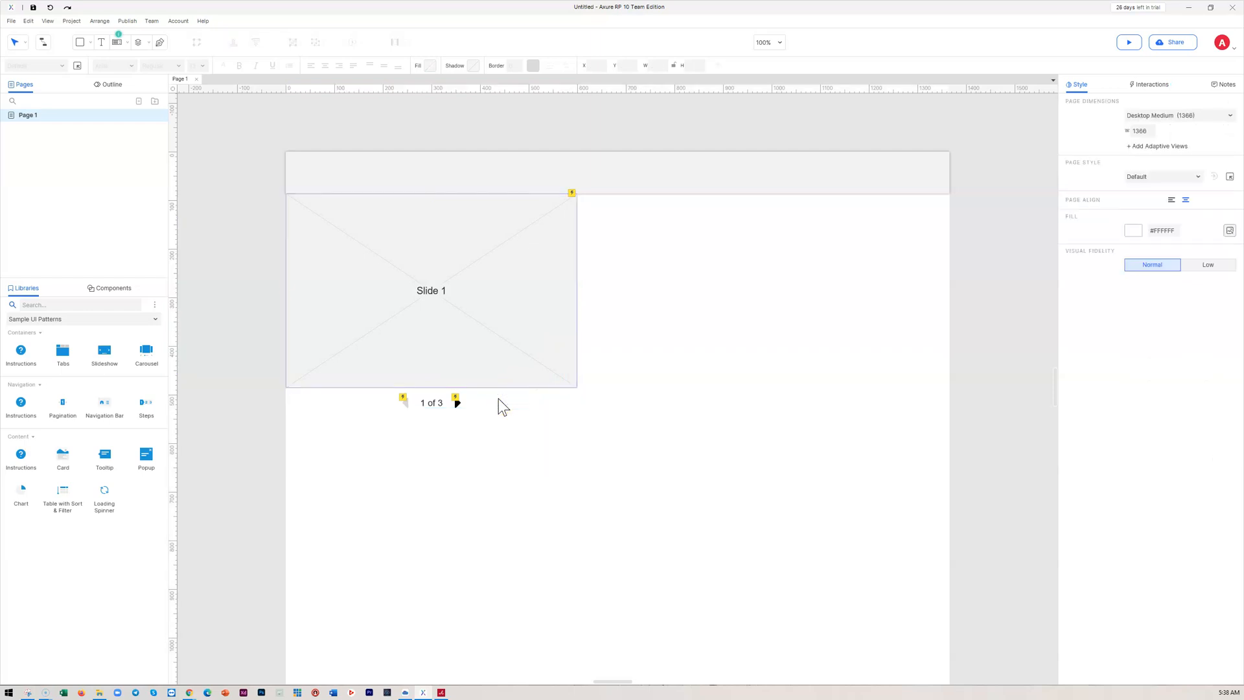
Enlarge the slideshow proportionally until it spans the full 1366-pixel page width
click(493, 364)
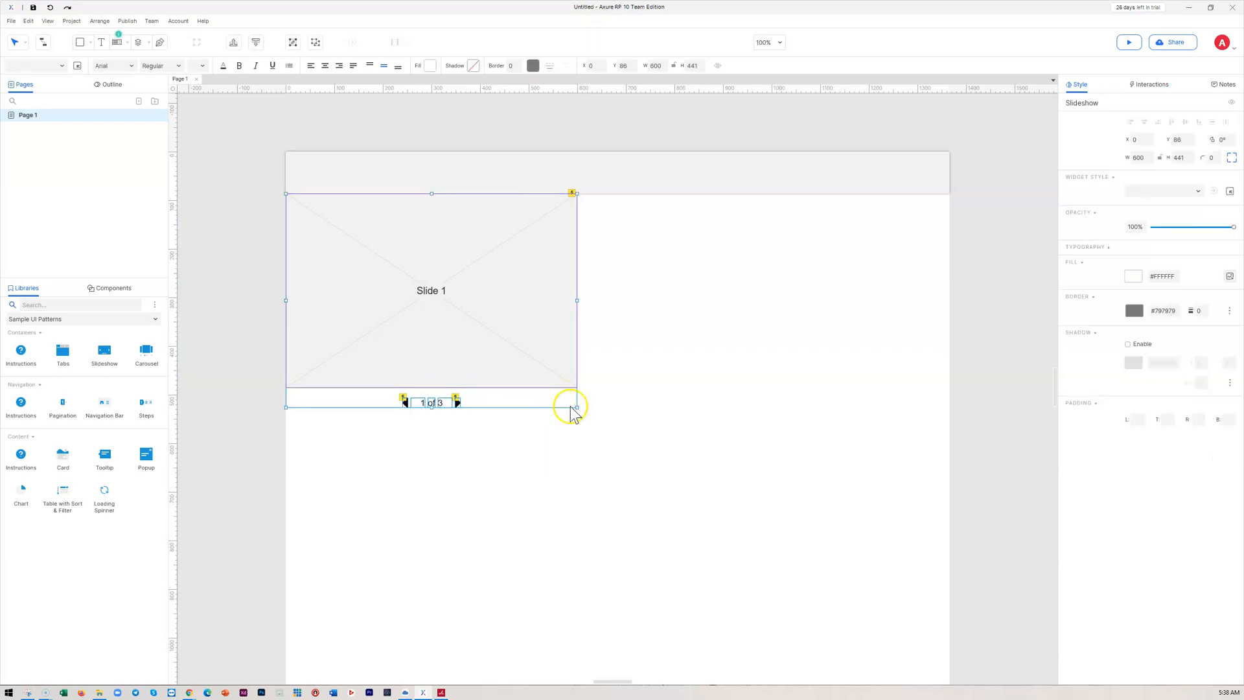
drag(577, 407, 947, 508)
drag(642, 369, 644, 369)
Open the slideshow's first slide, State1, and delete its Content Slide 1 placeholder
scroll(648, 379, down, 2)
double_click(669, 379)
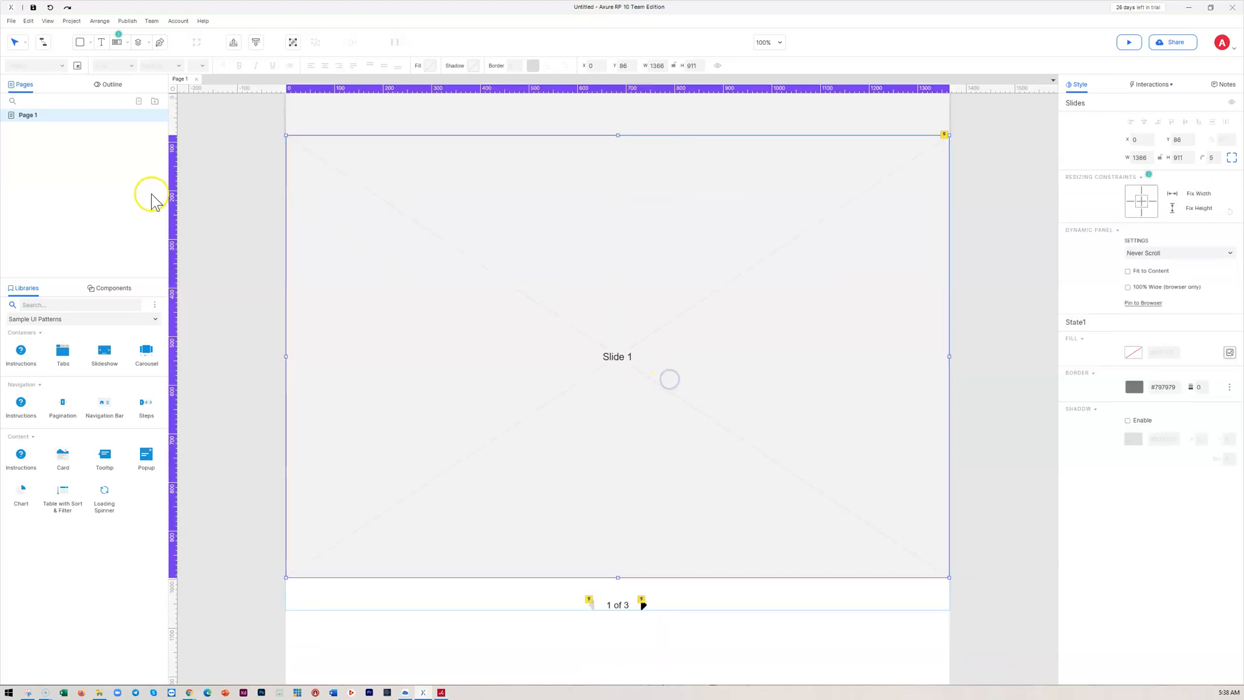
click(108, 85)
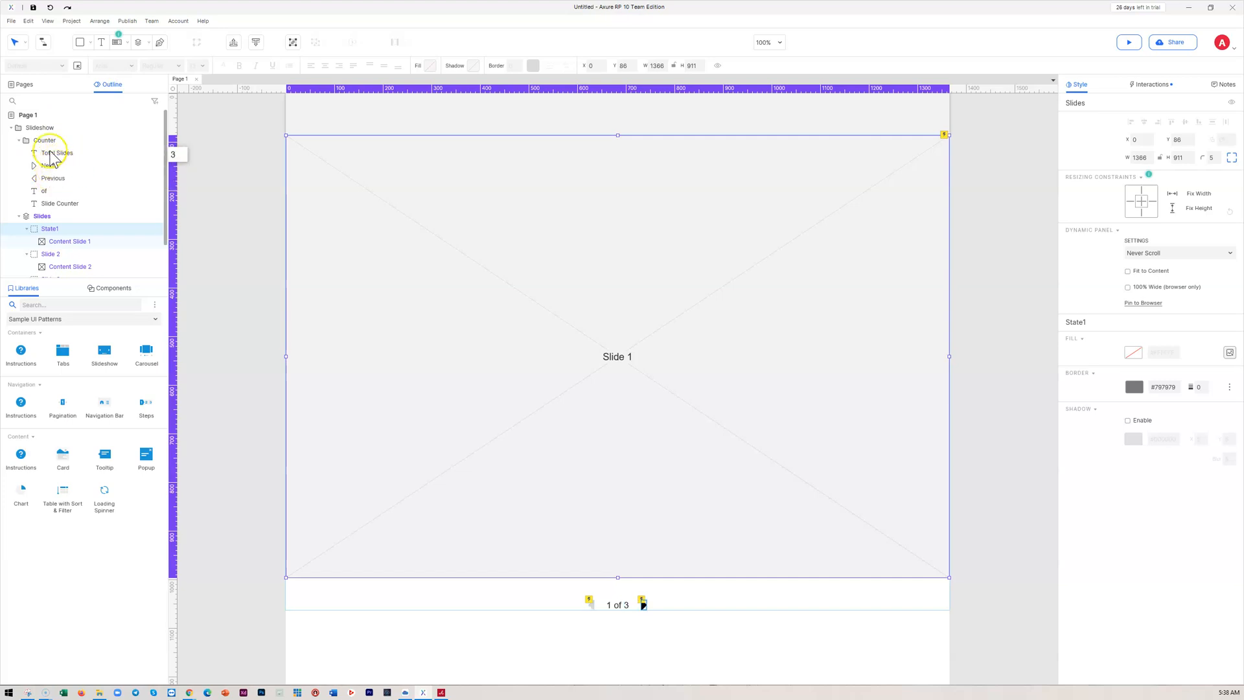
double_click(107, 232)
click(478, 259)
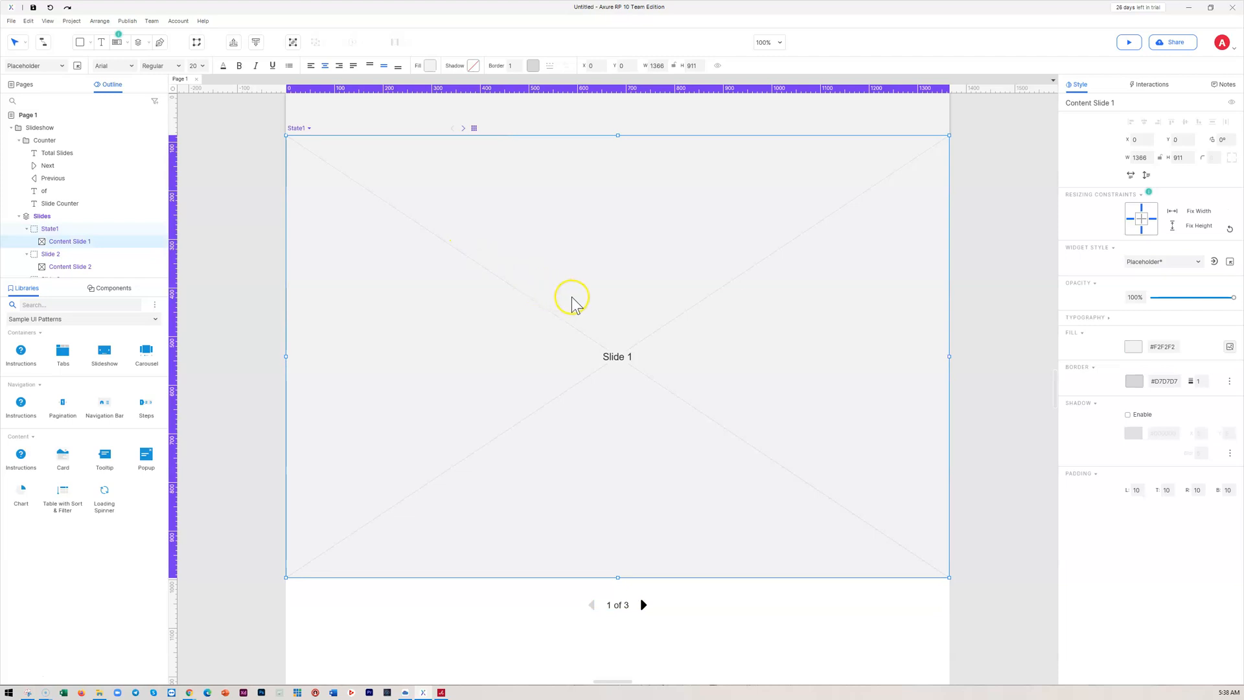
key(Delete)
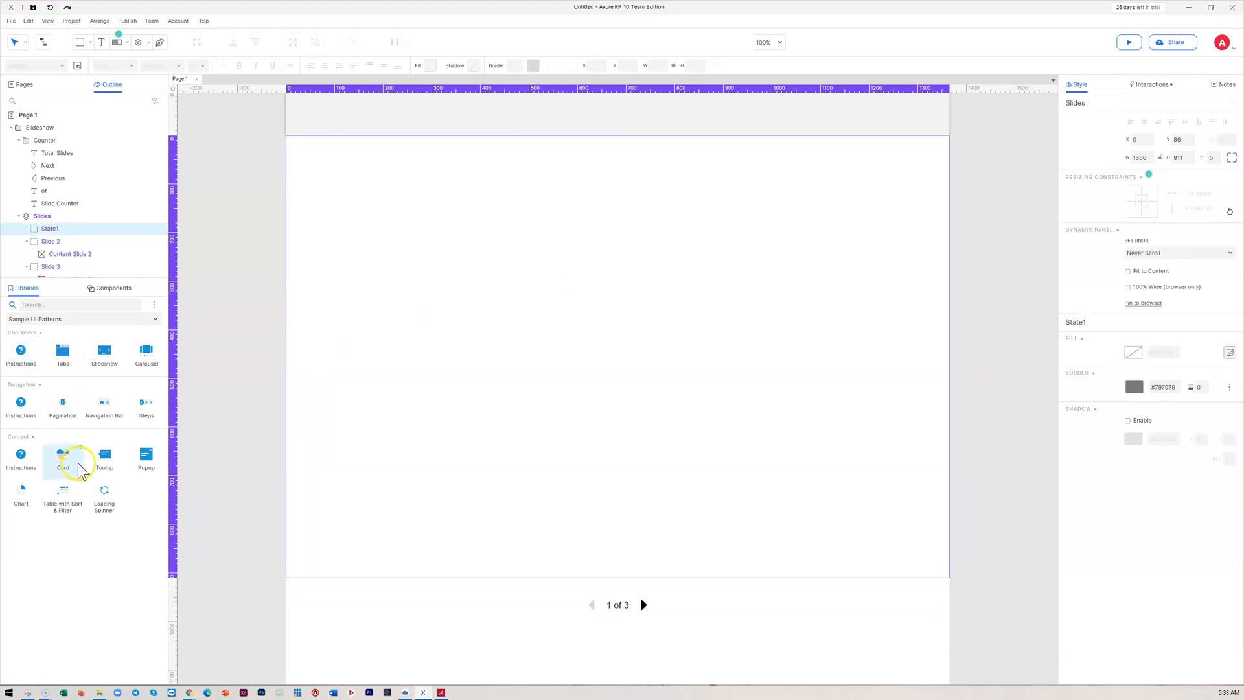
Place an Image widget from All Libraries in State1 and enlarge it to fill the slide at 1366 × 911
click(70, 320)
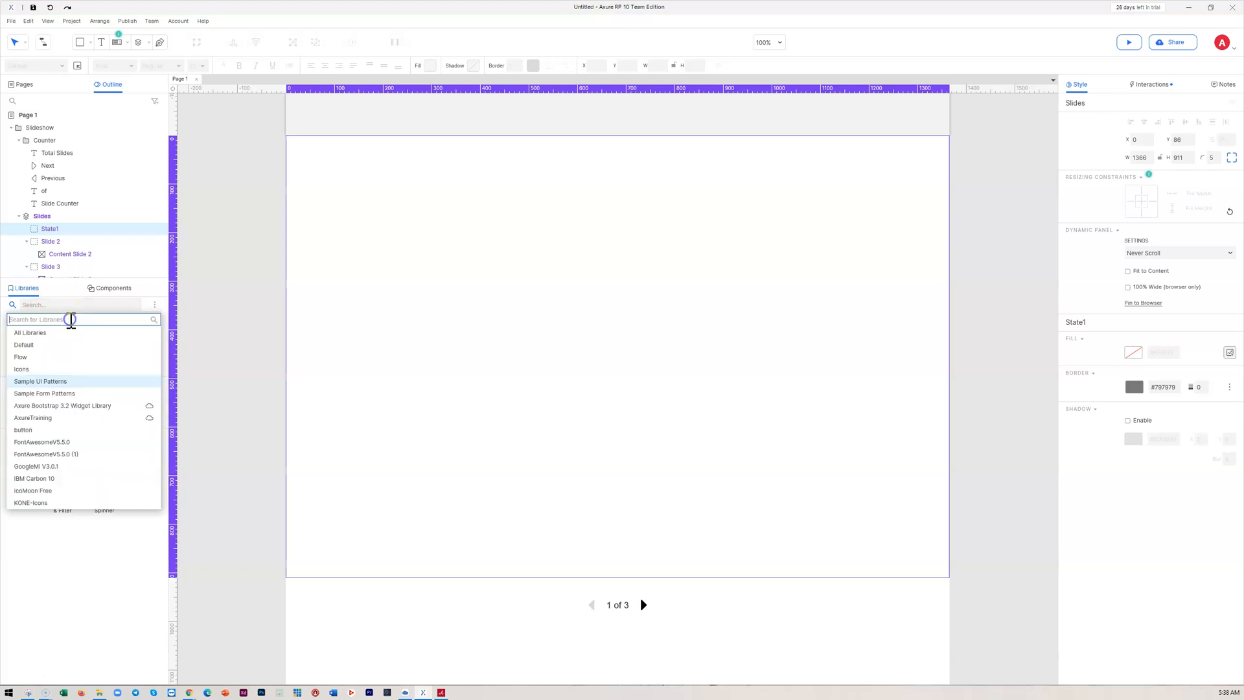
click(40, 335)
drag(22, 388, 313, 152)
drag(431, 218, 949, 577)
Load the photo of curved library bookshelves from Downloads into the first slide's Image widget
double_click(729, 428)
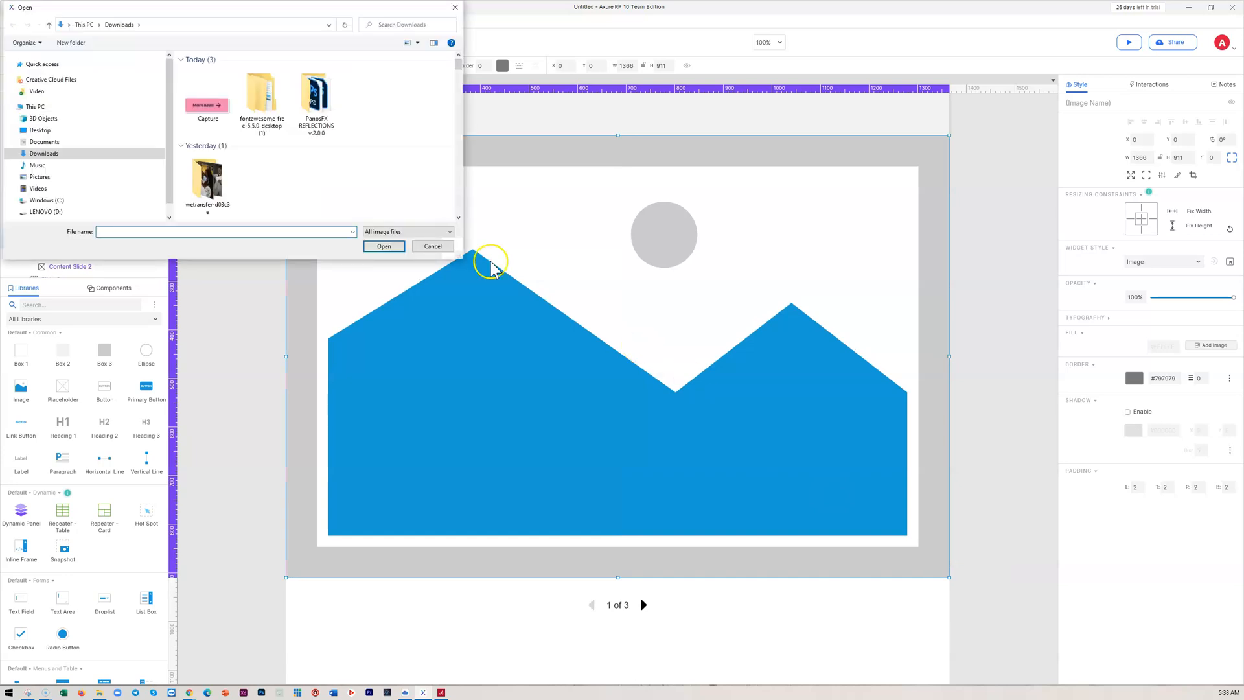
scroll(231, 207, down, 1)
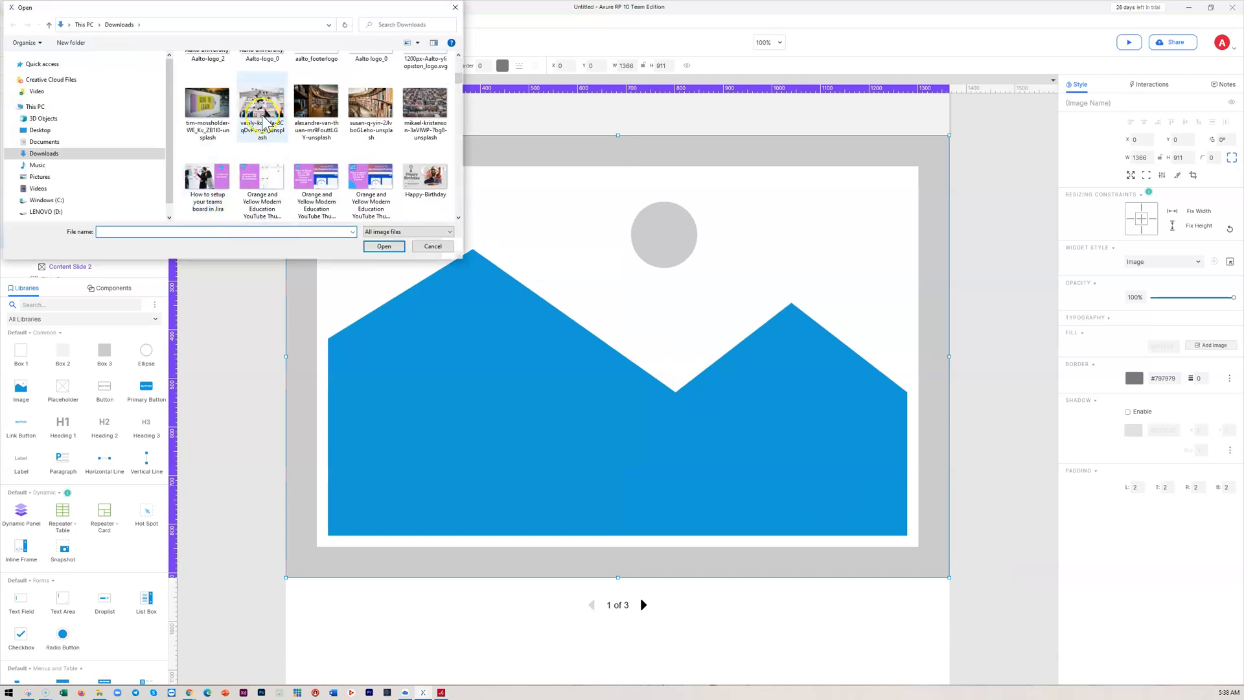
click(367, 110)
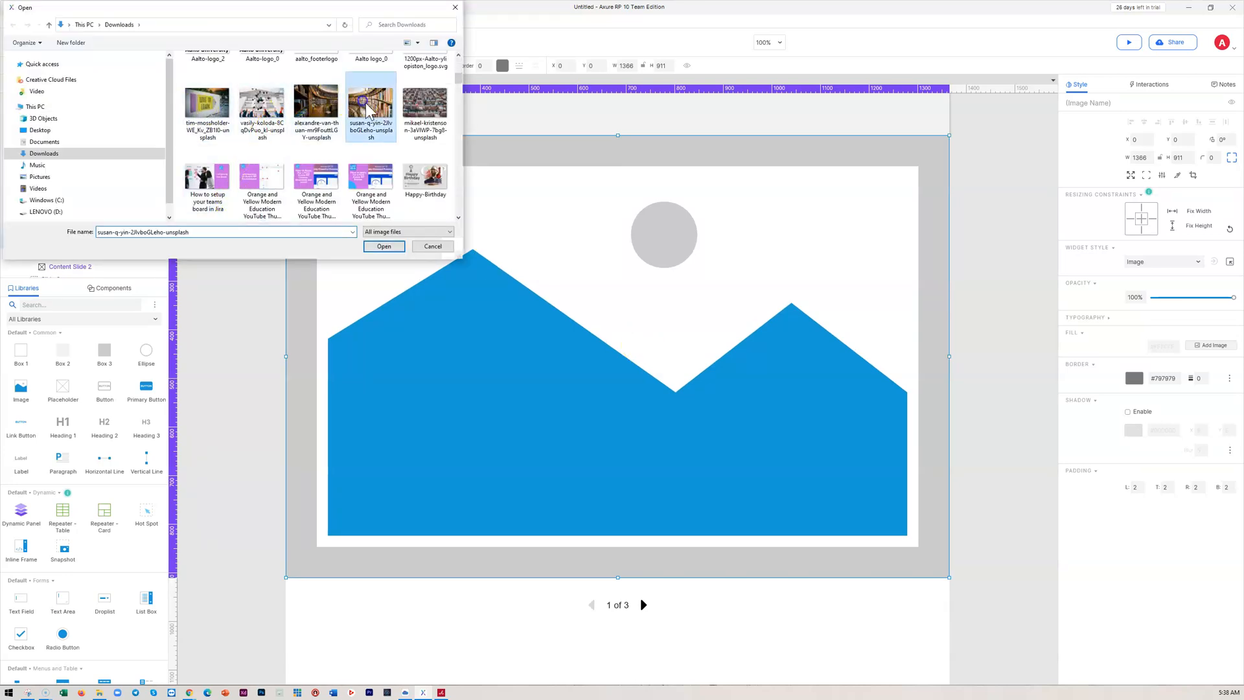
click(383, 246)
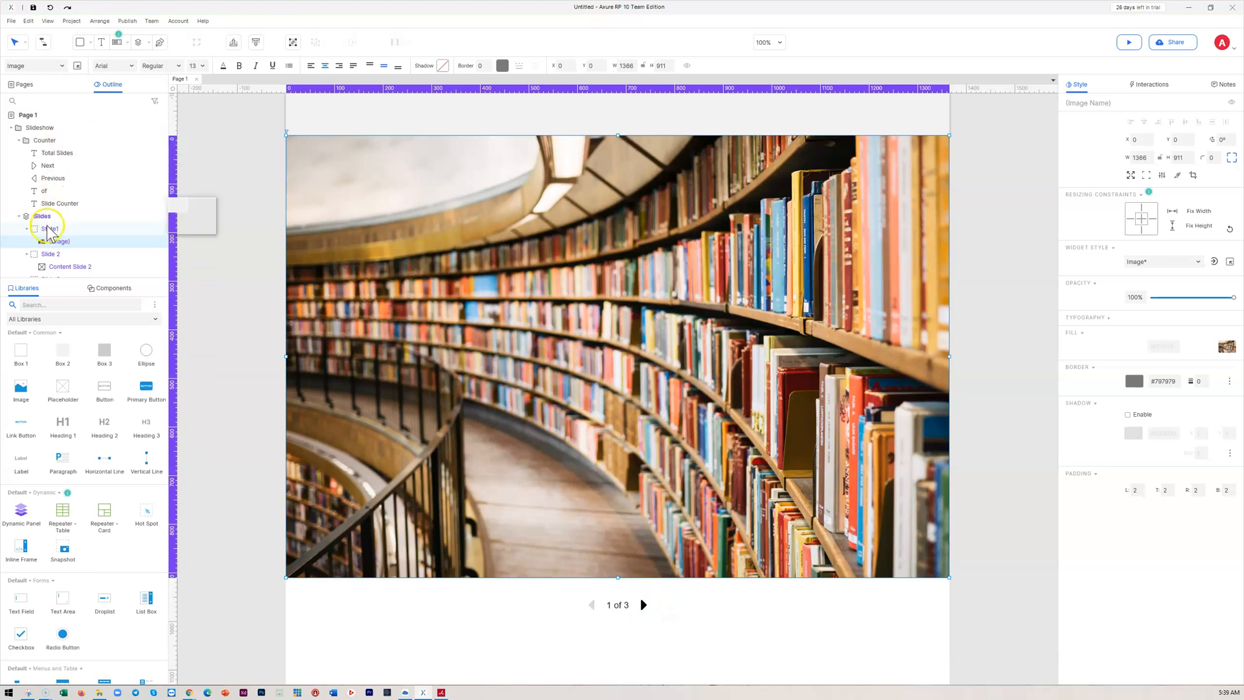
Replace the placeholder in Slide 2 with an Image widget enlarged to fill the slide at 1366 × 911
click(57, 254)
double_click(586, 327)
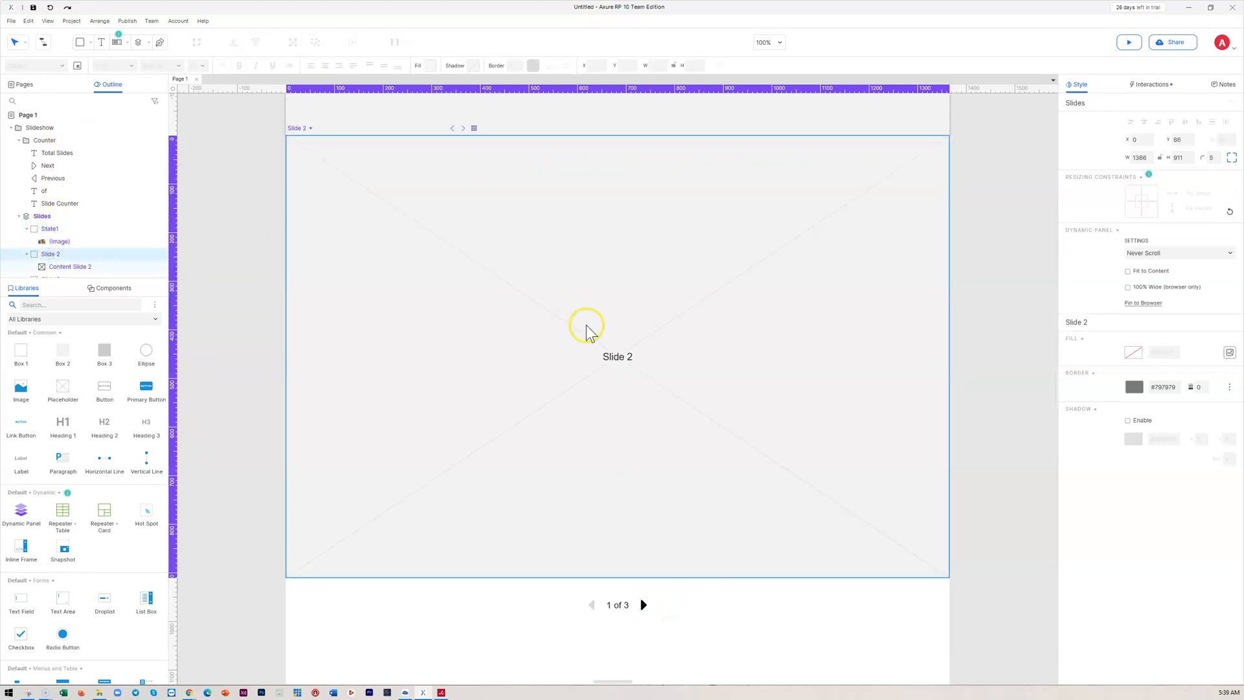
key(Delete)
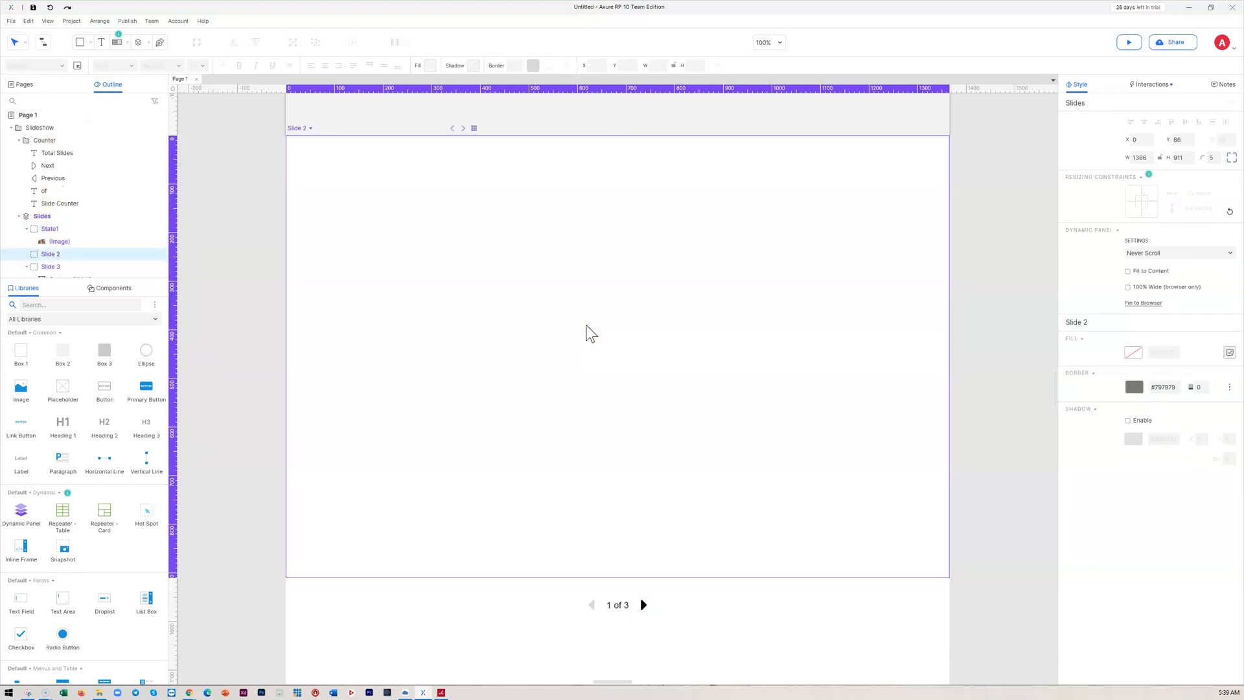
drag(20, 387, 327, 180)
drag(431, 216, 947, 579)
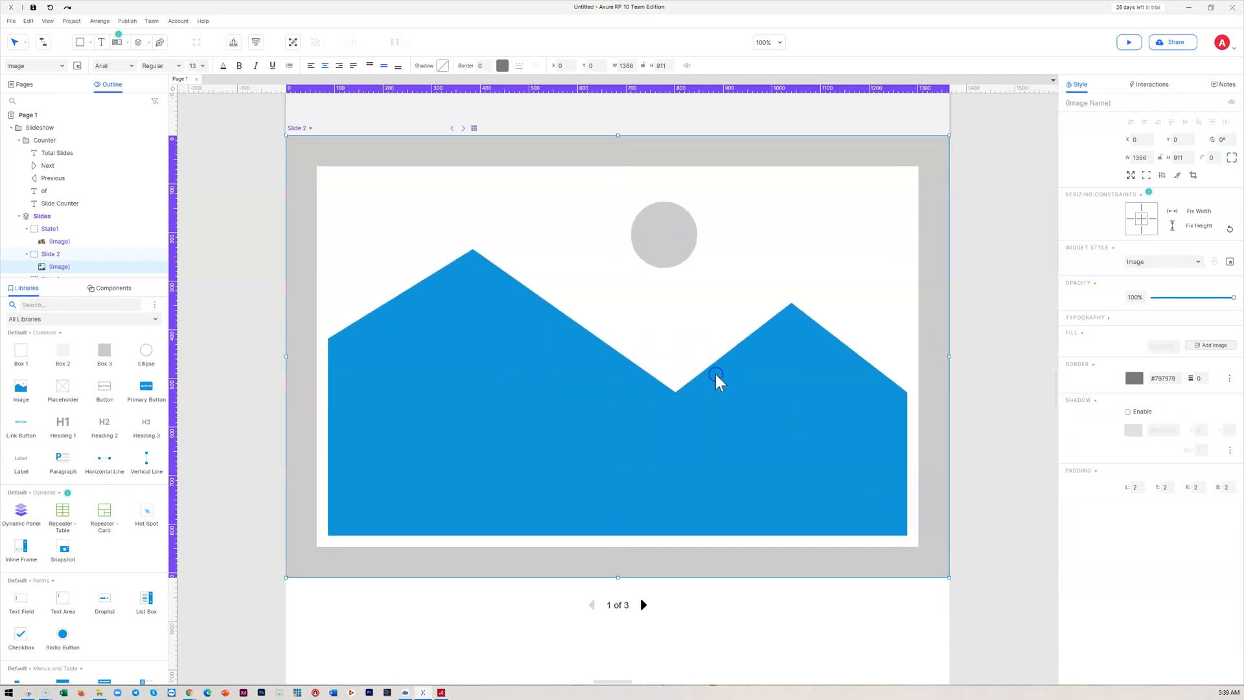
Load the "Love to Learn" pencil sign photo from Downloads into Slide 2's Image widget
double_click(717, 376)
scroll(313, 181, down, 5)
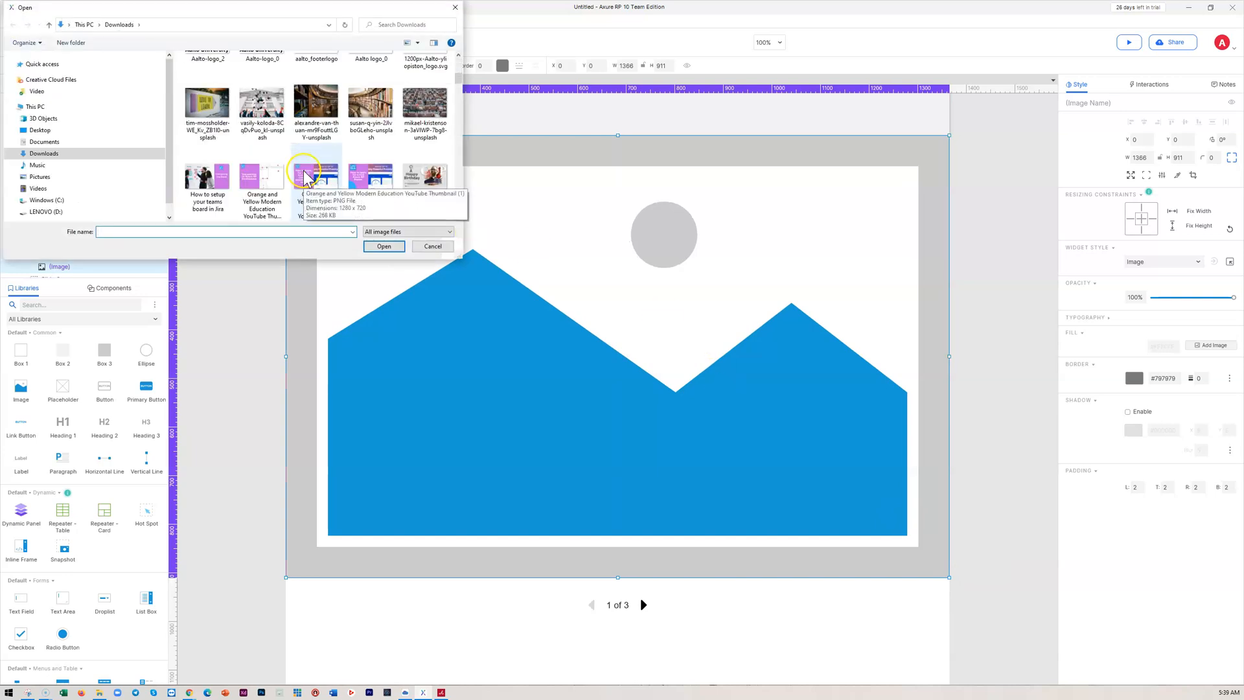
click(208, 105)
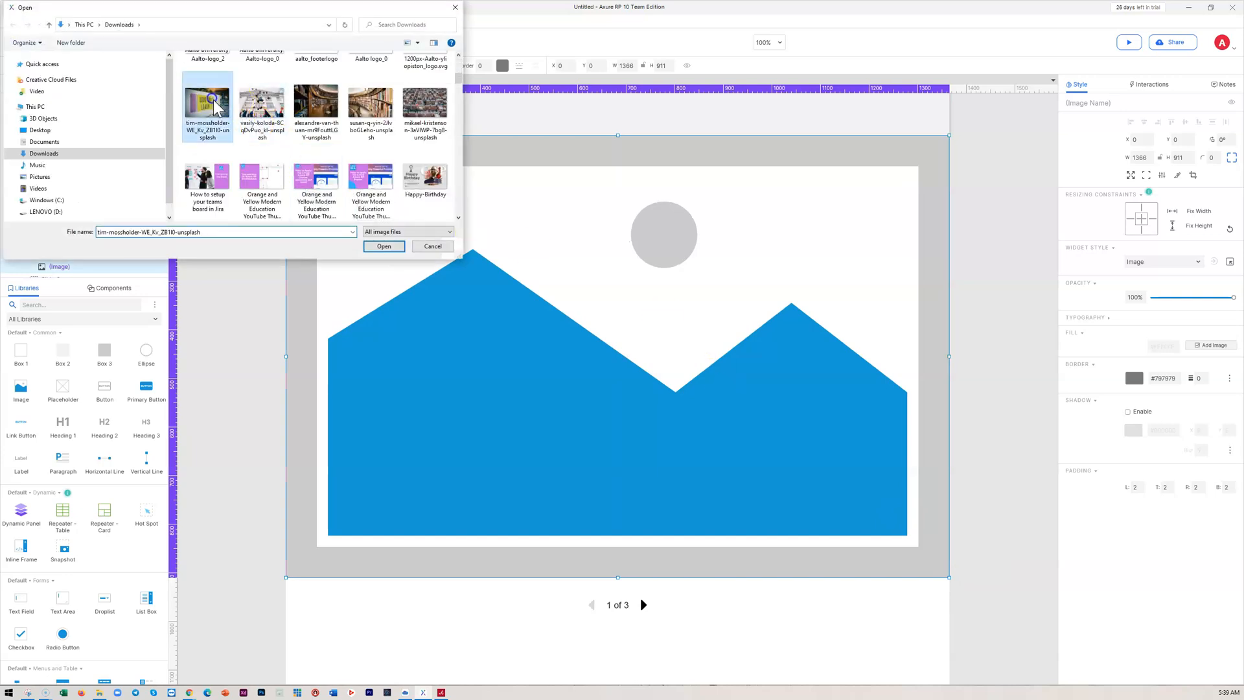
click(384, 247)
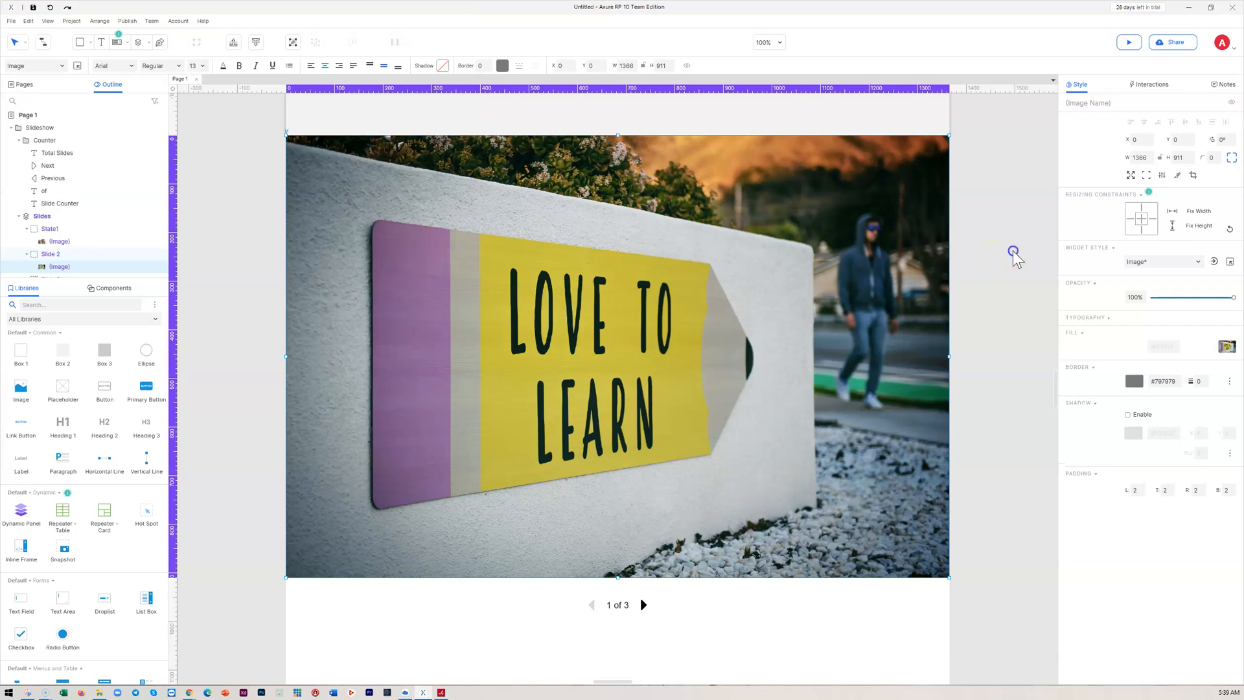
Exit slide editing and preview the page with its slideshow in the browser
click(1014, 252)
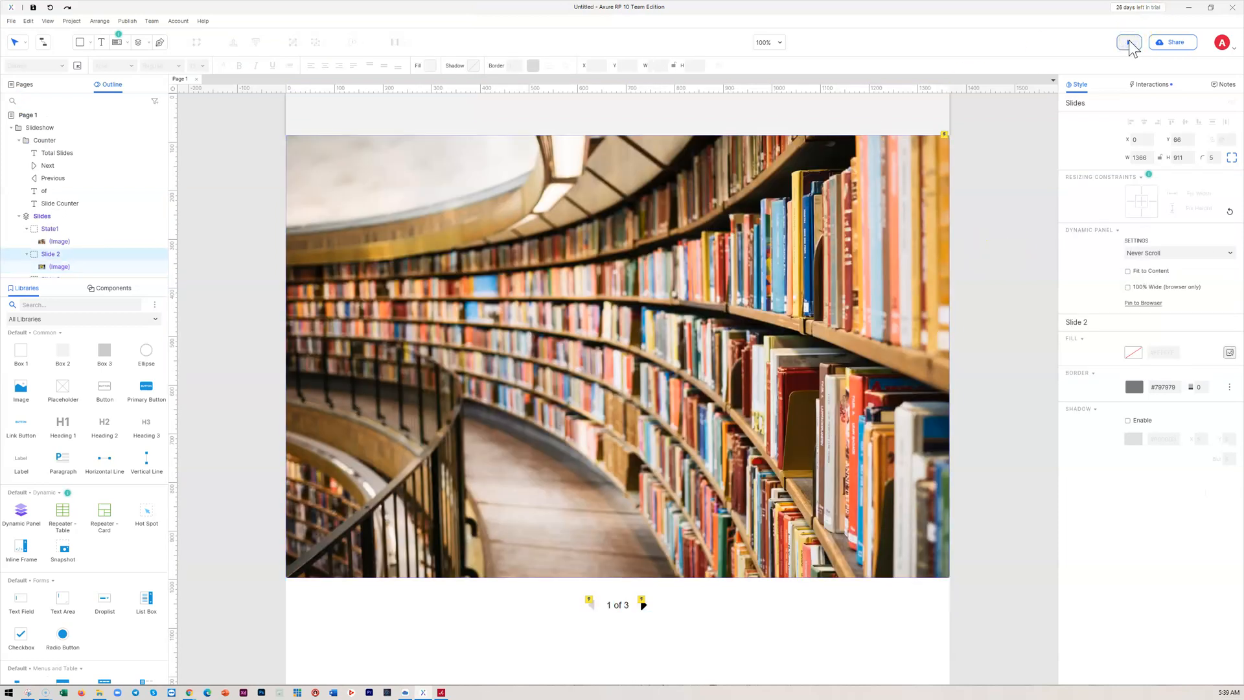
click(1128, 42)
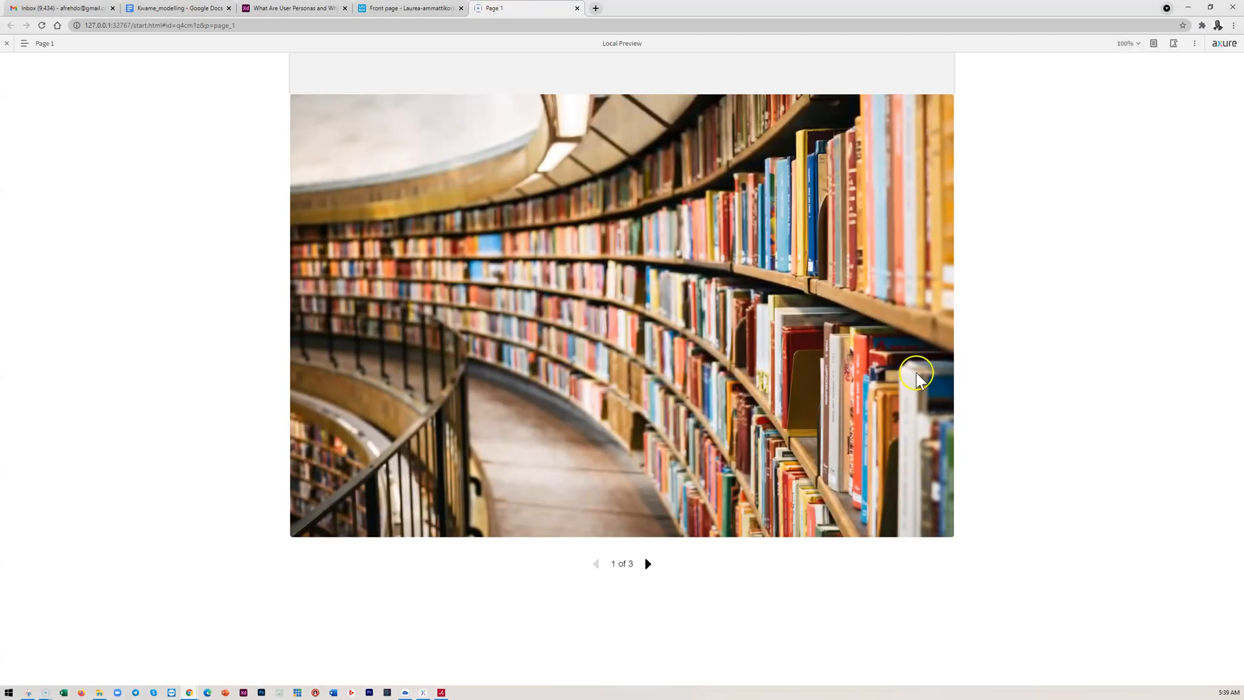
Test the slideshow's next and previous arrows in the preview, and return to the page in Axure RP
click(648, 564)
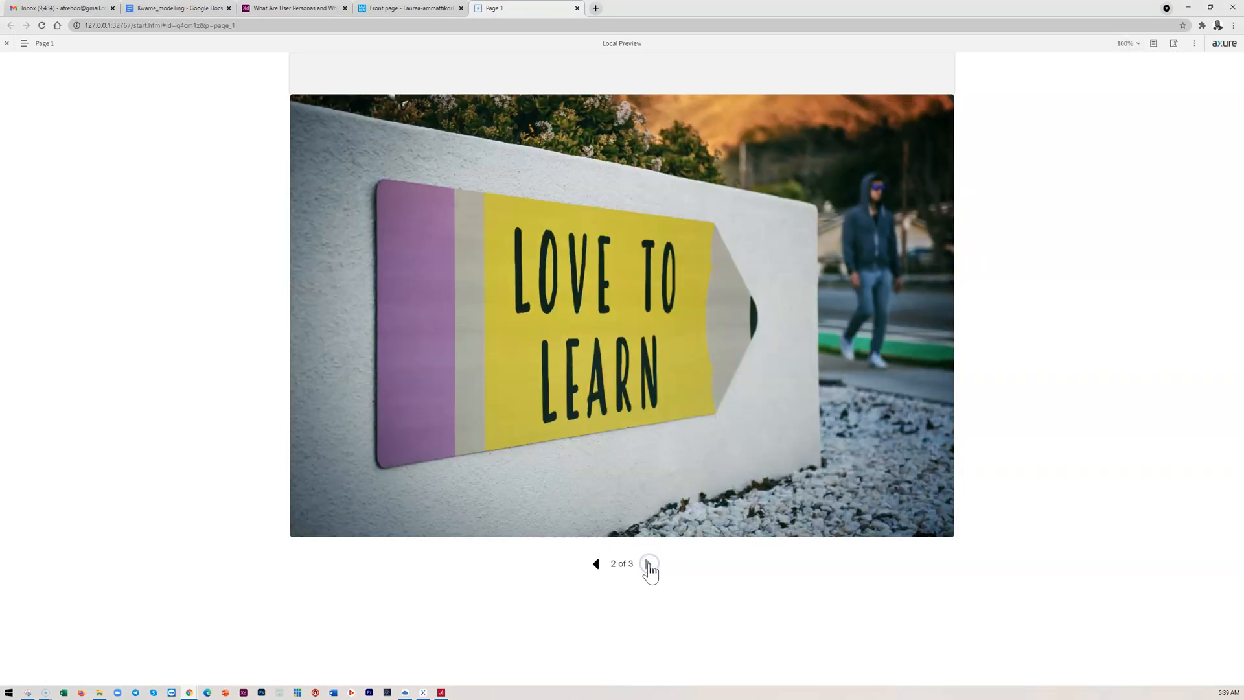
click(597, 565)
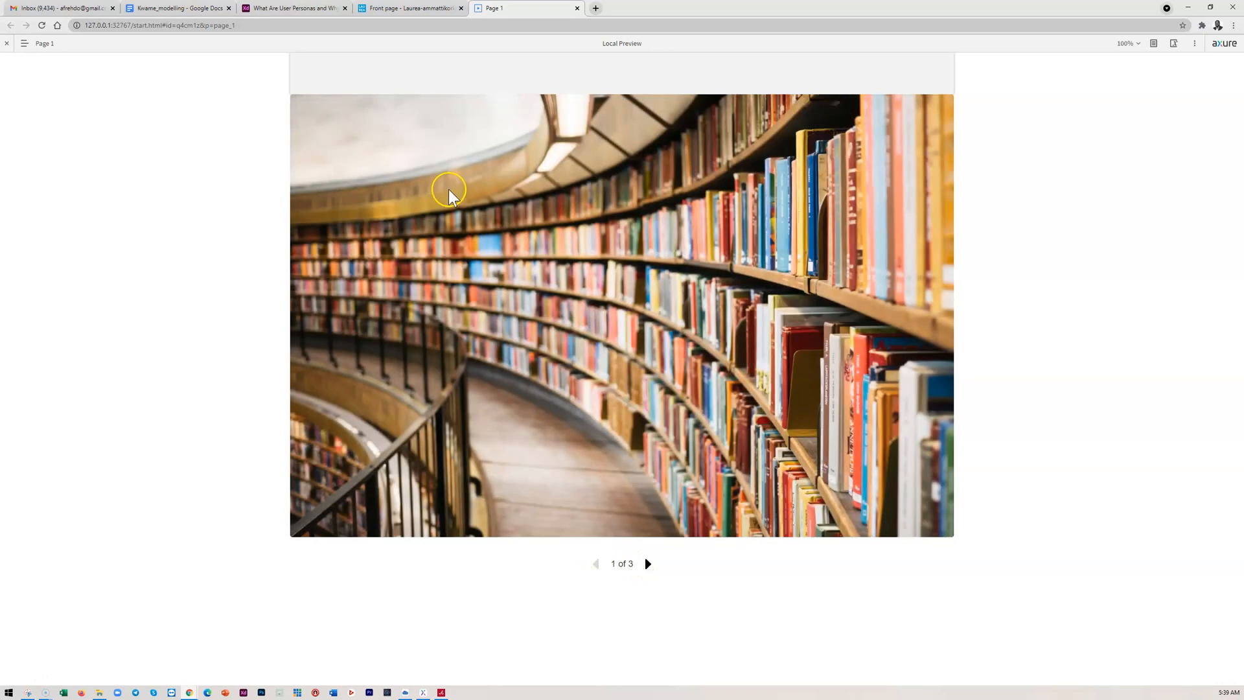
click(1188, 8)
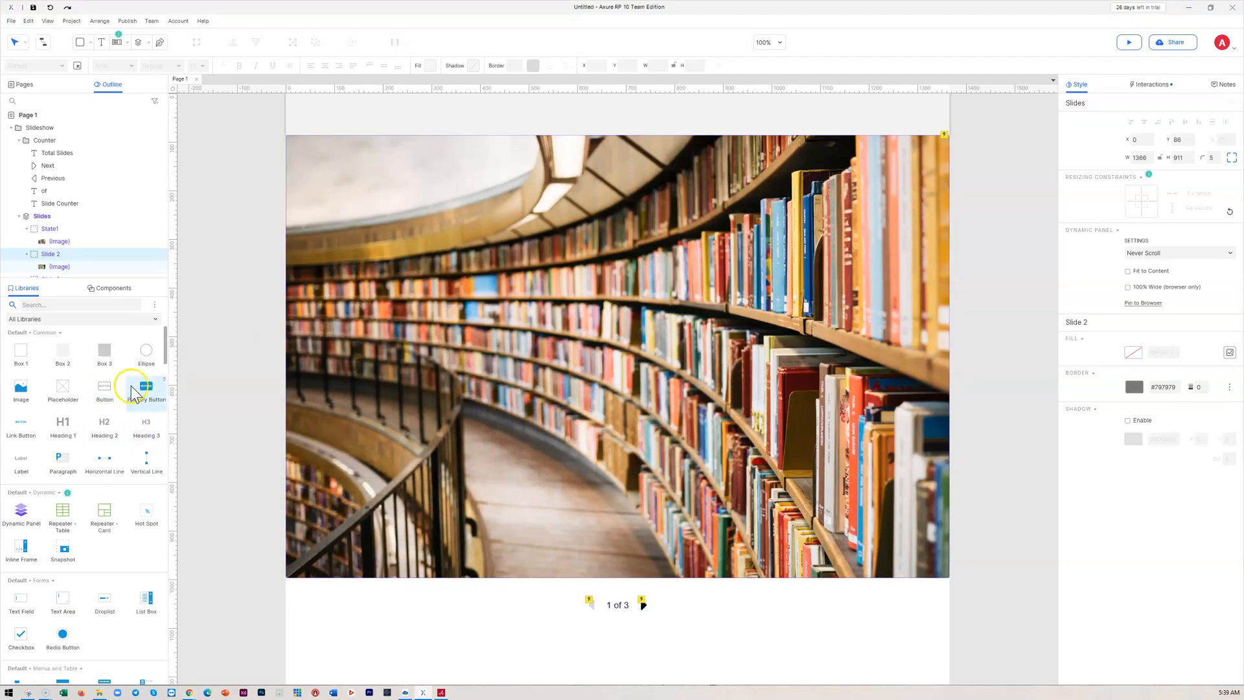
Ungroup the slideshow and move its Counter group up over the lower middle of the slide image, to about X 608, Y 949
scroll(129, 388, down, 3)
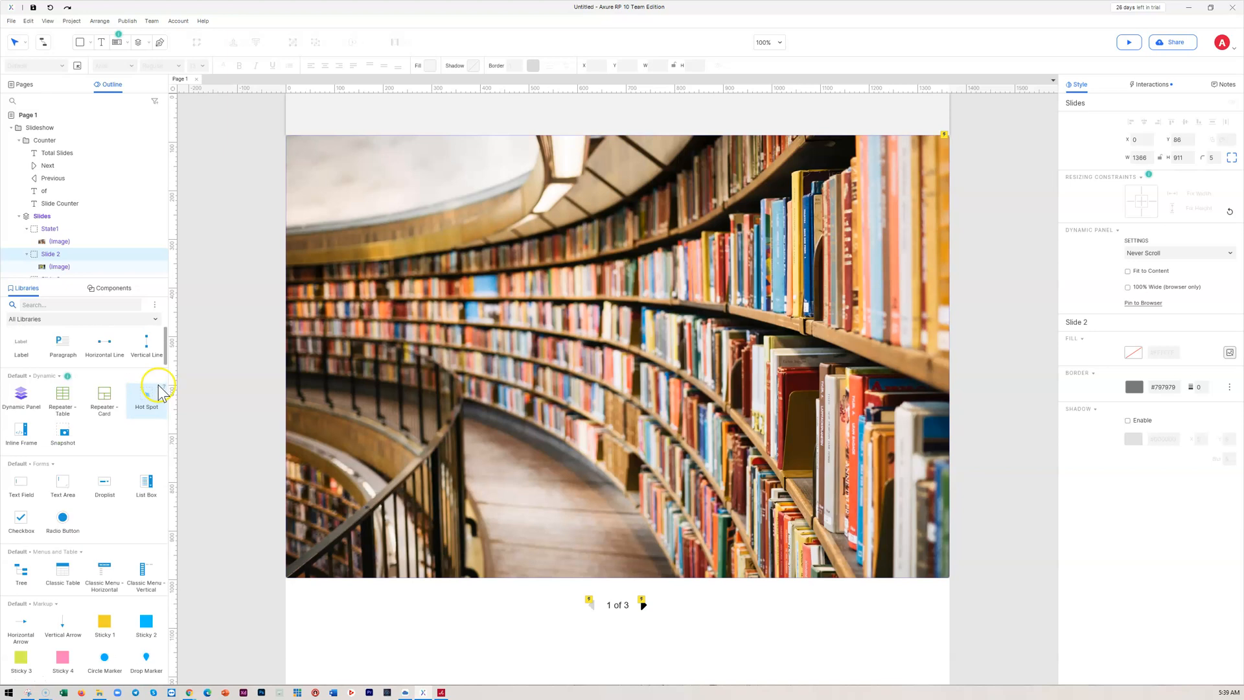
scroll(577, 389, down, 5)
click(602, 395)
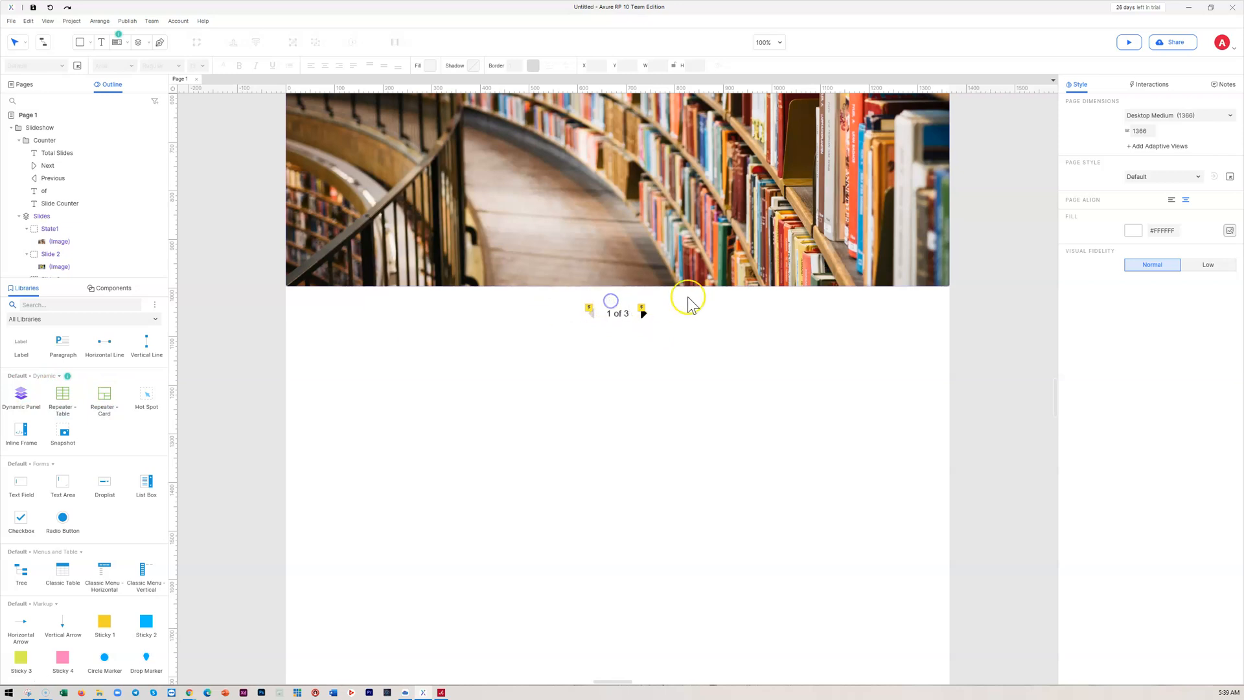
scroll(738, 324, up, 1)
click(736, 309)
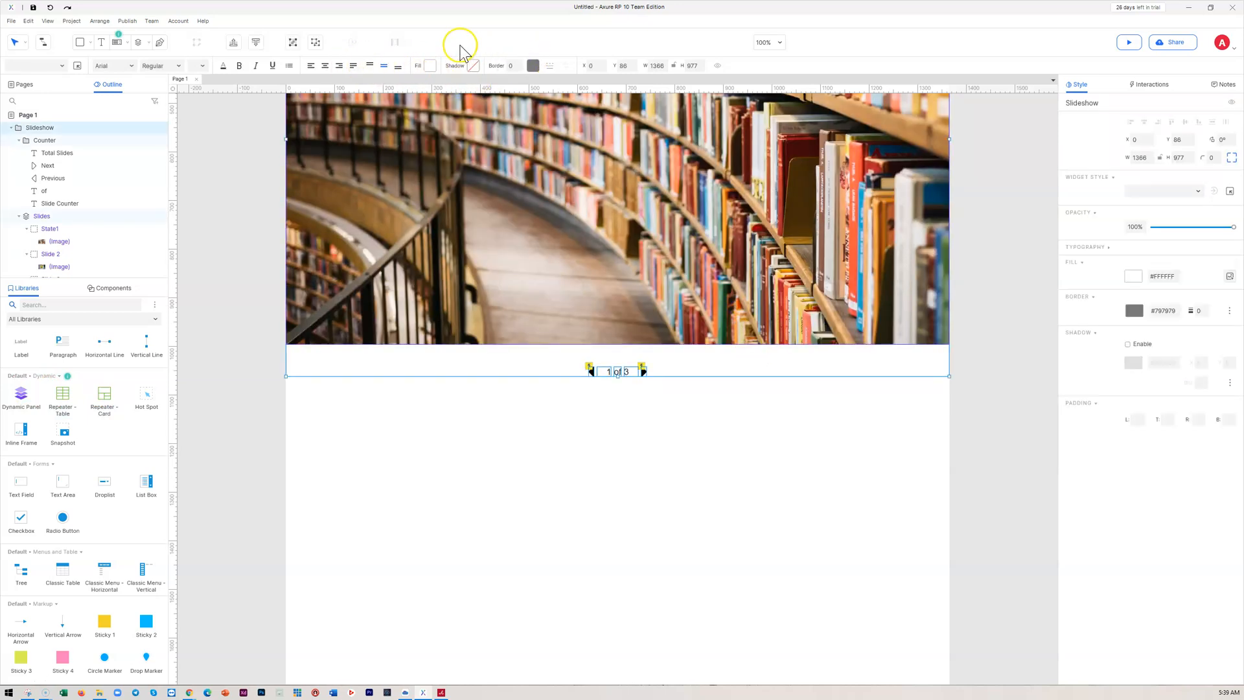
click(315, 43)
click(621, 443)
drag(700, 398, 601, 324)
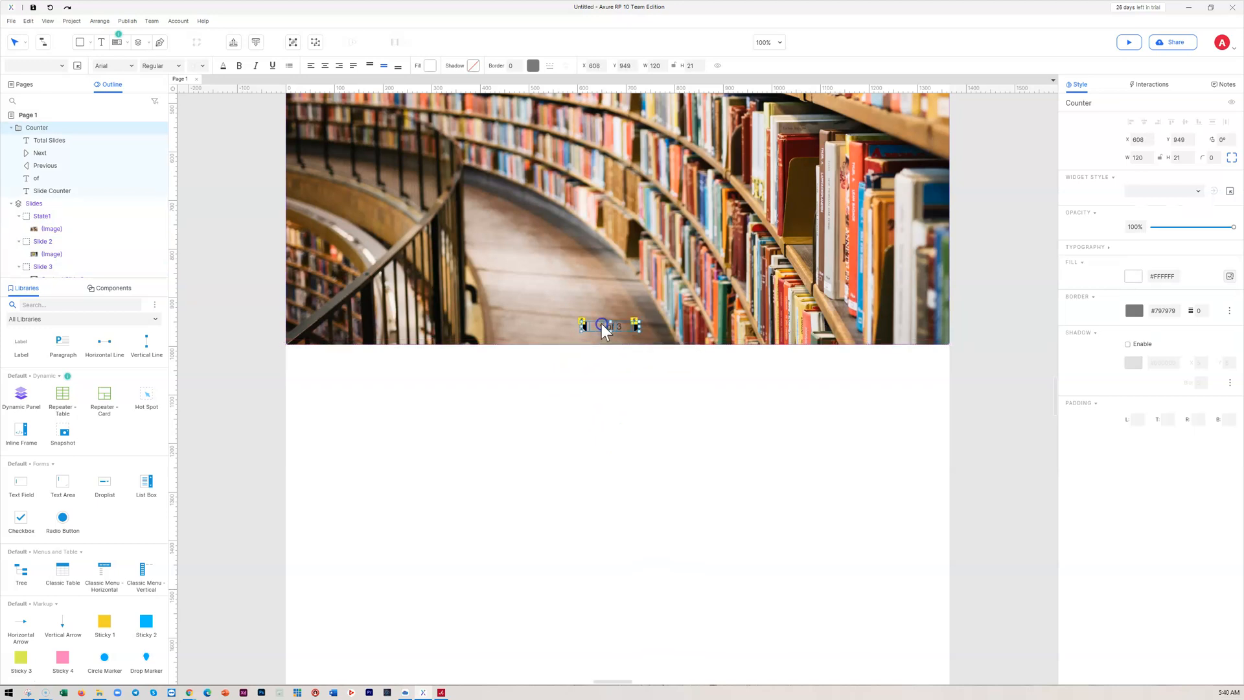
click(661, 364)
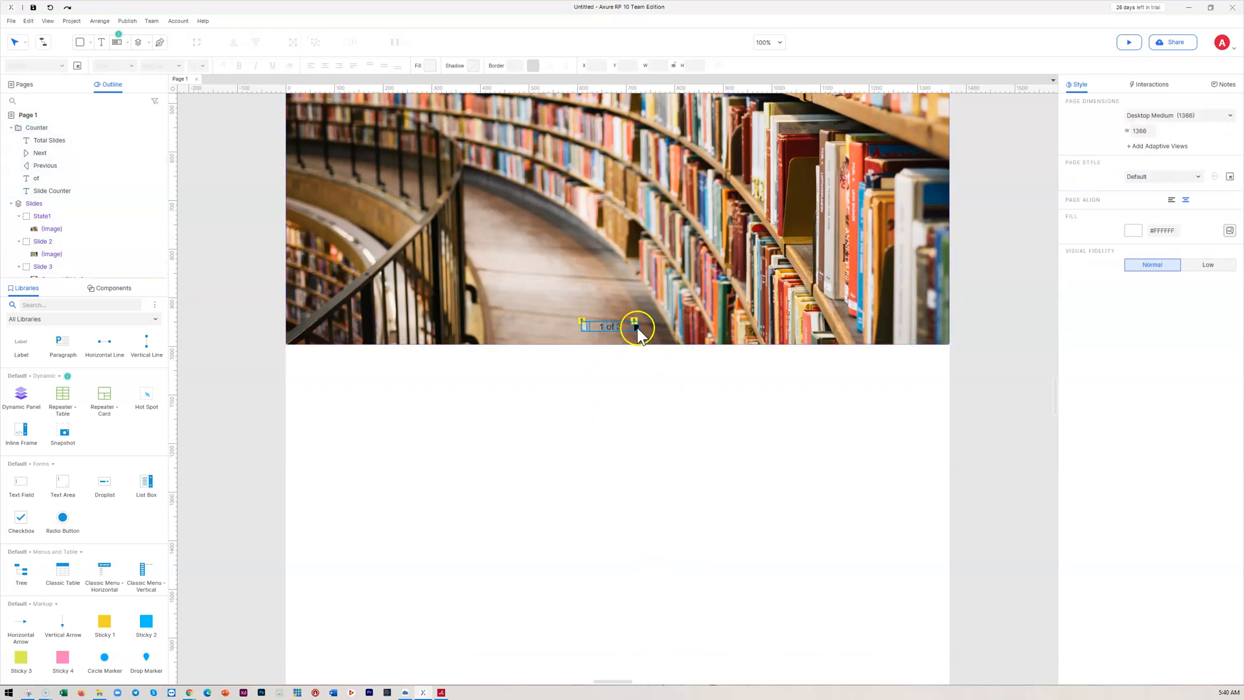
click(638, 333)
click(671, 420)
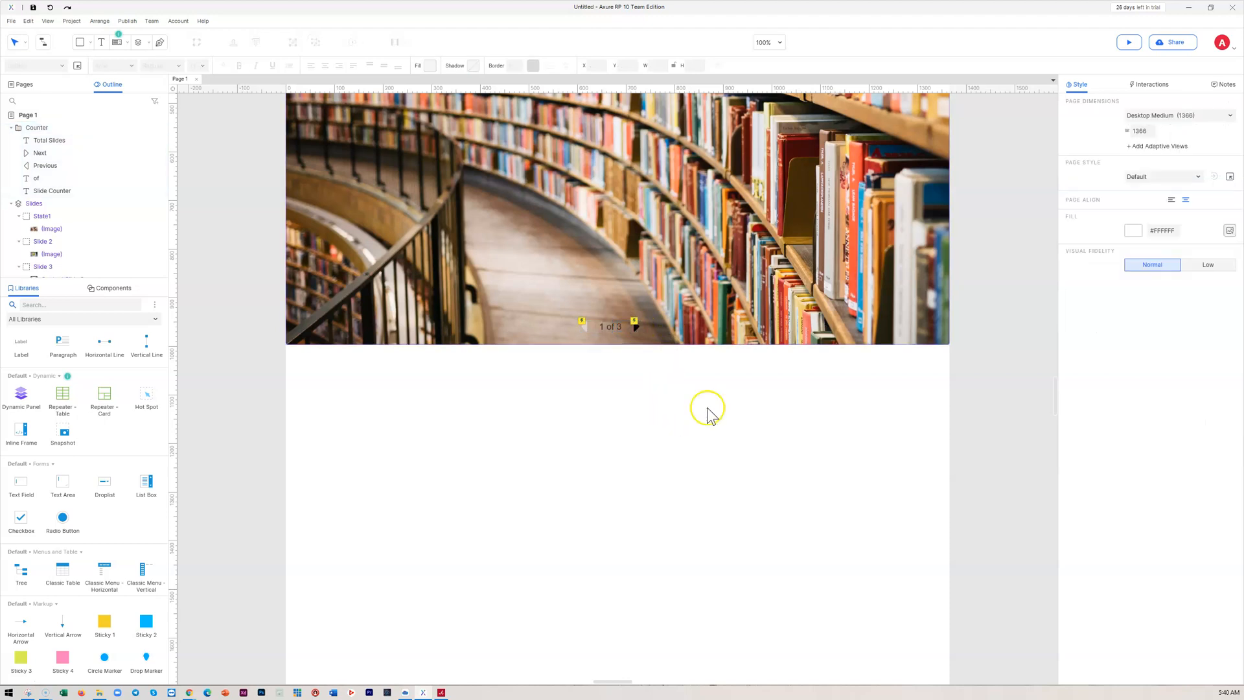
click(345, 326)
Add a Box 1 widget directly below the slideshow, spanning the full page width at about 1366 × 407
scroll(100, 483, up, 3)
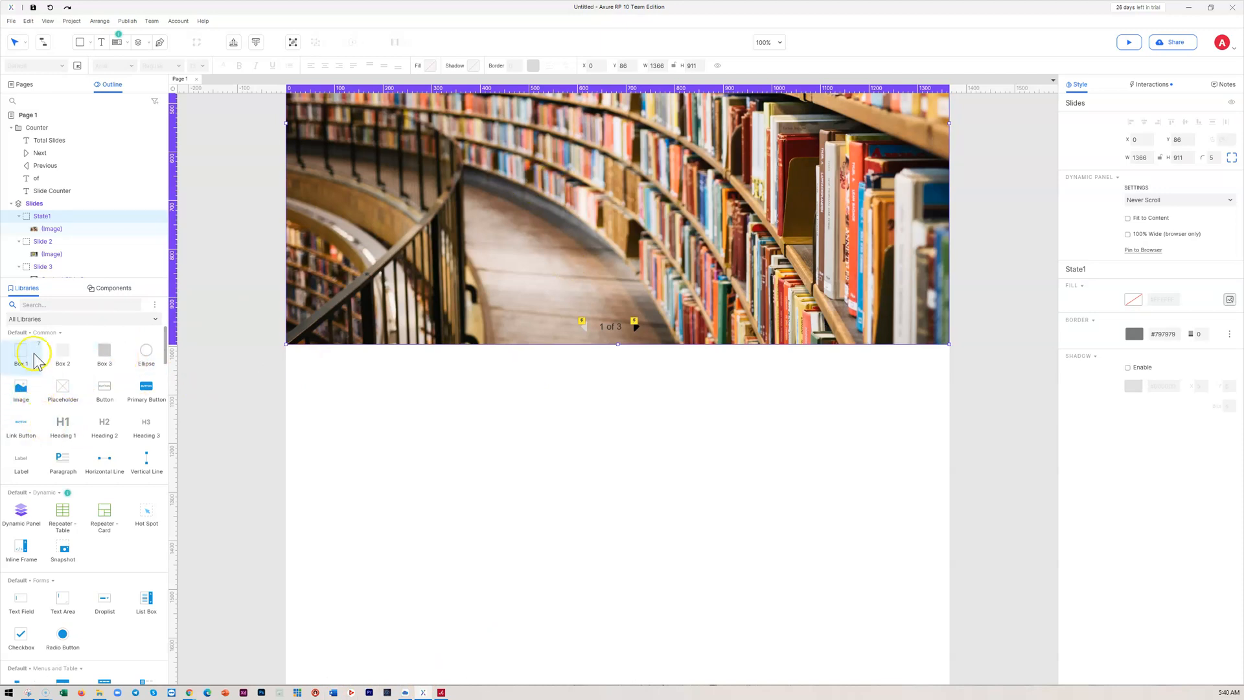
drag(28, 353, 309, 364)
drag(433, 428, 948, 541)
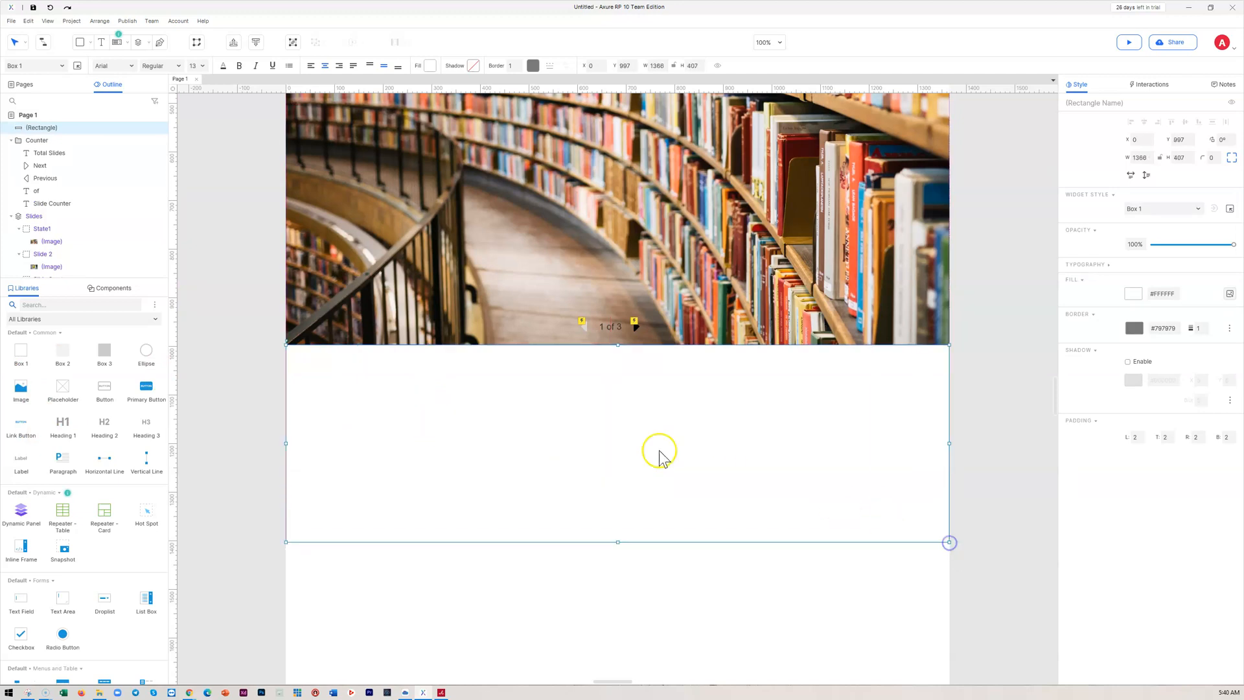
Fill the box below the slideshow with the recent blue #169BD5 at 80% opacity
click(430, 66)
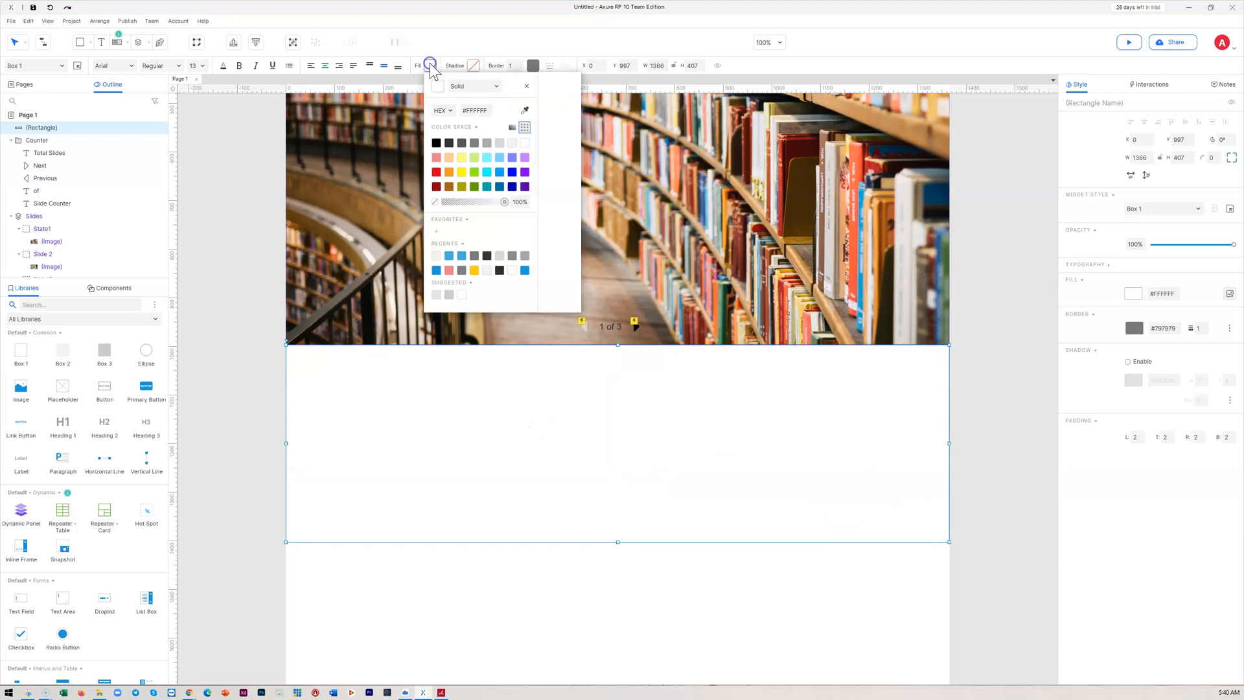
click(462, 256)
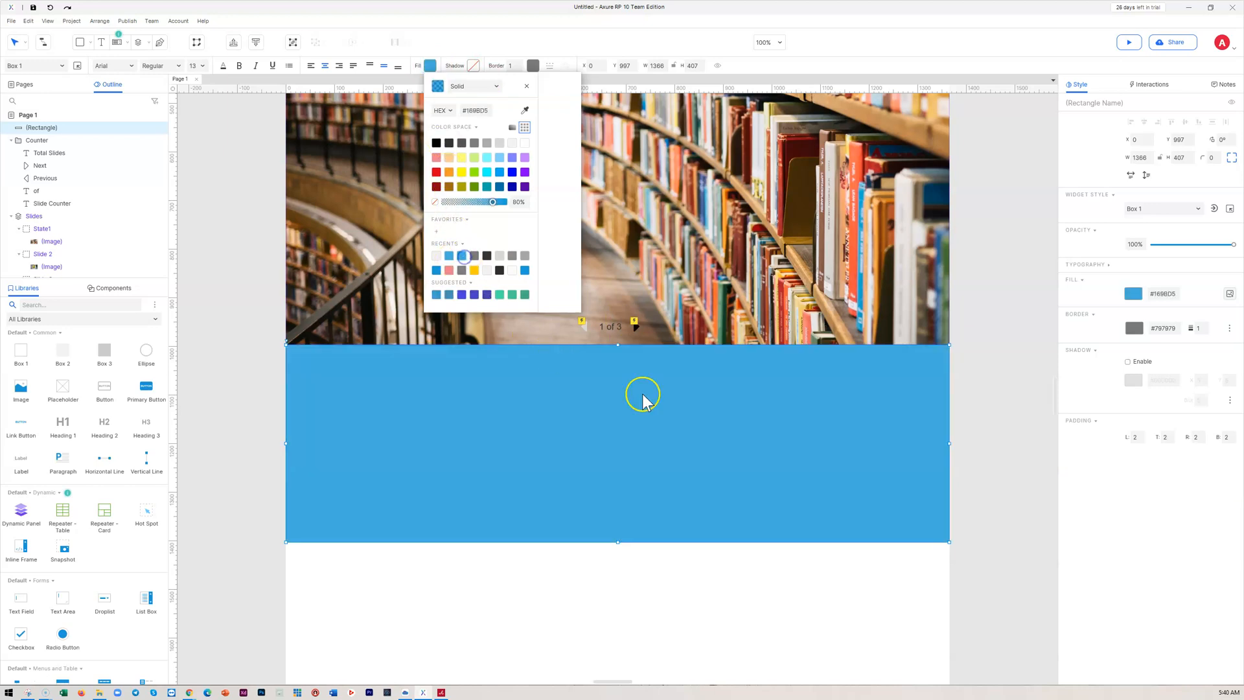
click(984, 373)
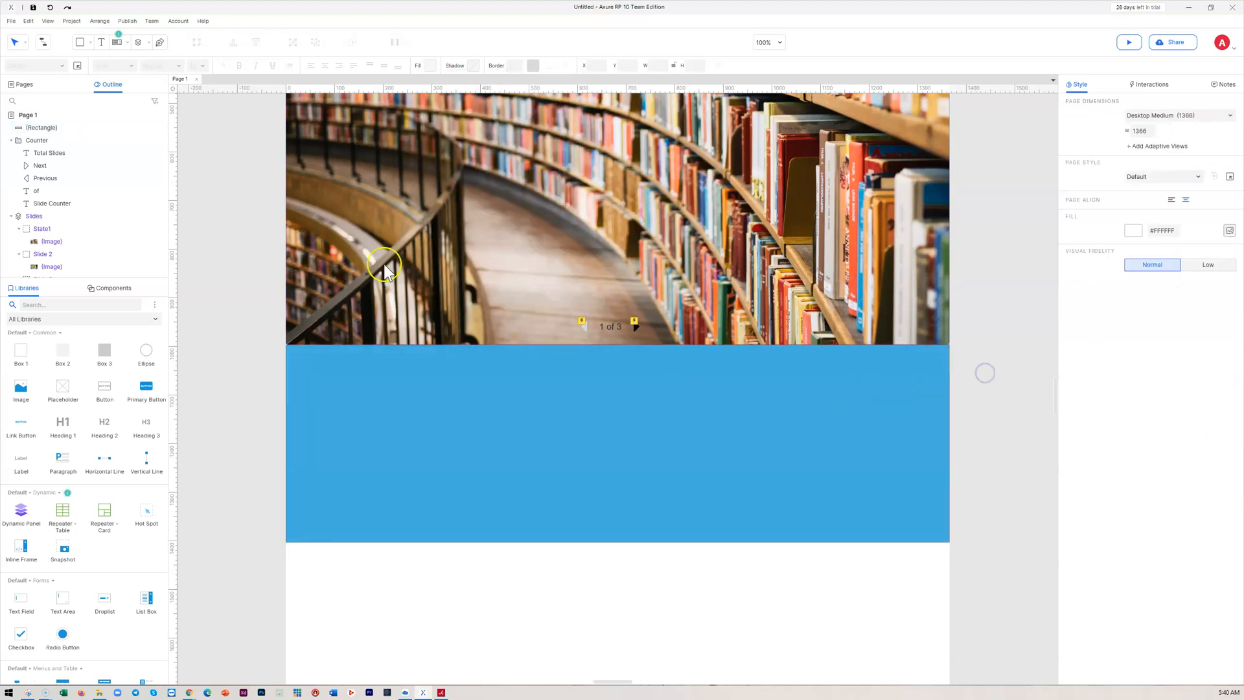
Change the fill of the box below the slideshow to a suggested green at 80% opacity
click(397, 402)
click(430, 66)
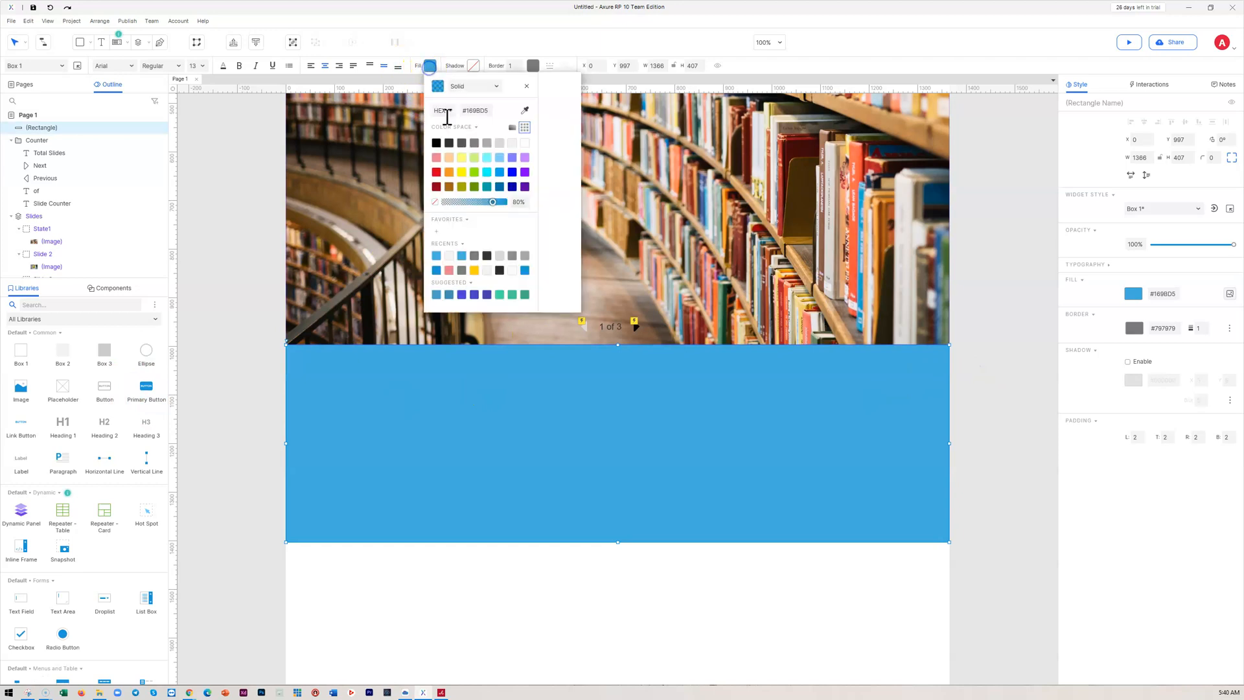
click(512, 295)
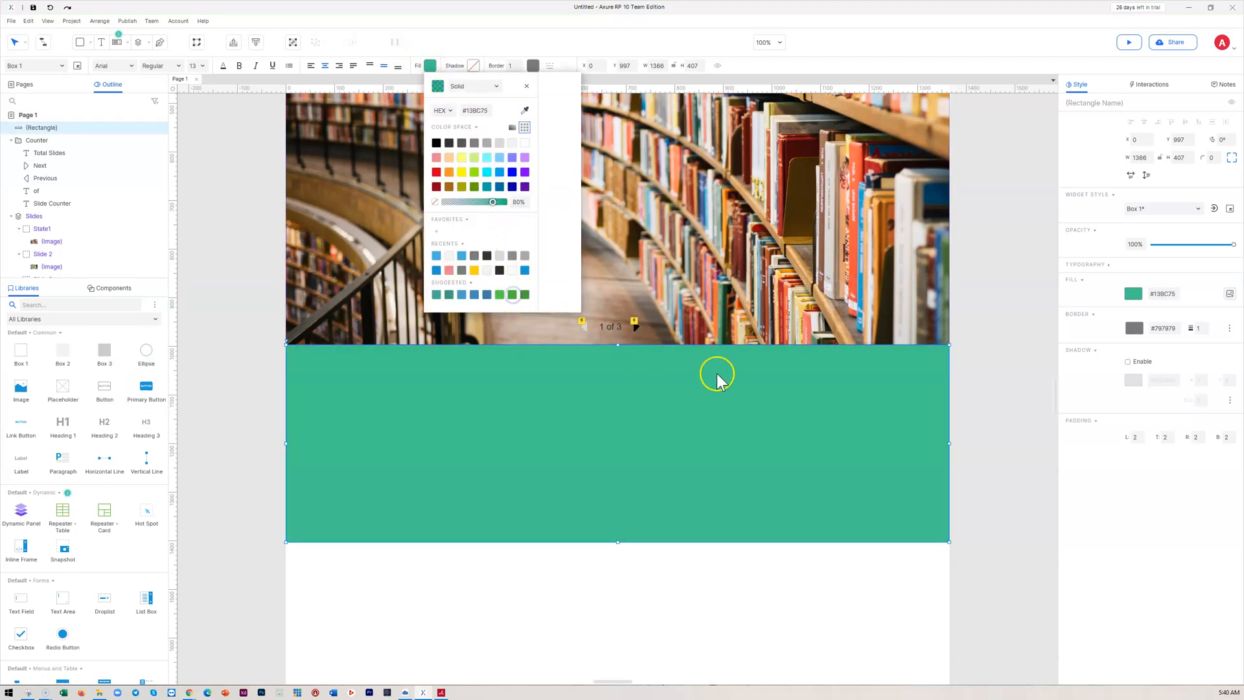
click(982, 379)
Place a white Ellipse about 320 × 320 in the left part of the green band and set its border to 0
drag(144, 362, 366, 374)
drag(451, 456, 518, 522)
mouse_move(461, 477)
mouse_down()
mouse_move(460, 450)
mouse_move(464, 464)
mouse_up()
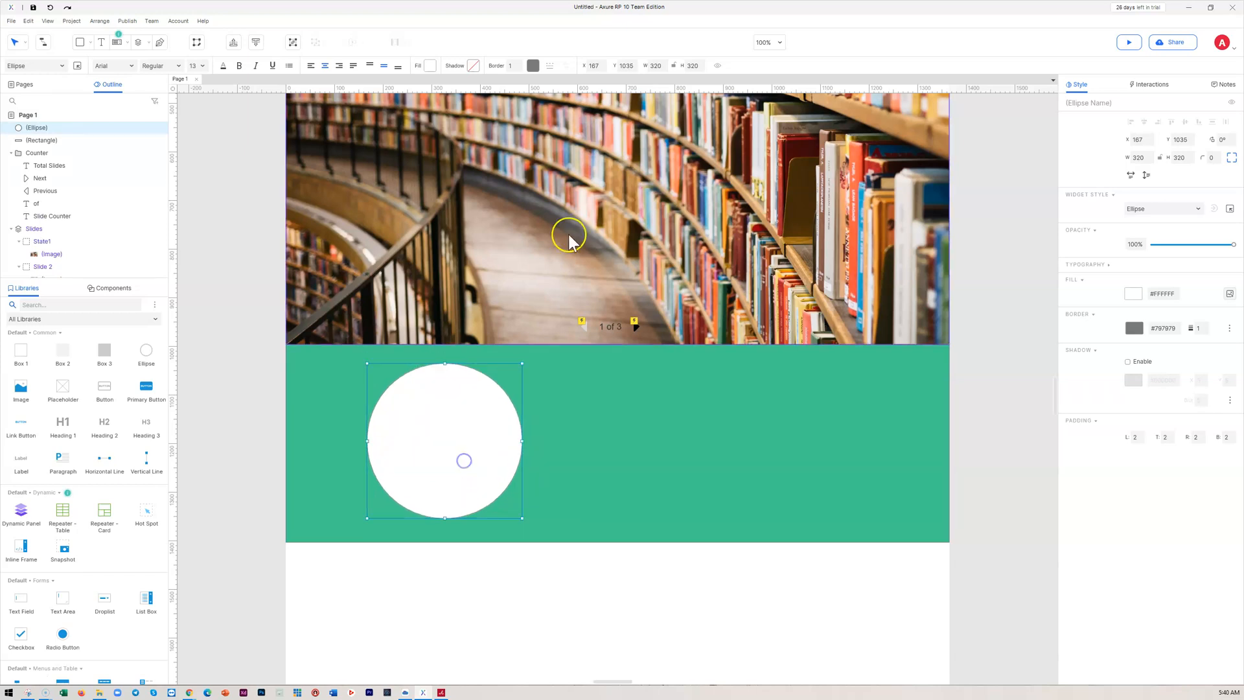
click(520, 70)
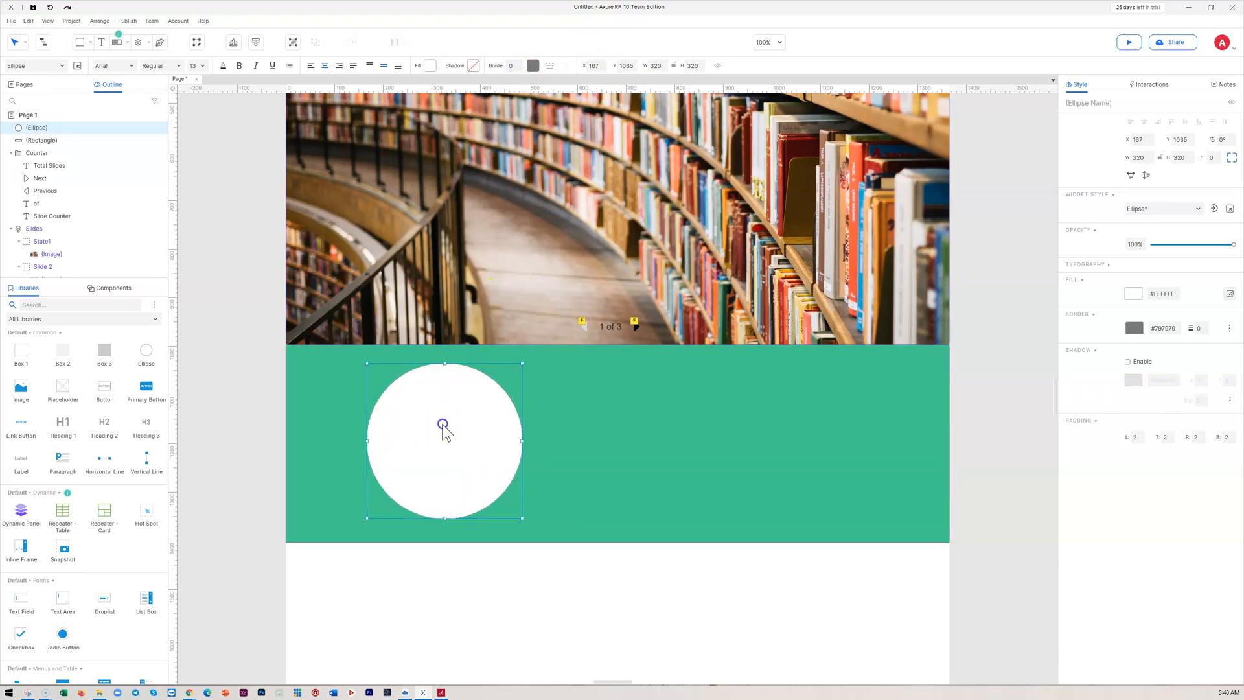
Enter the sample text "vsvsvs" in the white circle
click(535, 430)
click(449, 430)
double_click(449, 432)
text(vsvsvs)
click(574, 429)
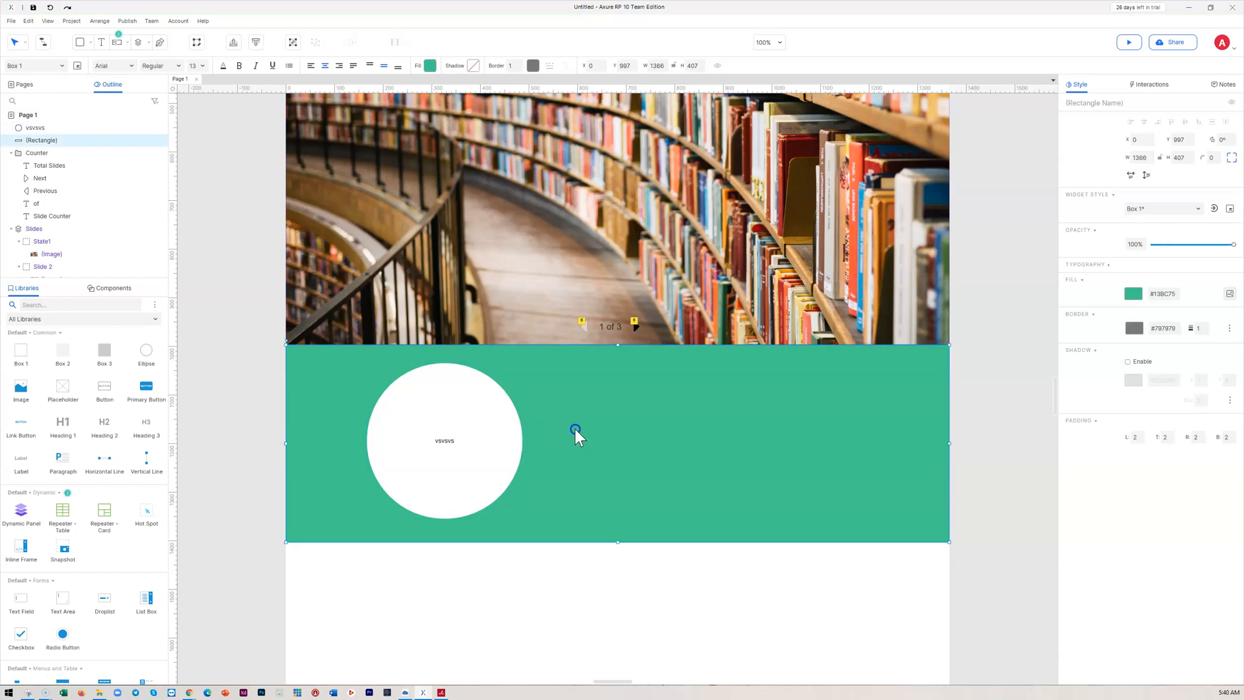
Add a Label and a Paragraph about 475 × 228 beside the circle on the green band
scroll(710, 444, up, 2)
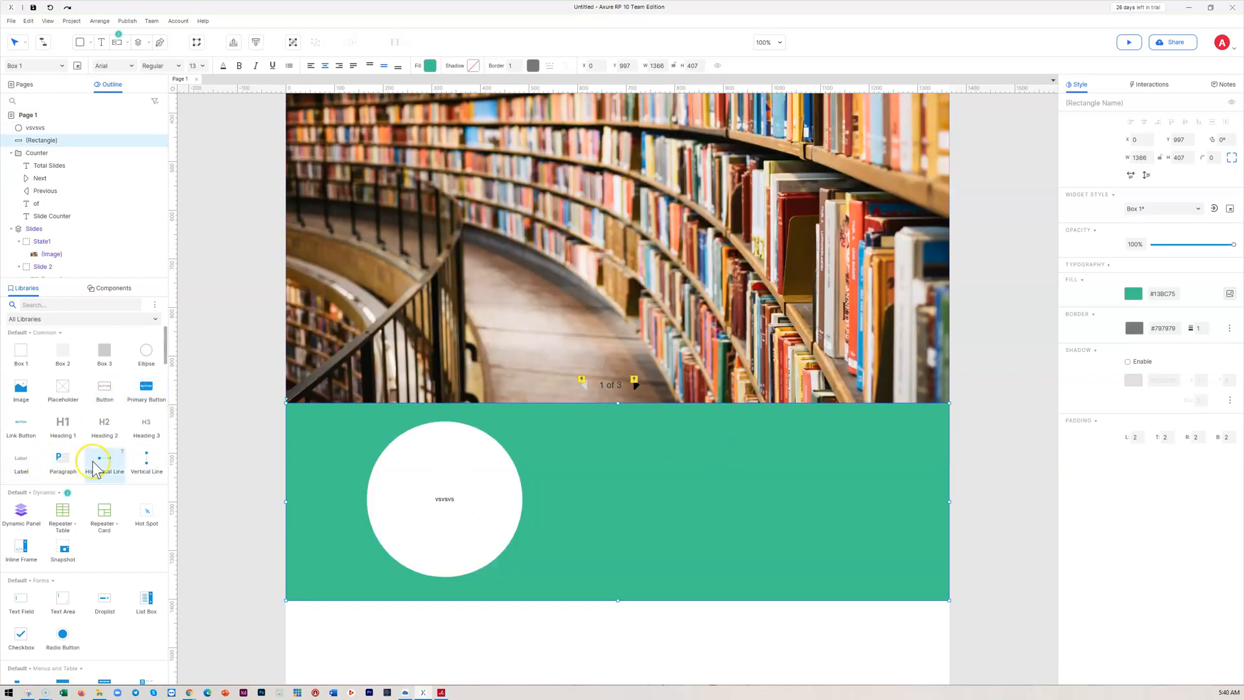
drag(32, 463, 570, 466)
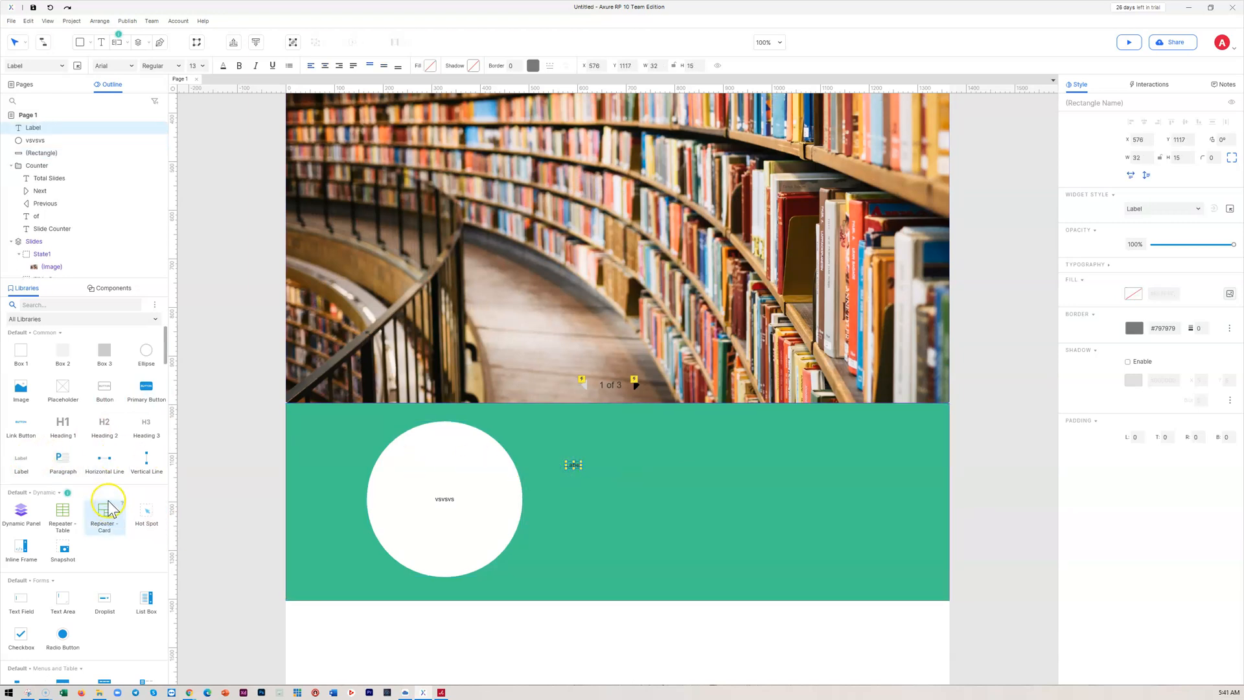
drag(62, 465, 562, 445)
drag(708, 500, 794, 554)
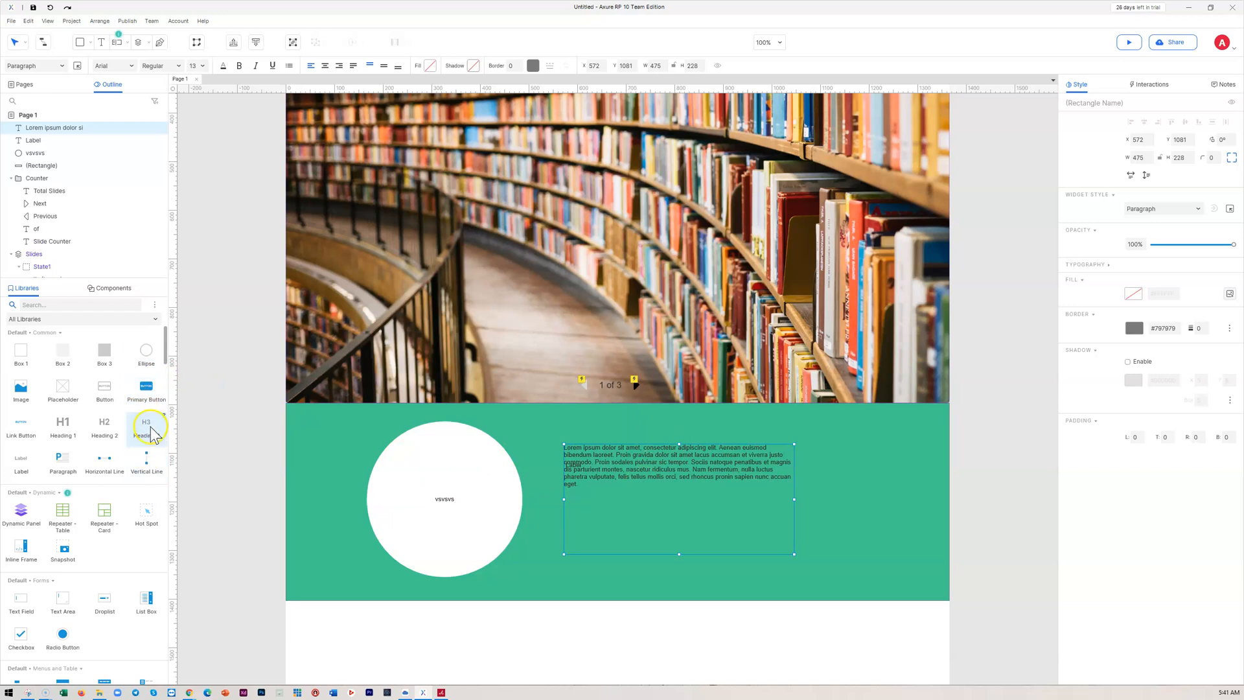
Place a Dynamic Panel about 449 × 384 below the green band and delete it again
scroll(136, 464, down, 1)
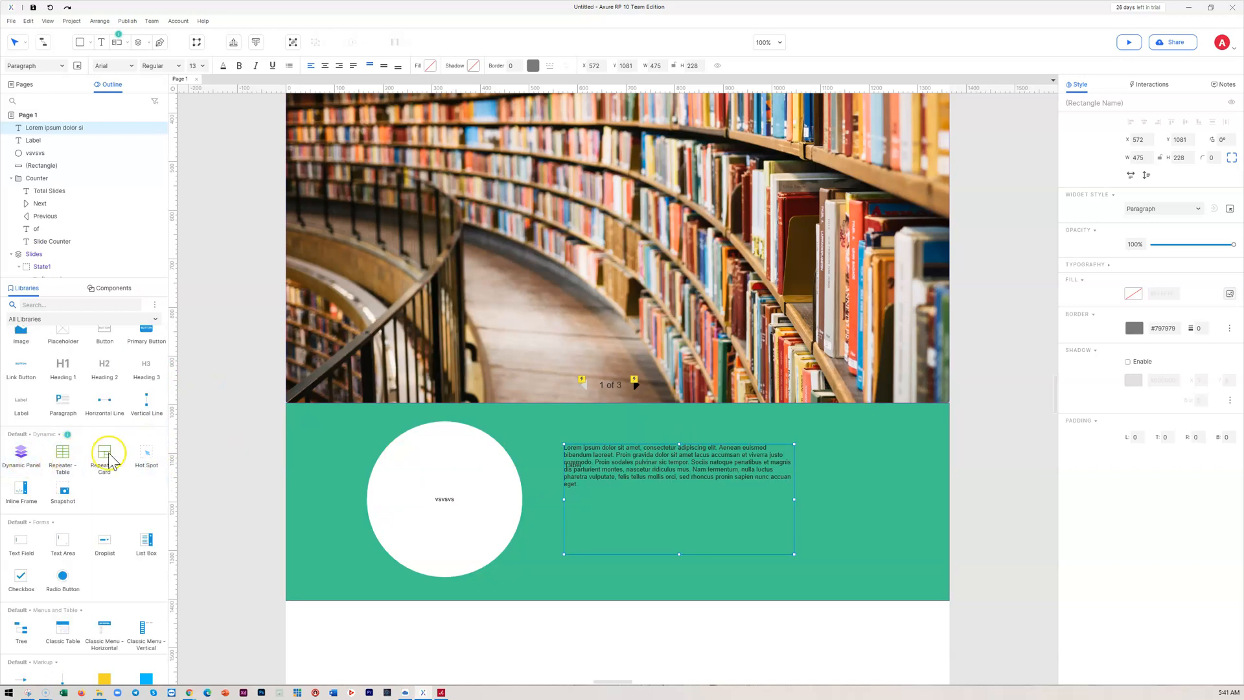
drag(22, 453, 372, 611)
drag(437, 522, 516, 518)
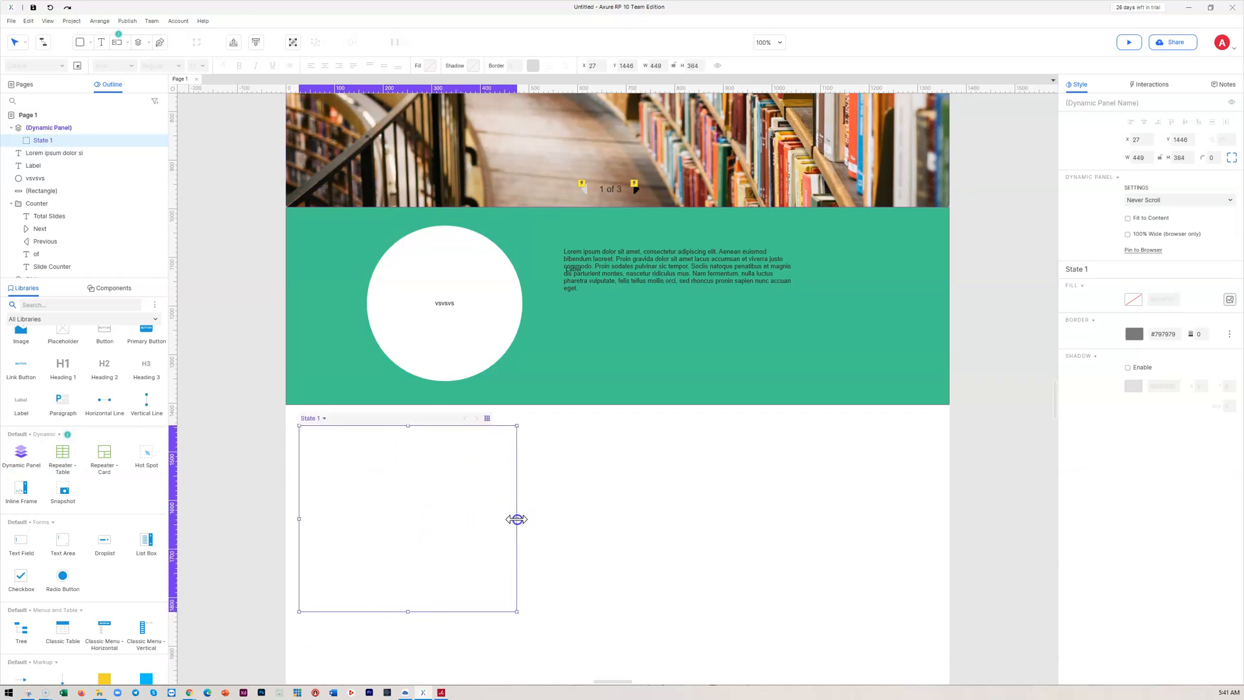
click(402, 482)
key(Delete)
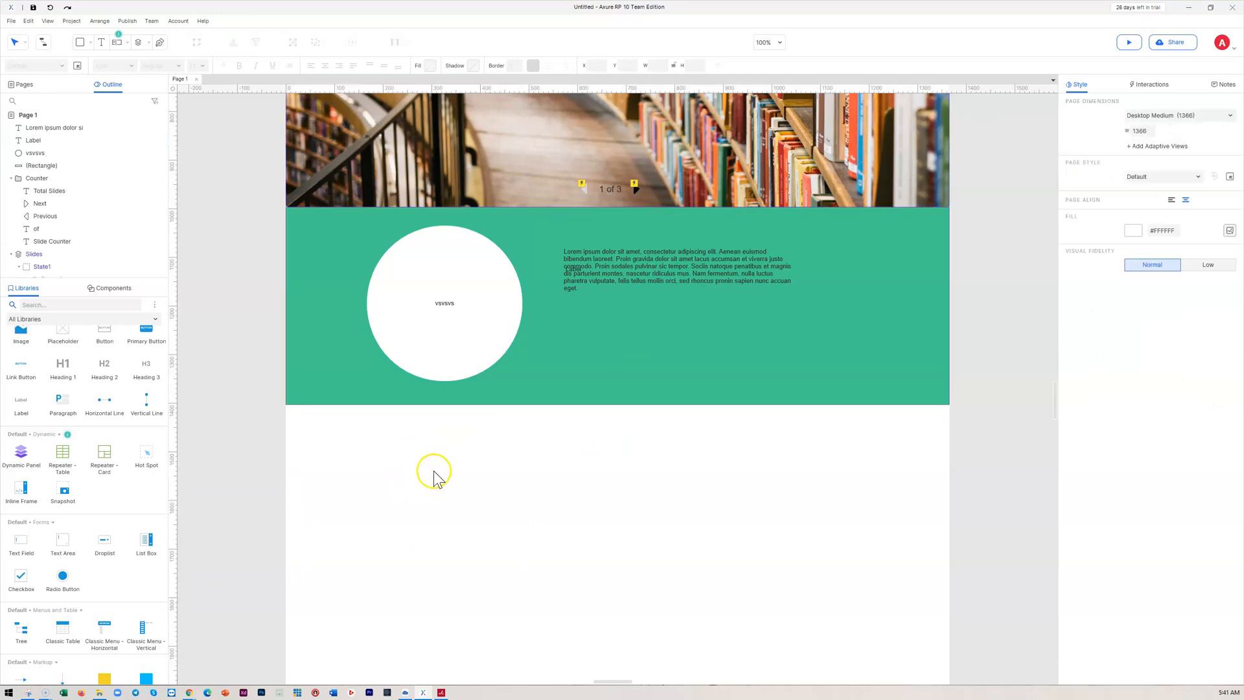
Add a Repeater - Table widget below the green band at about X 41, Y 1455, and display its interaction settings
drag(63, 463, 324, 448)
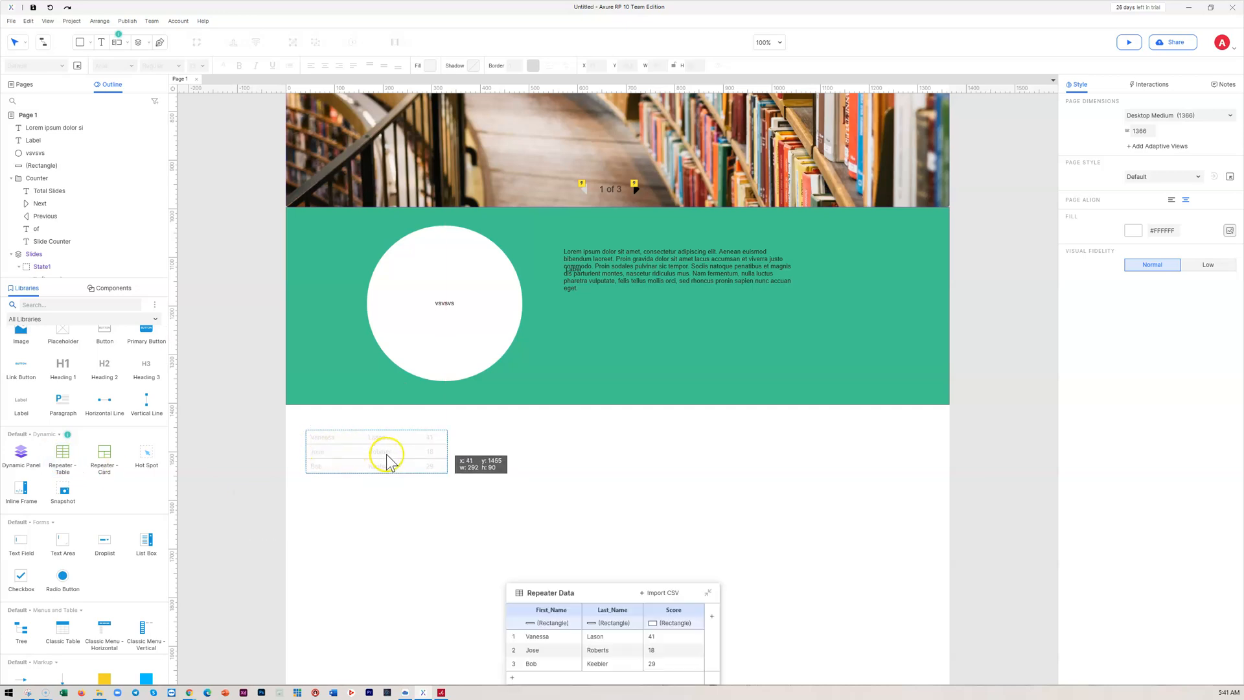
scroll(627, 519, down, 2)
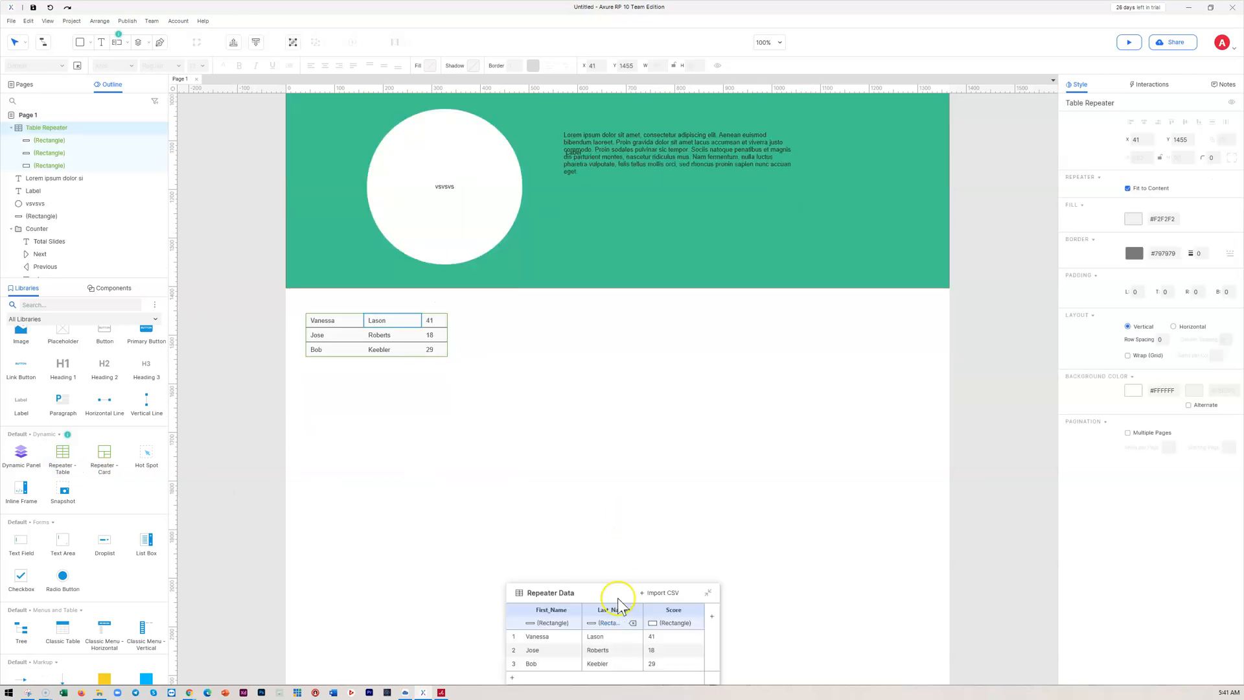
scroll(451, 536, up, 1)
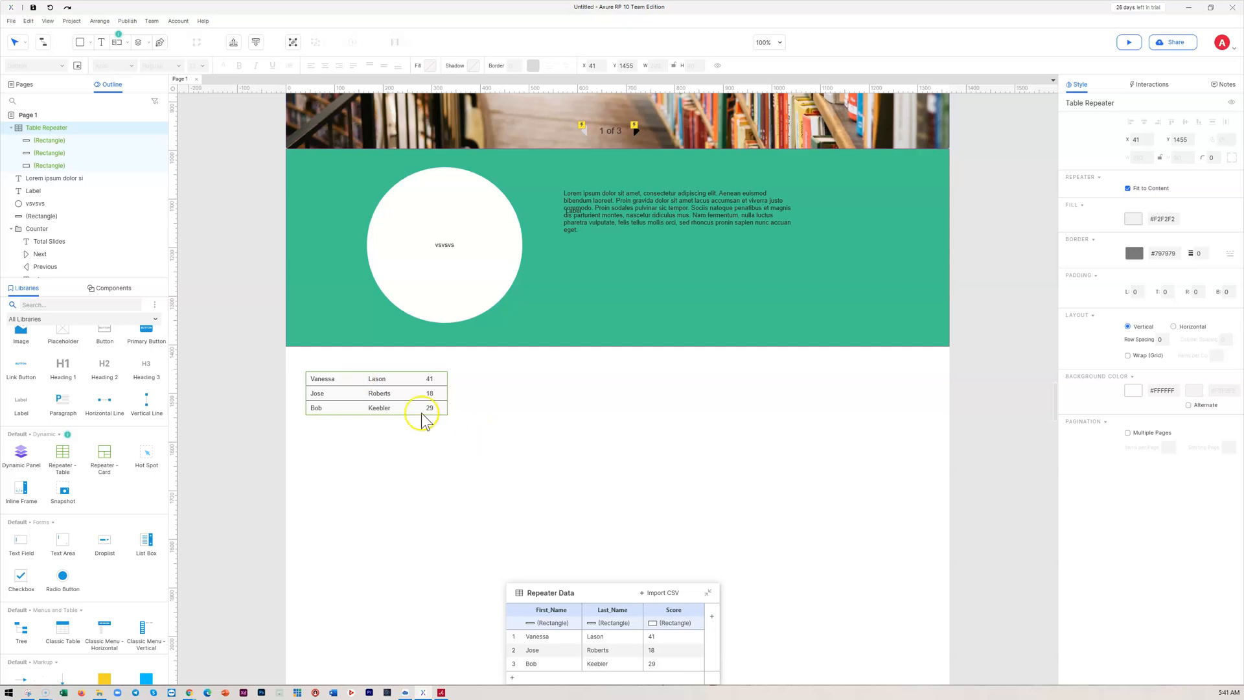
click(1151, 87)
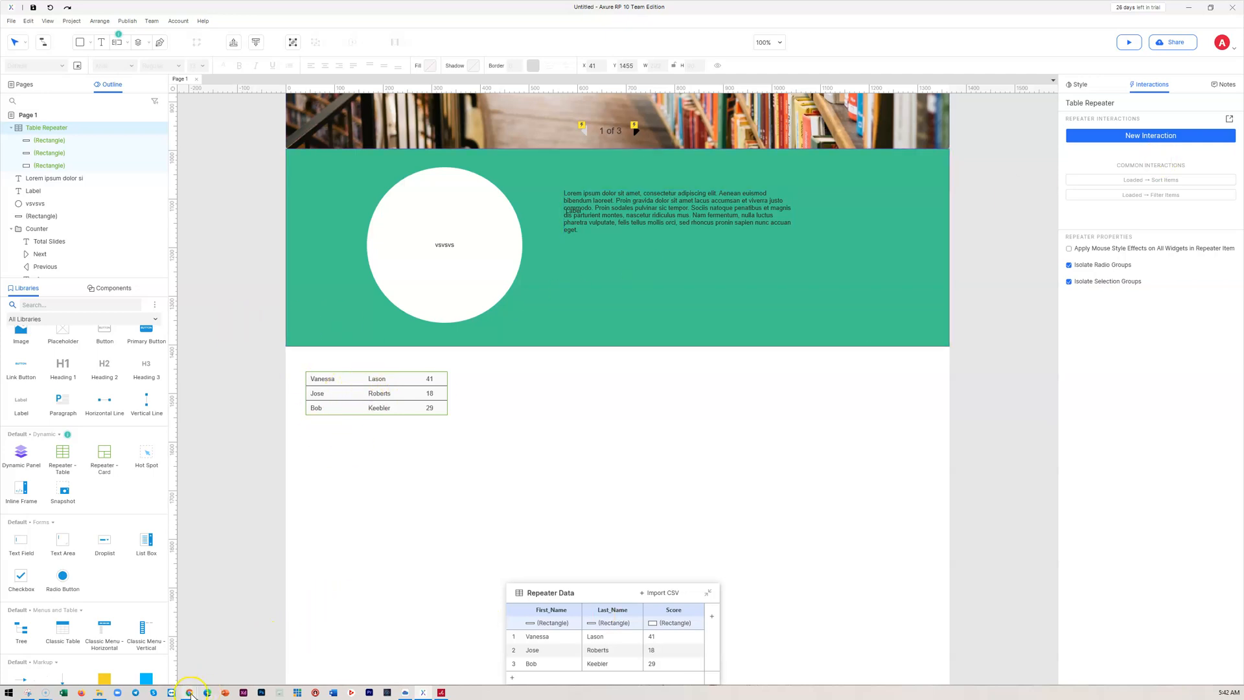
Switch to Chrome and open Axure Docs in a new tab by looking up "axure"
mouse_move(191, 694)
click(161, 659)
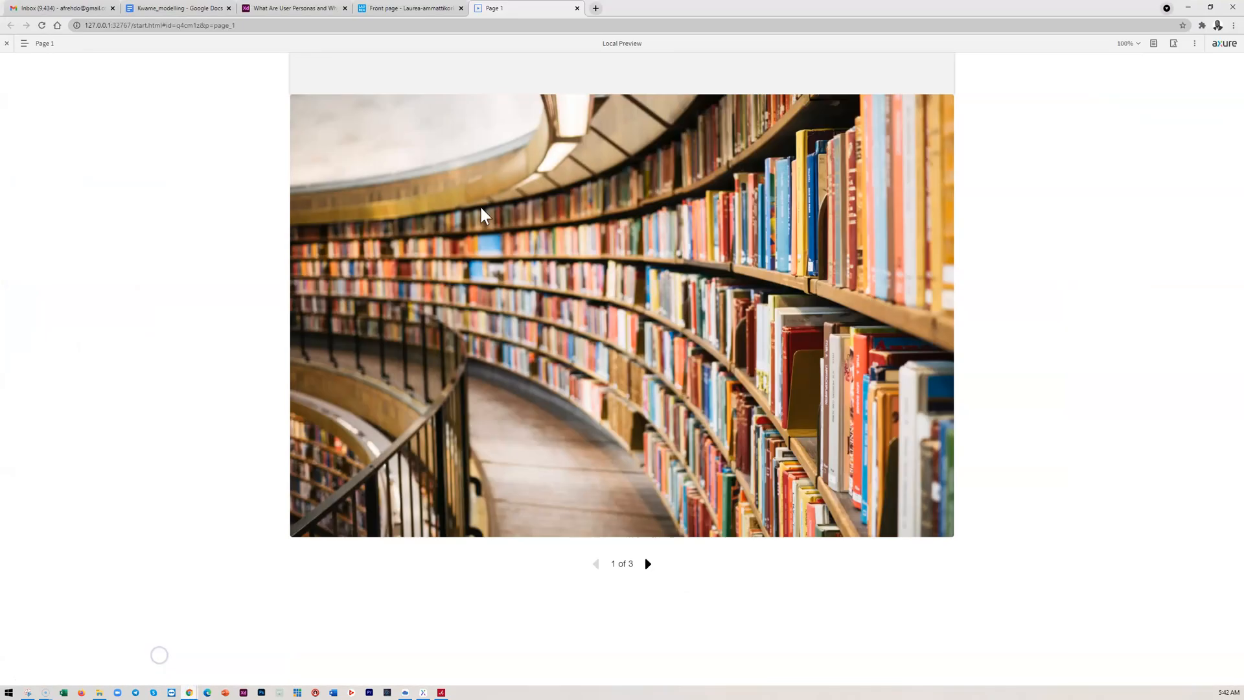
click(596, 7)
text(axure)
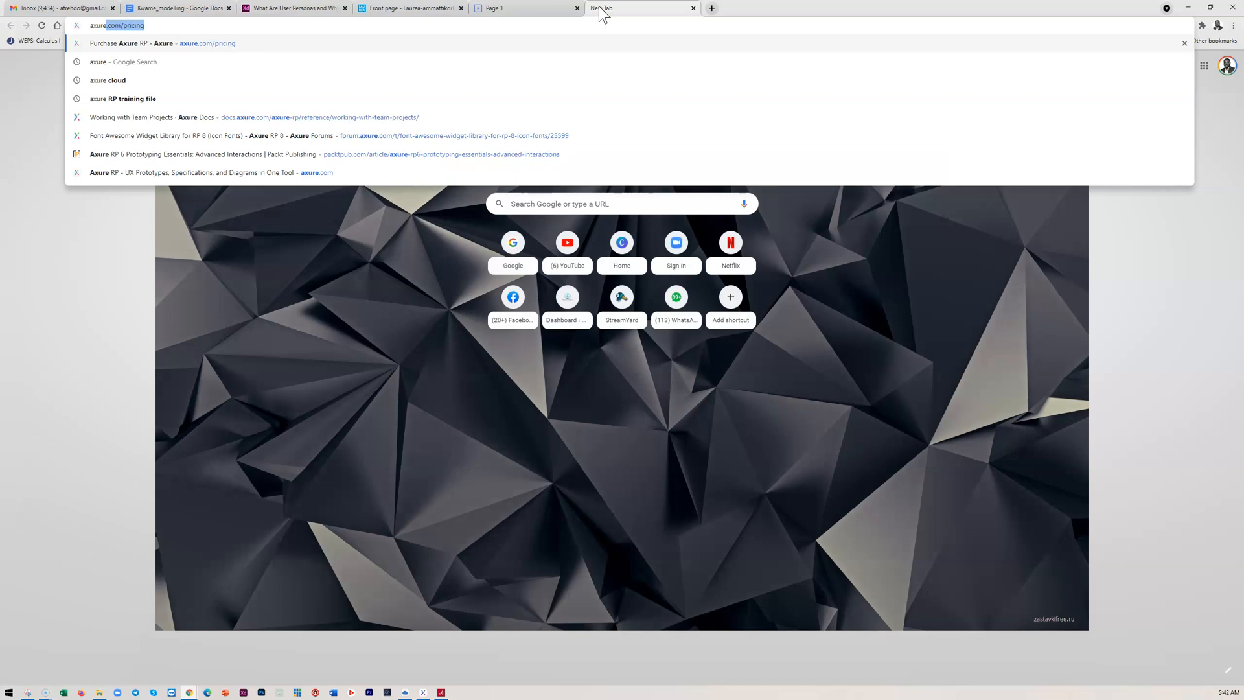
click(336, 117)
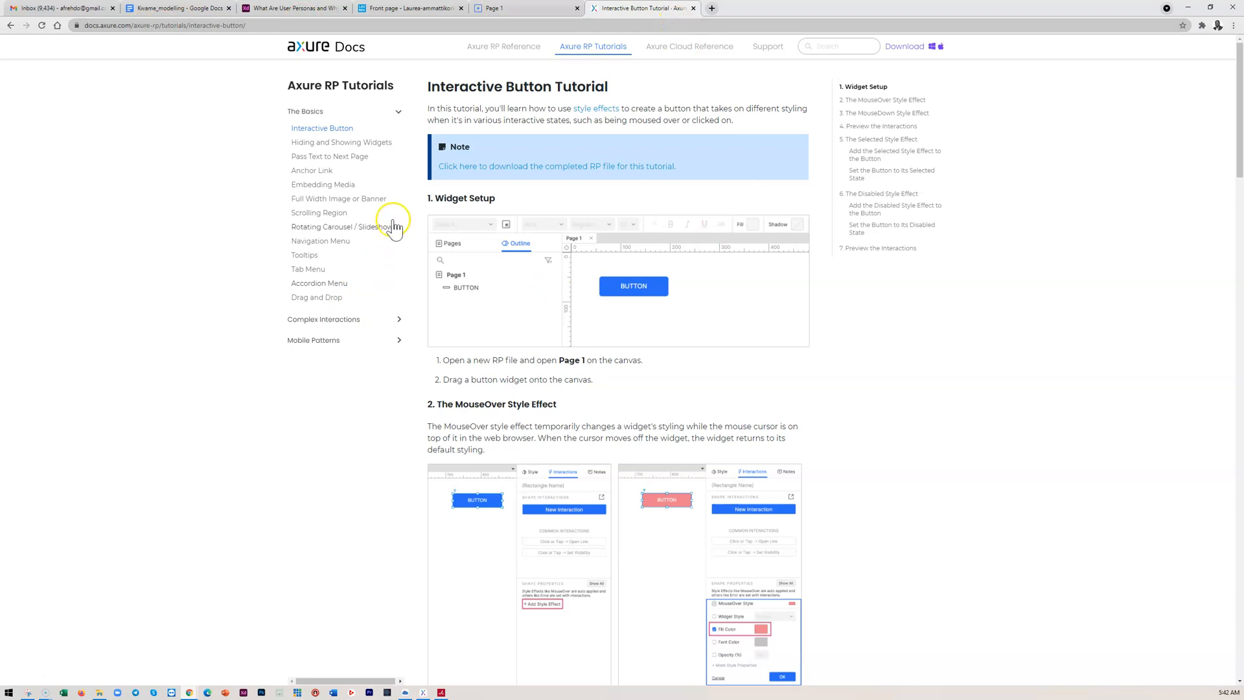
Browse the Axure RP Tutorials by expanding Complex Interactions, Mobile Patterns and The Basics
click(332, 319)
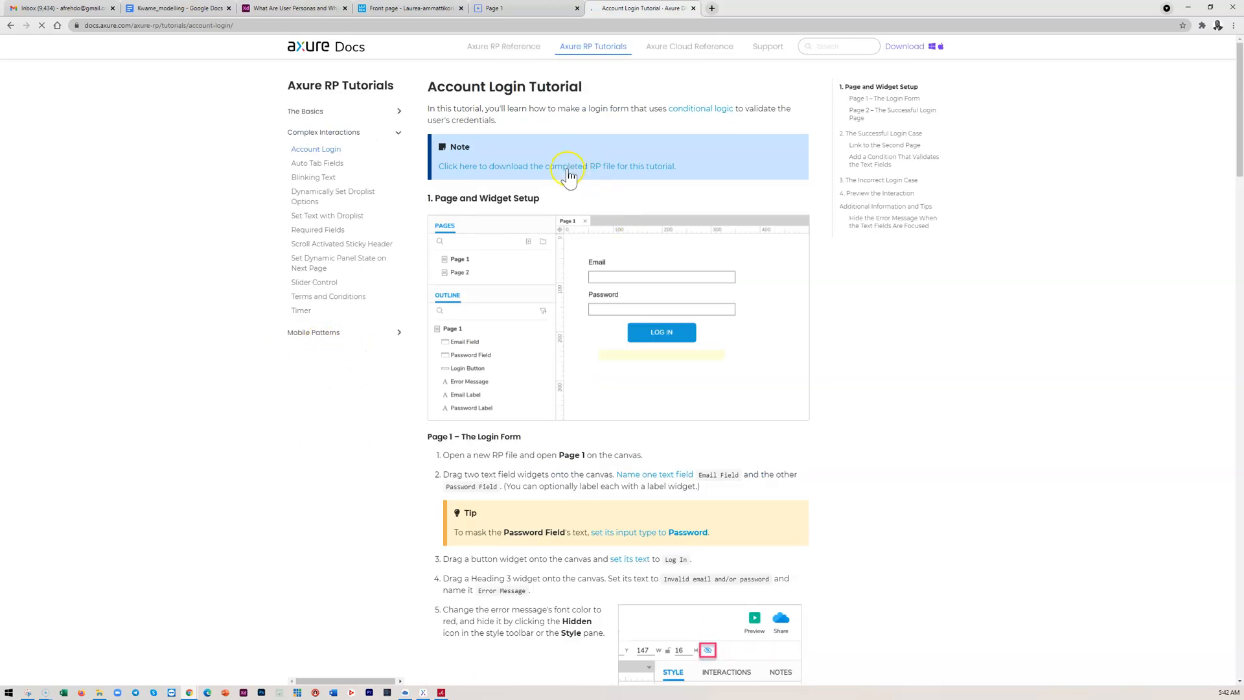
click(308, 337)
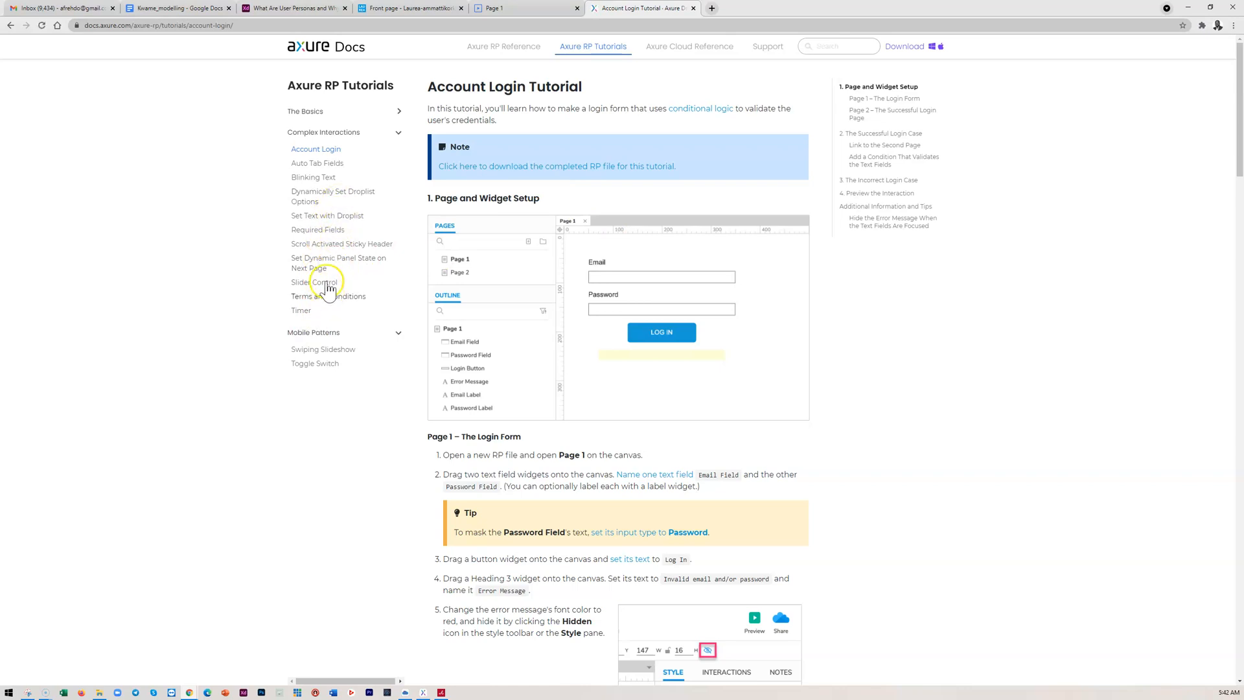
click(324, 113)
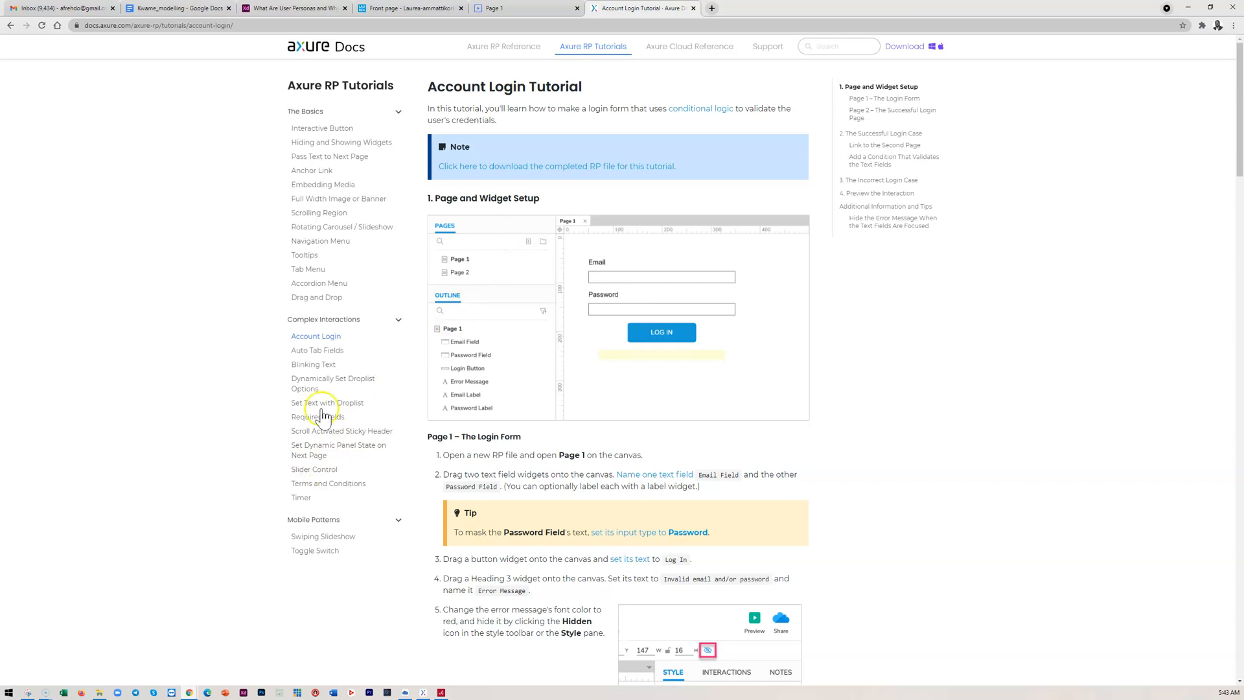
Read through the Account Login tutorial from the page setup to the incorrect login case
scroll(675, 380, down, 1)
scroll(675, 380, down, 15)
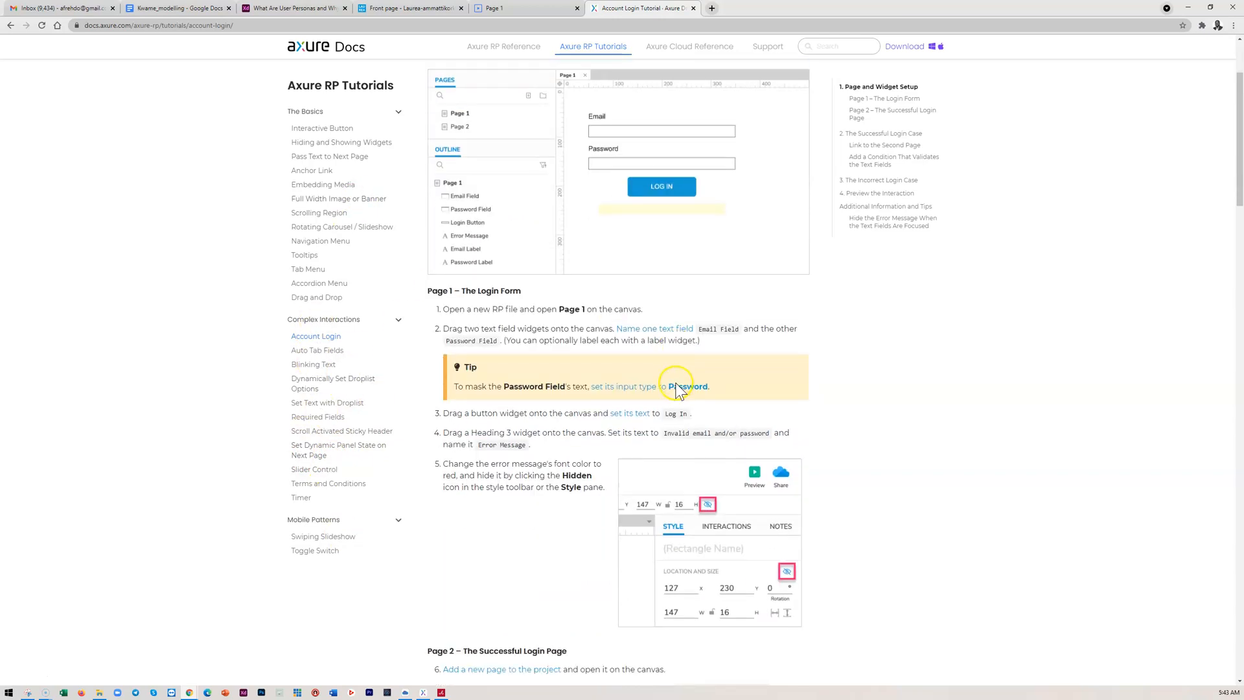
scroll(457, 445, down, 7)
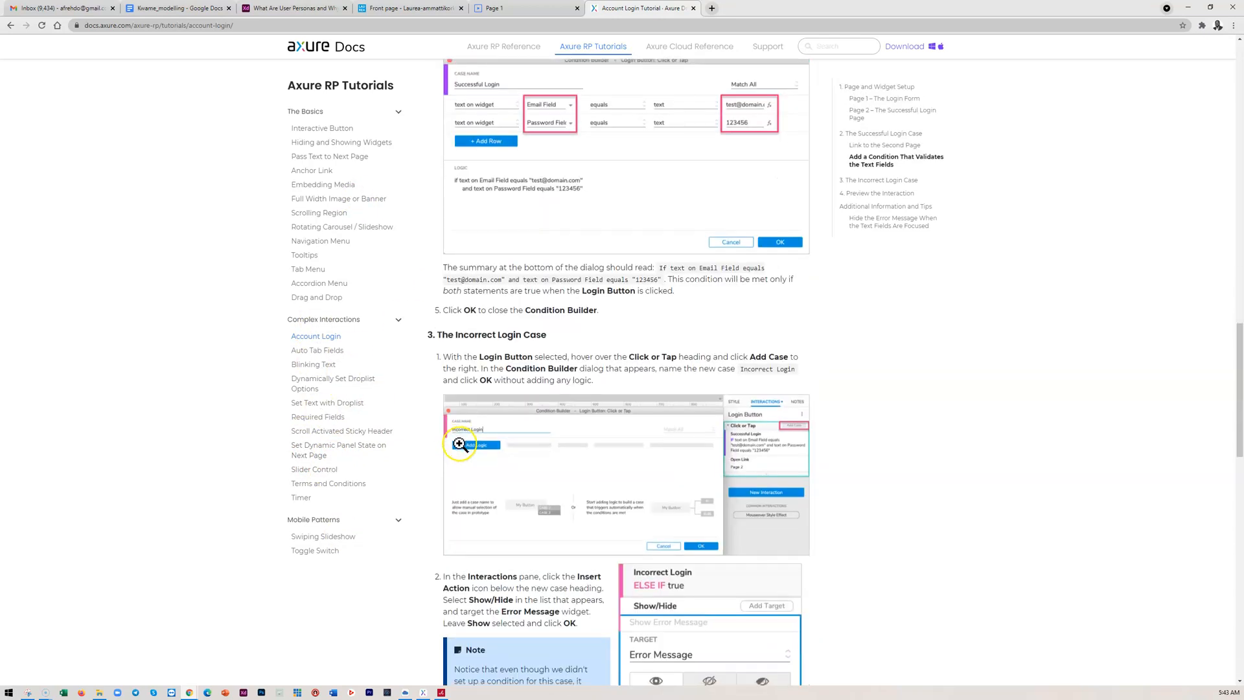
Return to Axure RP and add an Inline Frame of about 607 × 419 below the repeater table at X 41, Y 1582
click(1187, 8)
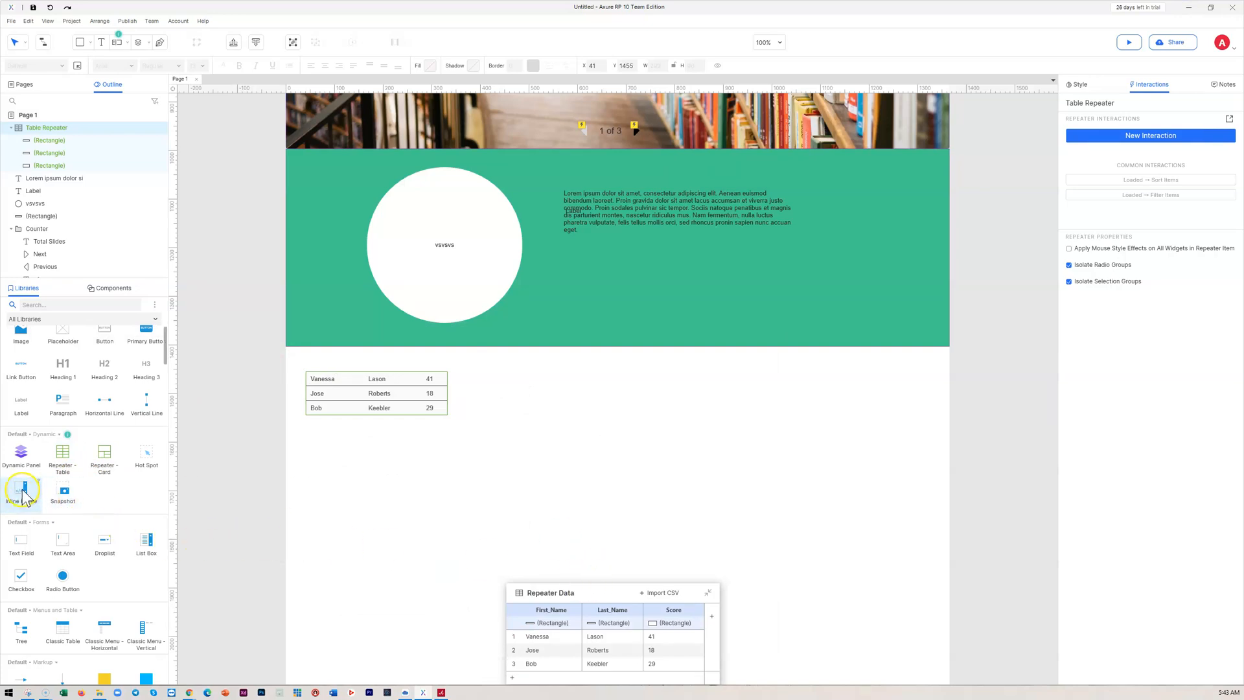
drag(23, 495, 557, 369)
drag(702, 450, 850, 572)
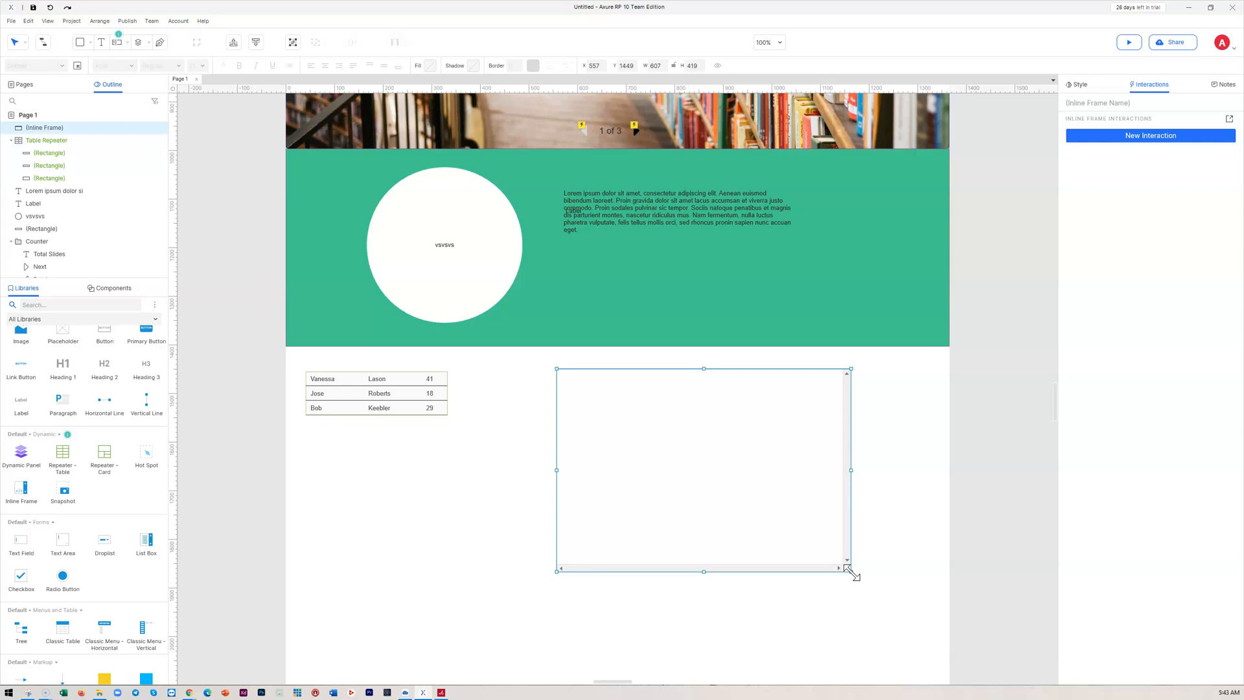
scroll(705, 431, down, 3)
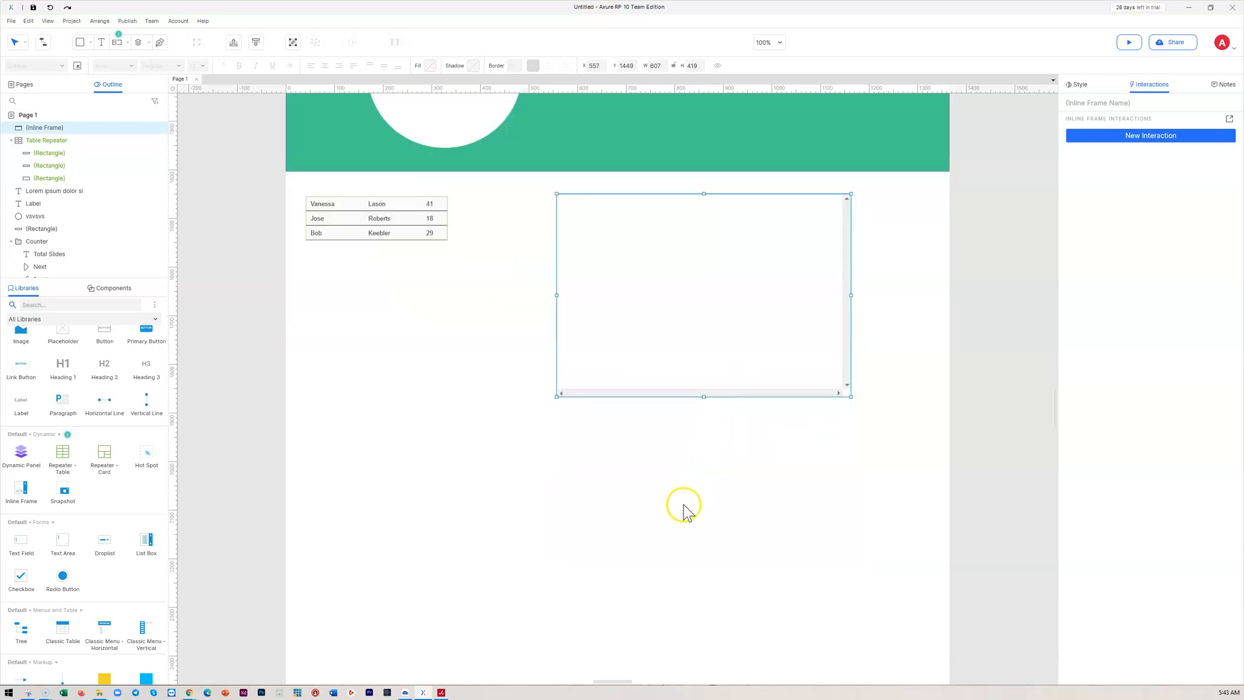
drag(677, 280, 432, 341)
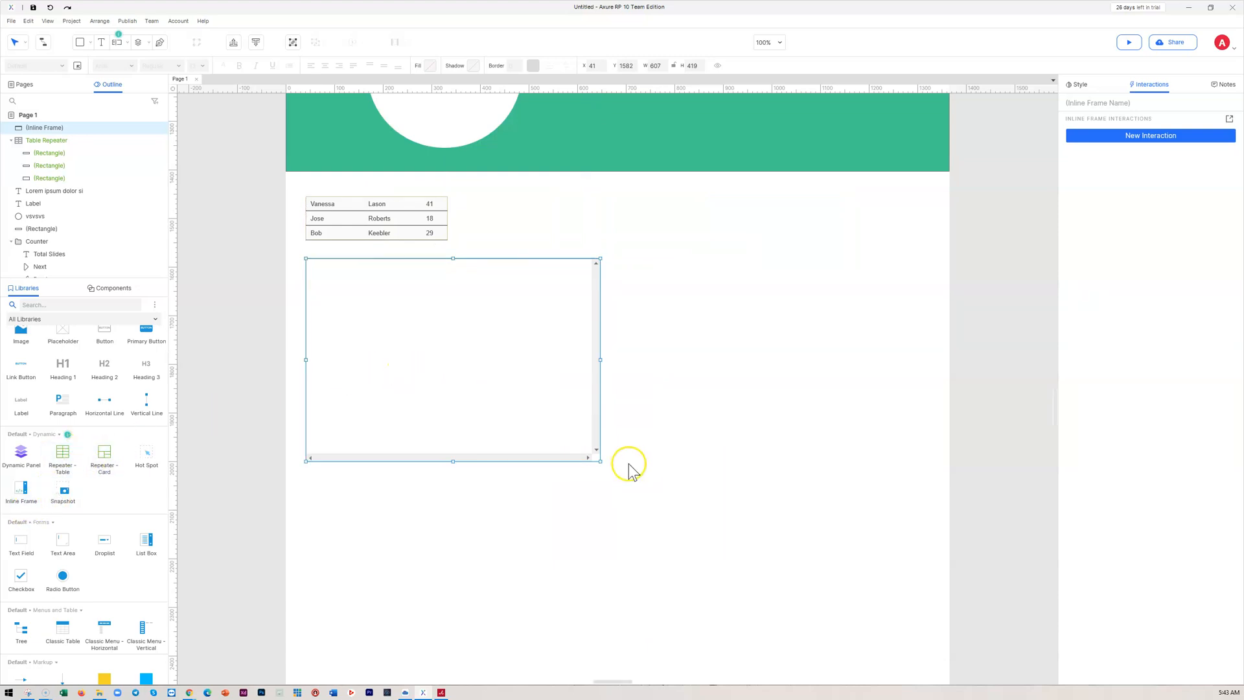
Resize the inline frame to about 462 × 274 and place a copy beside it at about X 546, Y 1582
click(602, 463)
click(597, 459)
drag(600, 461, 734, 349)
click(444, 316)
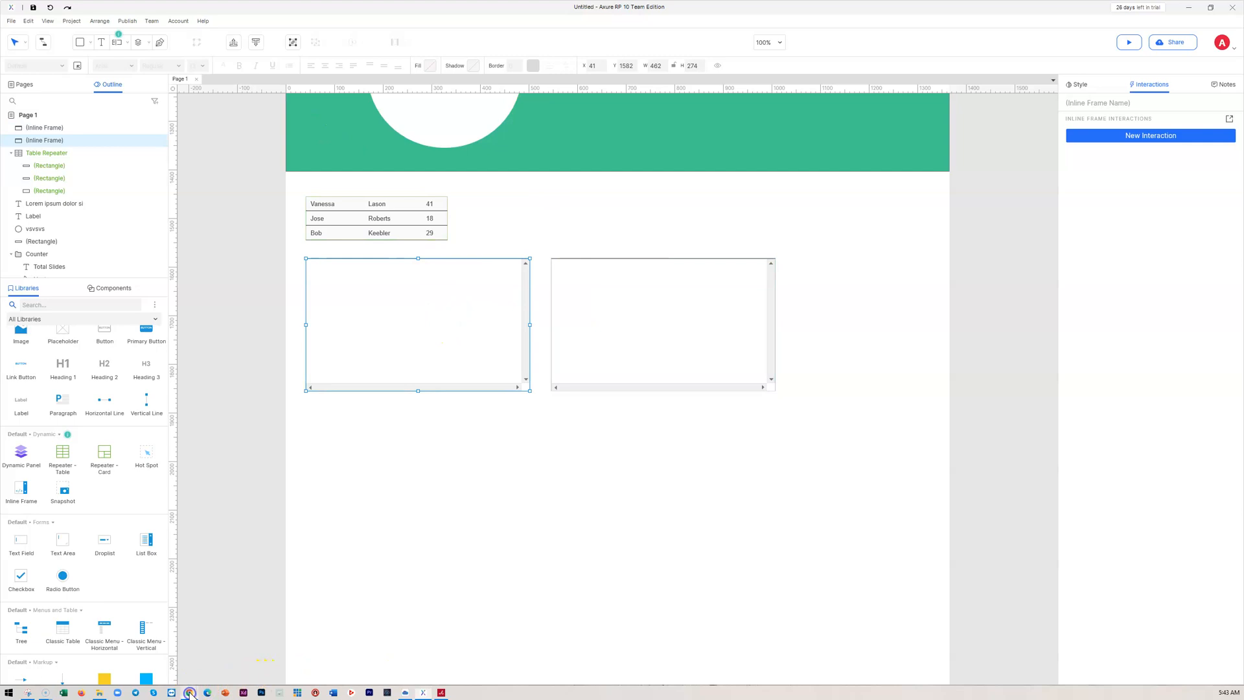
Switch to Chrome, open Google Maps in a new tab and look up "laurea", choosing the Leppävaara campus
click(156, 654)
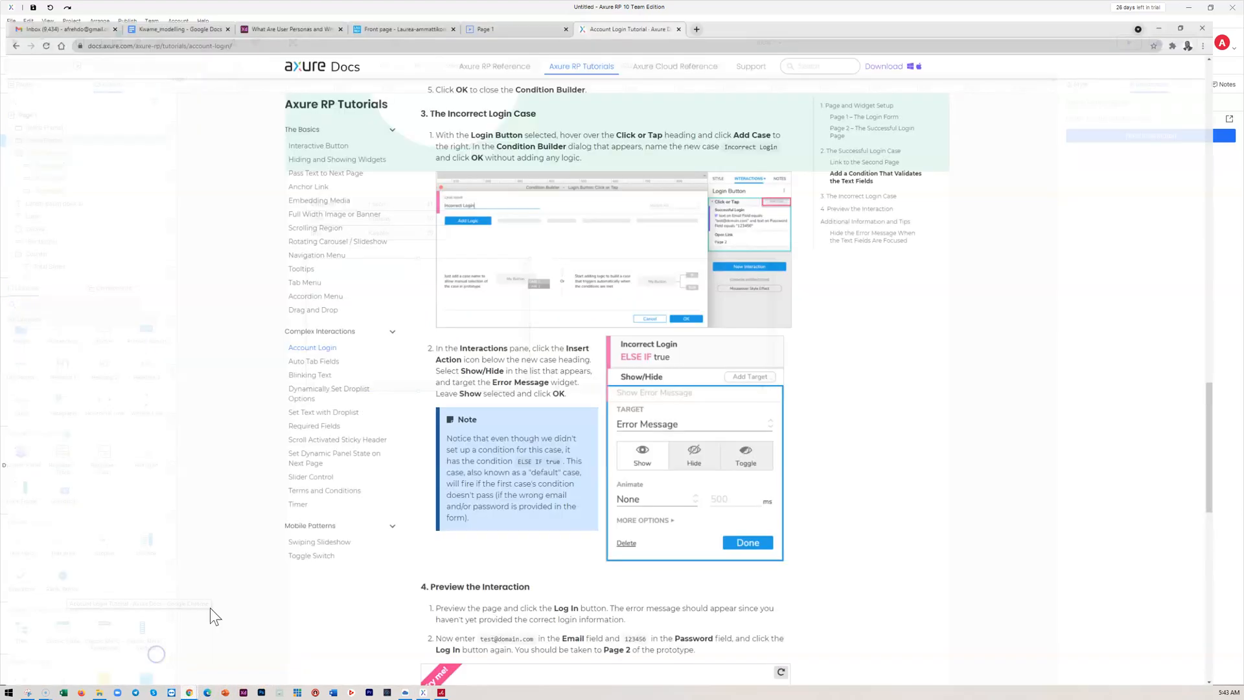
click(713, 8)
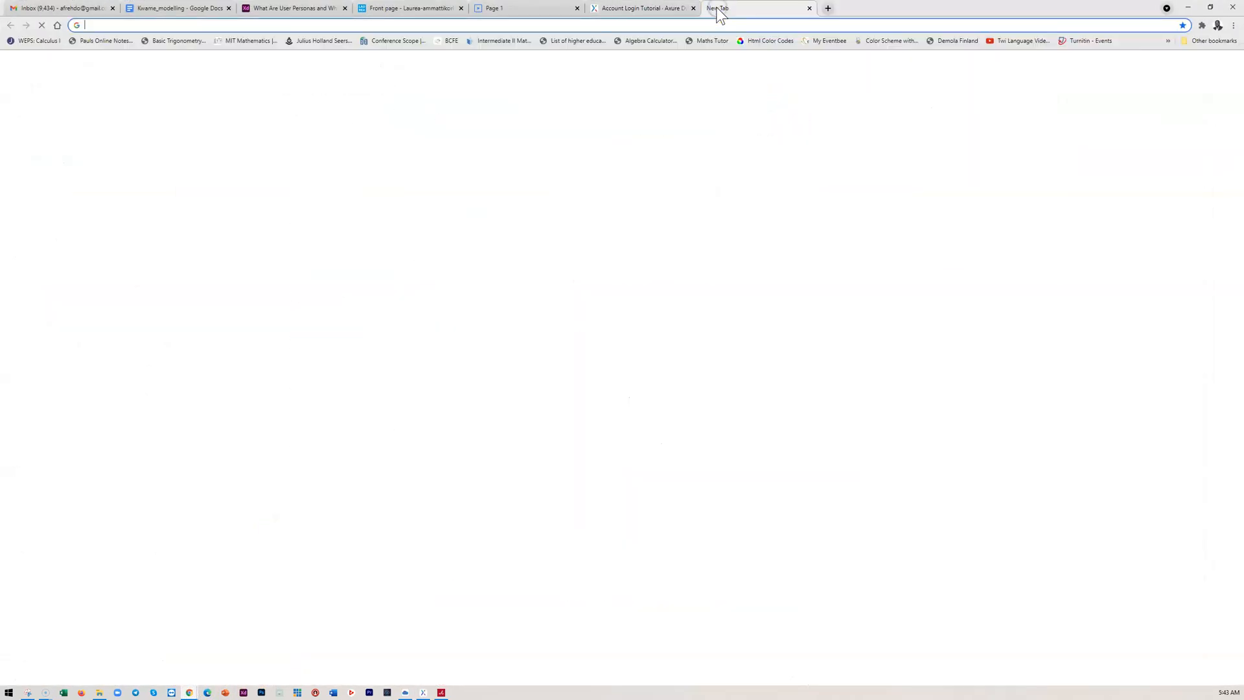
text(goo)
key(Return)
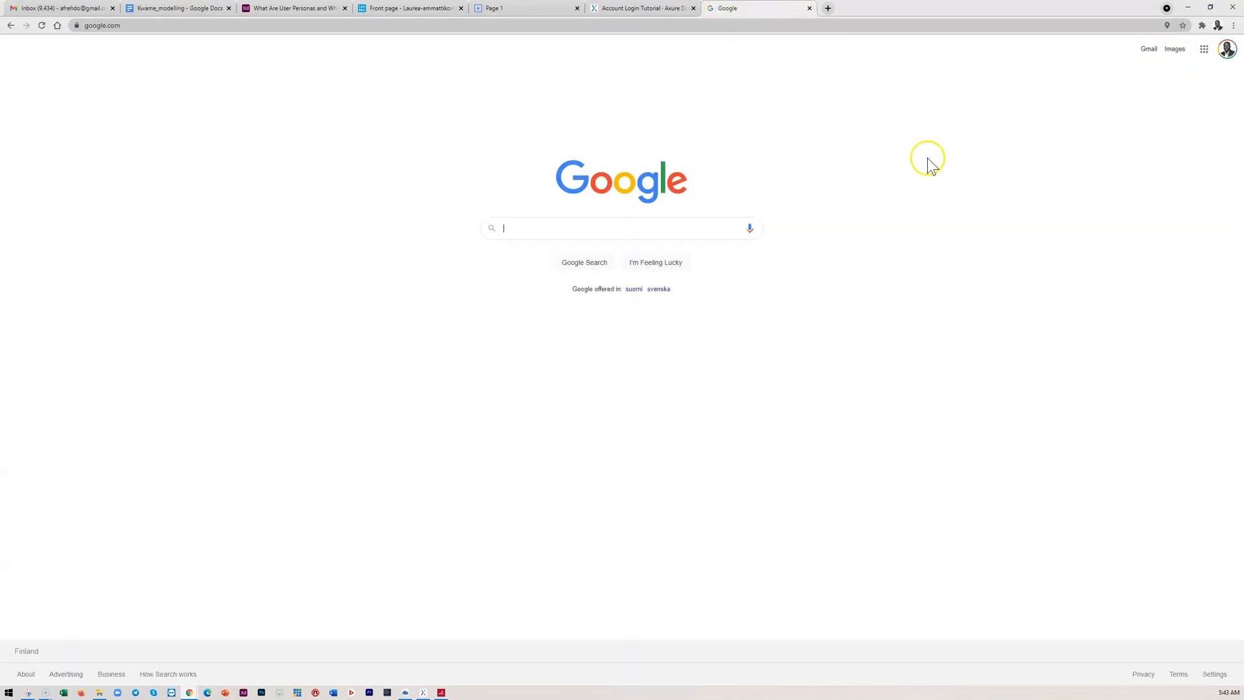
click(1204, 50)
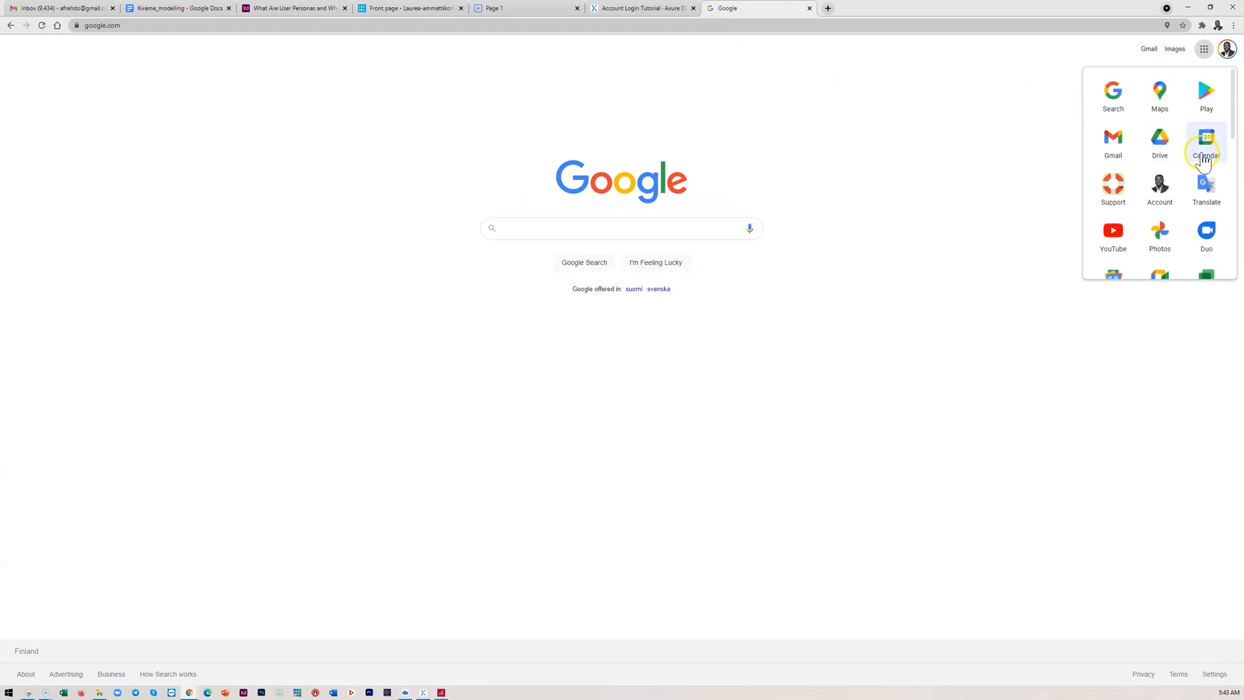
click(1161, 107)
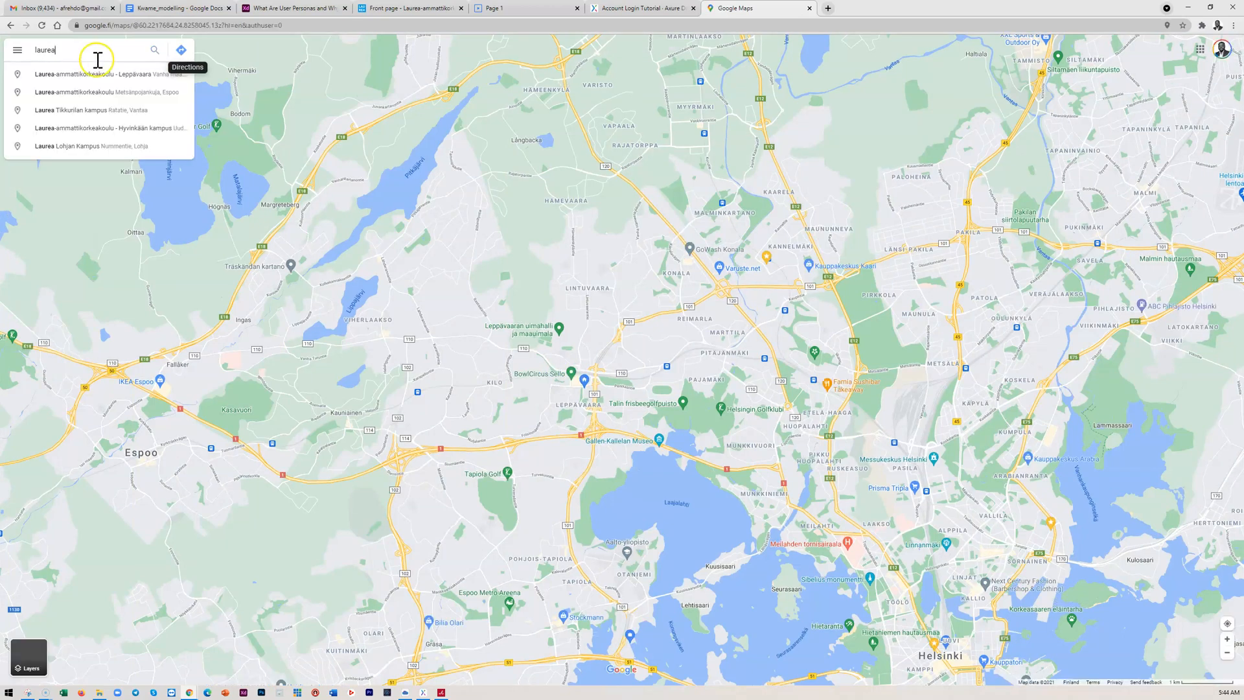
click(91, 74)
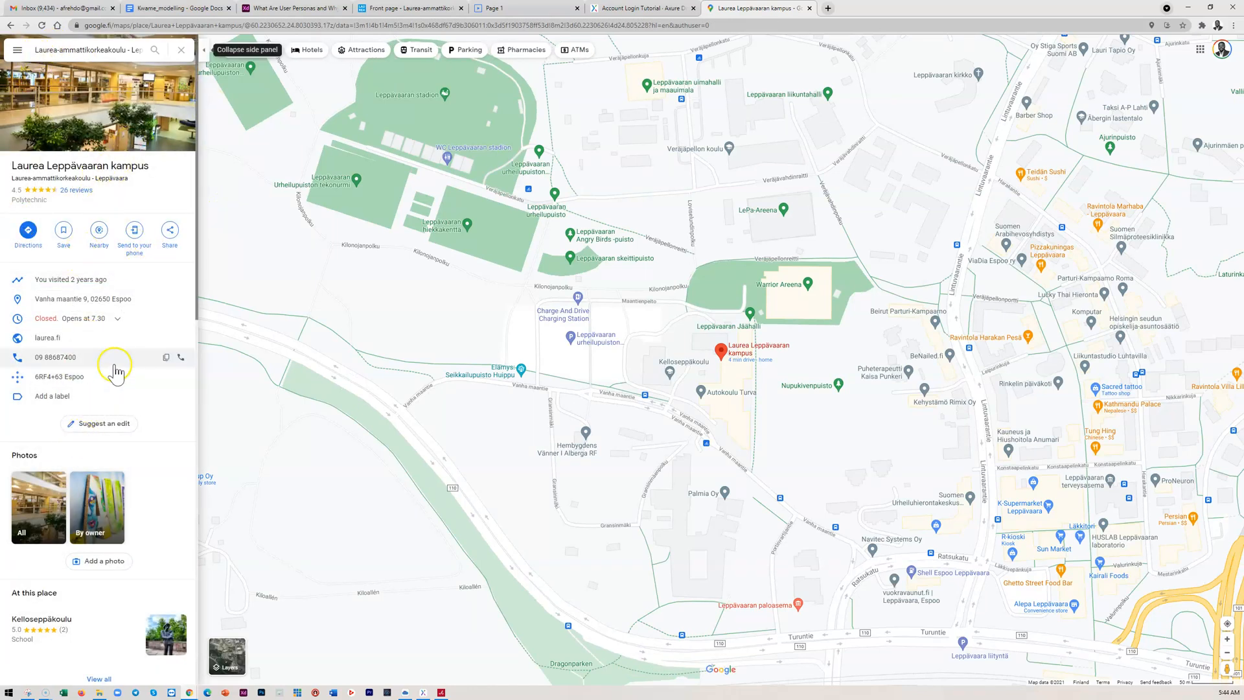
Copy the medium-size embed HTML of the campus map from its sharing options
click(170, 238)
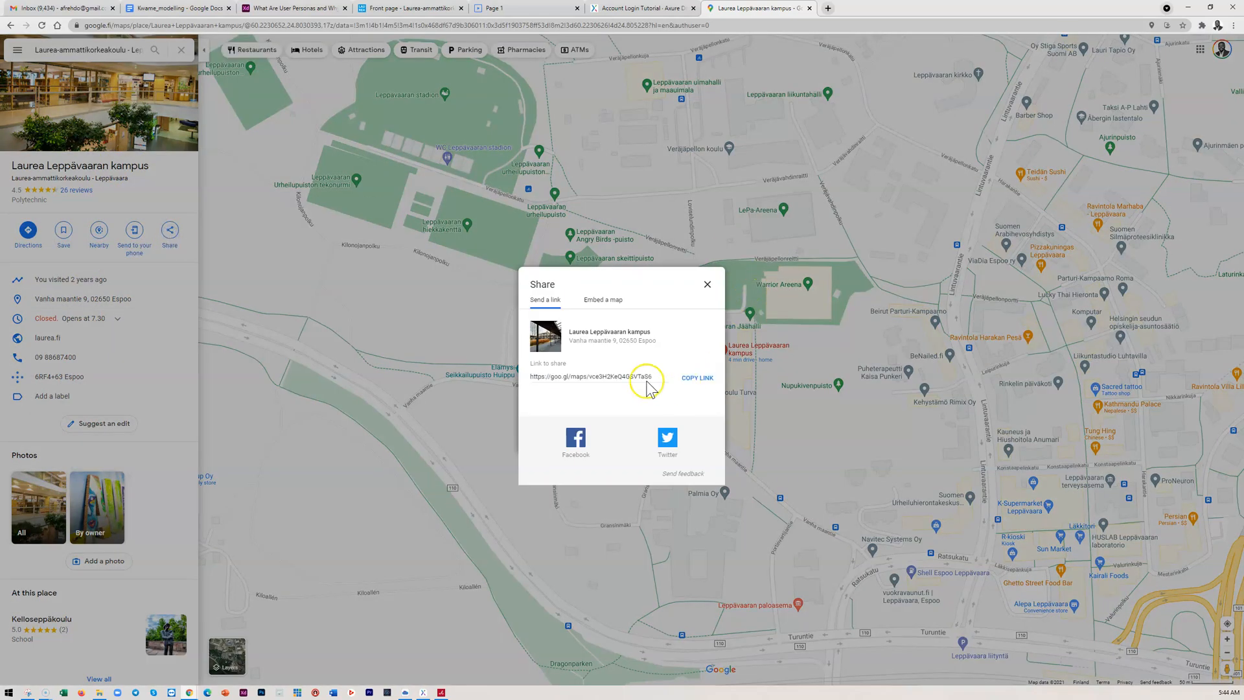
click(600, 302)
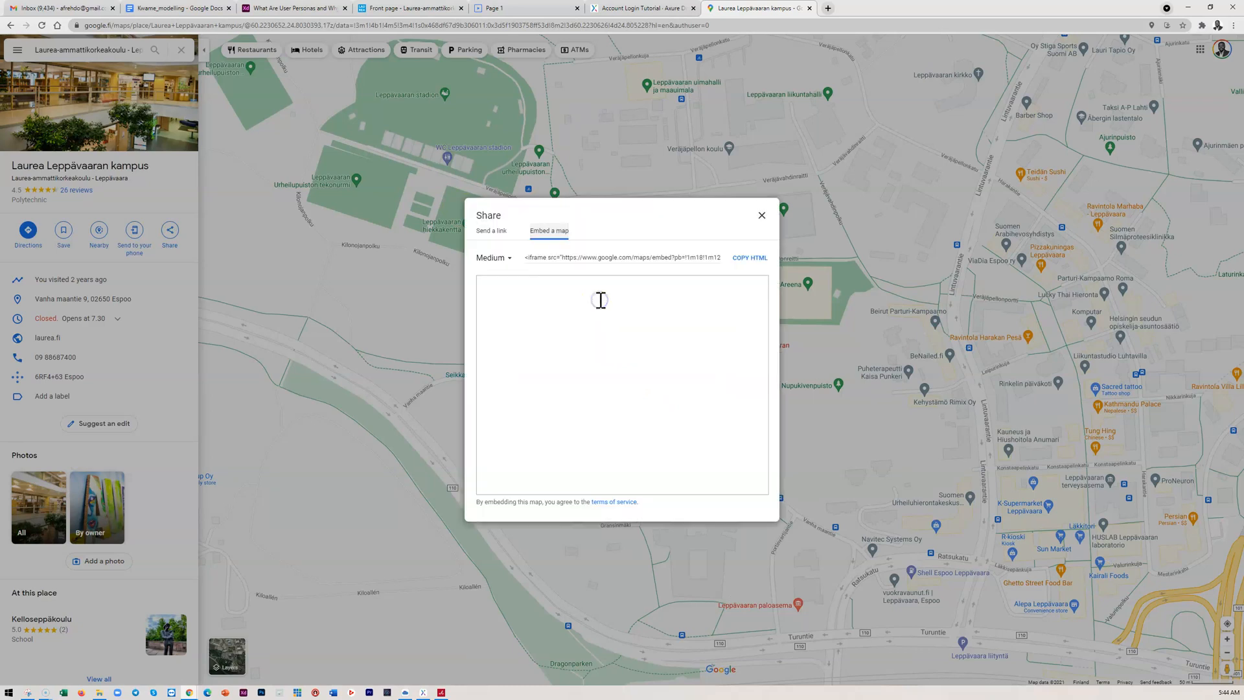
click(747, 259)
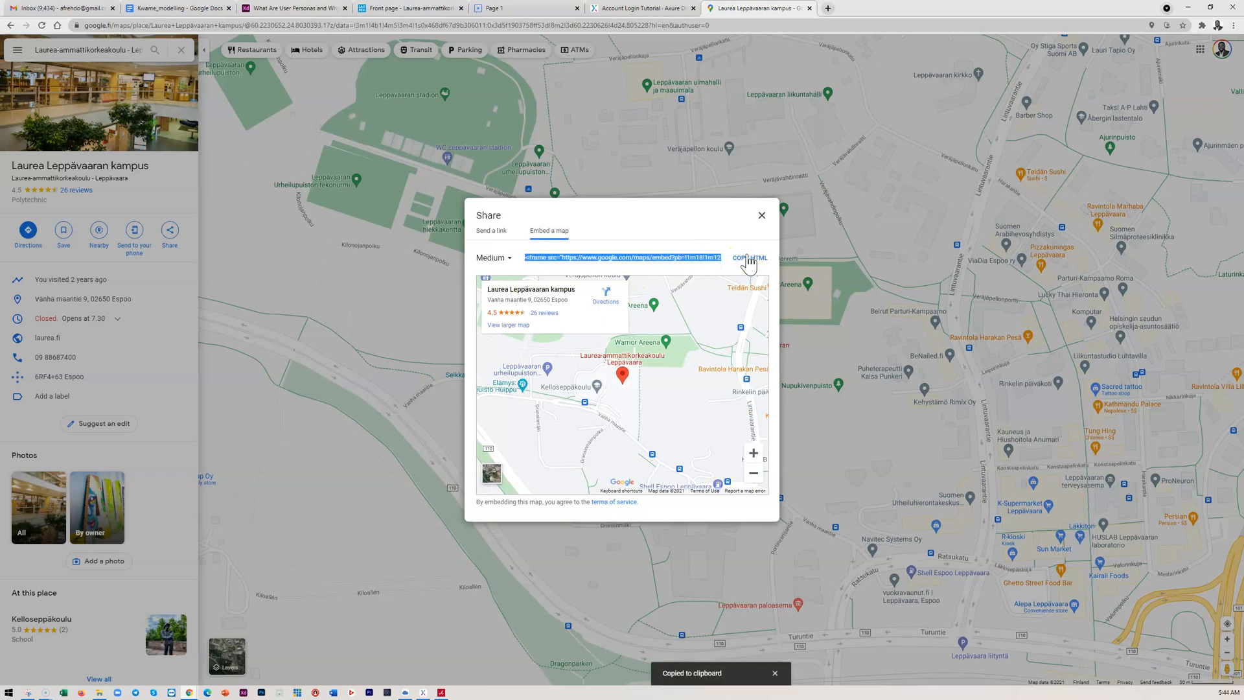
click(565, 257)
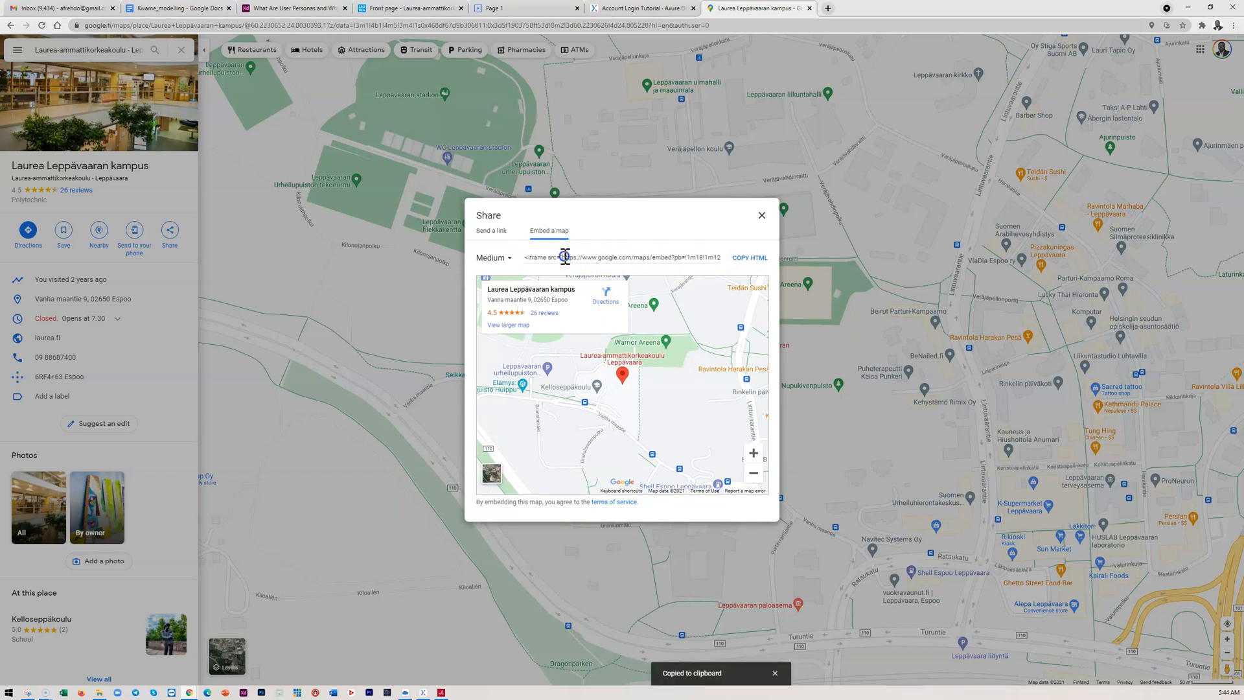
drag(614, 257, 684, 257)
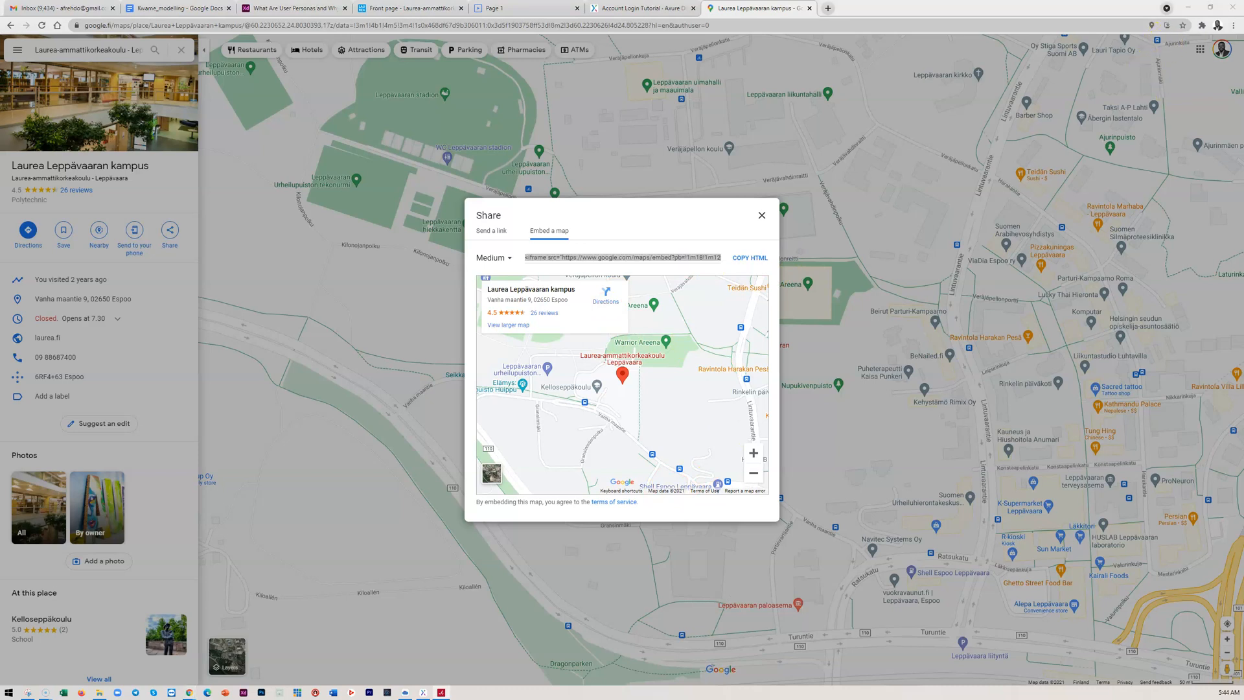
Paste the map embed code into README.md in Code Writer and delete everything after the URL, from its closing quote on
drag(1243, 69, 500, 86)
key(ctrl+v)
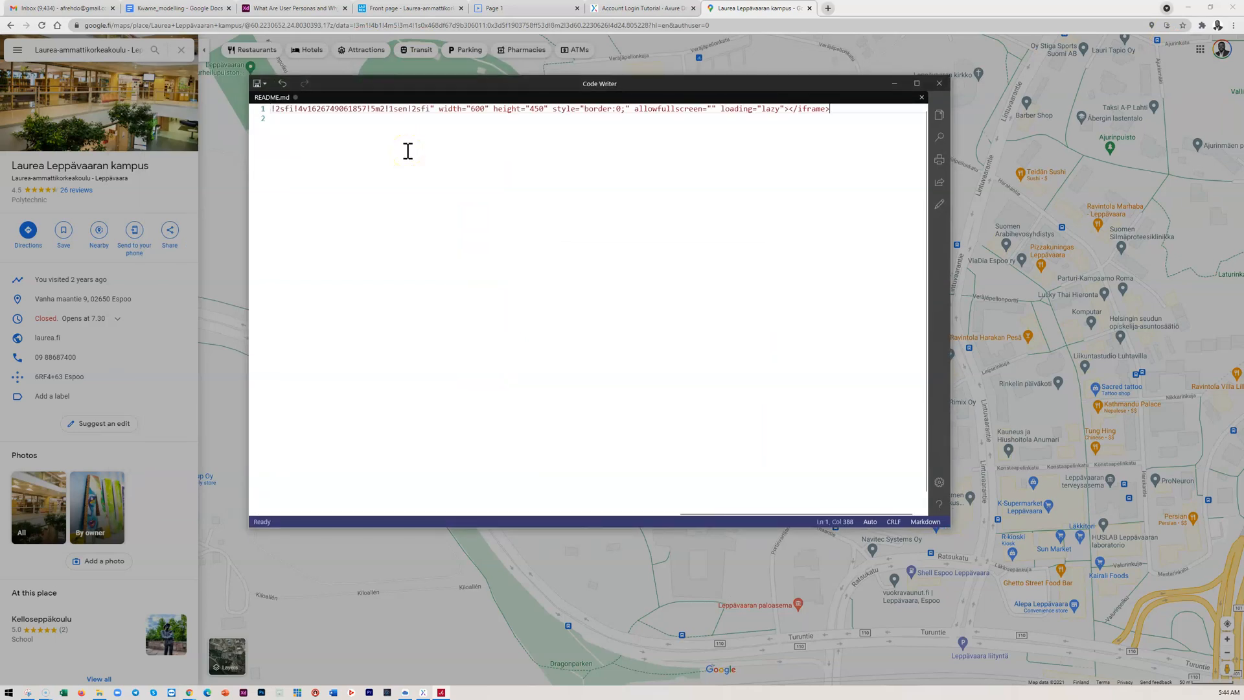
click(757, 108)
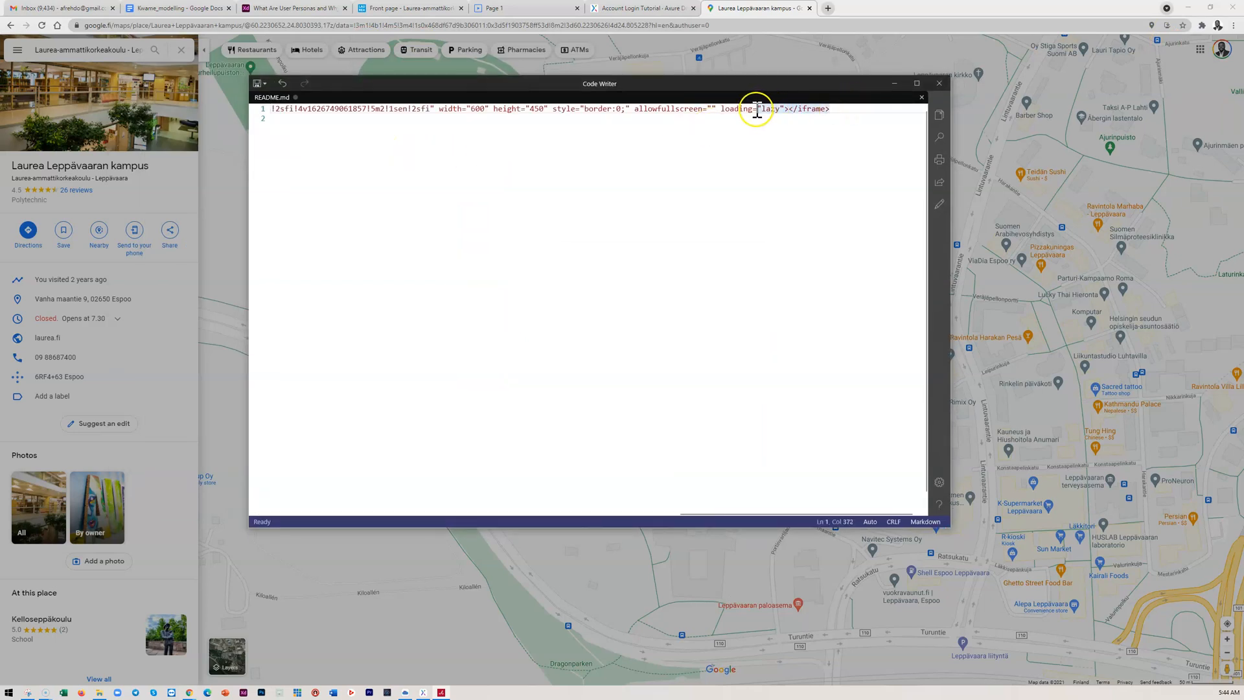
drag(757, 109, 446, 110)
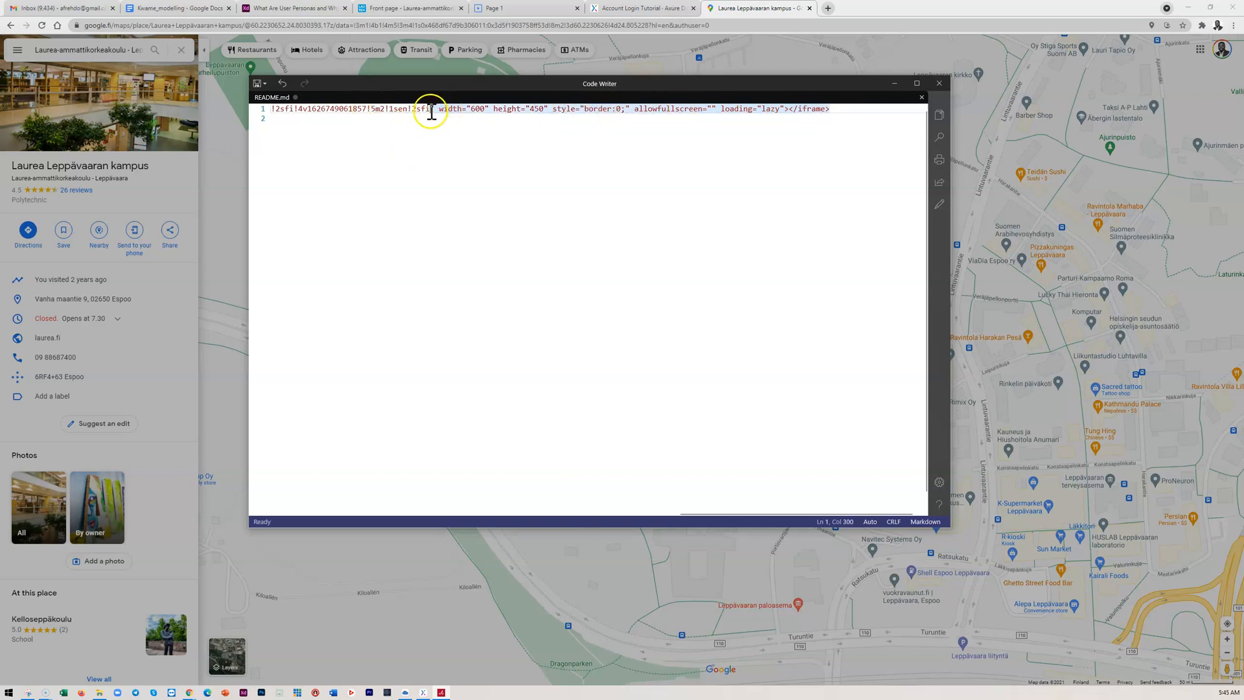
key(Delete)
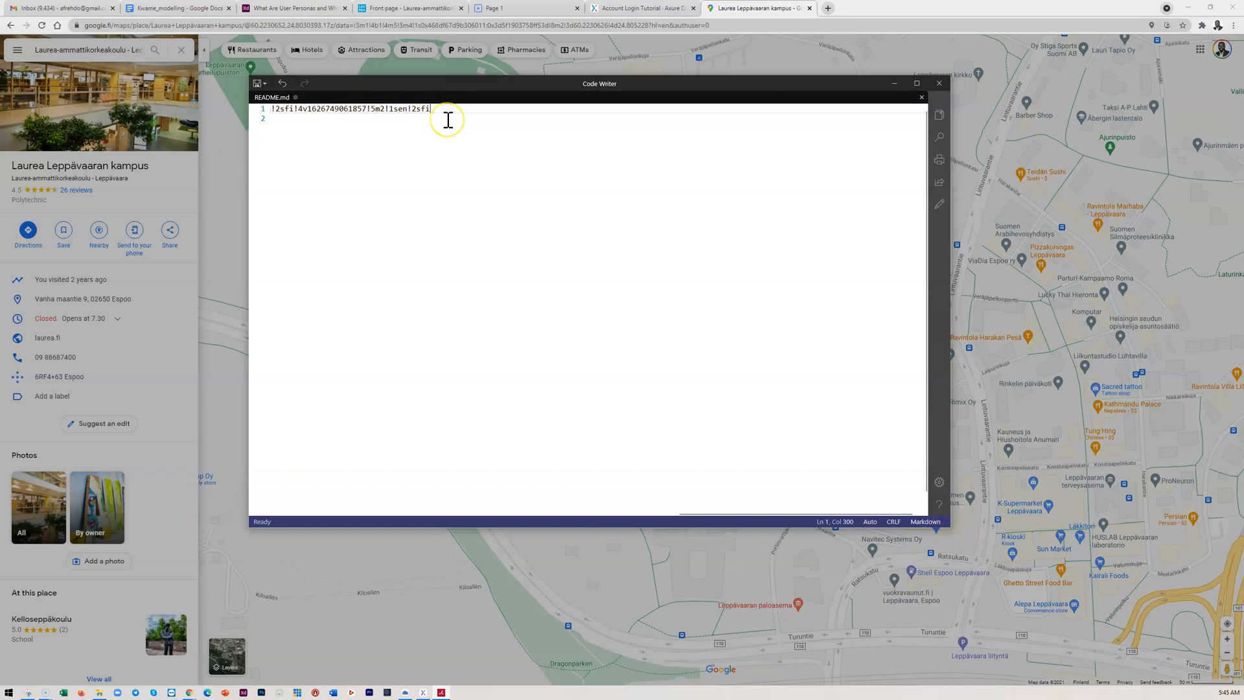
Delete the opening <iframe src=" from the start of the line, leaving only the map URL
key(Left)
key(Left)
key(Left)
key(Left)
key(Left)
key(Left)
key(Left)
key(Left)
key(Left)
key(Left)
key(Left)
key(Left)
key(Left)
key(Left)
key(Left)
key(Left)
key(Left)
key(Left)
key(Left)
key(Left)
key(Left)
key(Left)
key(Left)
key(Left)
key(Left)
key(Left)
key(Left)
key(Left)
key(Left)
key(Left)
key(Left)
key(Left)
key(Left)
key(Left)
key(Left)
key(Left)
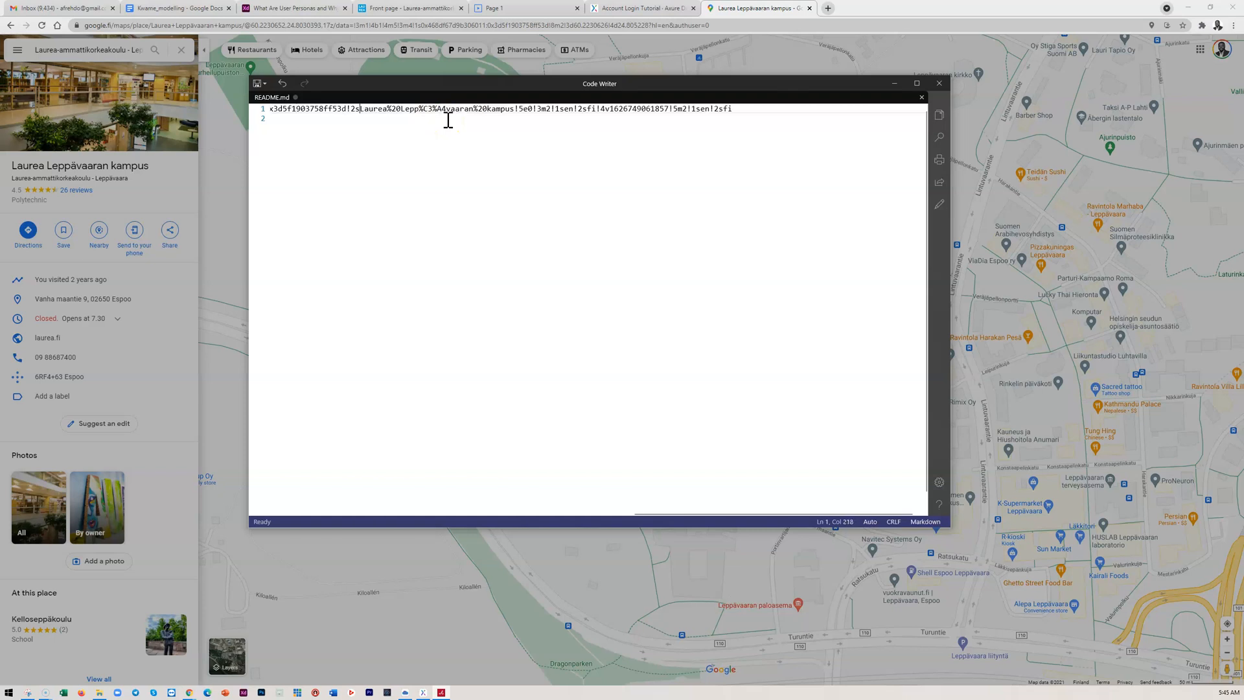
key(Left)
key(Left)
key(Left)
key(Left)
key(Left)
key(Left)
key(Left)
key(Left)
key(Left)
key(Left)
key(Left)
key(Left)
key(Left)
key(Left)
key(Left)
key(Left)
key(Left)
key(Left)
key(Left)
key(Left)
key(Left)
key(Left)
key(Left)
key(Left)
key(Left)
key(Left)
key(Left)
key(Left)
key(Left)
key(Left)
key(Left)
key(Left)
key(Left)
key(Left)
key(Left)
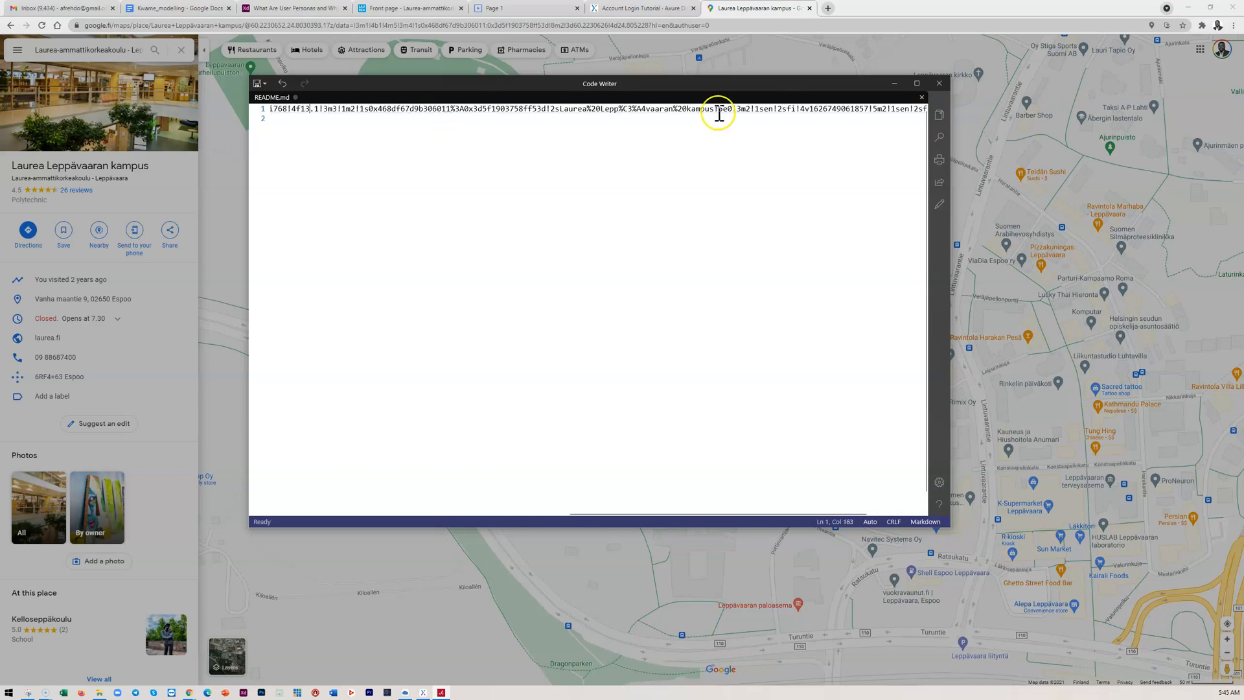
key(Left)
key(Left)
key(Left)
key(Left)
key(Left)
key(Left)
key(Left)
key(Left)
key(Left)
key(Left)
key(Left)
key(Left)
key(Left)
key(Left)
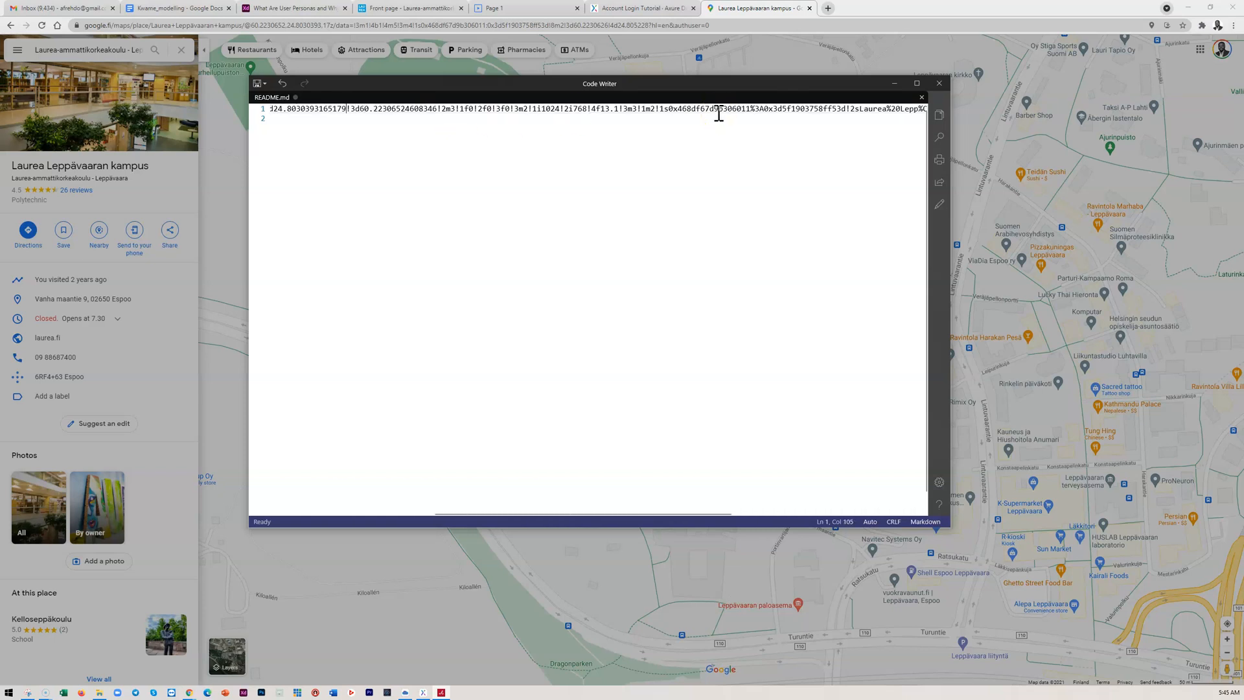
key(Left)
key(Left)
key(Left)
key(Left)
key(Left)
key(Left)
key(Left)
key(Left)
key(Left)
key(Left)
key(Left)
key(Left)
key(Left)
key(Left)
key(Left)
key(Left)
key(Left)
key(Left)
key(Left)
key(Left)
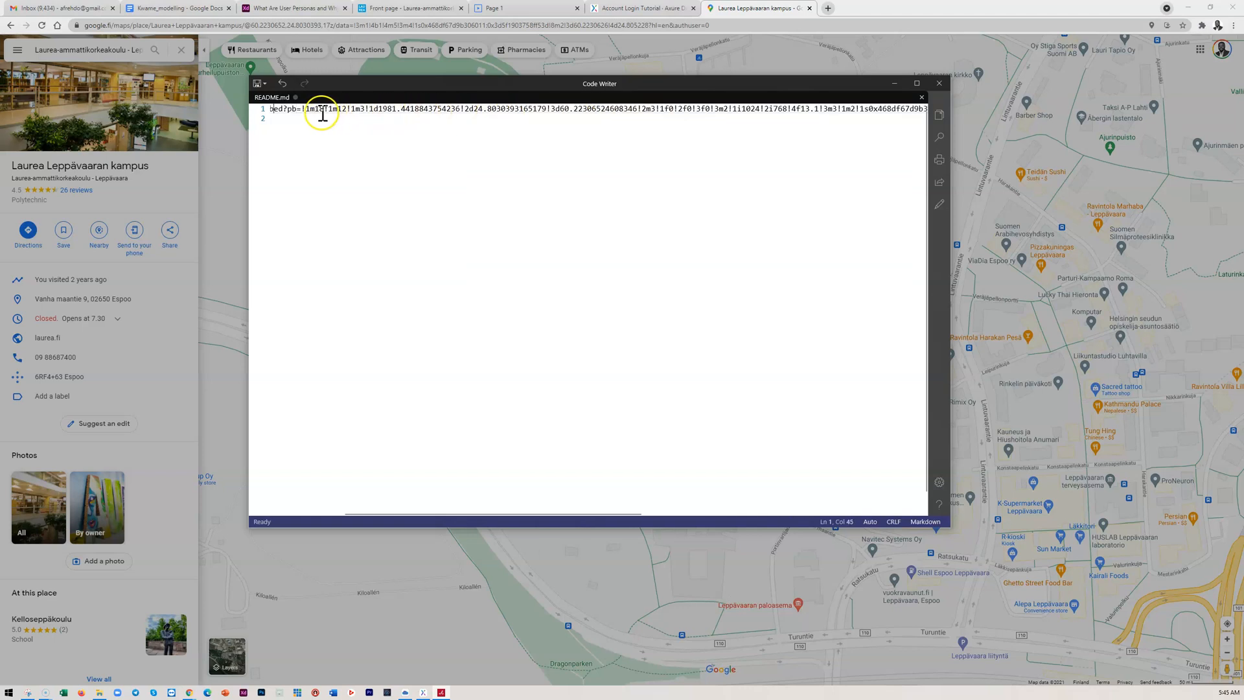
key(Left)
key(Left)
key(Left)
key(Left)
key(Left)
key(Left)
key(Left)
key(Left)
key(Left)
key(Left)
key(Left)
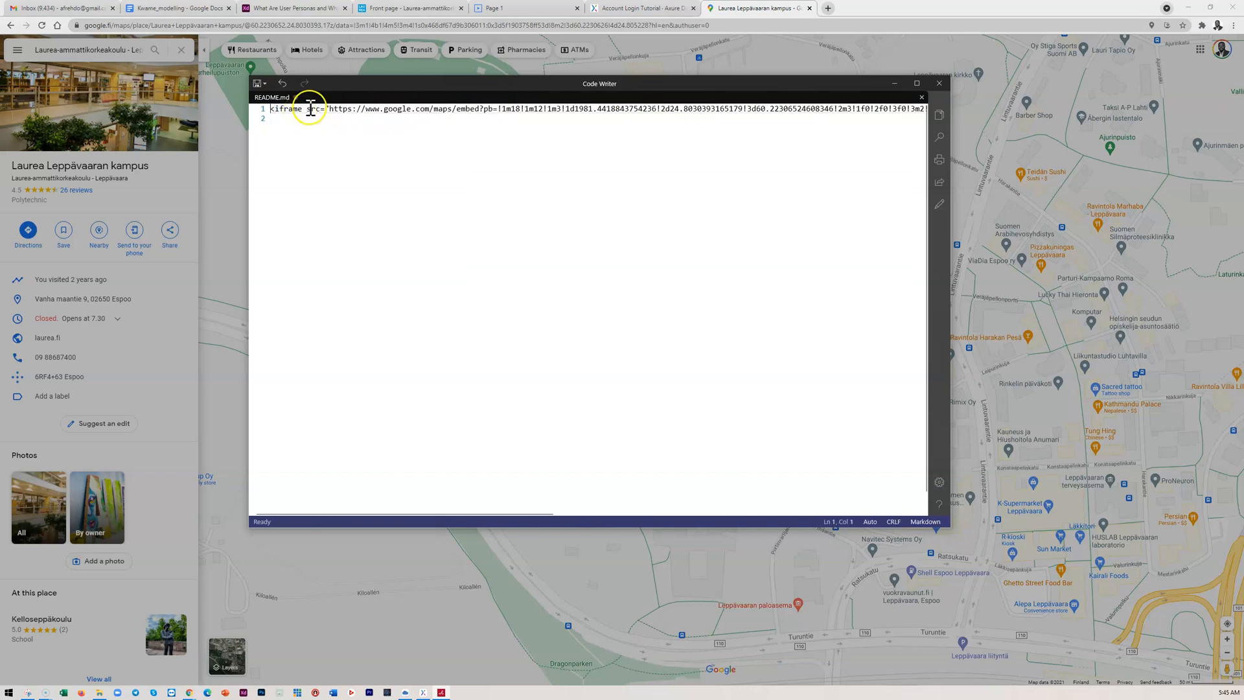
drag(329, 110, 231, 107)
key(BackSpace)
Copy the whole line with the cleaned map URL and minimize Code Writer
double_click(310, 109)
click(310, 109)
click(296, 112)
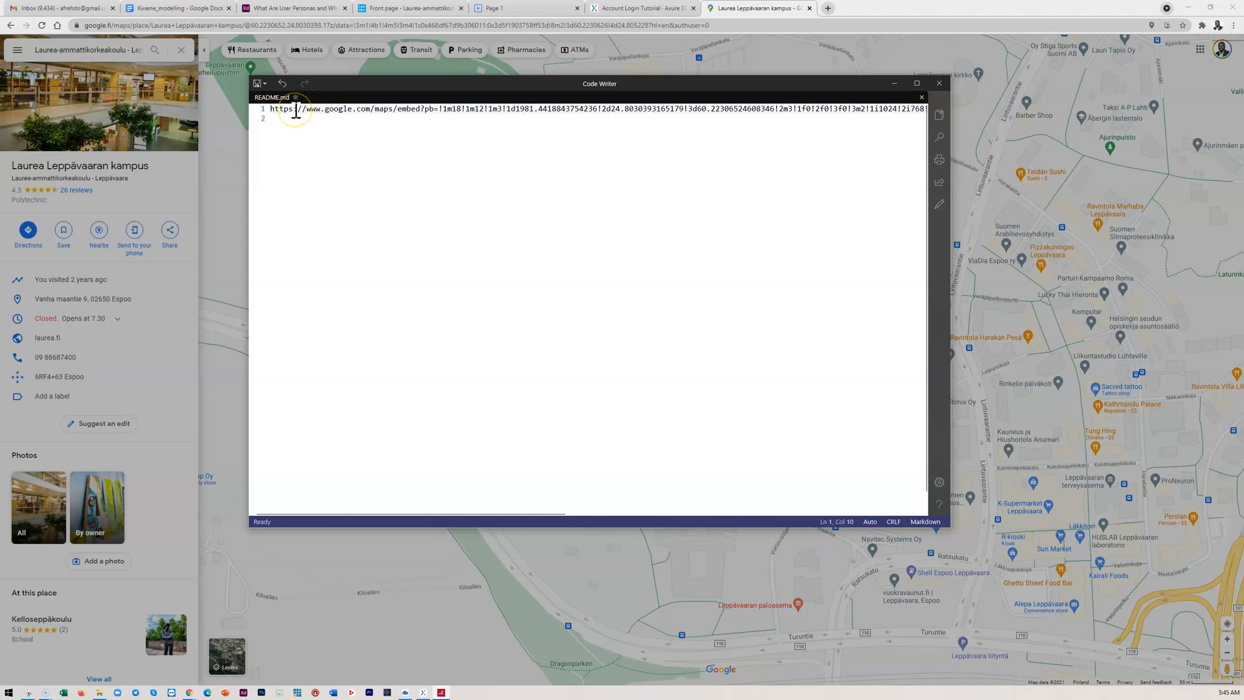
triple_click(295, 112)
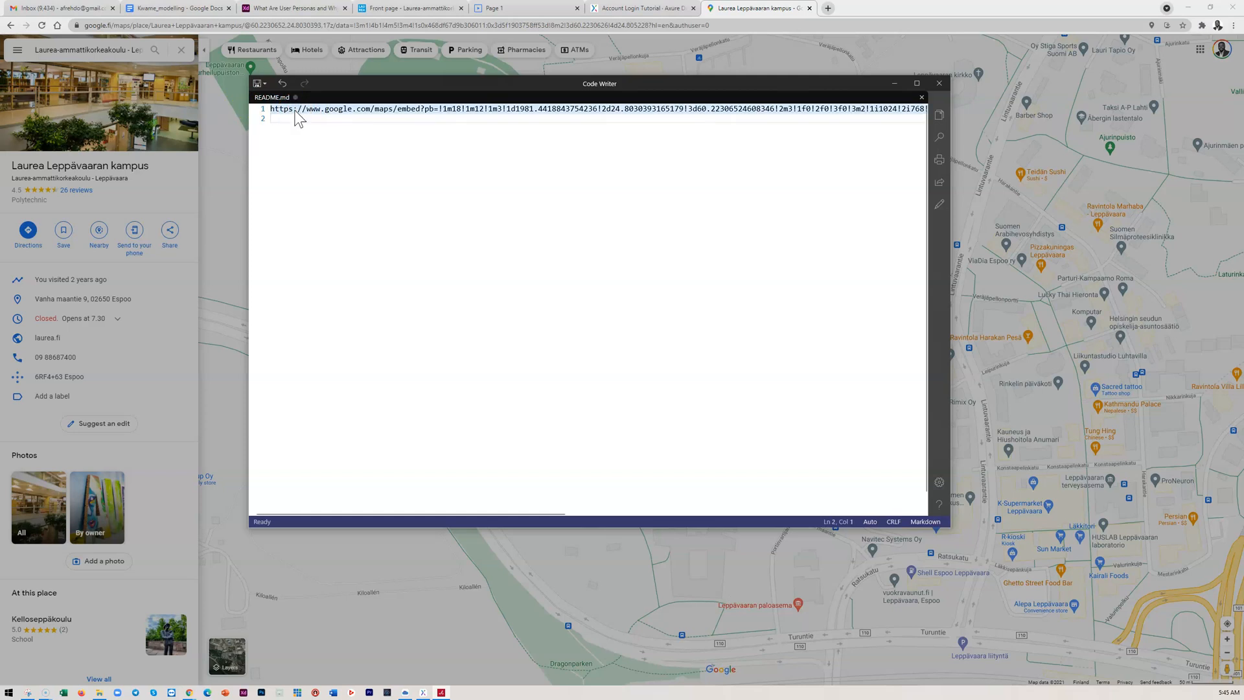
click(898, 81)
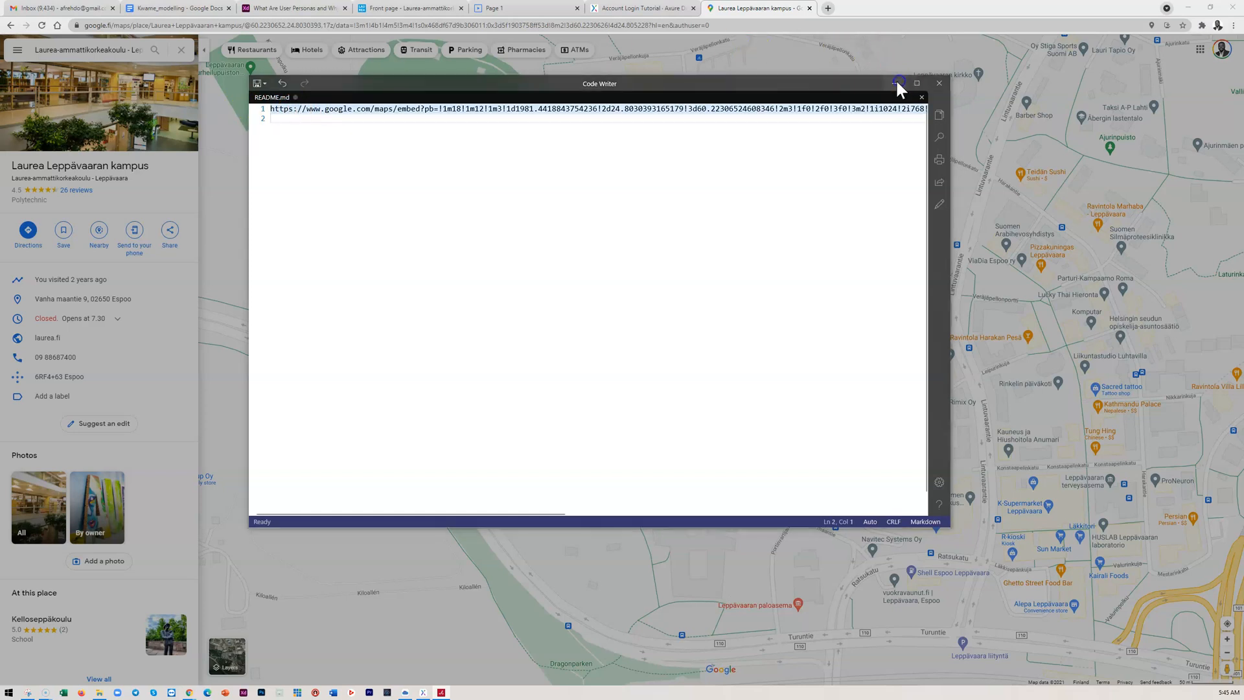
click(624, 557)
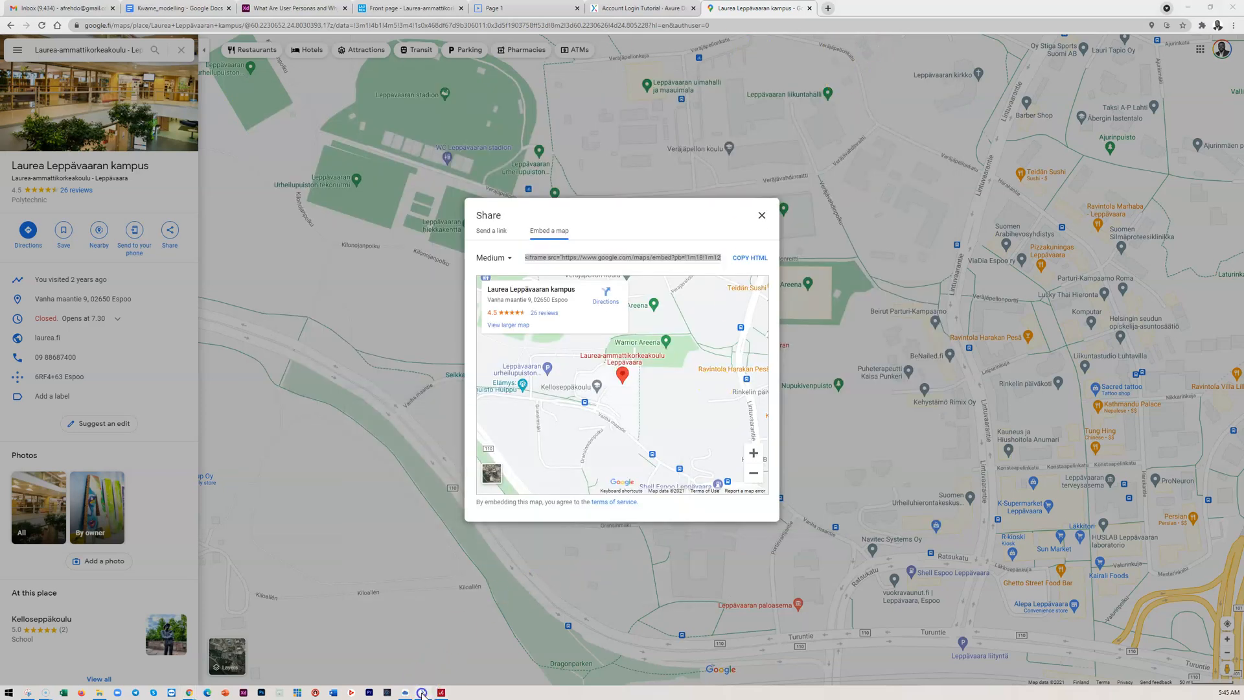
Switch to Axure RP and set the right inline frame's target to the copied map URL as an external link
click(423, 691)
click(600, 312)
right_click(601, 315)
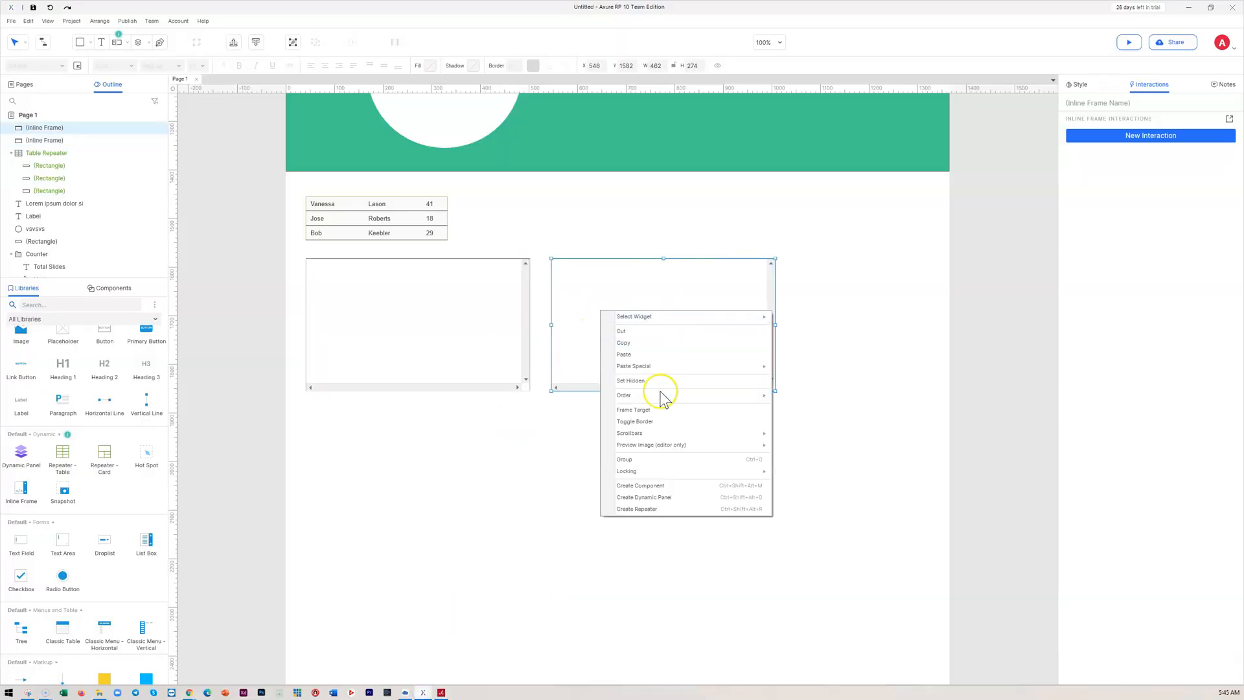
click(631, 410)
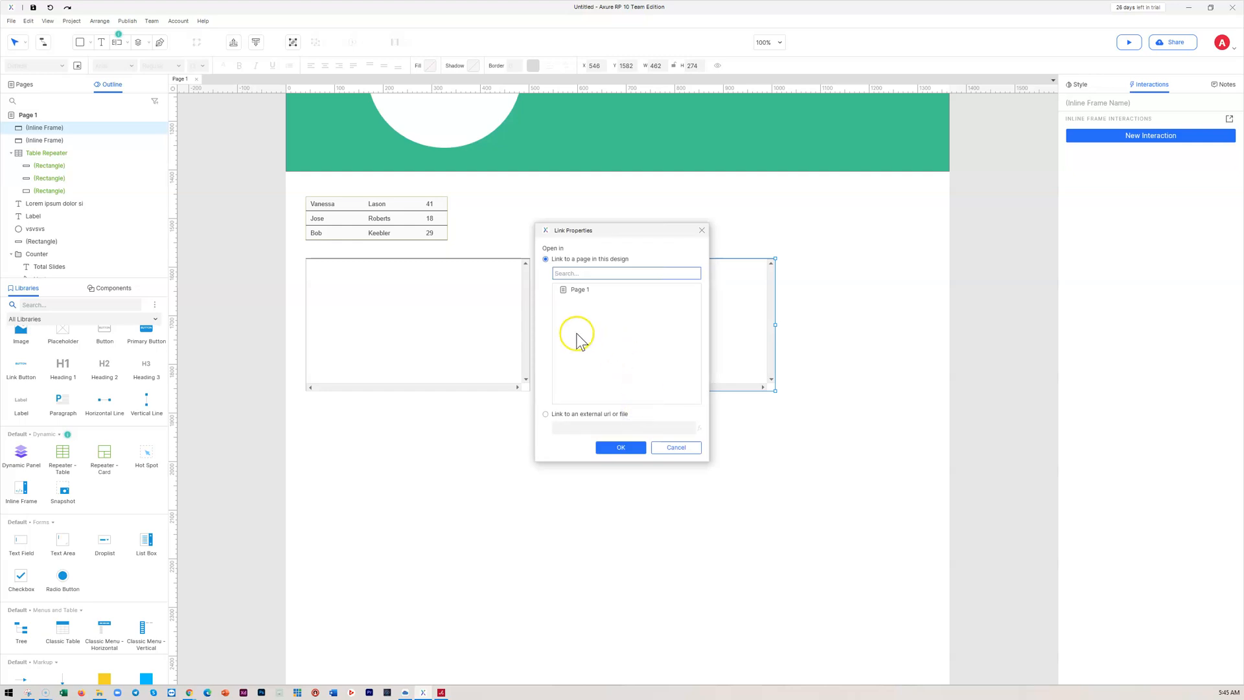
click(546, 414)
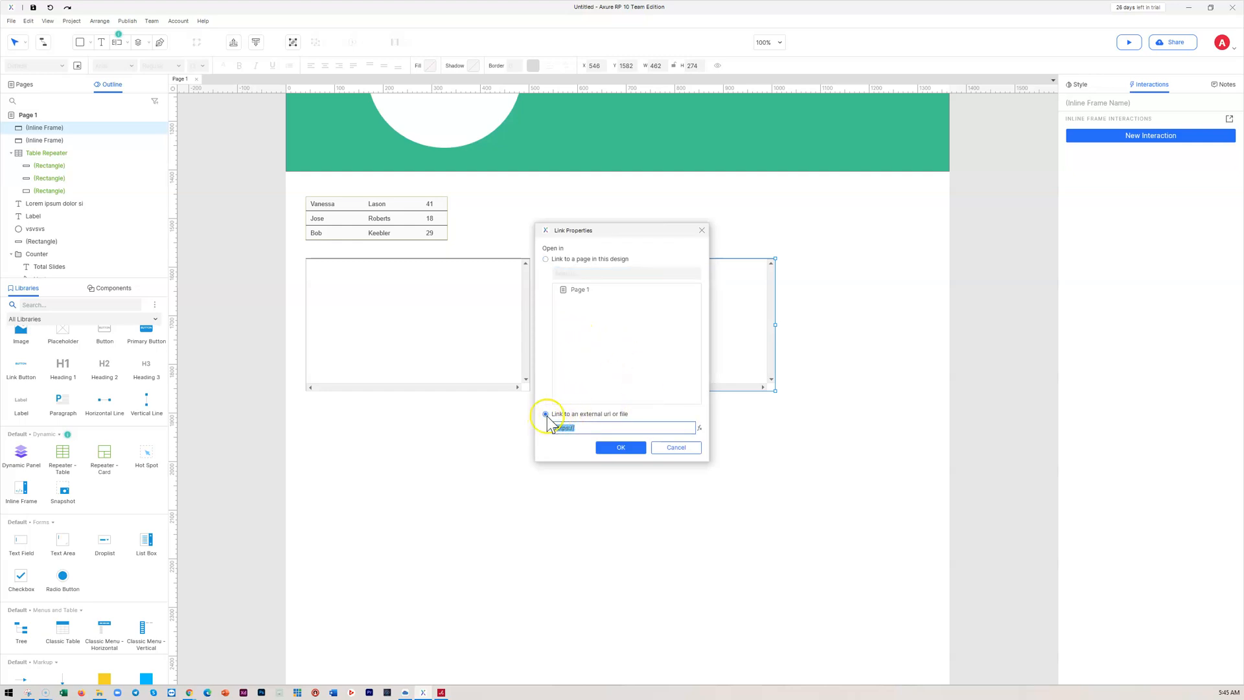
key(ctrl+v)
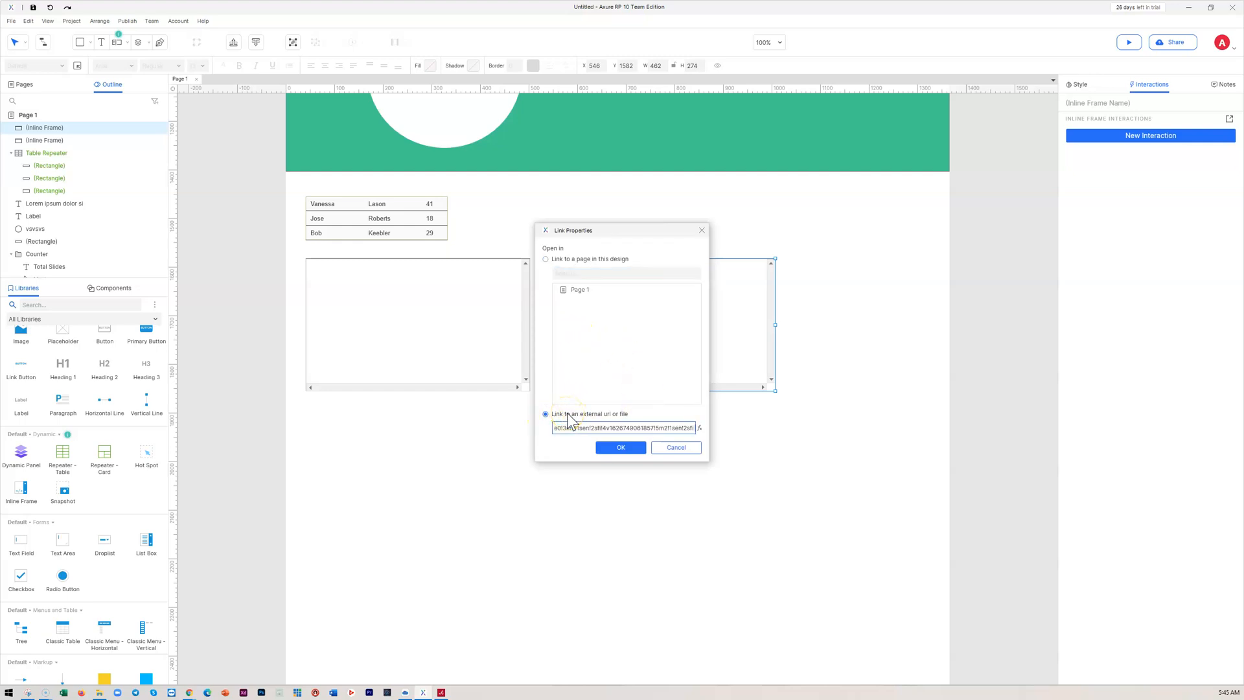
click(617, 450)
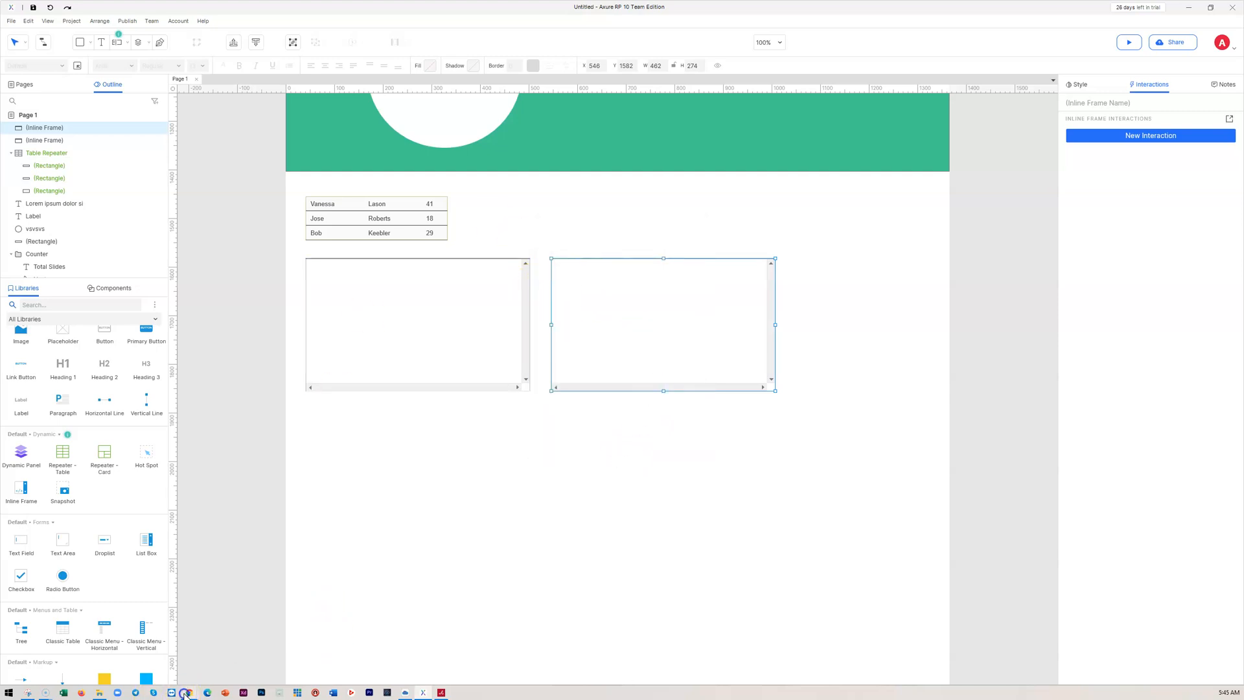
Switch to the browser, open YouTube and search for "laurea"
mouse_move(185, 693)
click(144, 657)
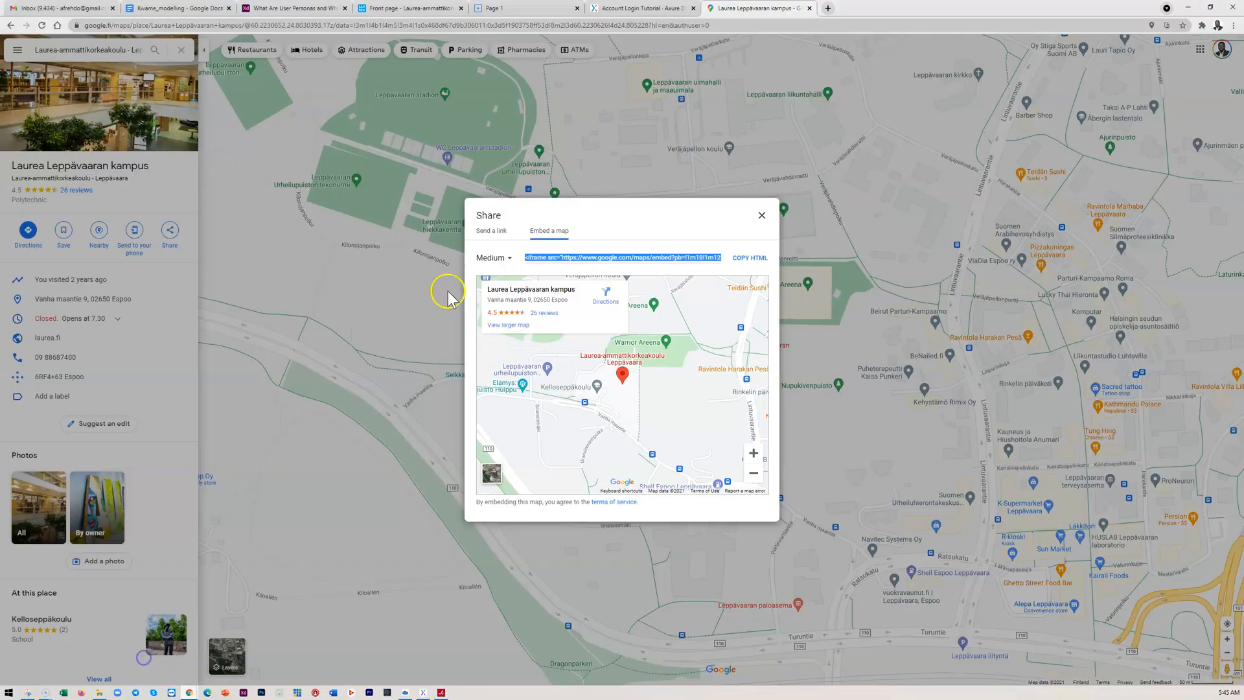
click(803, 25)
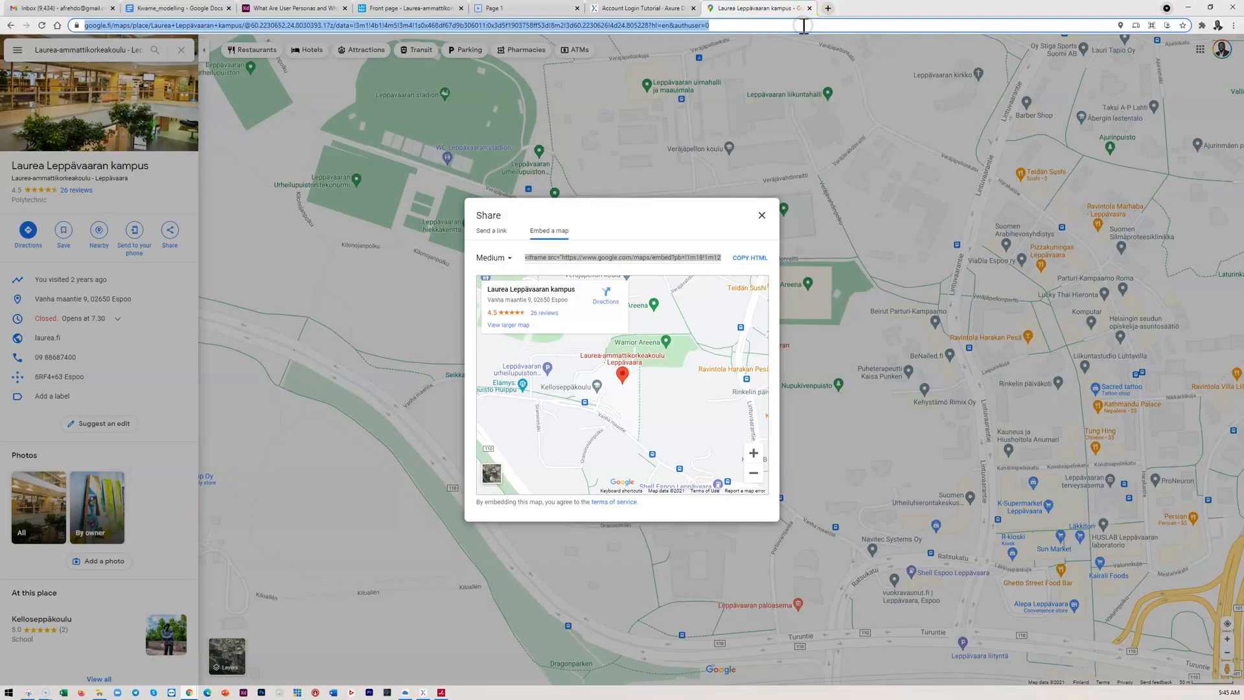
text(y)
key(Return)
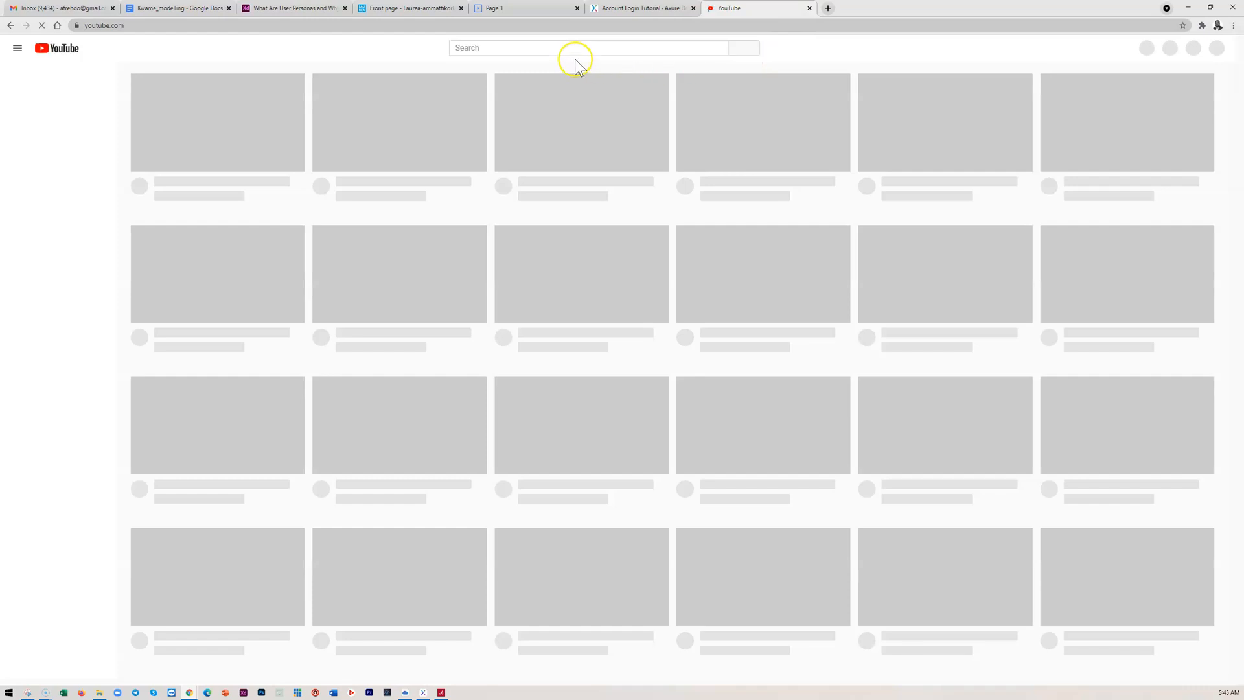
click(565, 49)
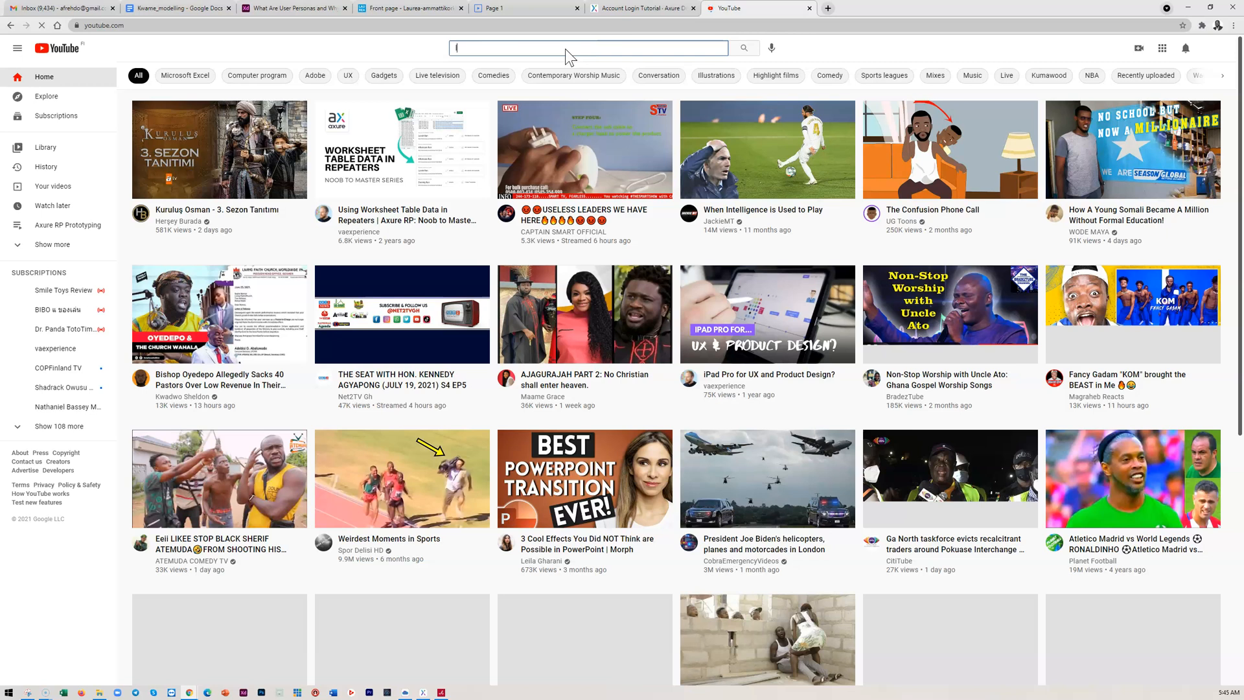
text(laurea)
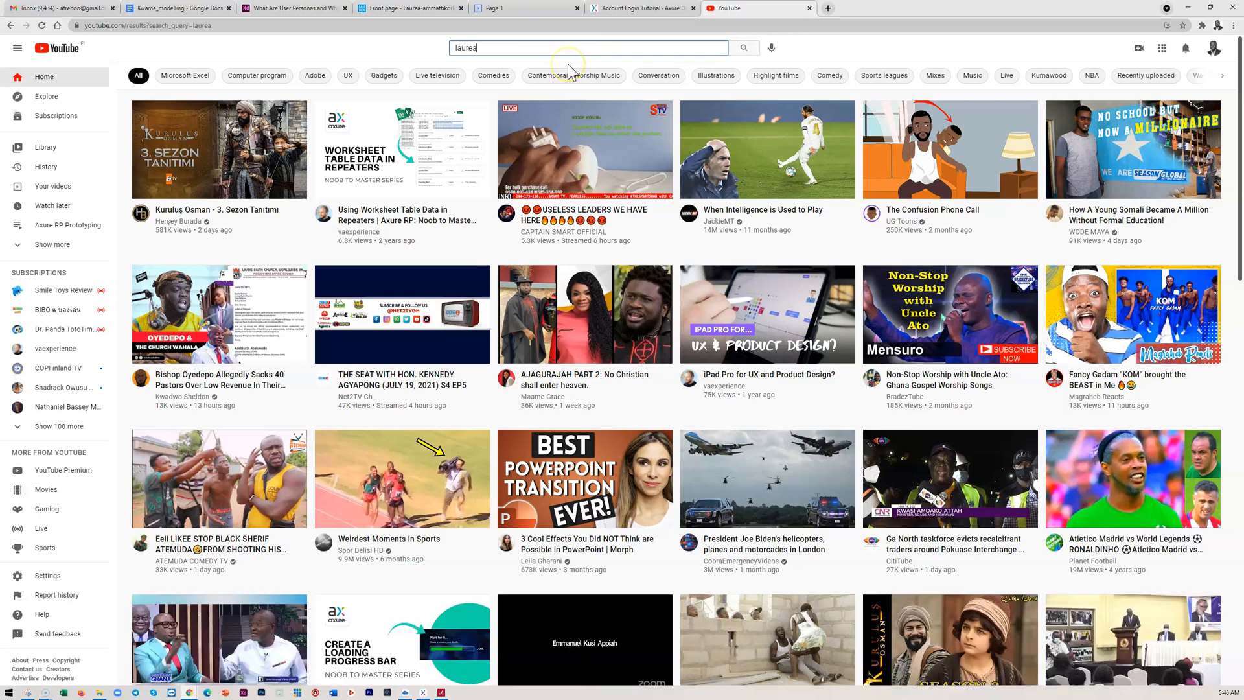
key(Return)
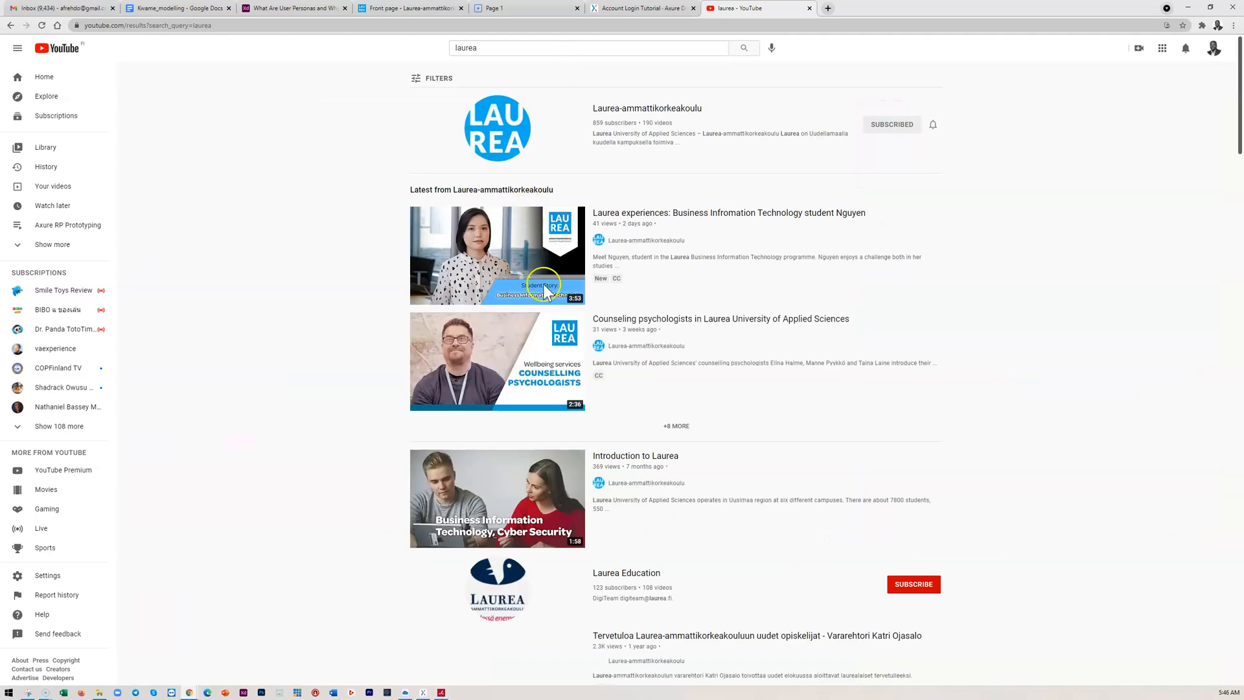
Open the latest Laurea Business Information Technology student video, pause it and show its embed code from the sharing options
click(701, 214)
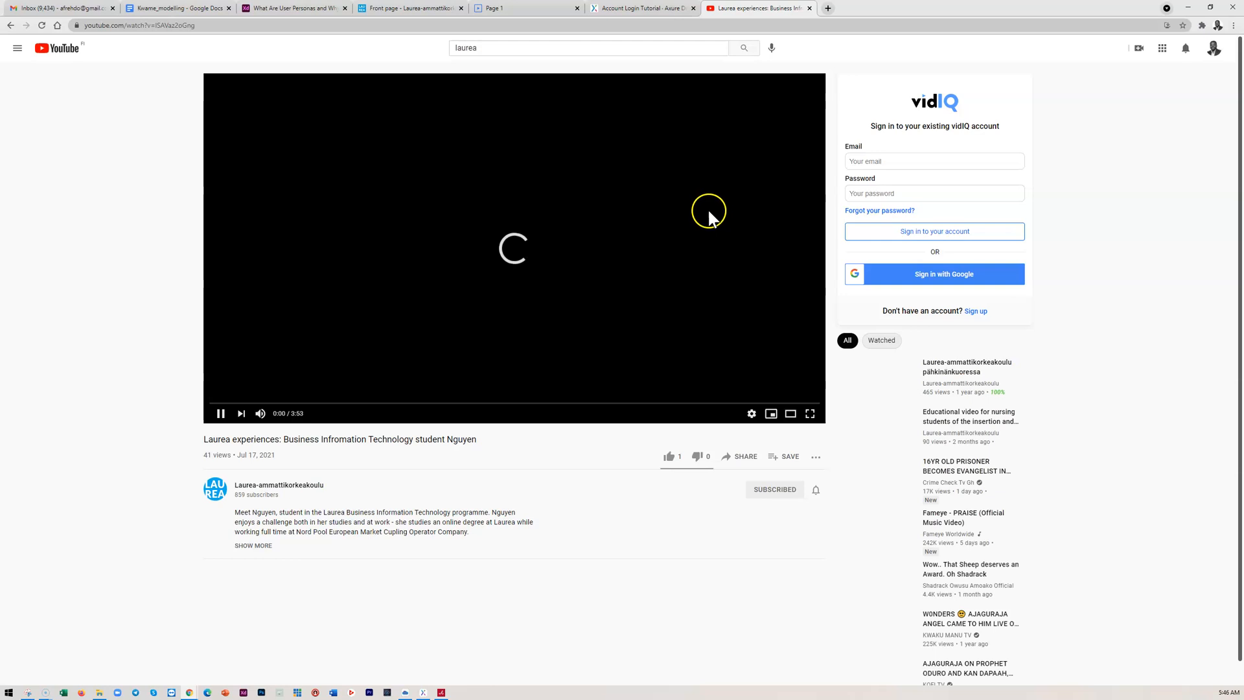
click(220, 414)
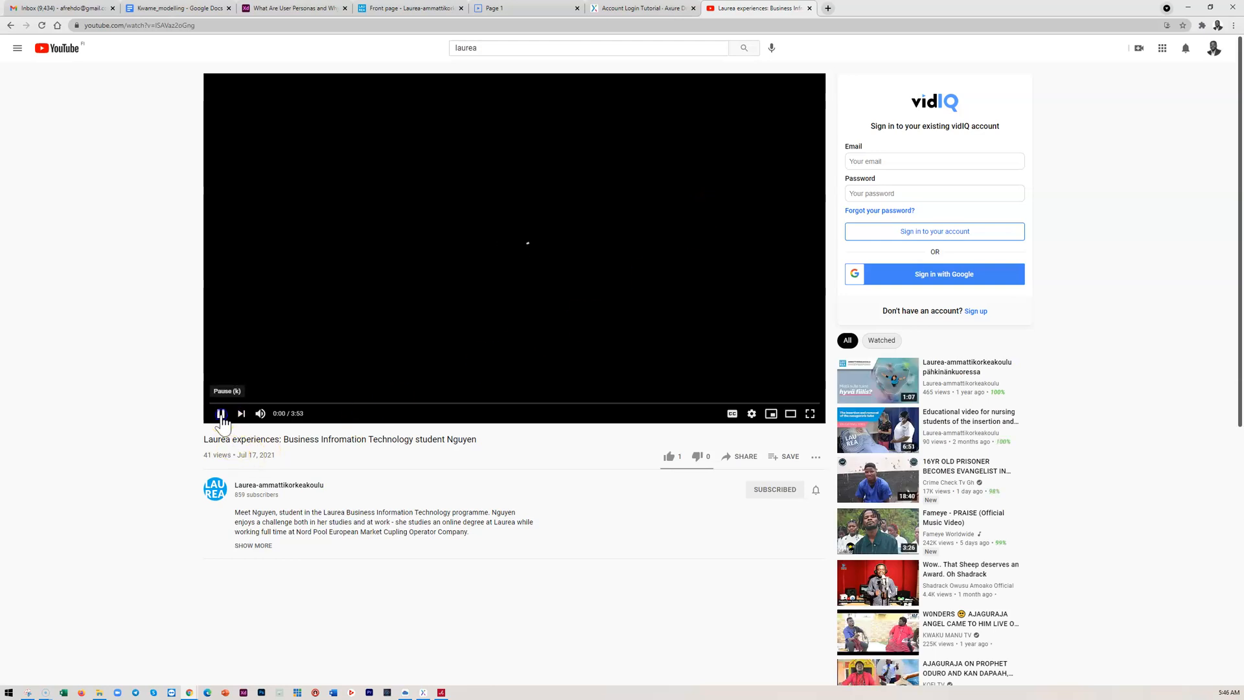
click(746, 457)
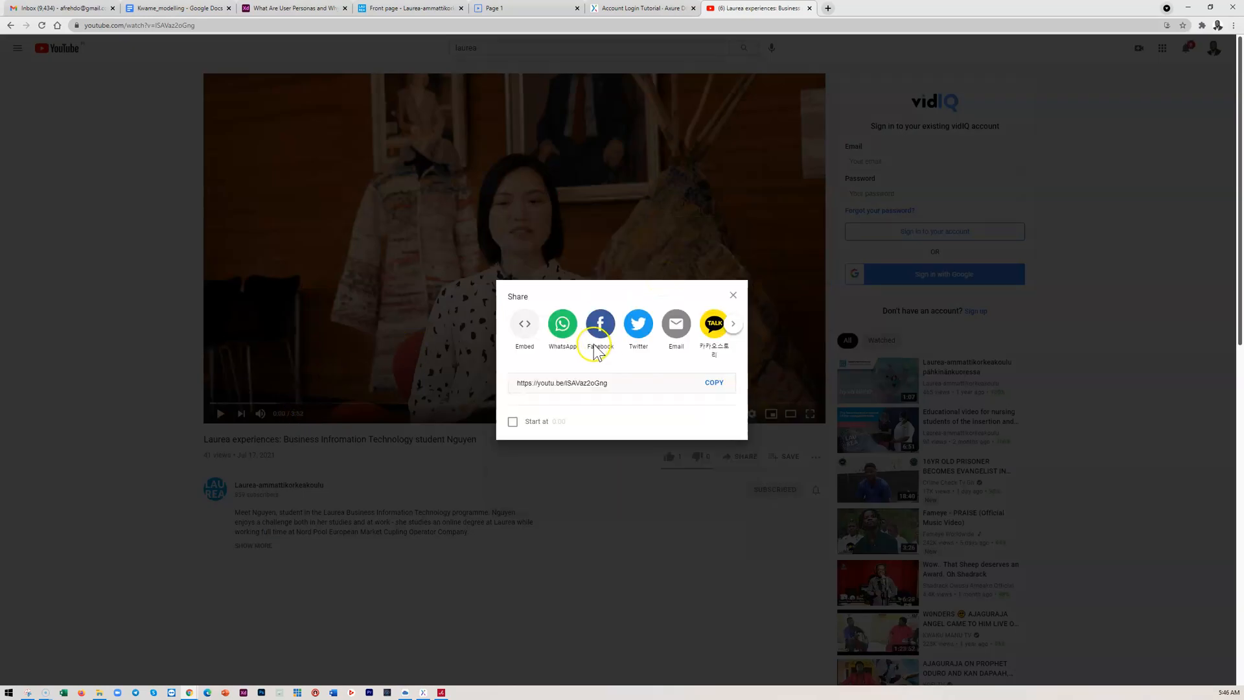
click(525, 327)
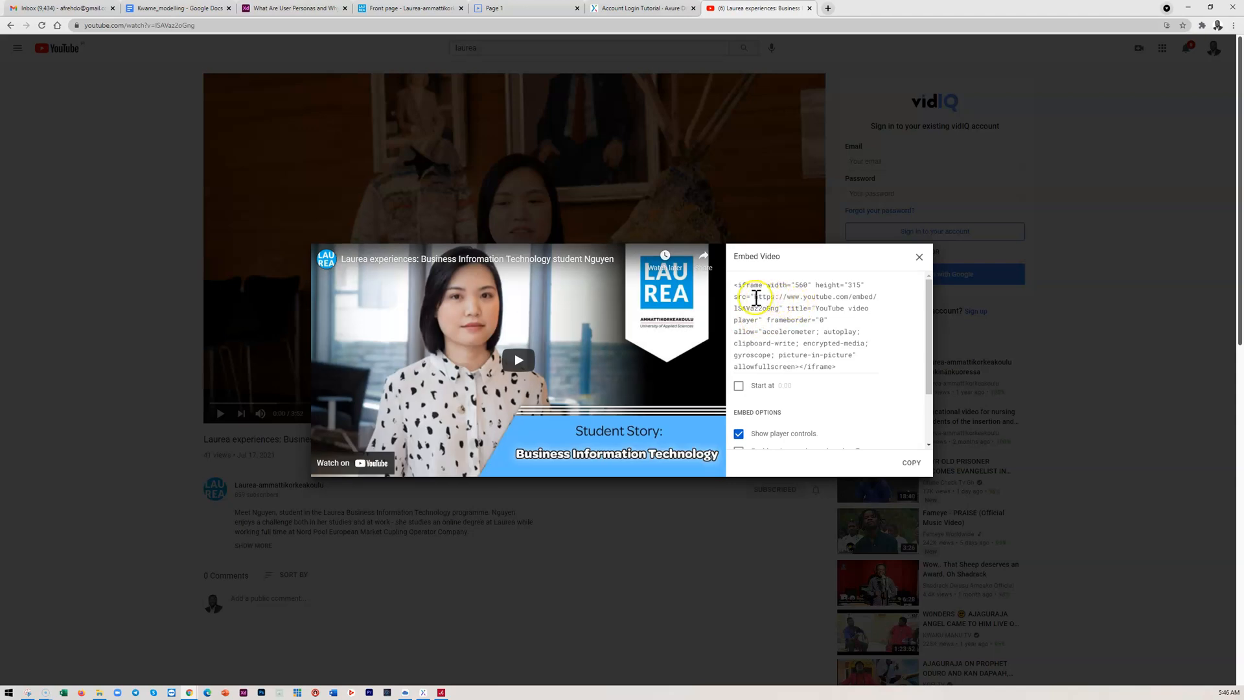
Copy only the youtube.com/embed URL inside the src attribute of the video's iframe code
mouse_move(766, 297)
mouse_down()
mouse_move(804, 298)
mouse_move(781, 304)
mouse_up()
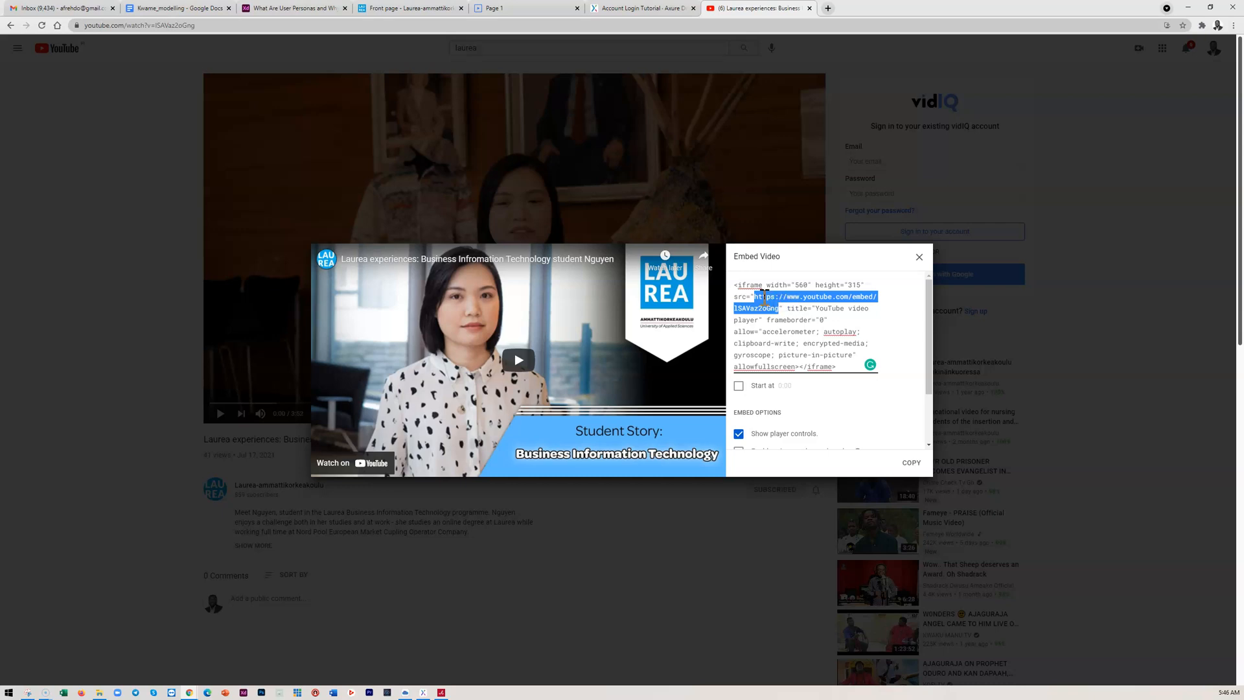
right_click(764, 299)
click(786, 332)
Return to Axure RP and set the left inline frame's target to the copied YouTube embed URL as an external link
click(1185, 11)
click(388, 338)
right_click(392, 325)
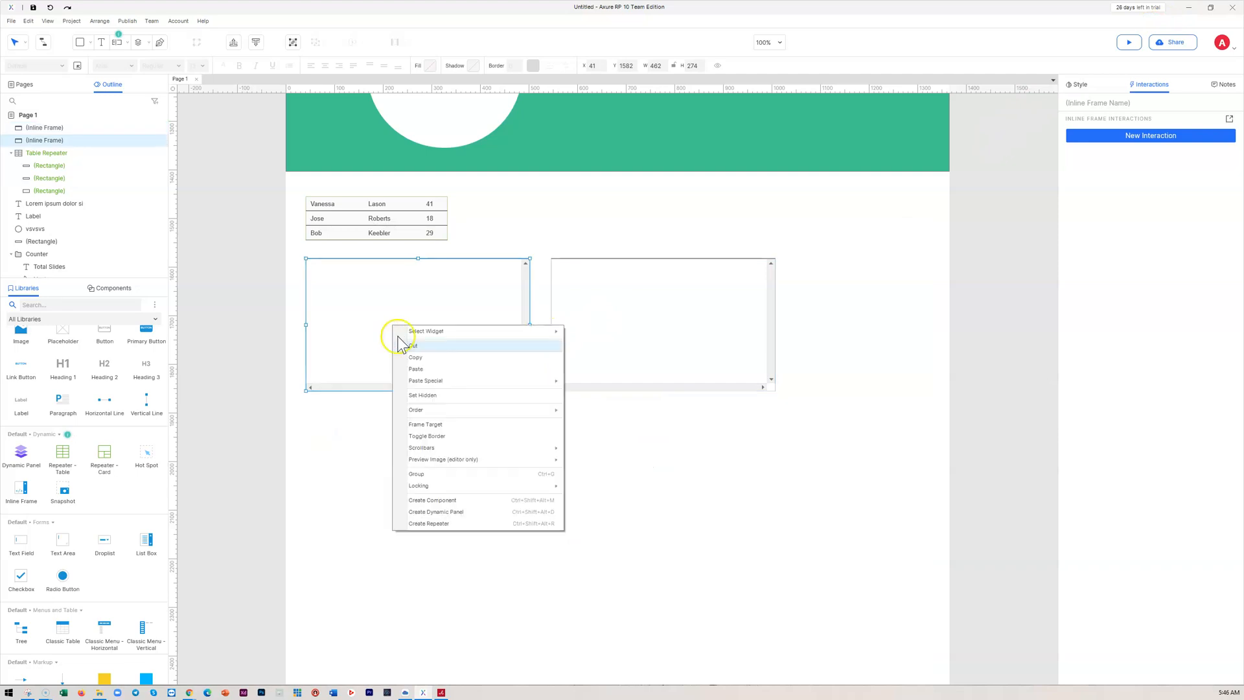
click(428, 424)
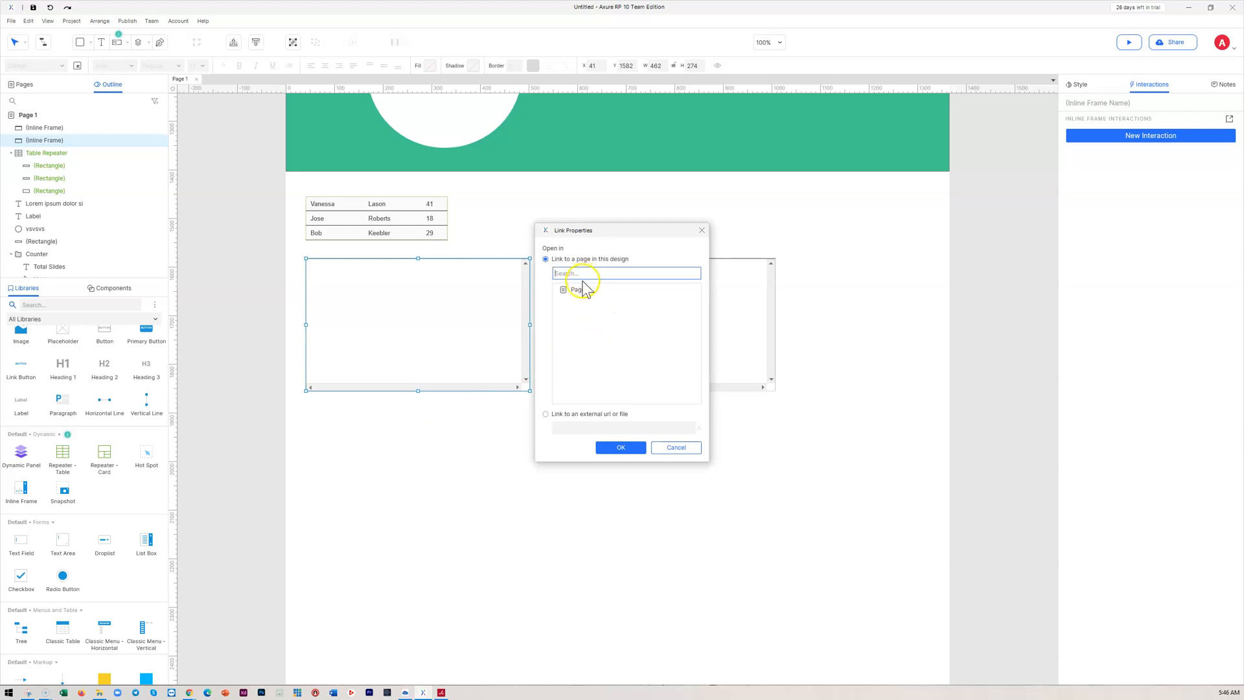
click(545, 415)
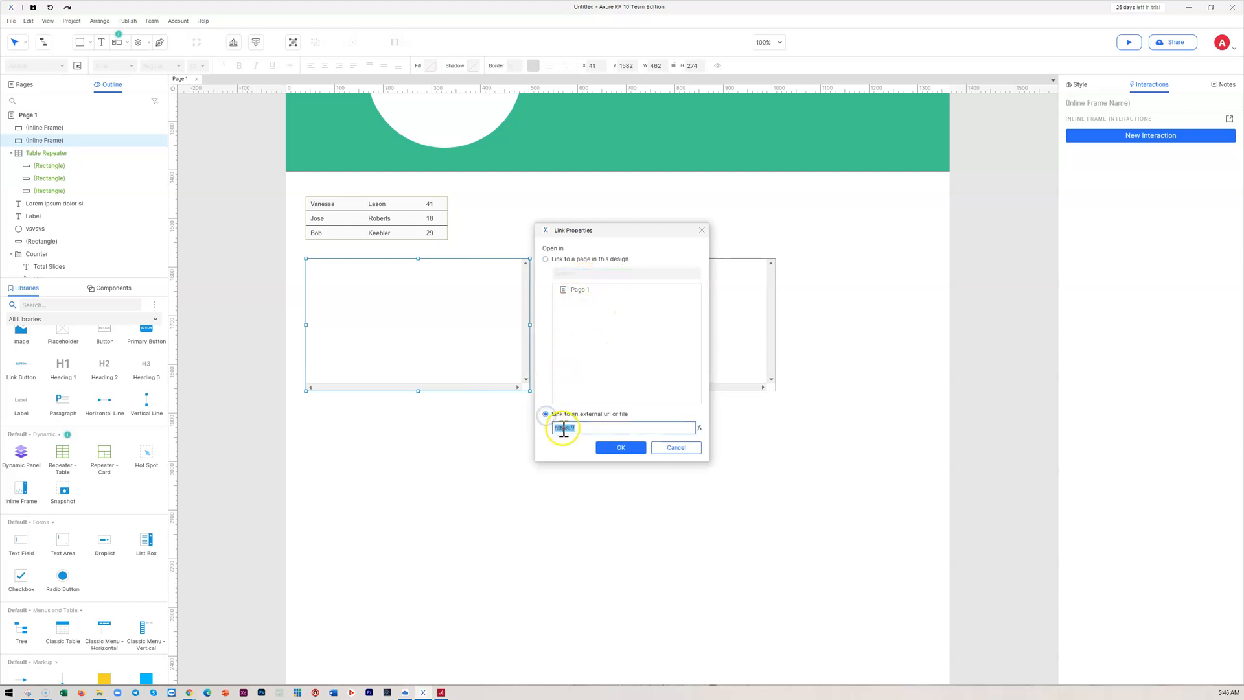
key(ctrl+v)
click(621, 447)
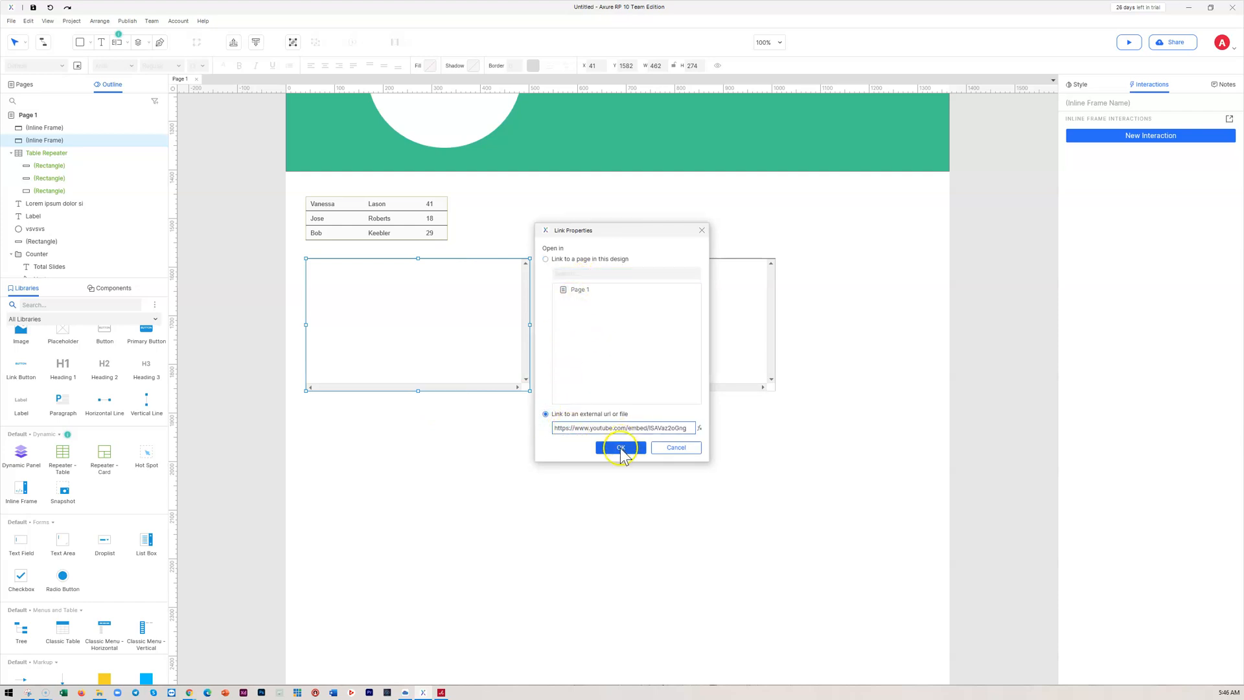
Toggle off the left inline frame's border and set its scrollbars to Never Scroll
right_click(442, 313)
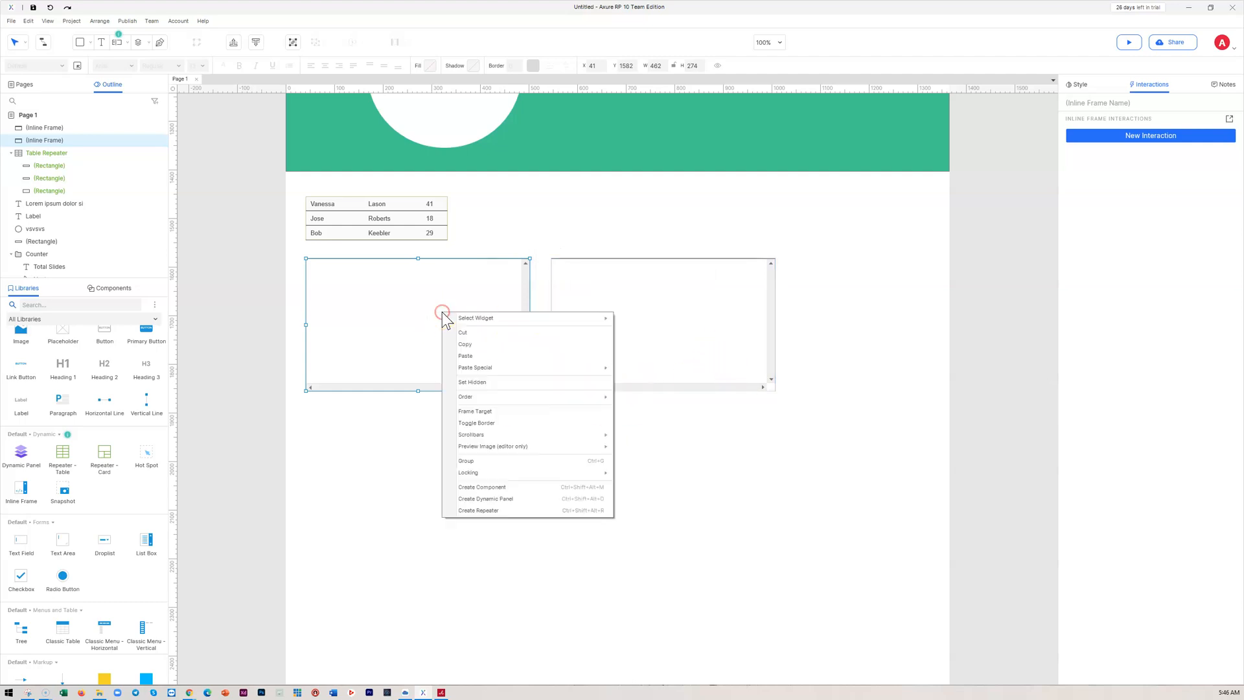
click(492, 423)
right_click(467, 348)
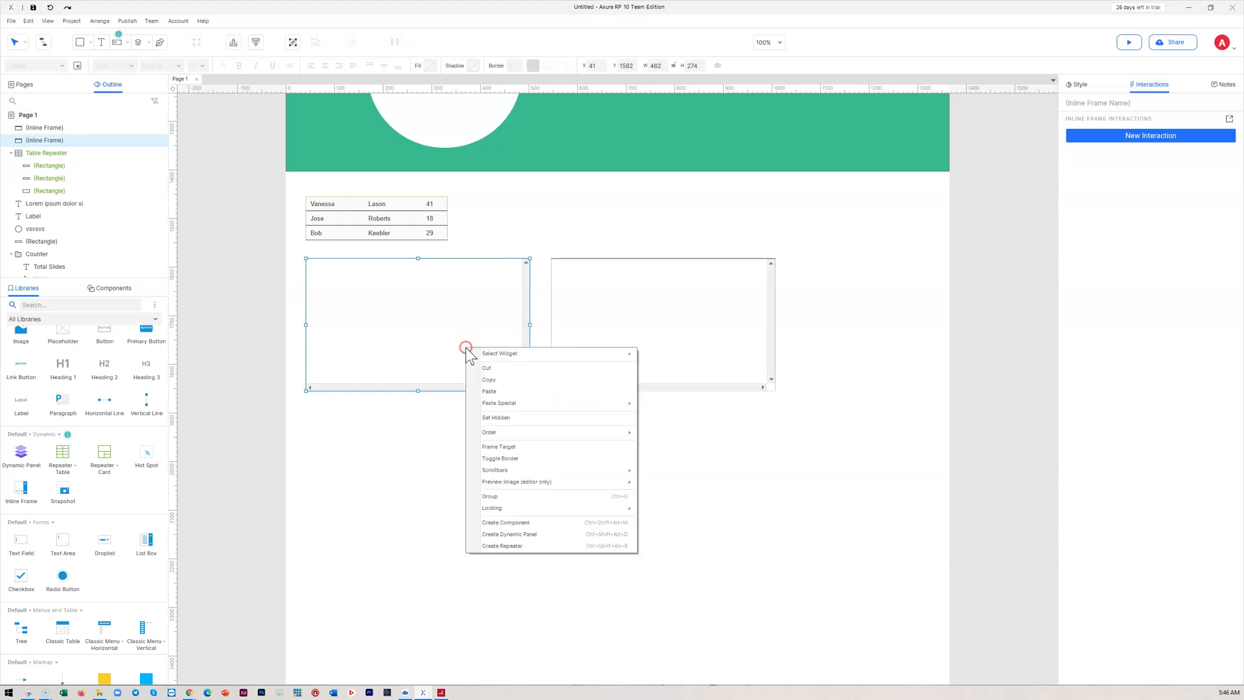
mouse_move(532, 435)
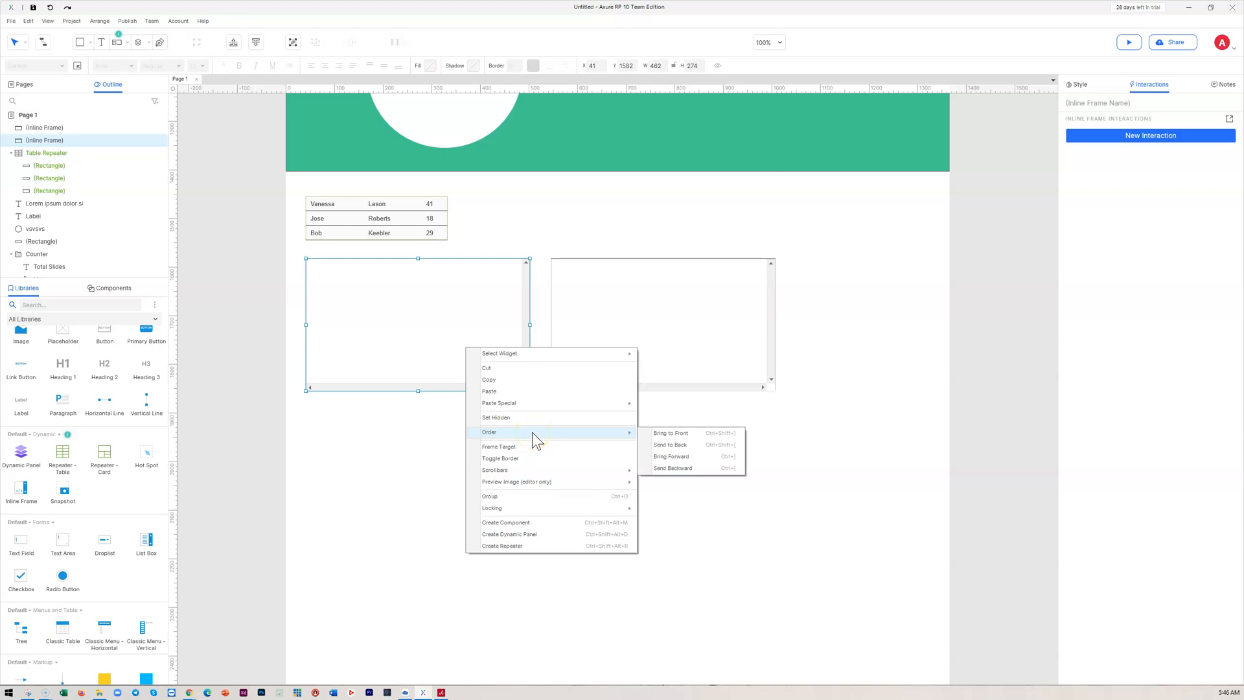
click(524, 468)
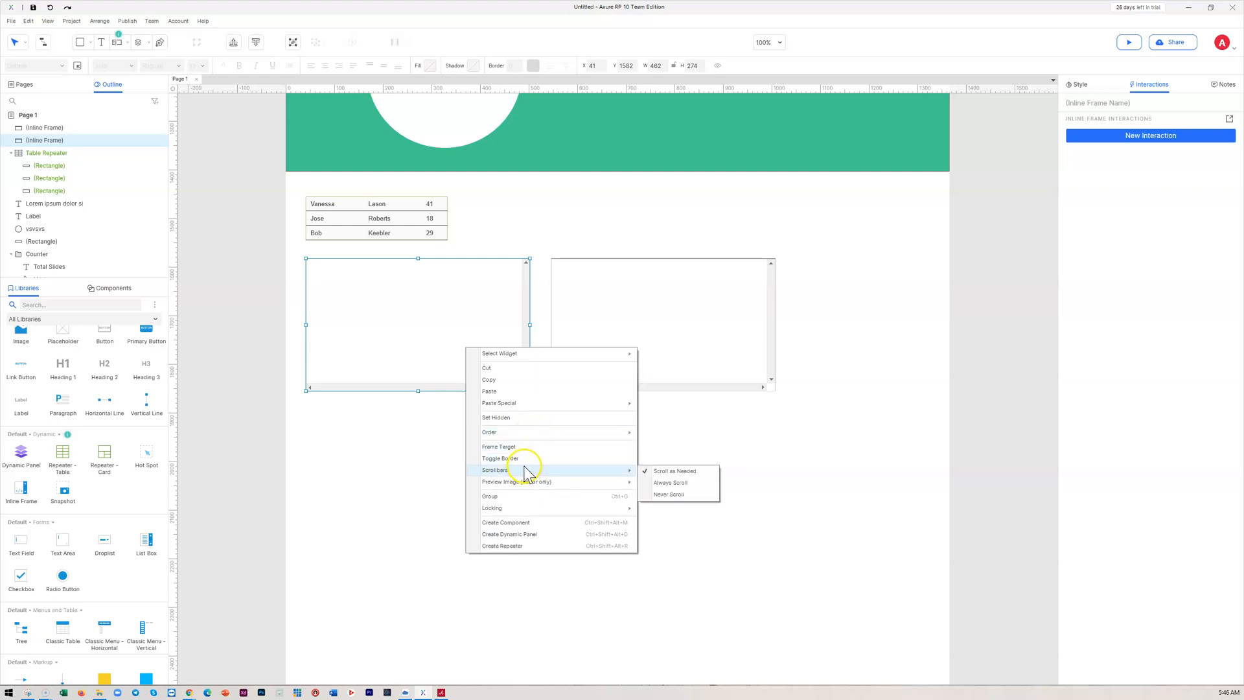
click(667, 496)
Set the right inline frame's scrollbars to Never Scroll and toggle off its border
click(658, 306)
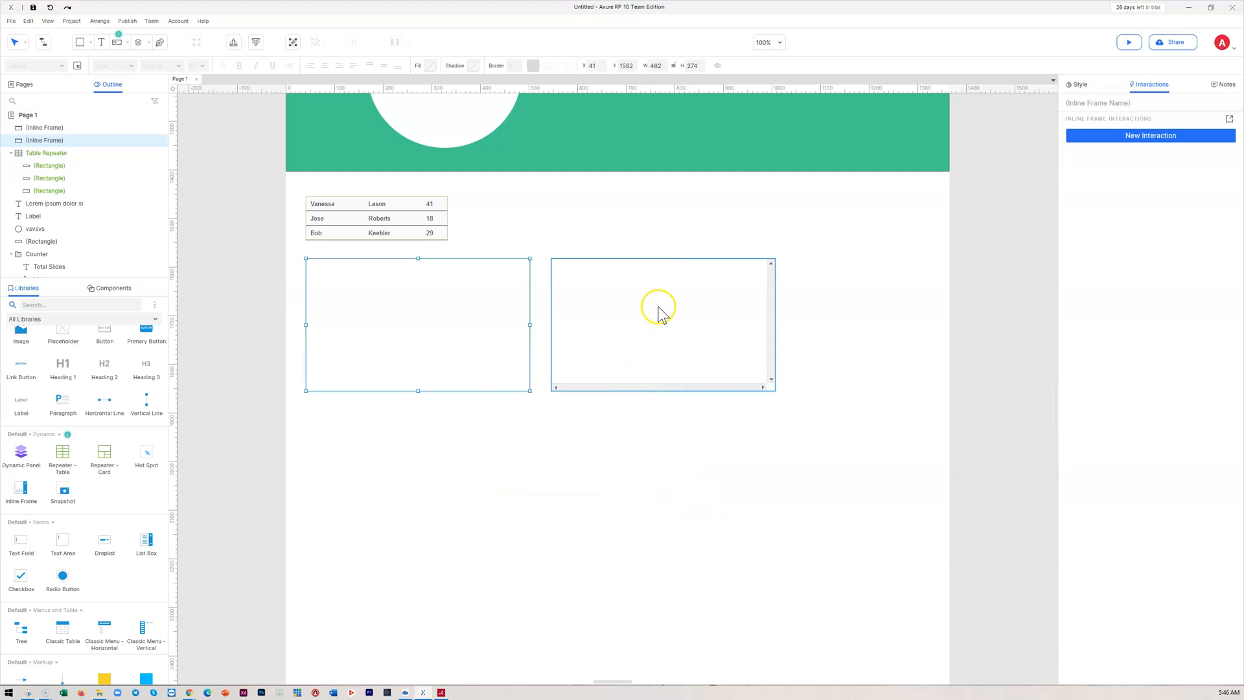
right_click(658, 306)
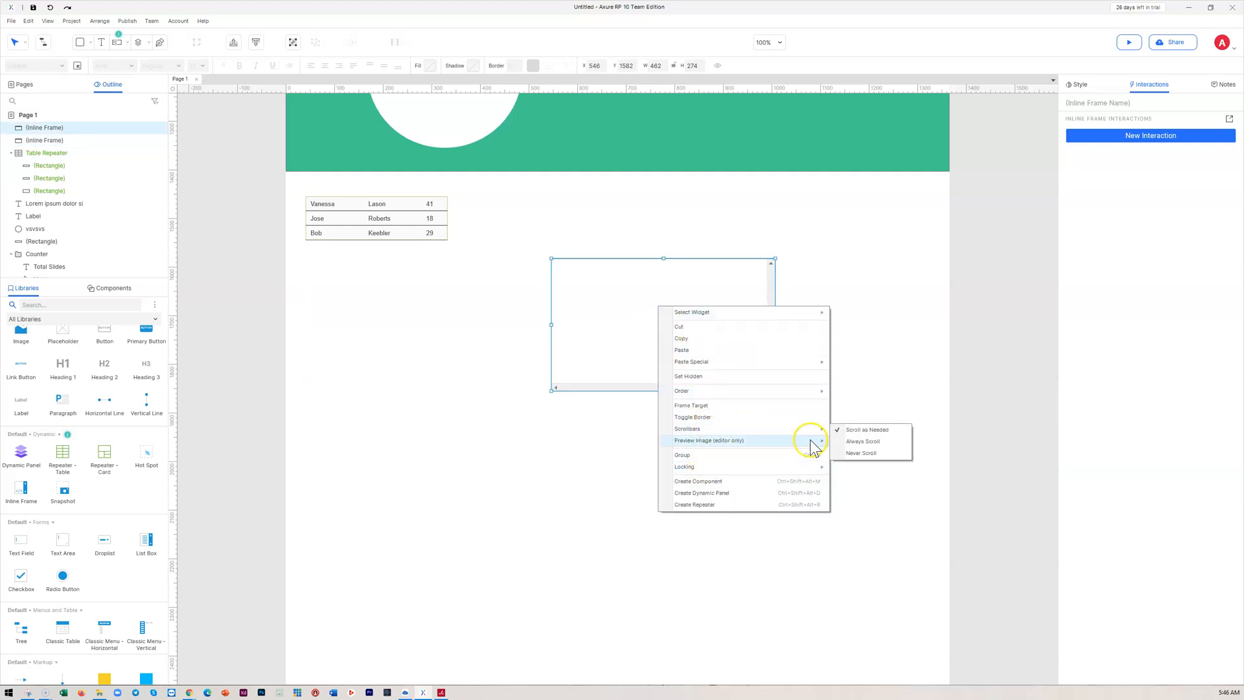
click(859, 457)
click(651, 335)
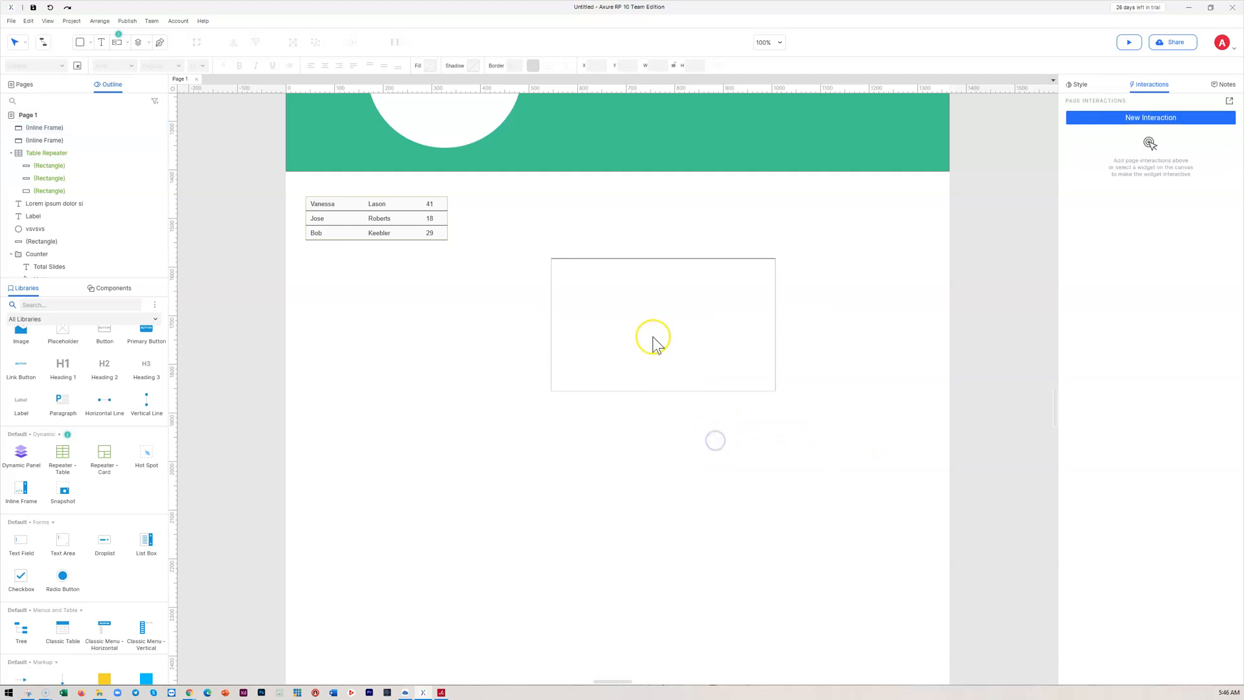
right_click(644, 319)
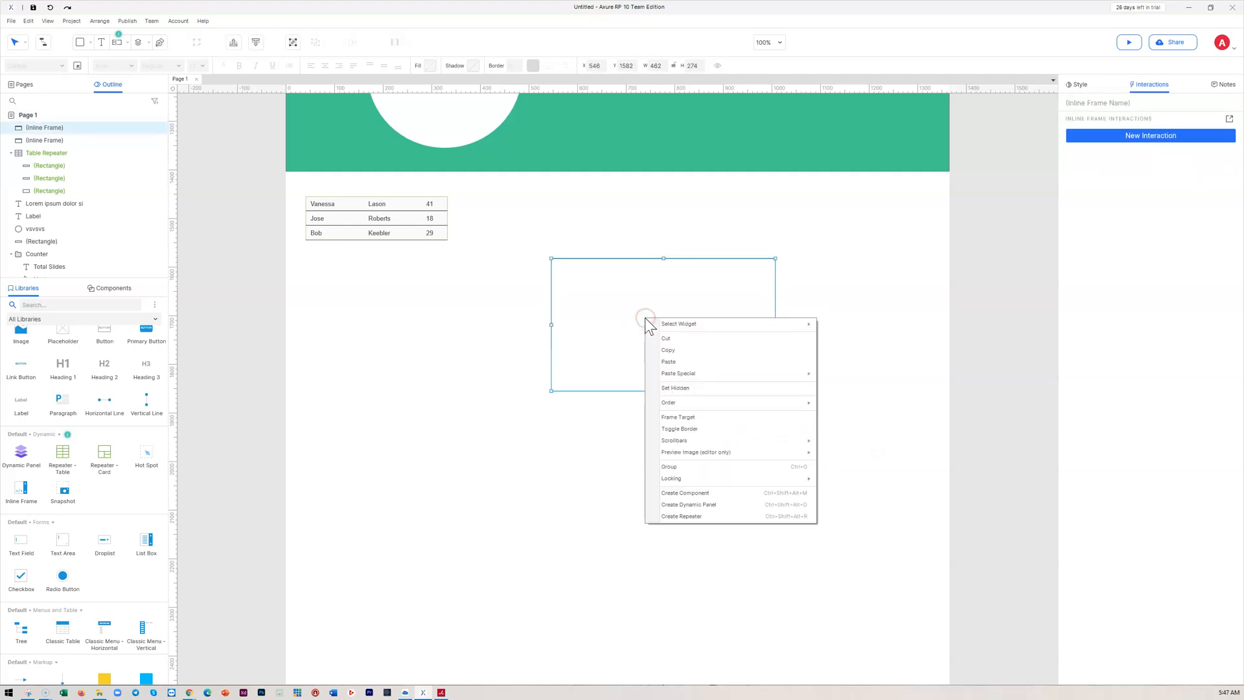
mouse_move(697, 443)
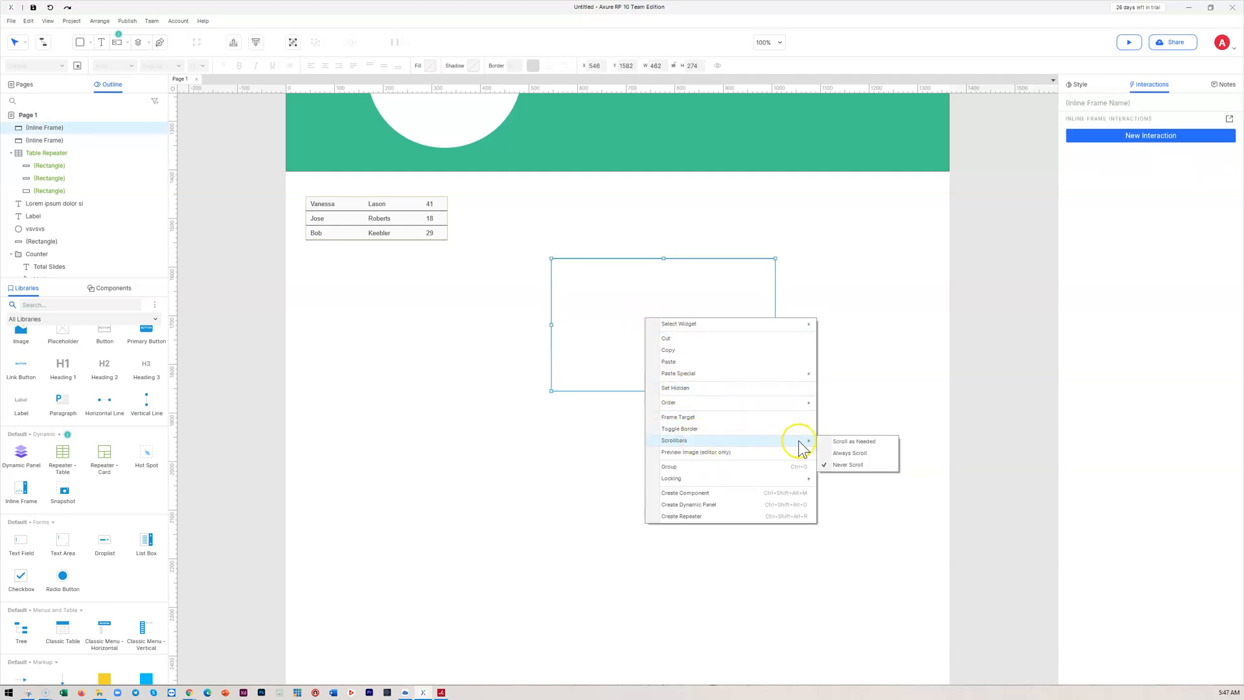
click(850, 453)
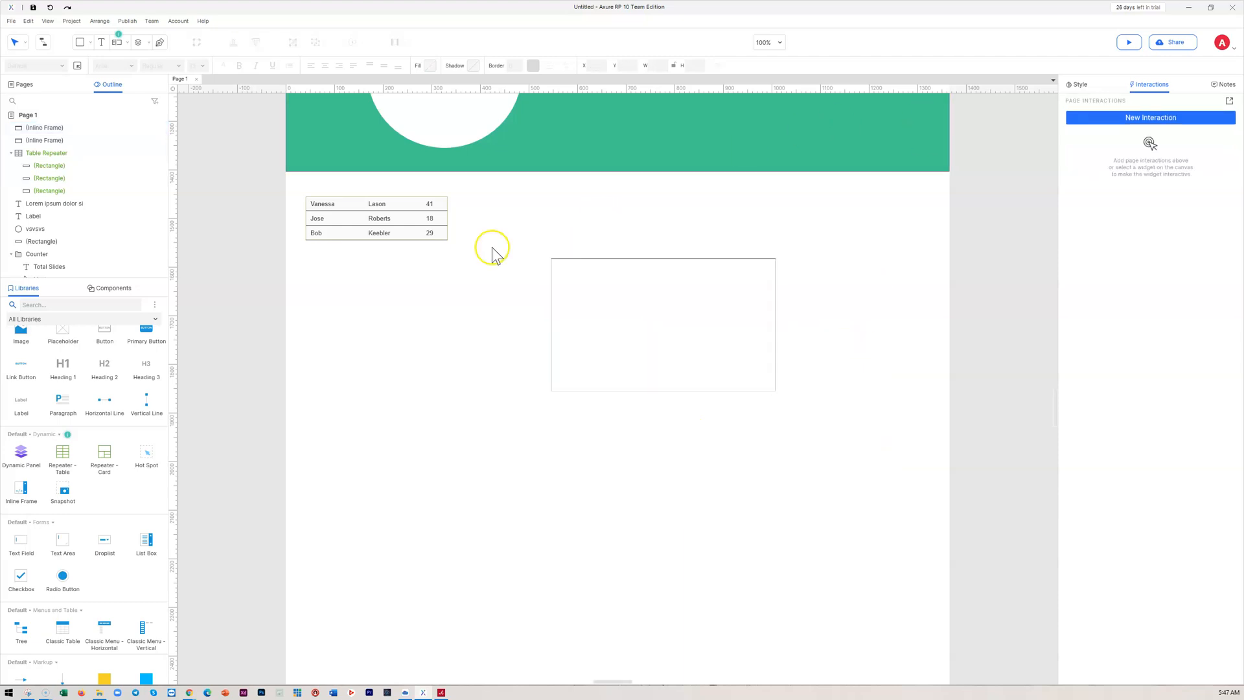
click(645, 314)
right_click(643, 312)
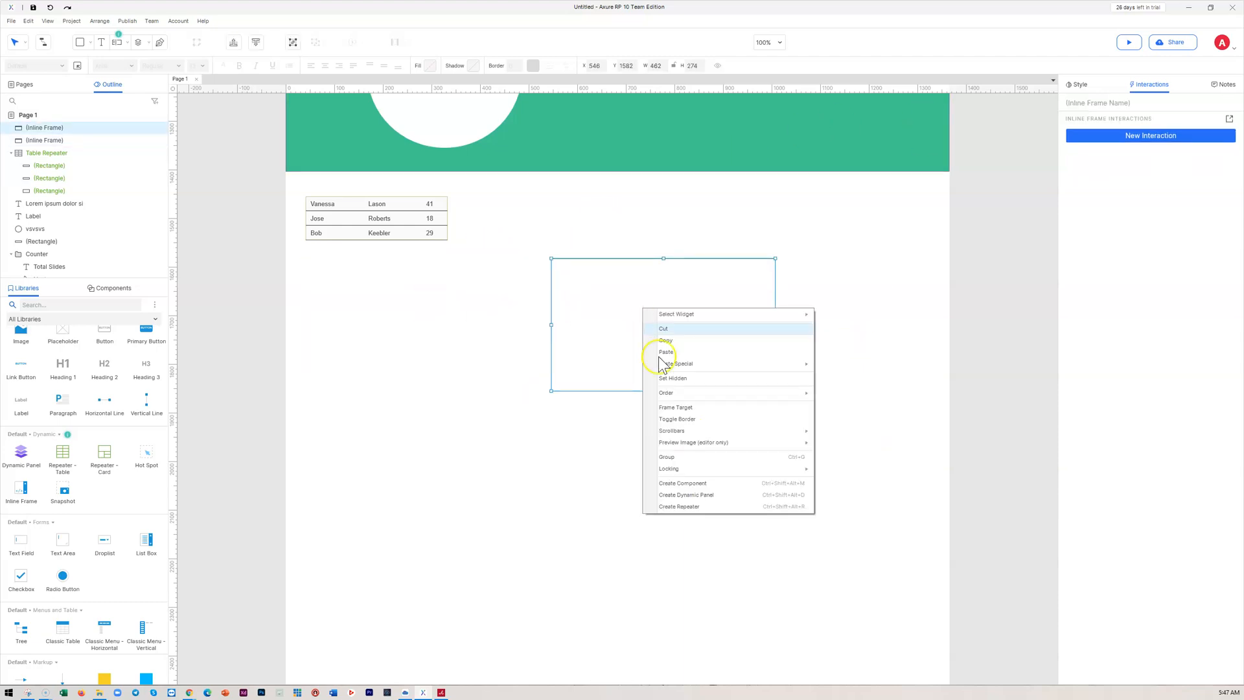
click(675, 417)
click(602, 420)
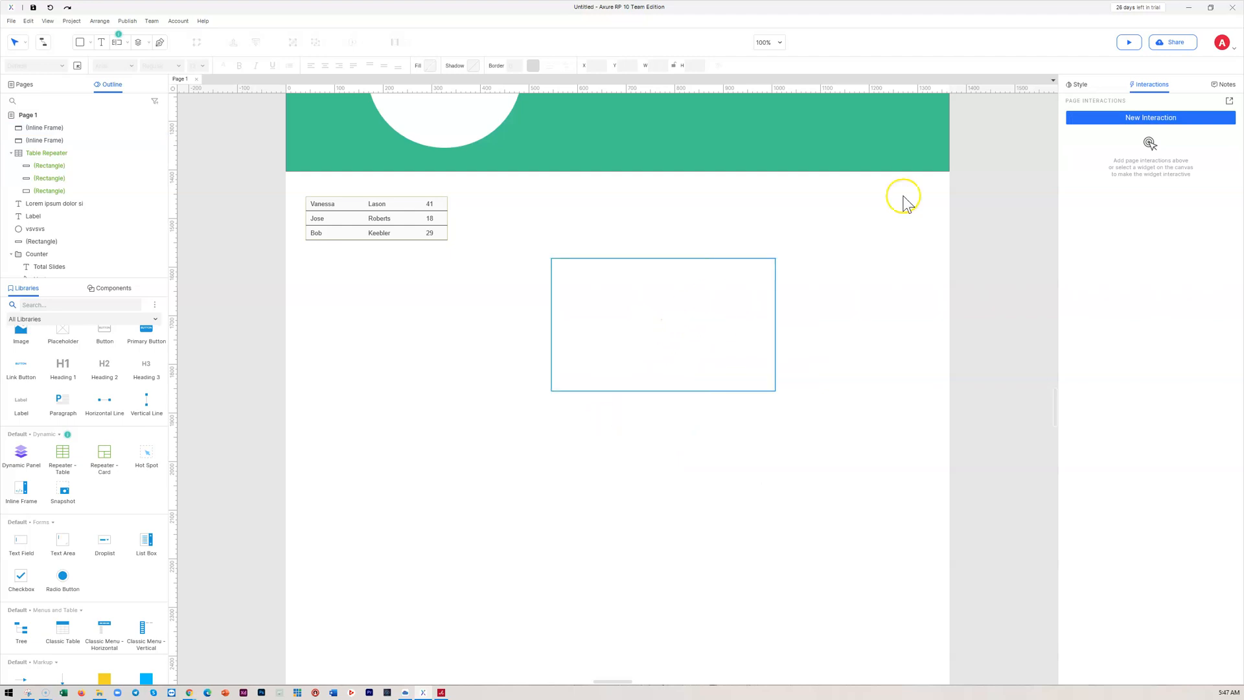
Preview the page in the browser, check the embedded video and map below the table, and return to the editor
click(1129, 43)
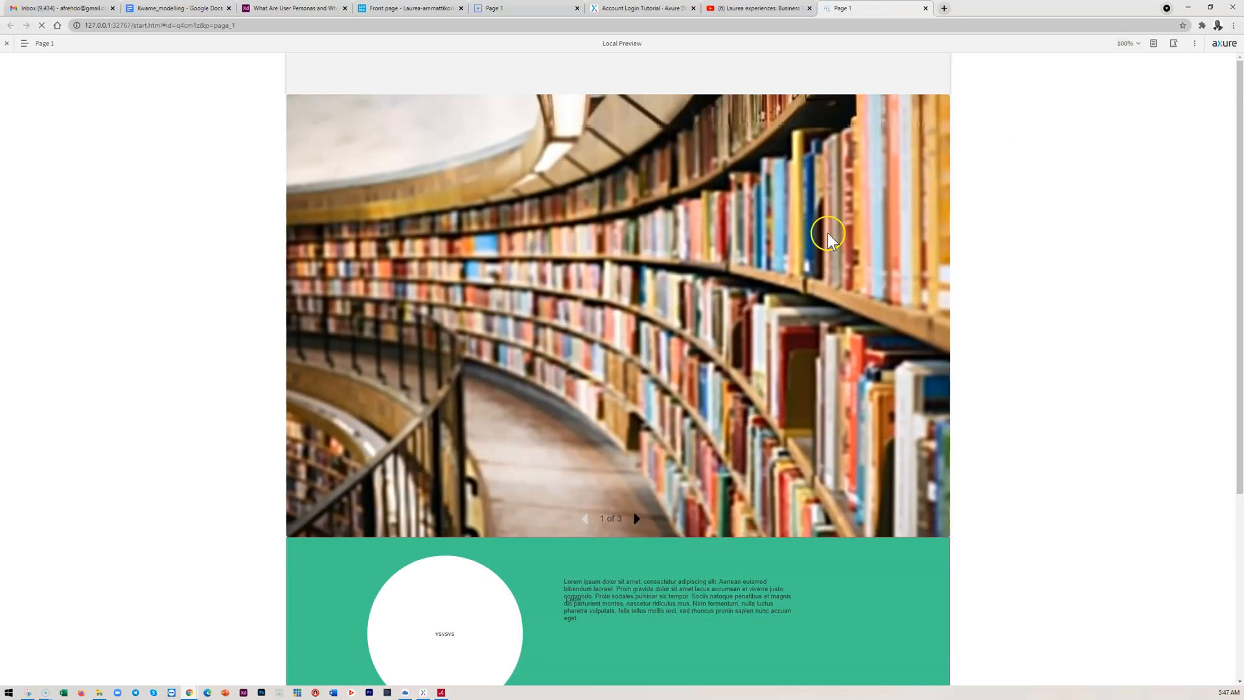
scroll(730, 298, down, 4)
scroll(632, 437, down, 1)
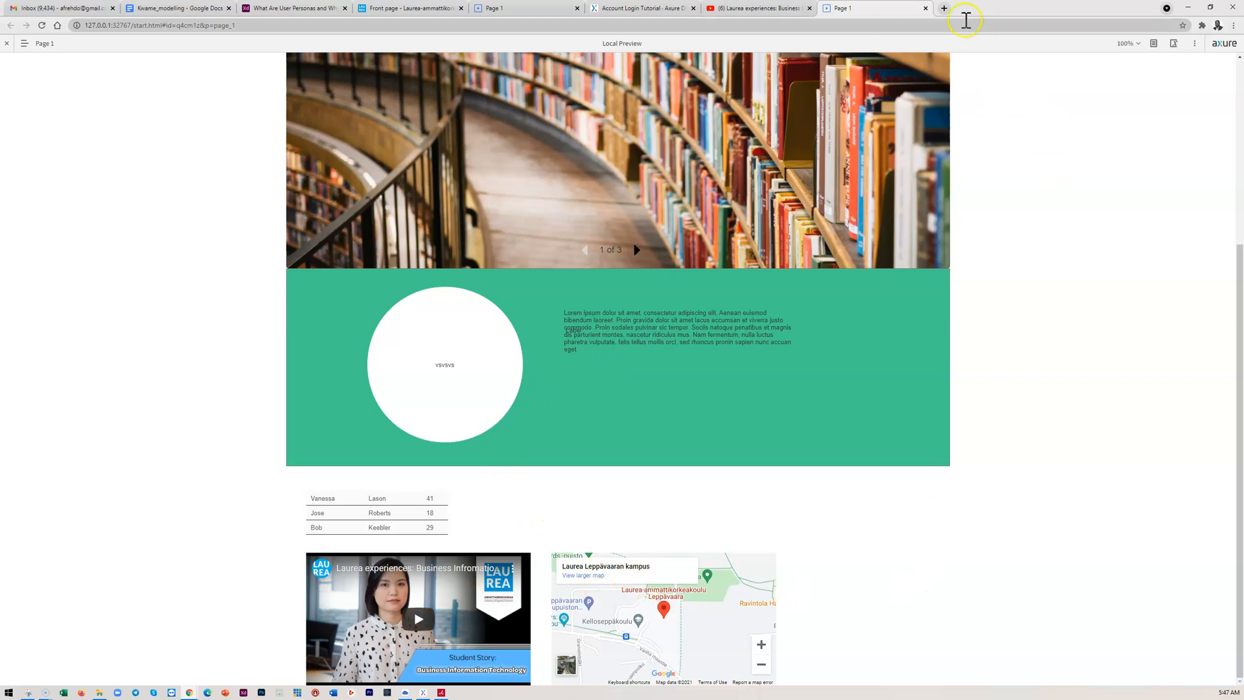
click(1189, 9)
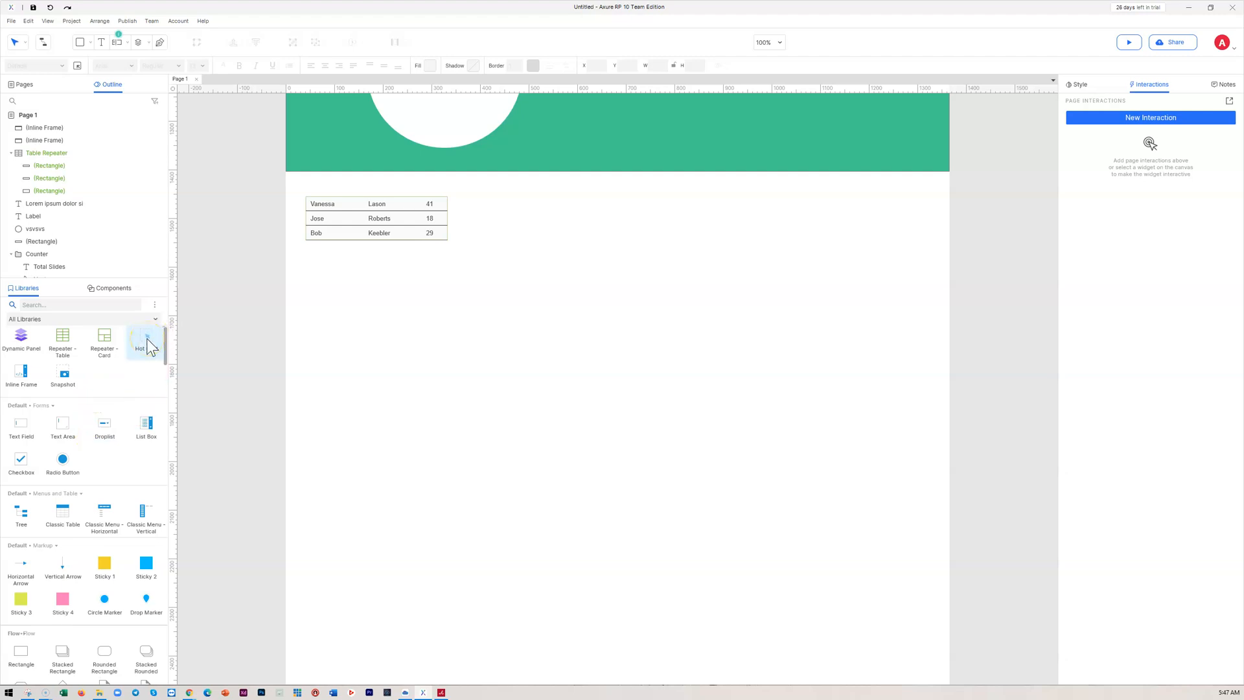
Place a text area below the two inline frames and enlarge it to about 495 by 358
drag(149, 347, 645, 290)
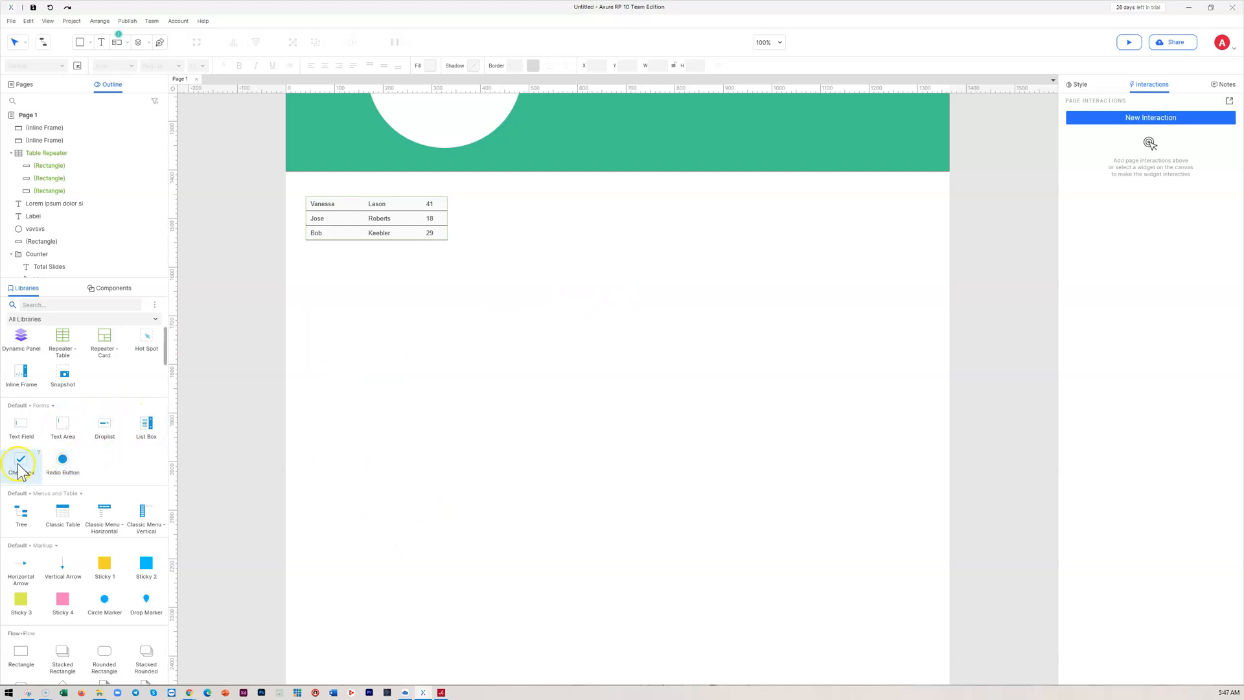
drag(67, 428, 362, 308)
drag(477, 361, 547, 572)
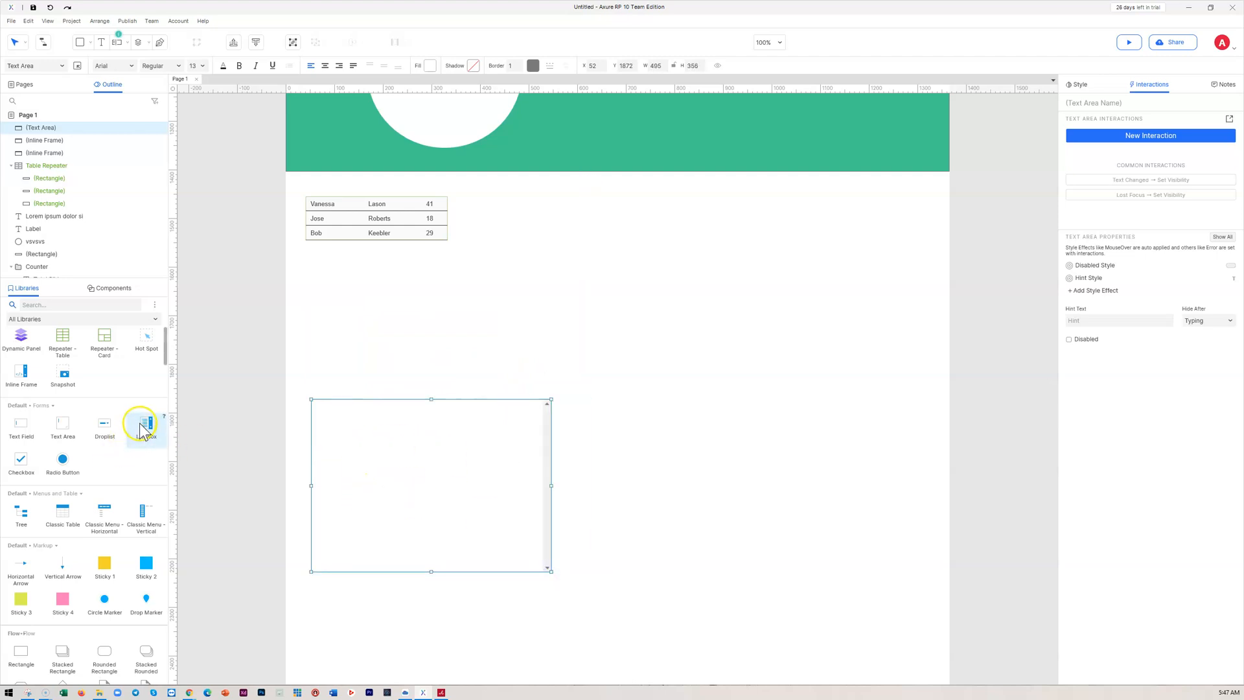
Add a list box to the right of the text area and a droplist beneath the list box
drag(144, 425, 616, 400)
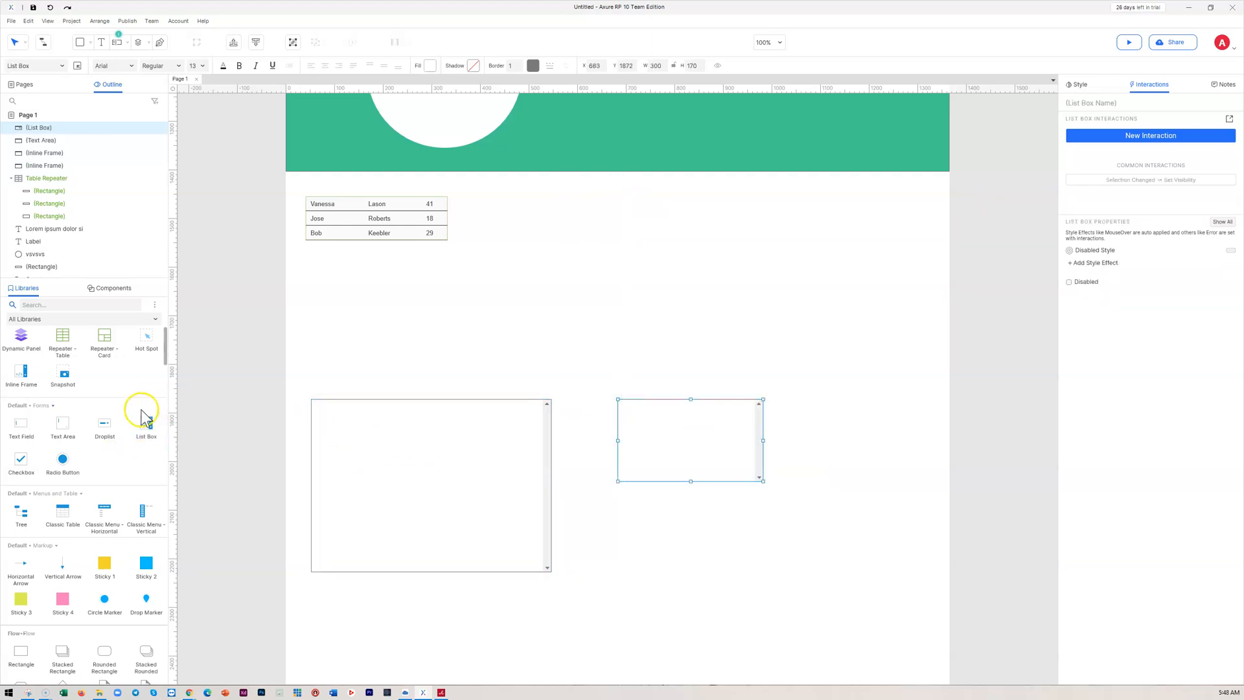
drag(105, 429, 619, 509)
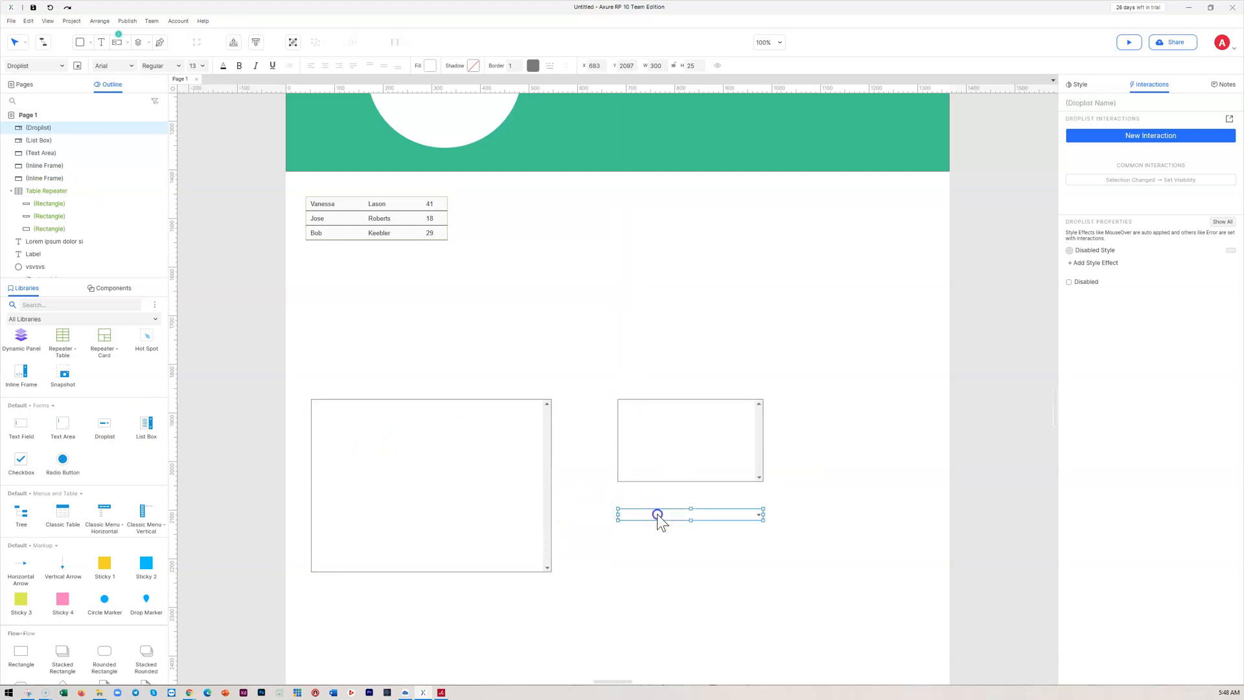
Fill the droplist with the options A, B, C and D
double_click(654, 514)
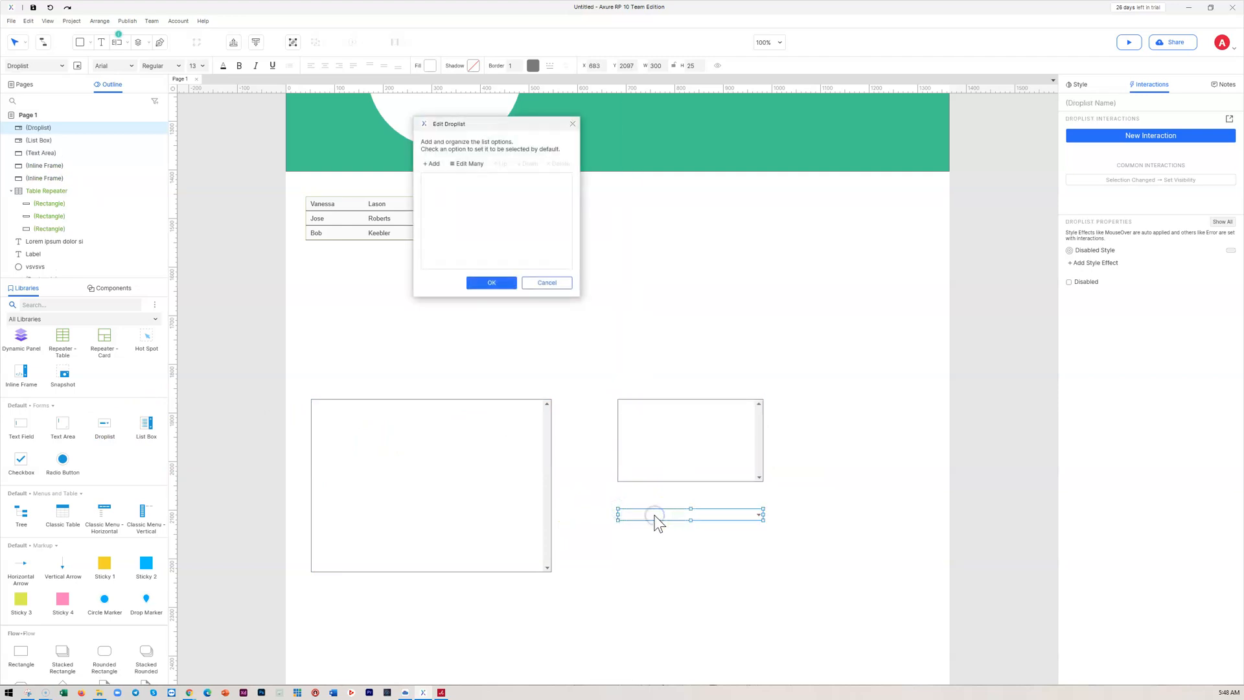
click(432, 164)
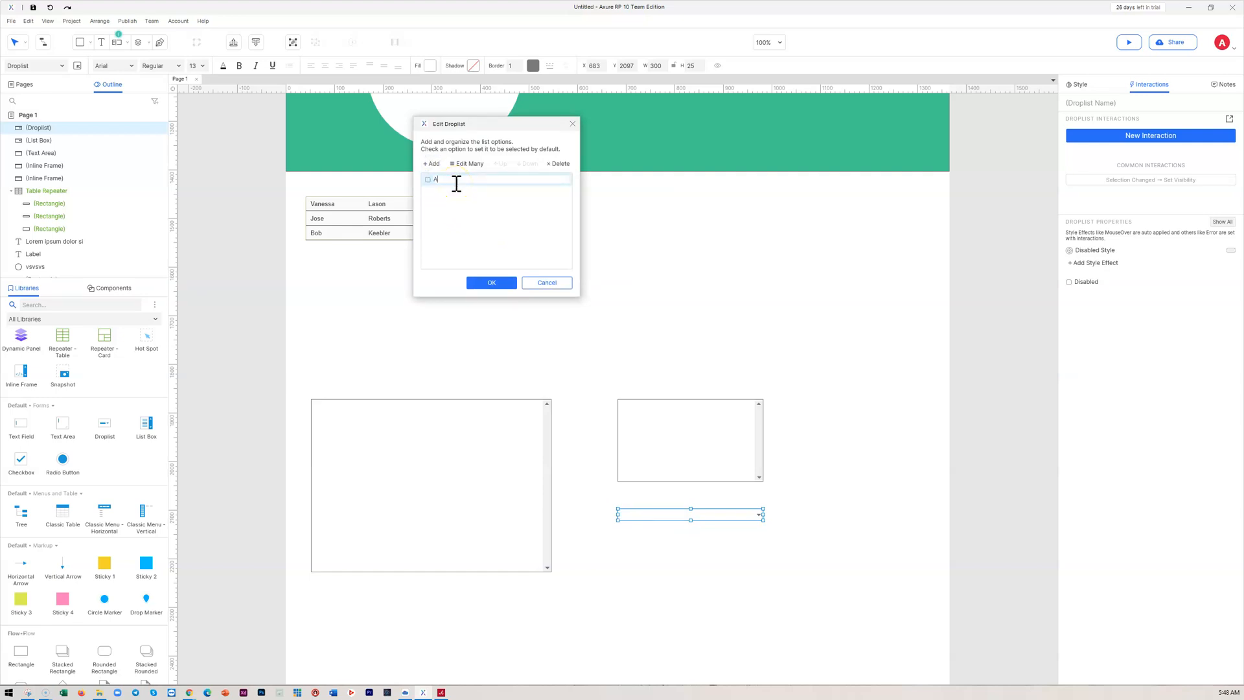
key(Return)
click(469, 164)
click(311, 42)
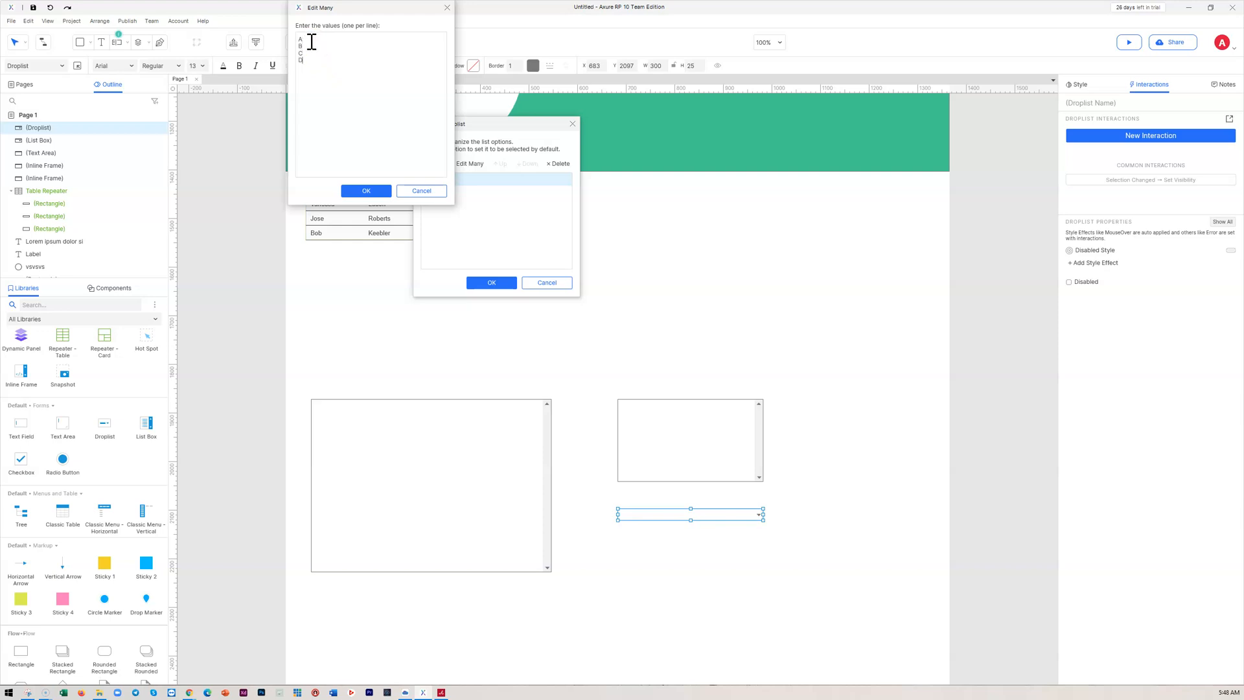
click(366, 191)
click(491, 283)
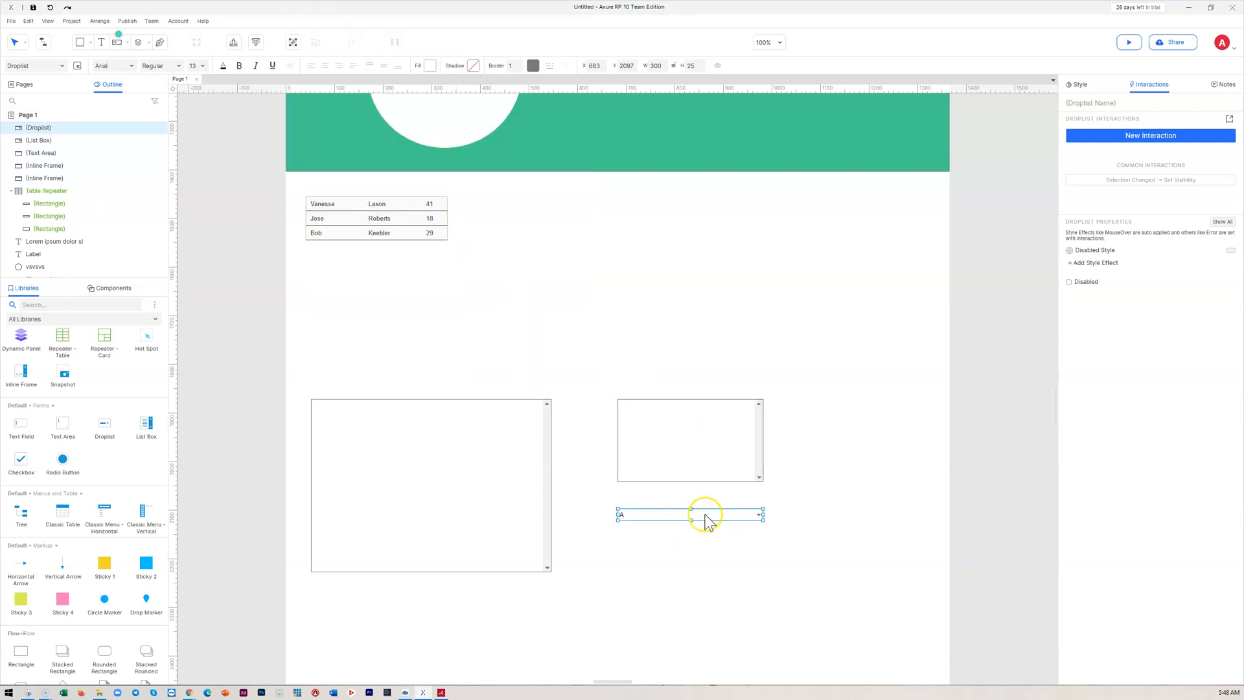
click(801, 544)
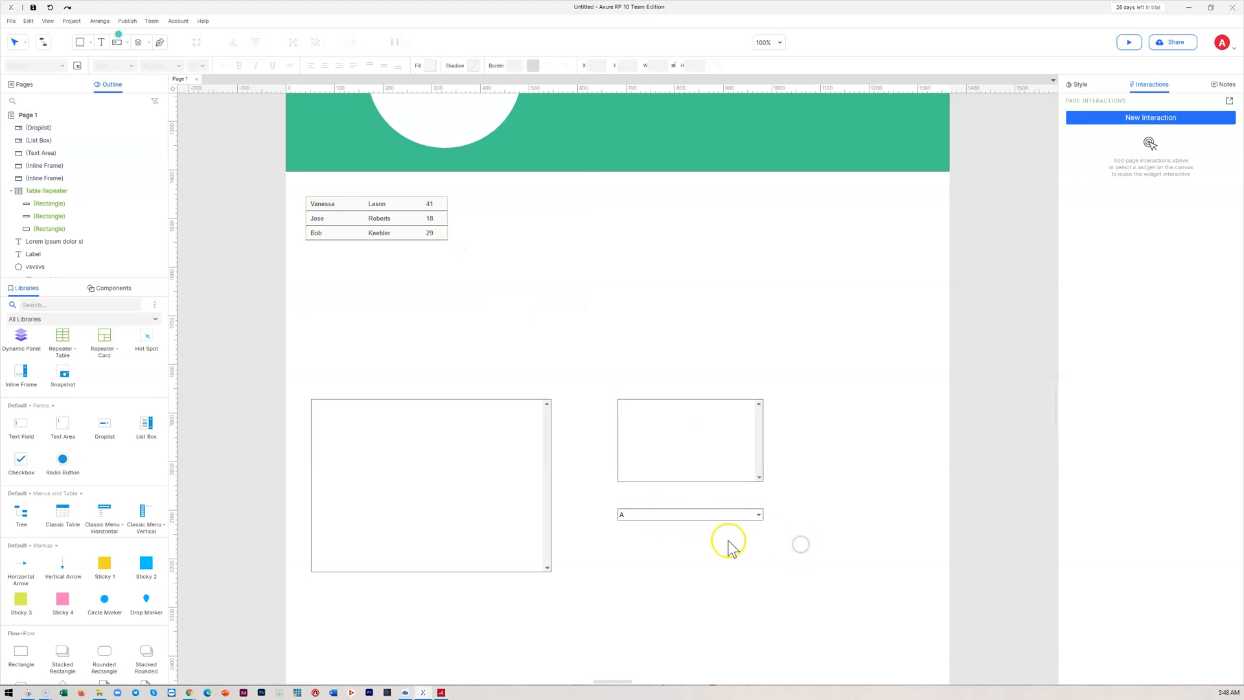
Fill the list box with the options A, B, C and D
double_click(695, 453)
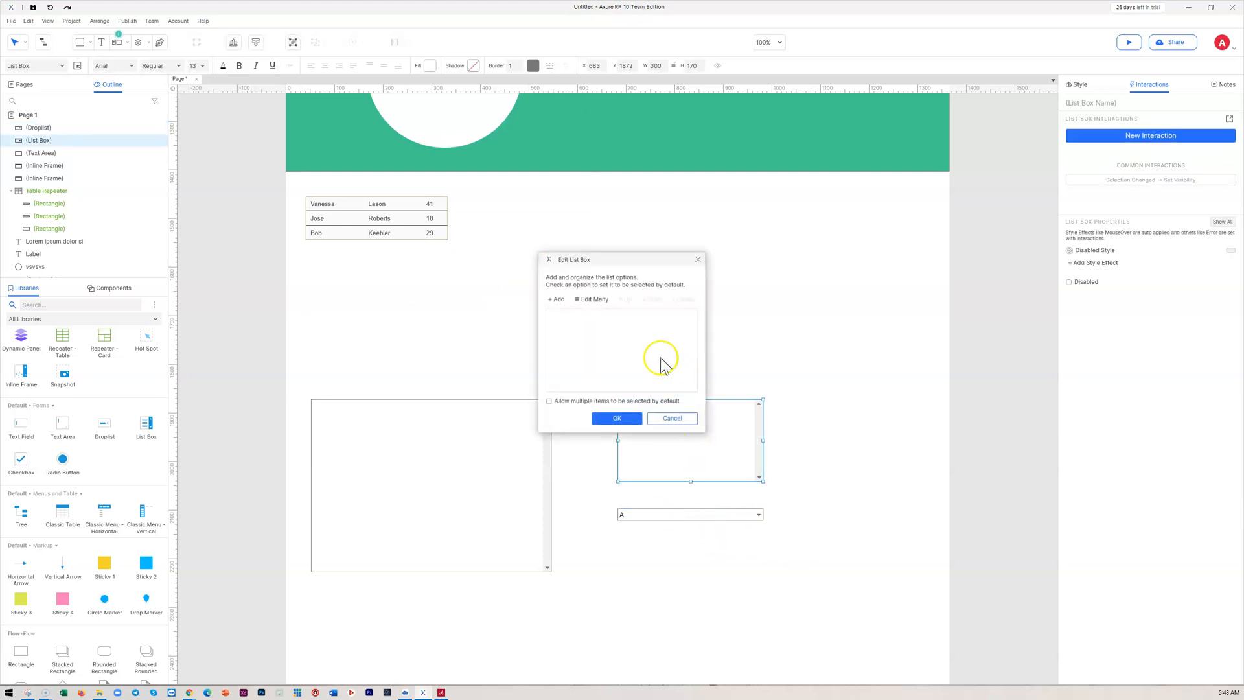
click(591, 300)
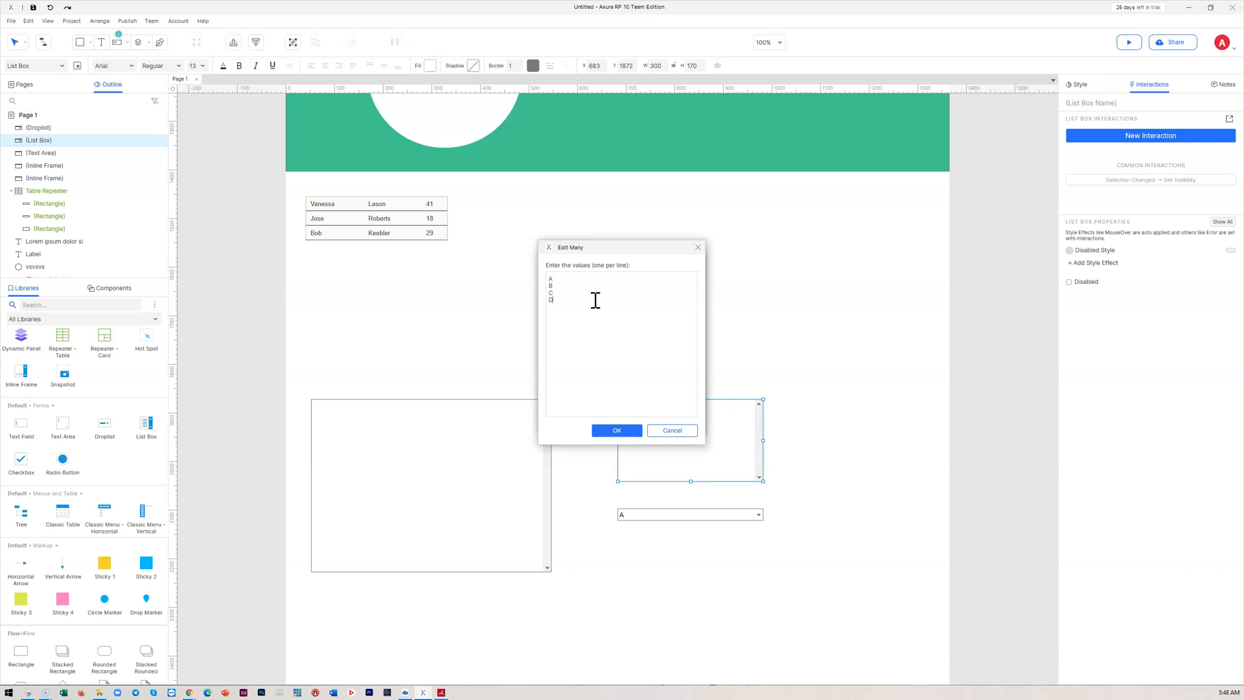
click(618, 430)
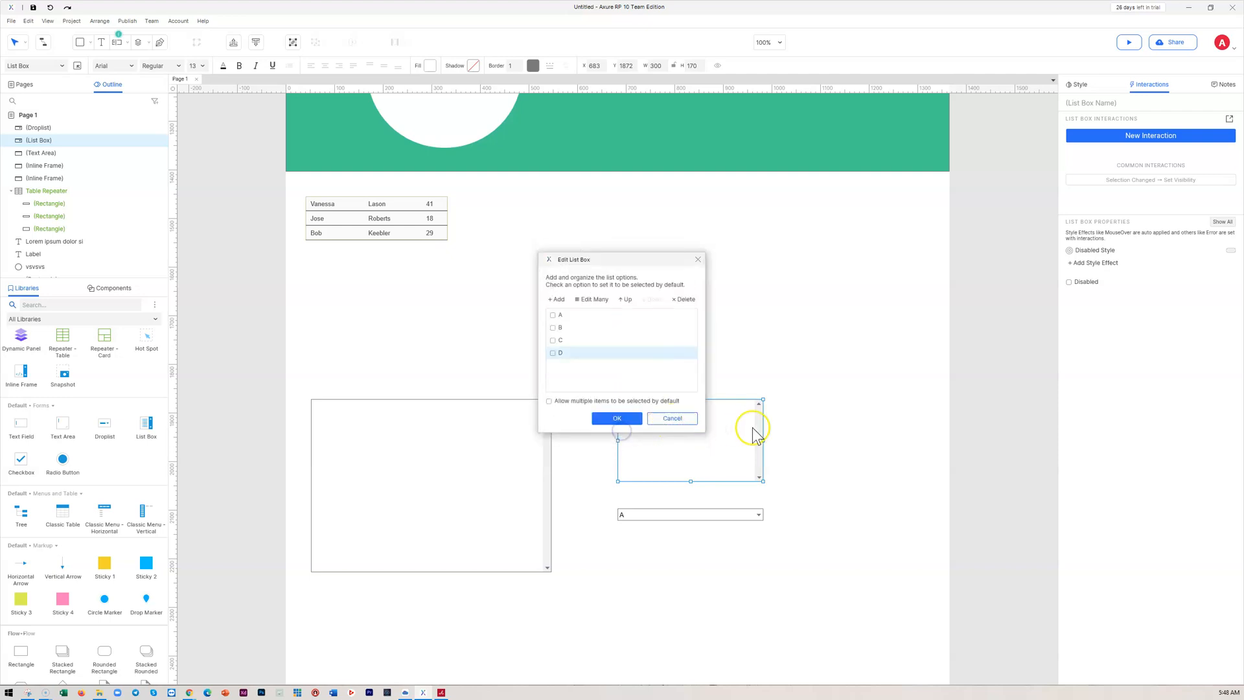
click(614, 420)
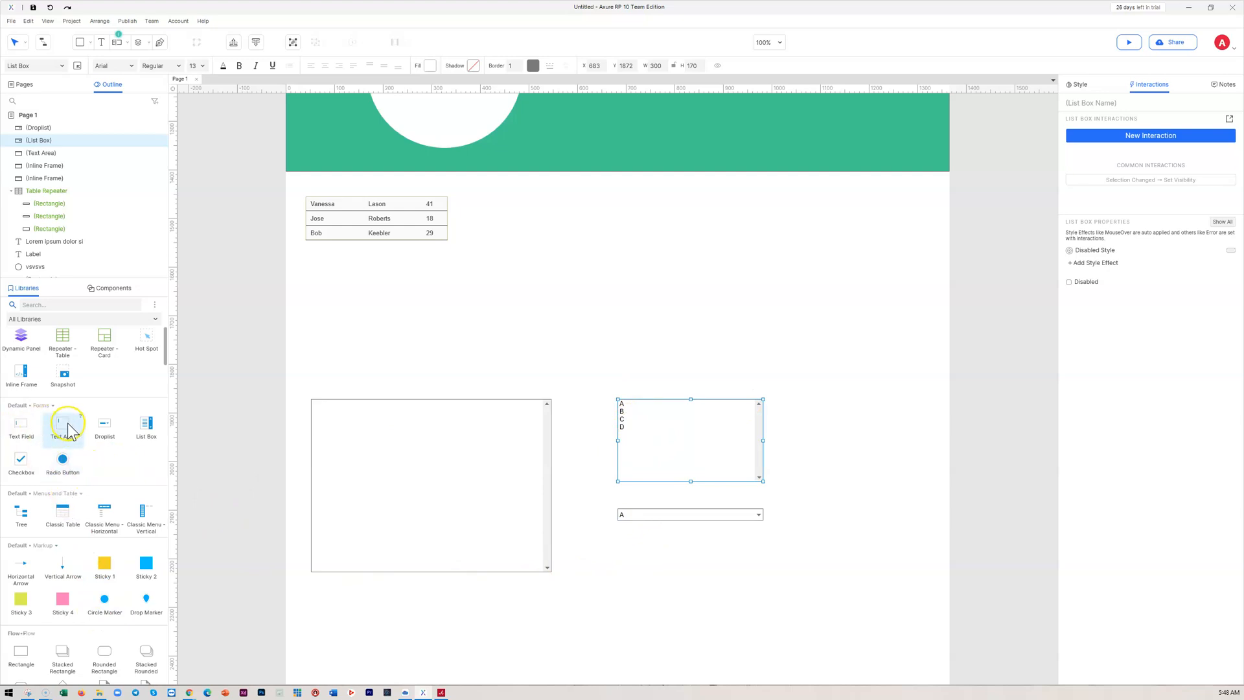
Add a text field about 300 by 64 below the droplist and set its corner radius to 4
drag(22, 430, 691, 571)
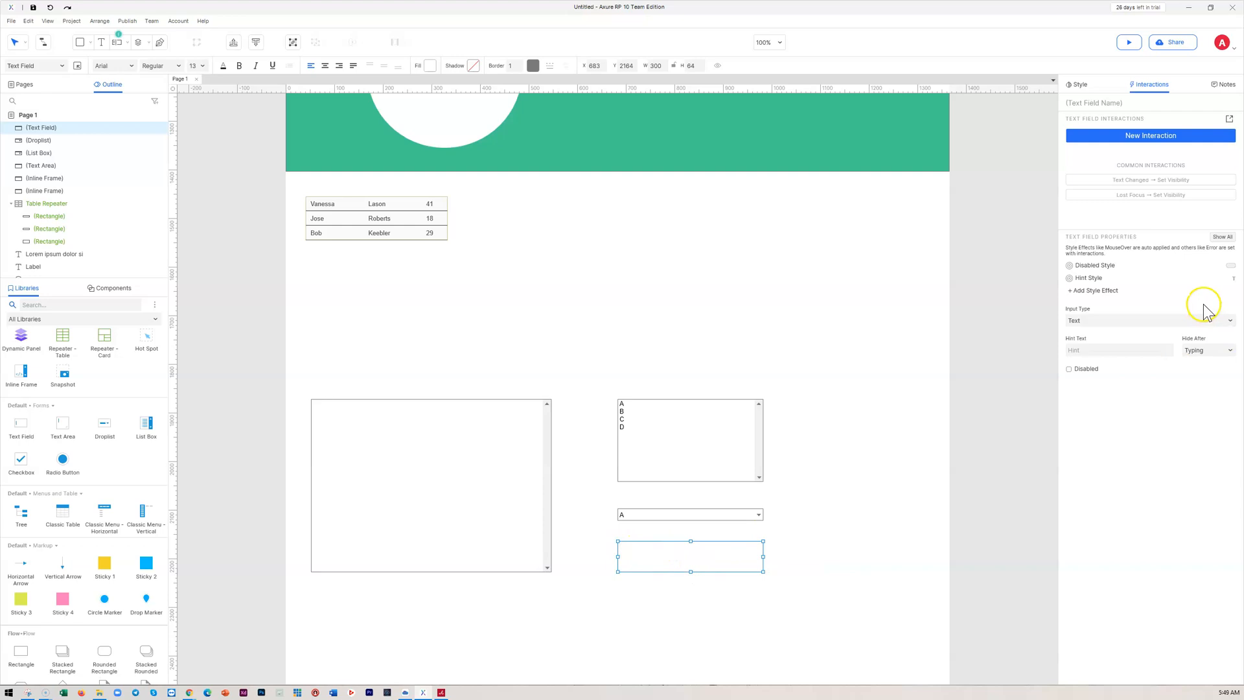
click(1079, 86)
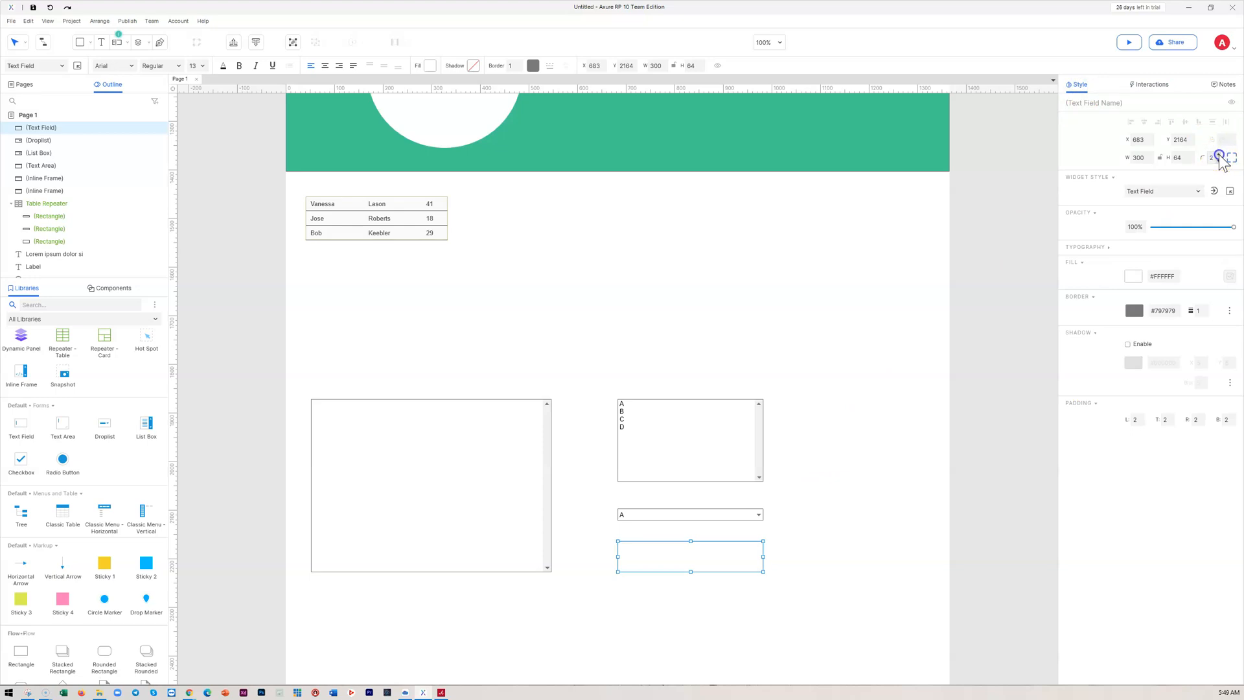
click(804, 506)
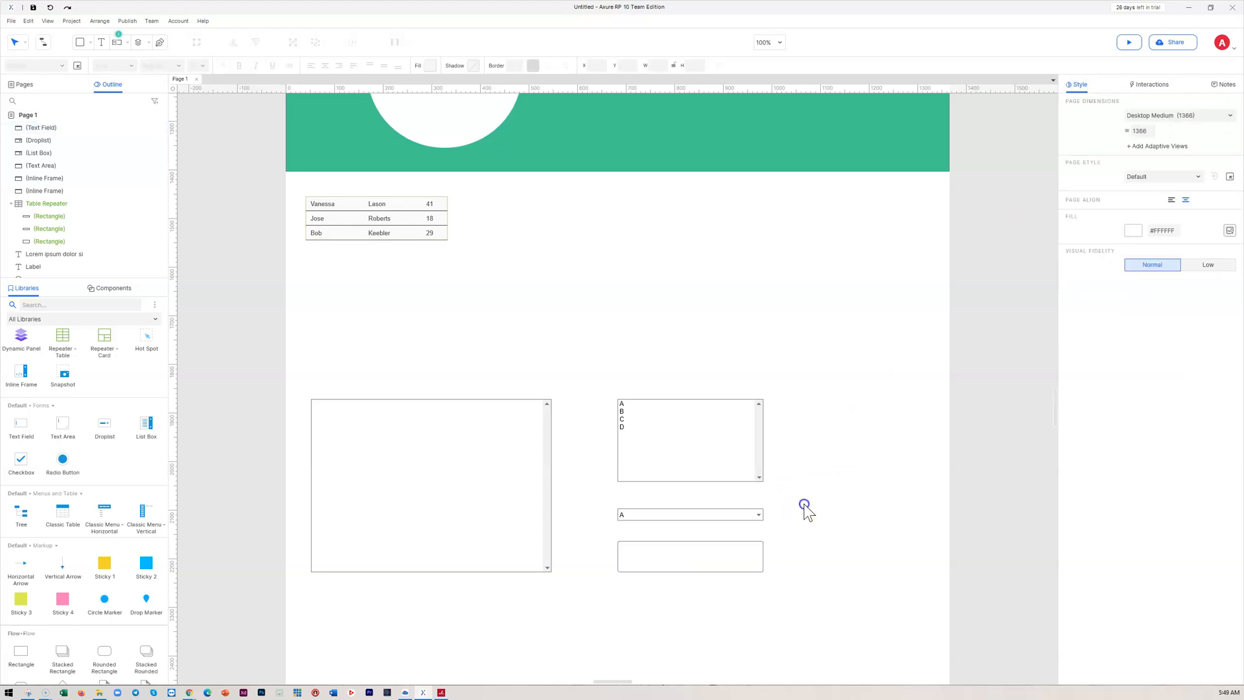
Give the text field the hint text "Enter name" and review the available input types, leaving it as Text
click(661, 562)
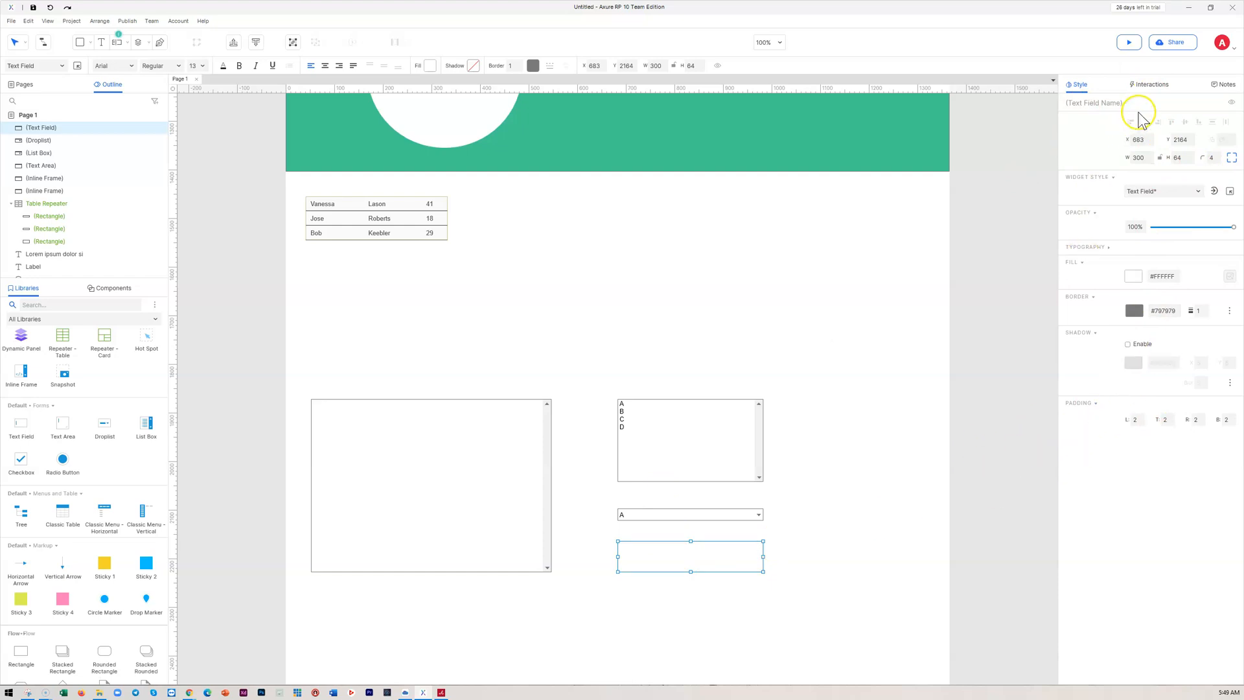
click(1147, 85)
click(1091, 350)
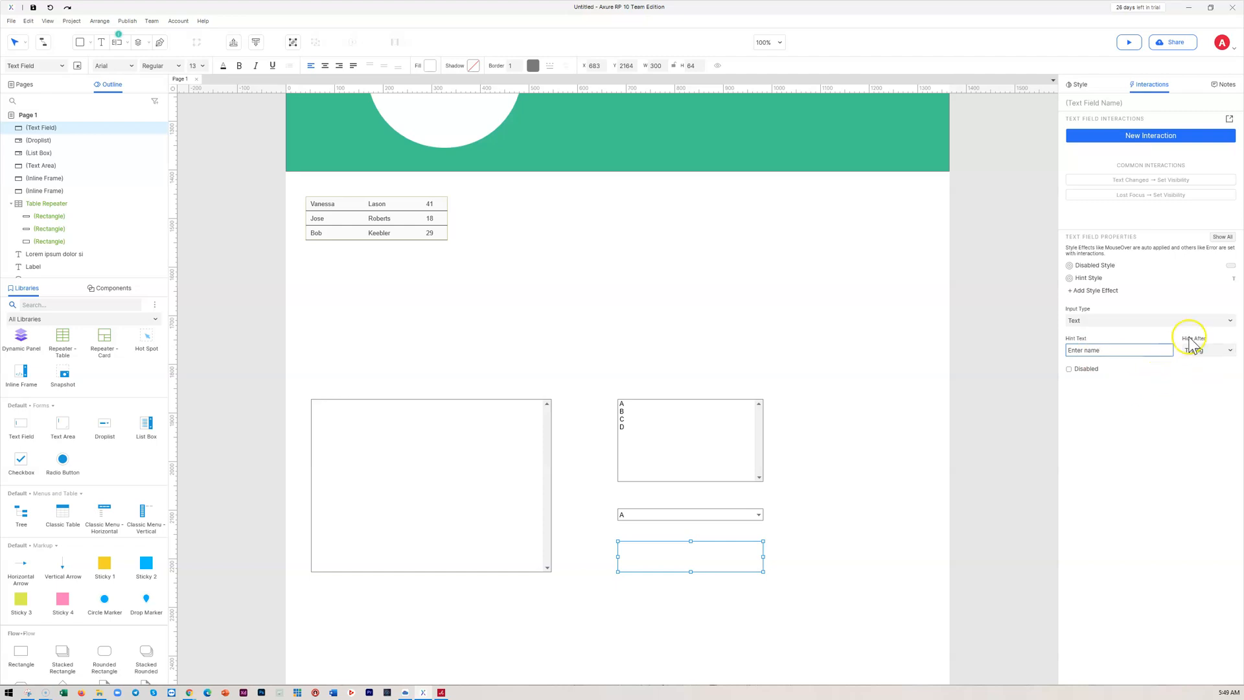
click(1092, 322)
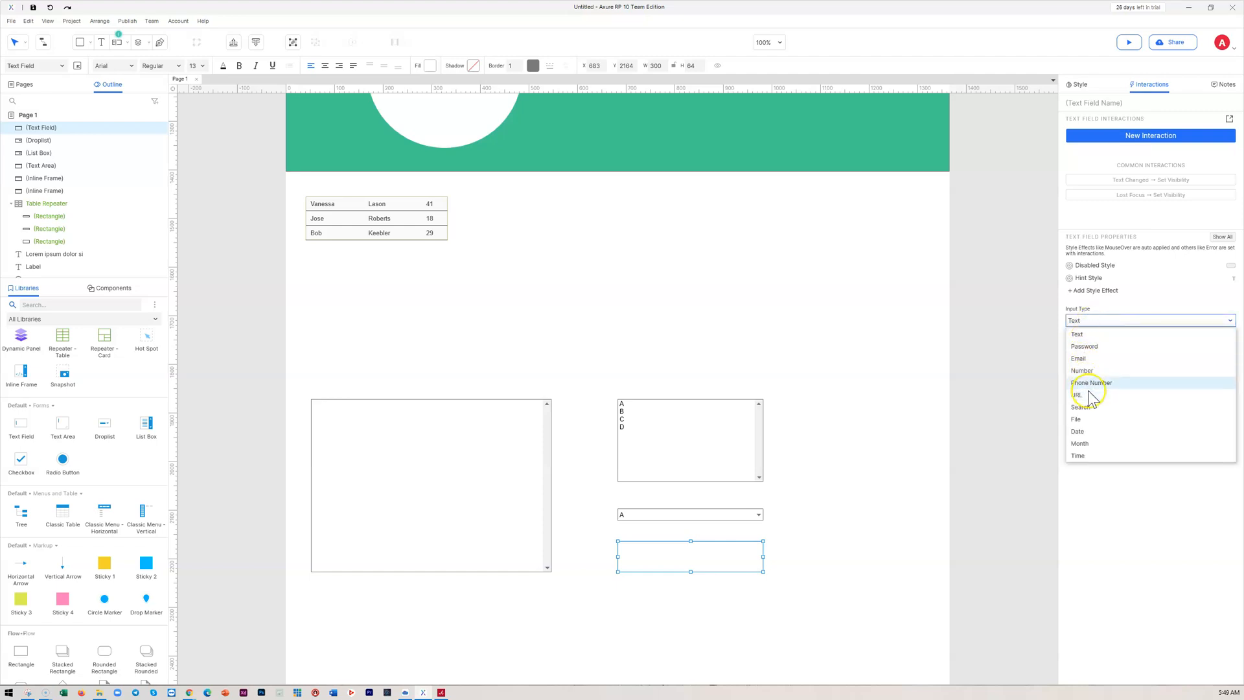
click(1118, 497)
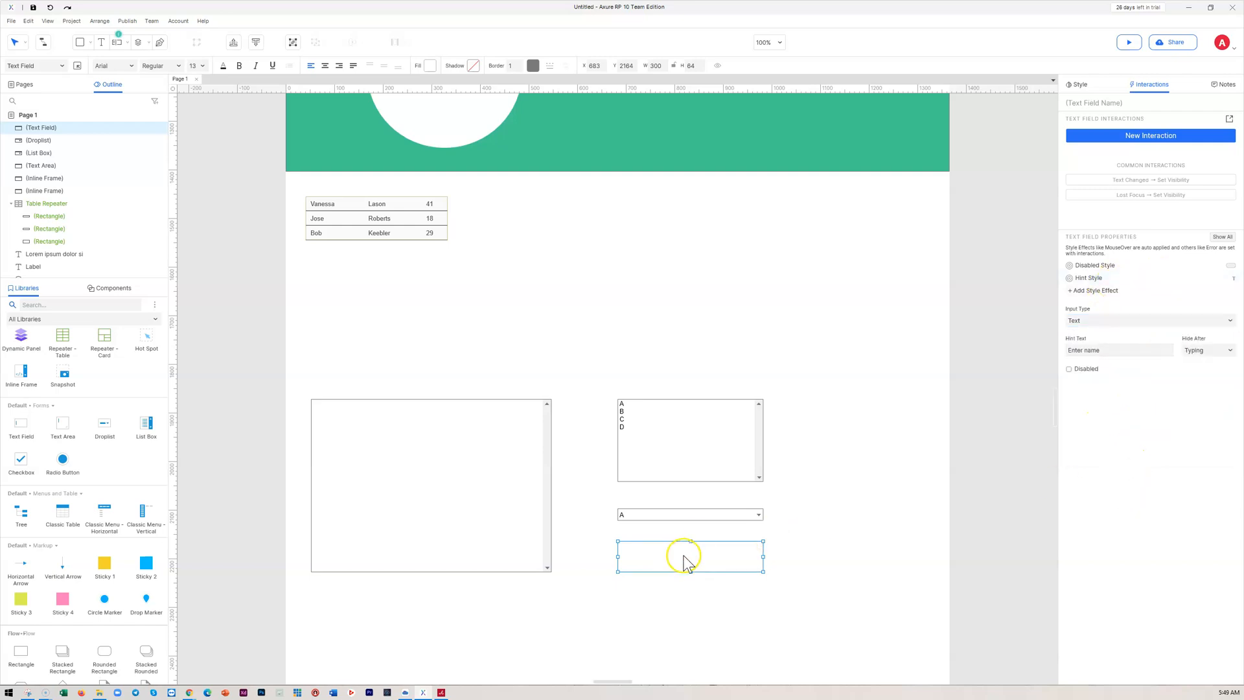
Set the left padding of the text field to 10
click(782, 547)
click(635, 558)
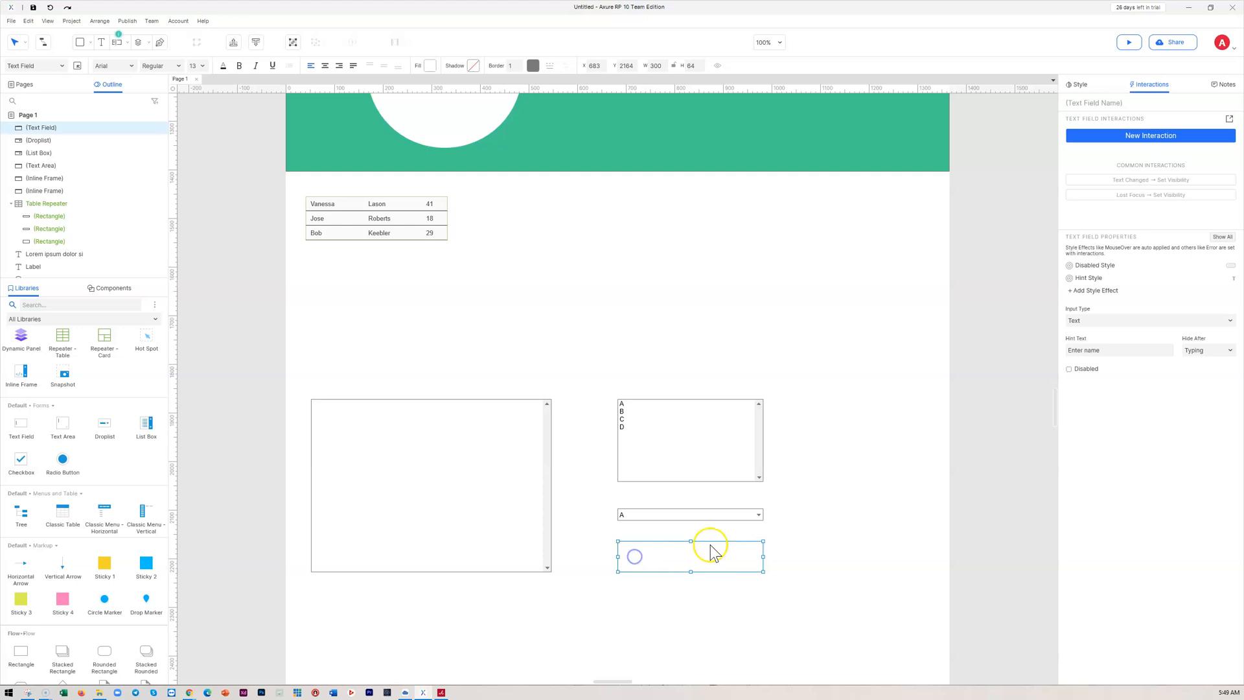
click(1077, 84)
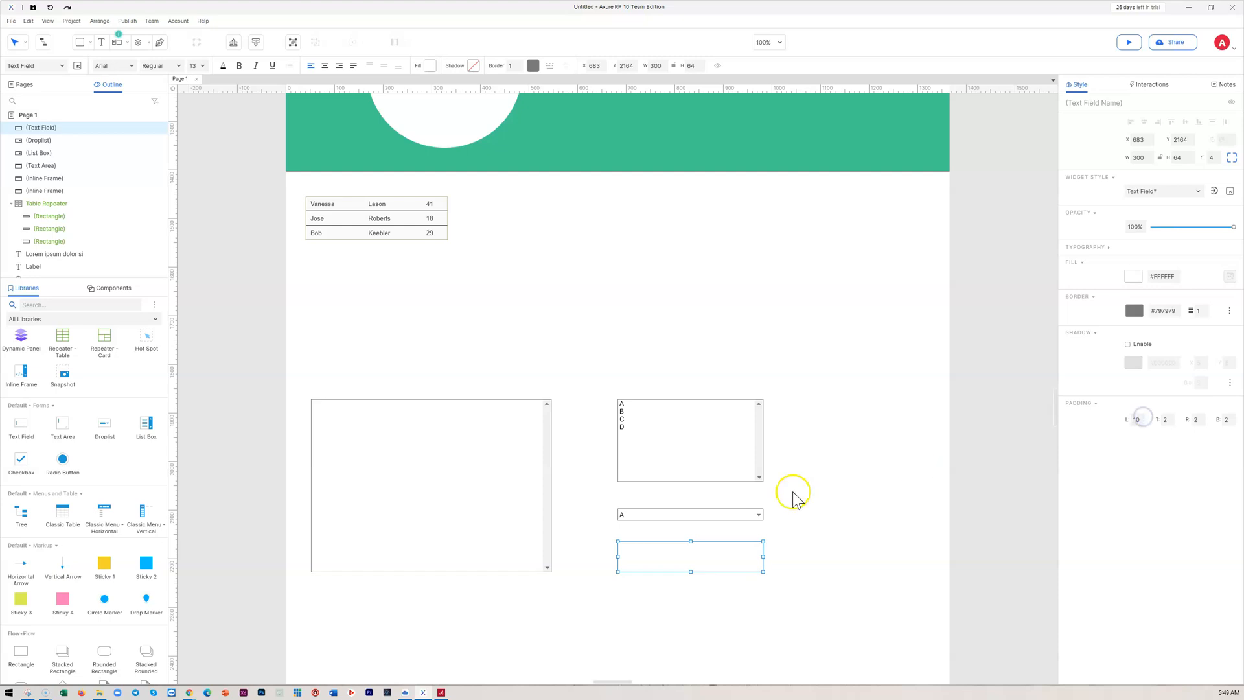
click(816, 530)
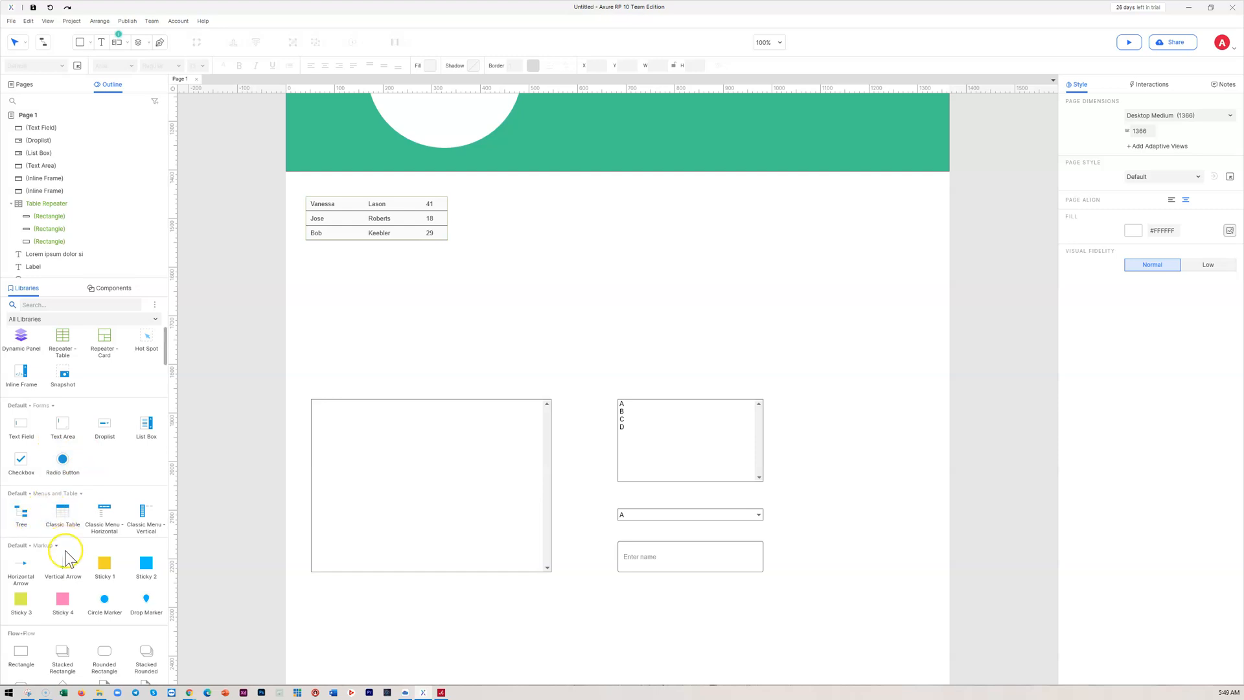
Add a tree, a classic table and a horizontal classic menu in a row below the form widgets
drag(22, 520, 431, 594)
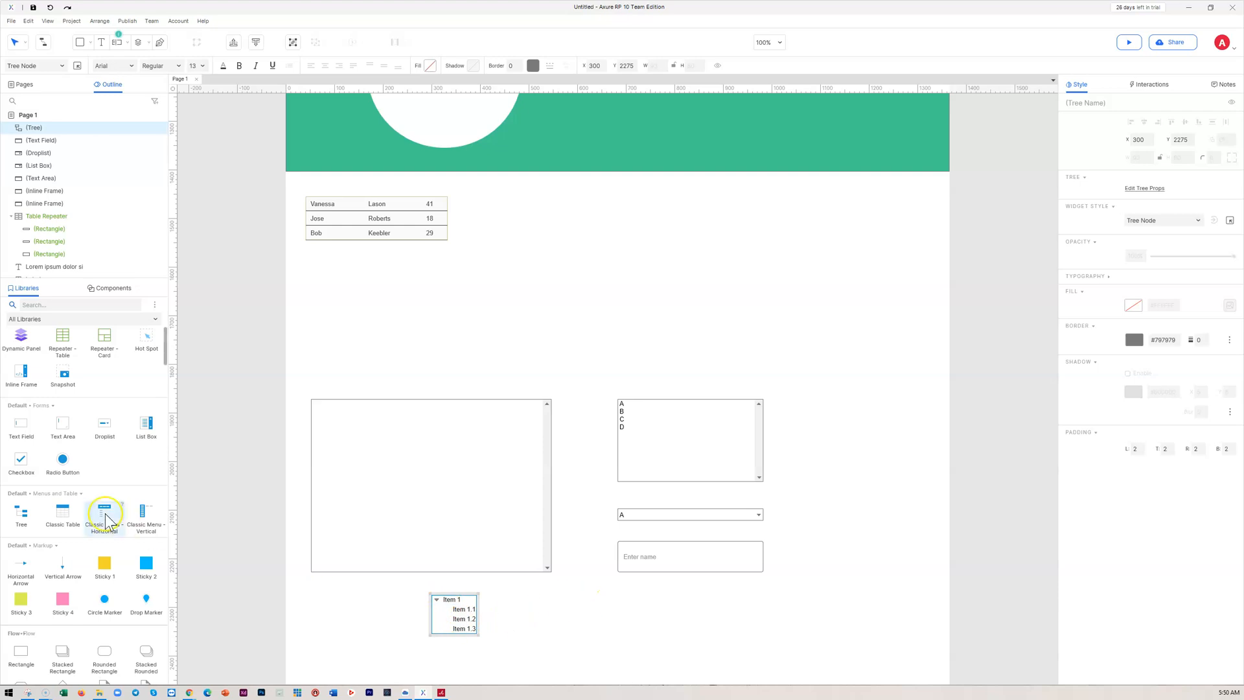
drag(63, 513, 533, 601)
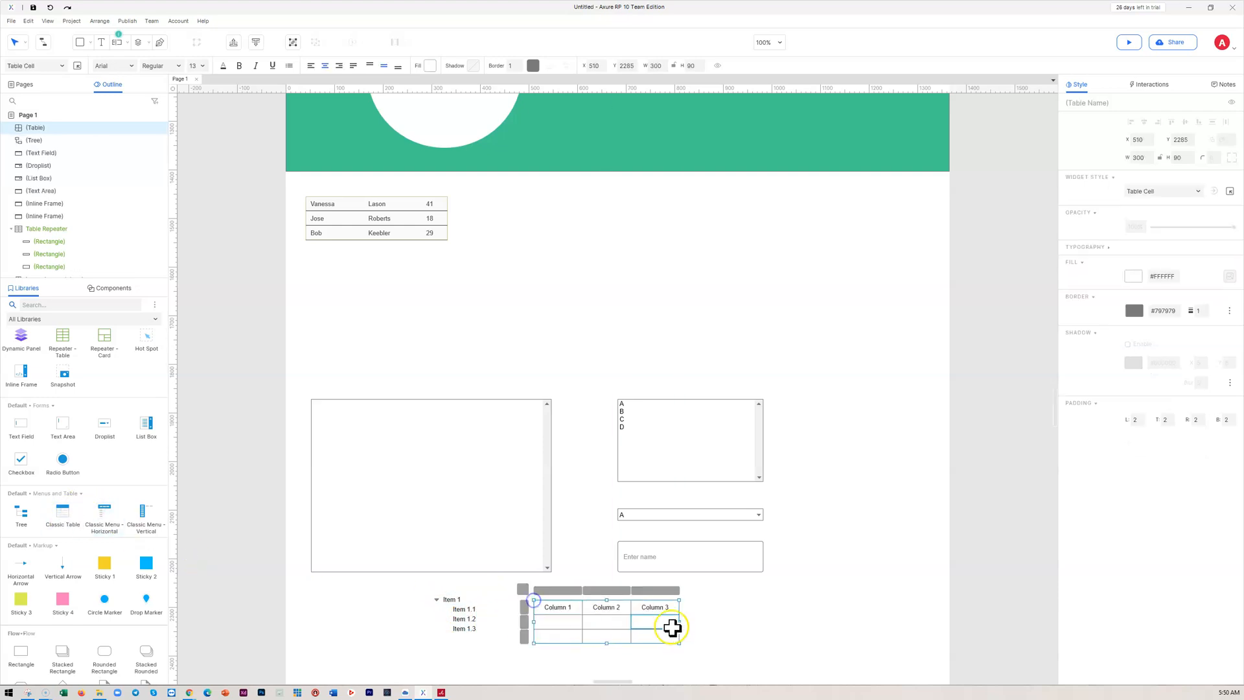
drag(103, 521, 730, 602)
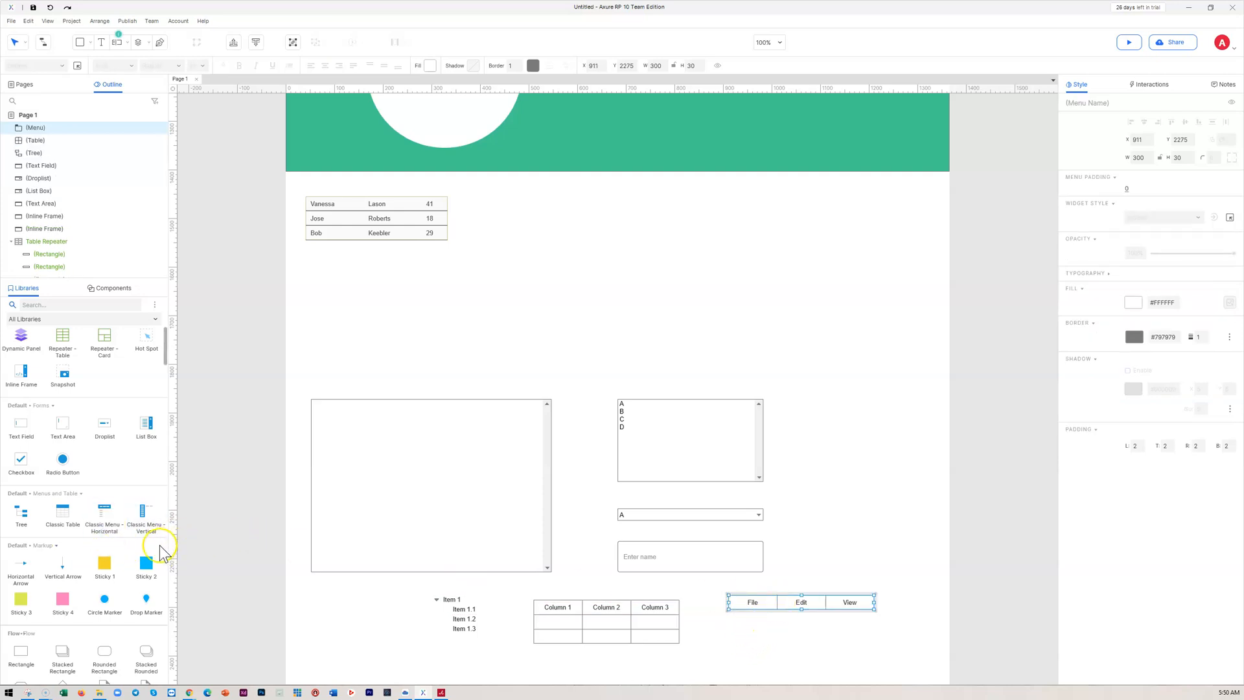
click(753, 620)
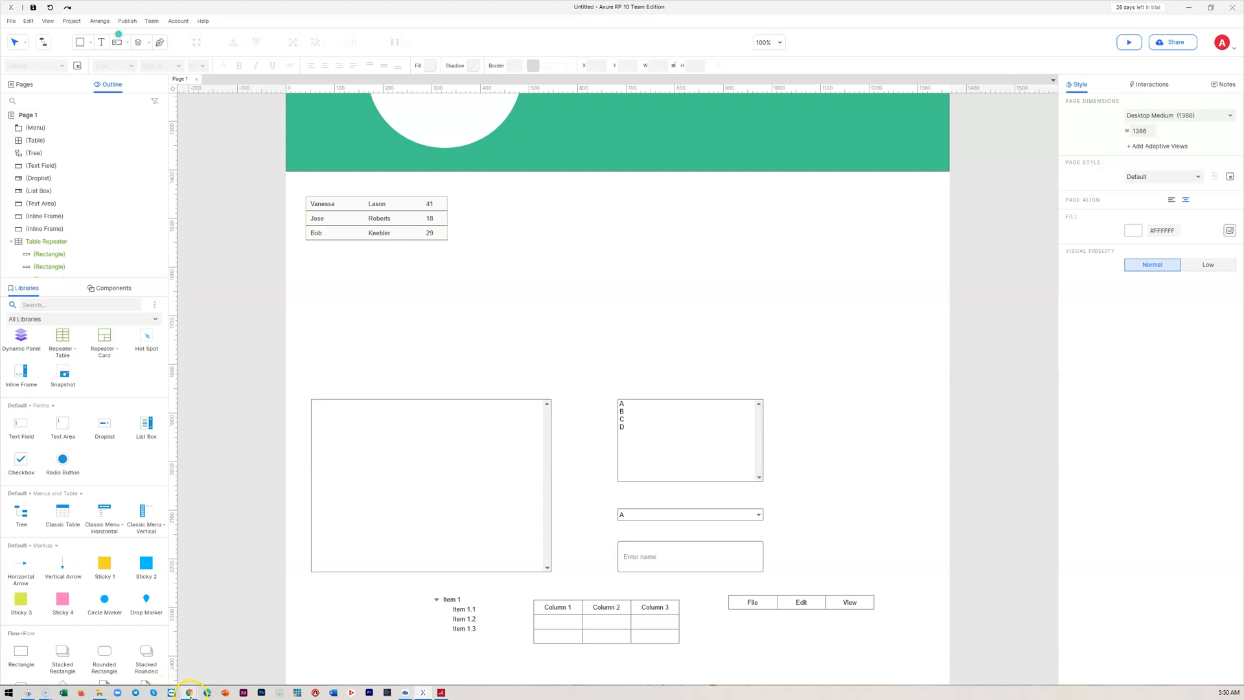
mouse_move(190, 696)
click(158, 661)
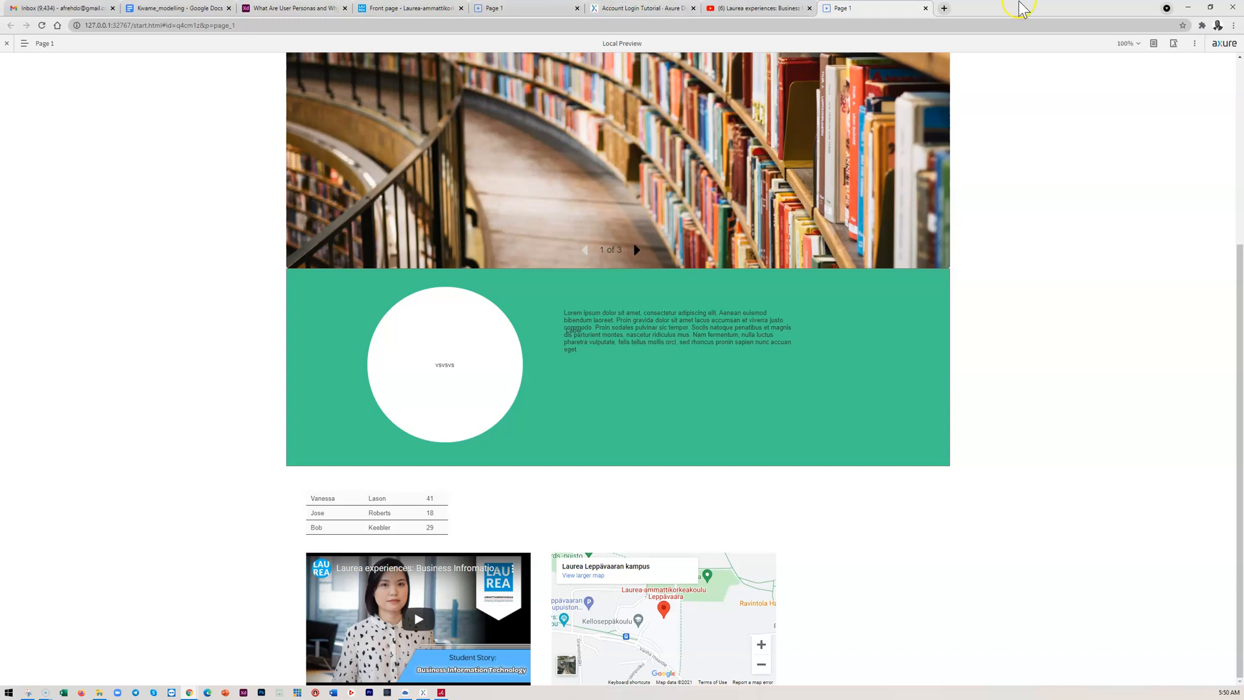
click(1189, 7)
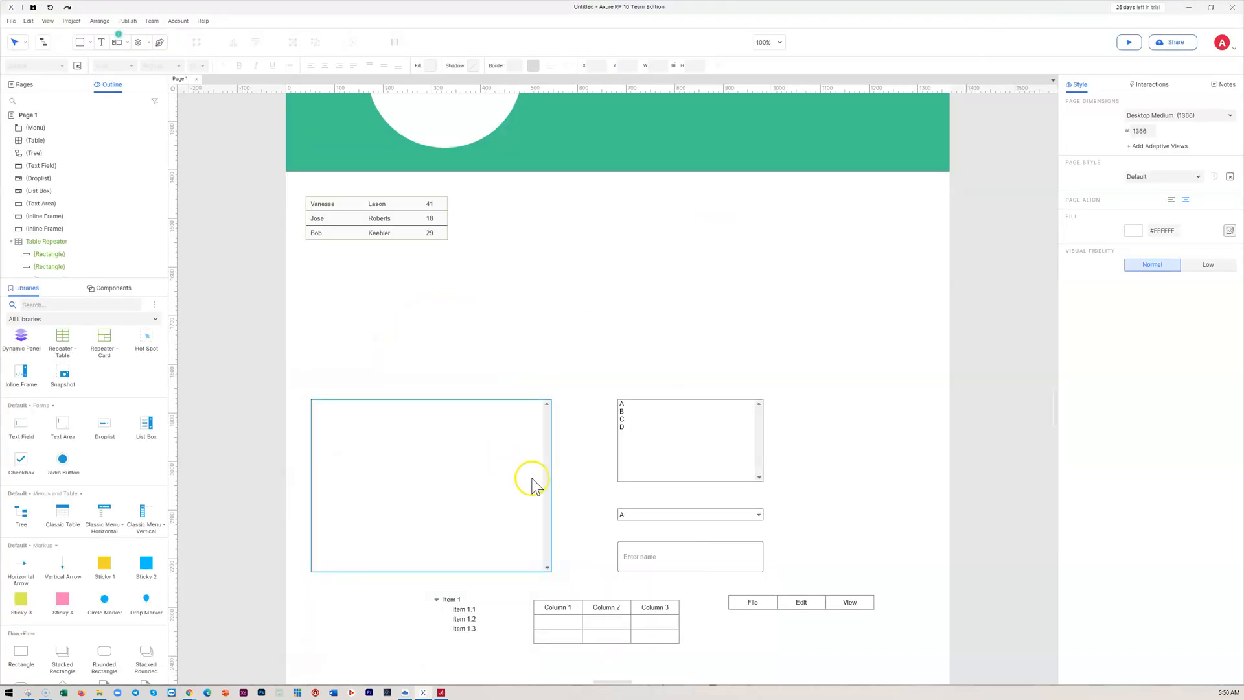
Preview the page in the browser and test the list box by selecting options B and C
click(1130, 43)
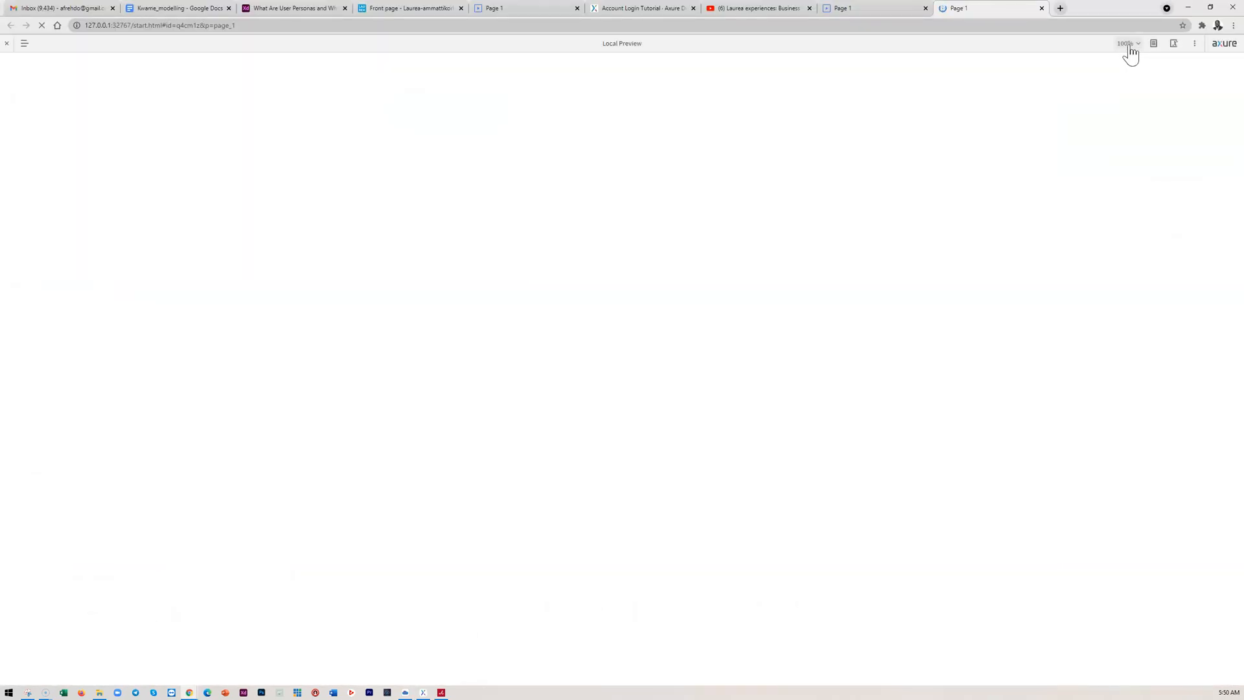
scroll(702, 350, down, 8)
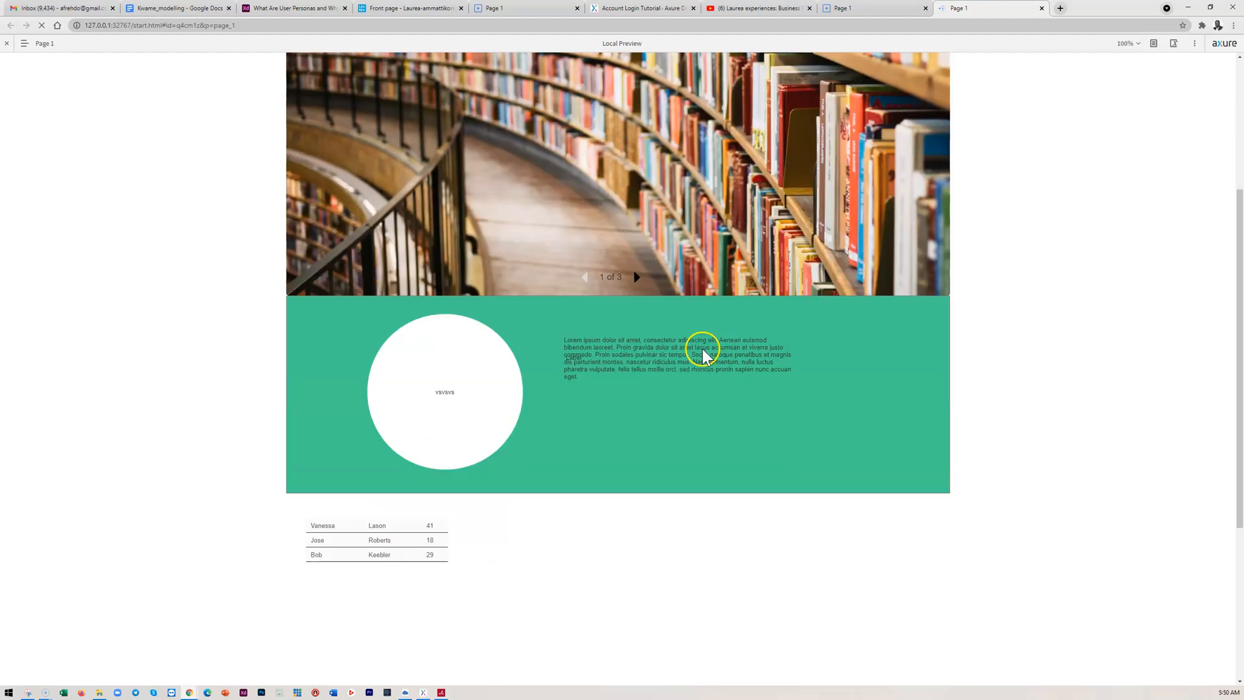
click(638, 456)
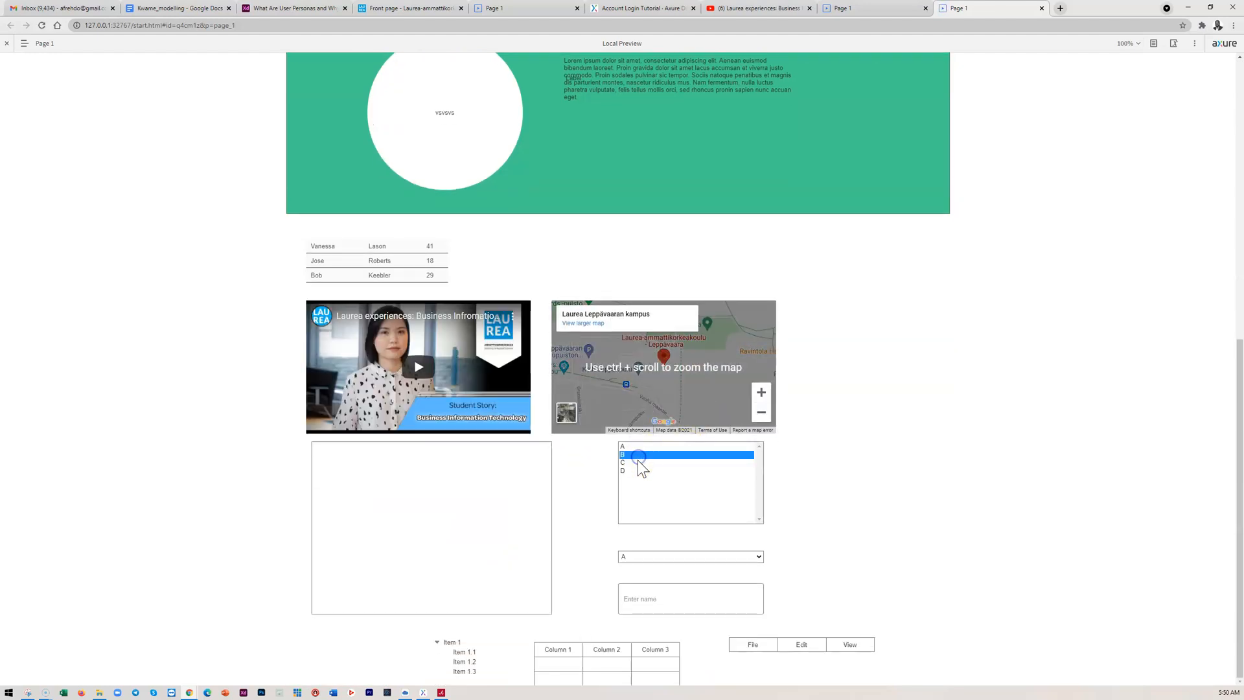
click(625, 463)
click(626, 457)
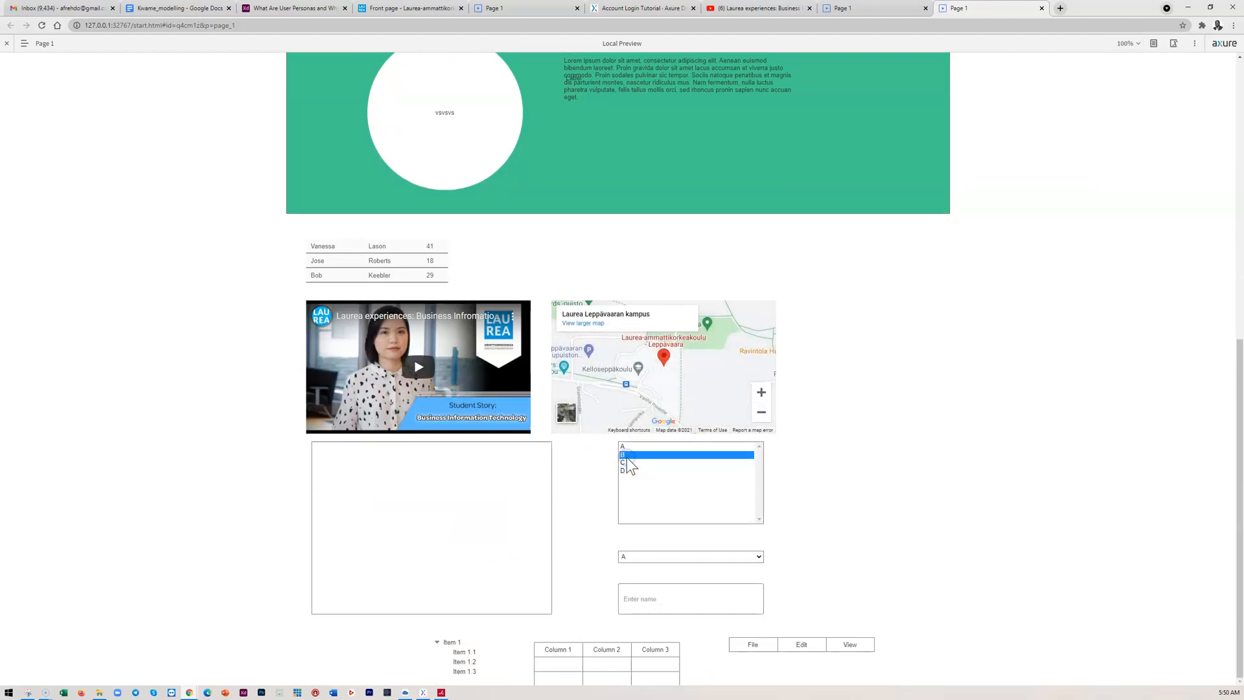
click(626, 463)
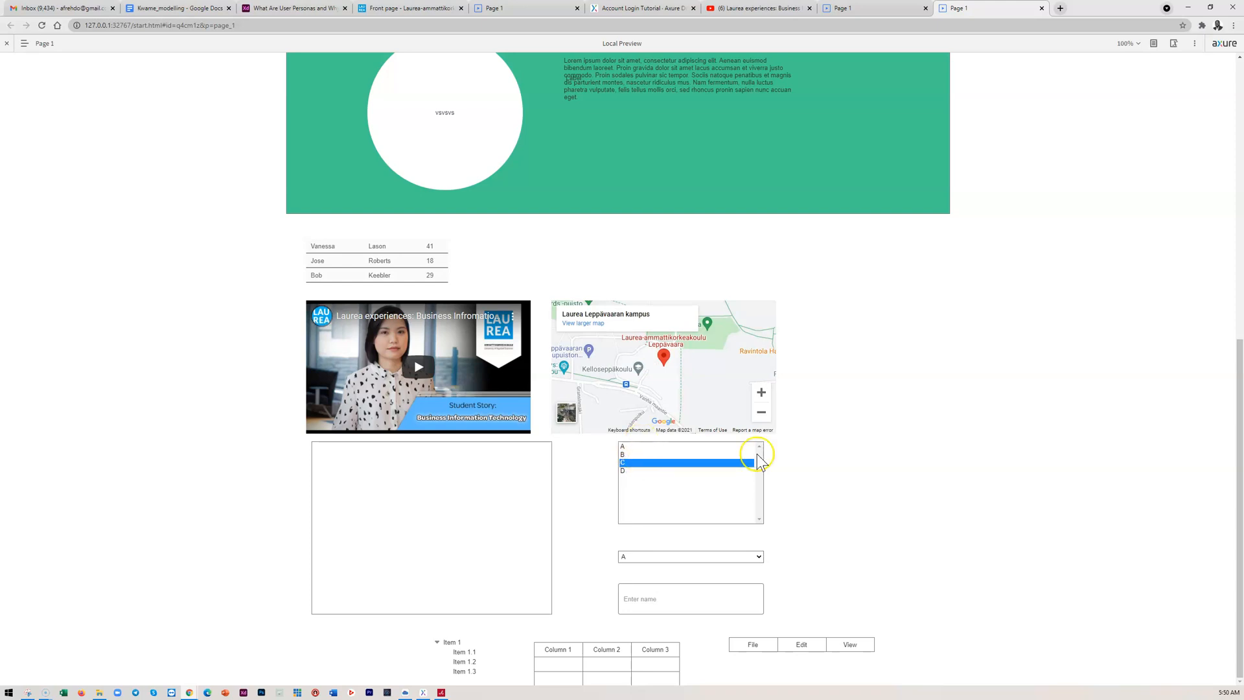
Test the previewed droplist by choosing B, and place the cursor in the name text field
click(674, 557)
click(626, 575)
click(653, 597)
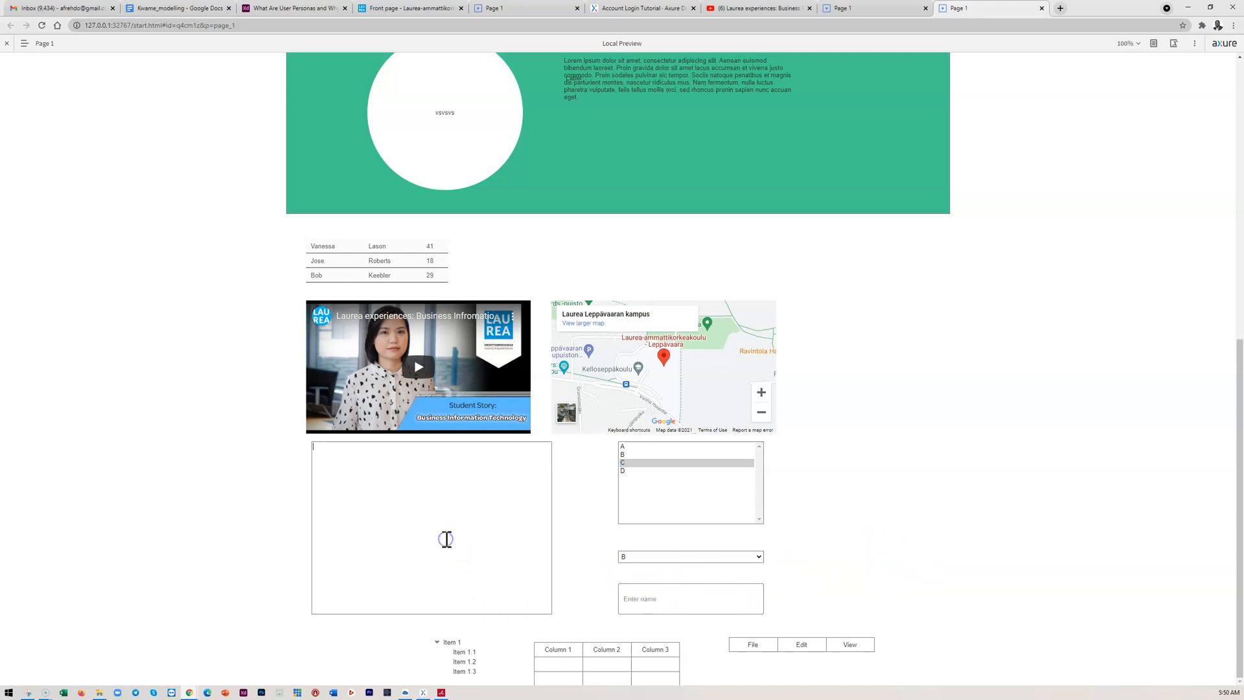
Try the name text field and the tree's Item 1 in the previewed page
click(667, 597)
click(437, 642)
scroll(932, 512, up, 3)
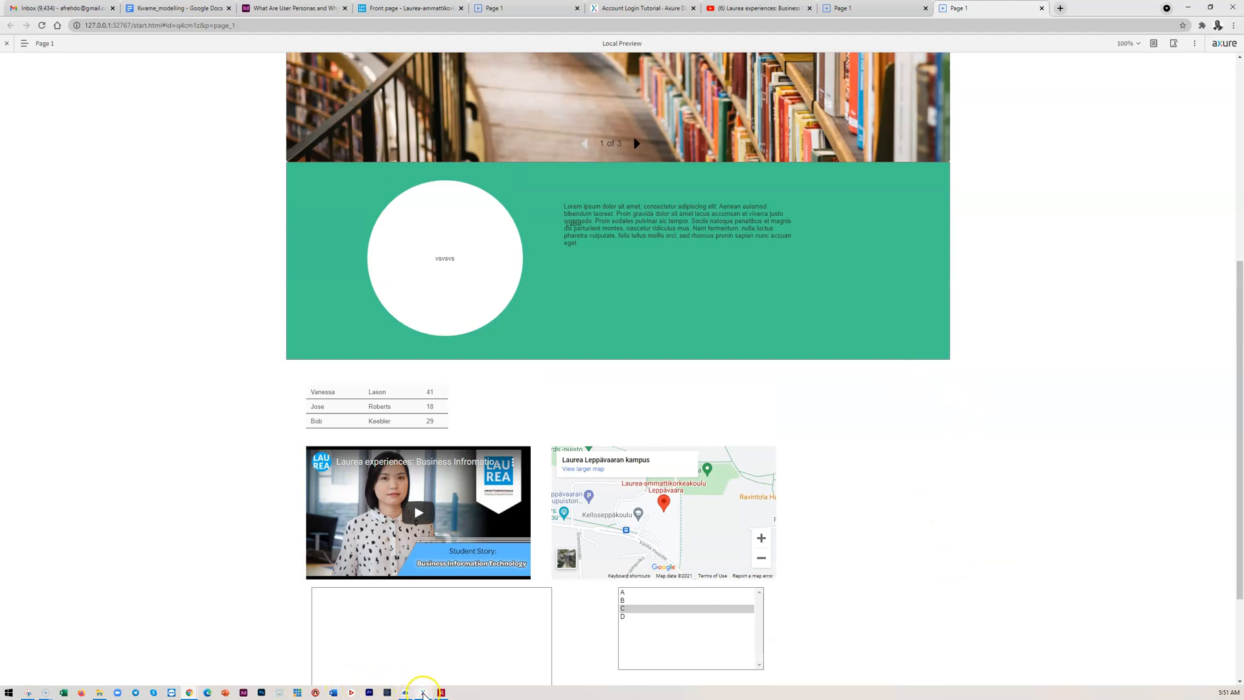
Switch back to Axure RP and delete every widget from Page 1
click(423, 692)
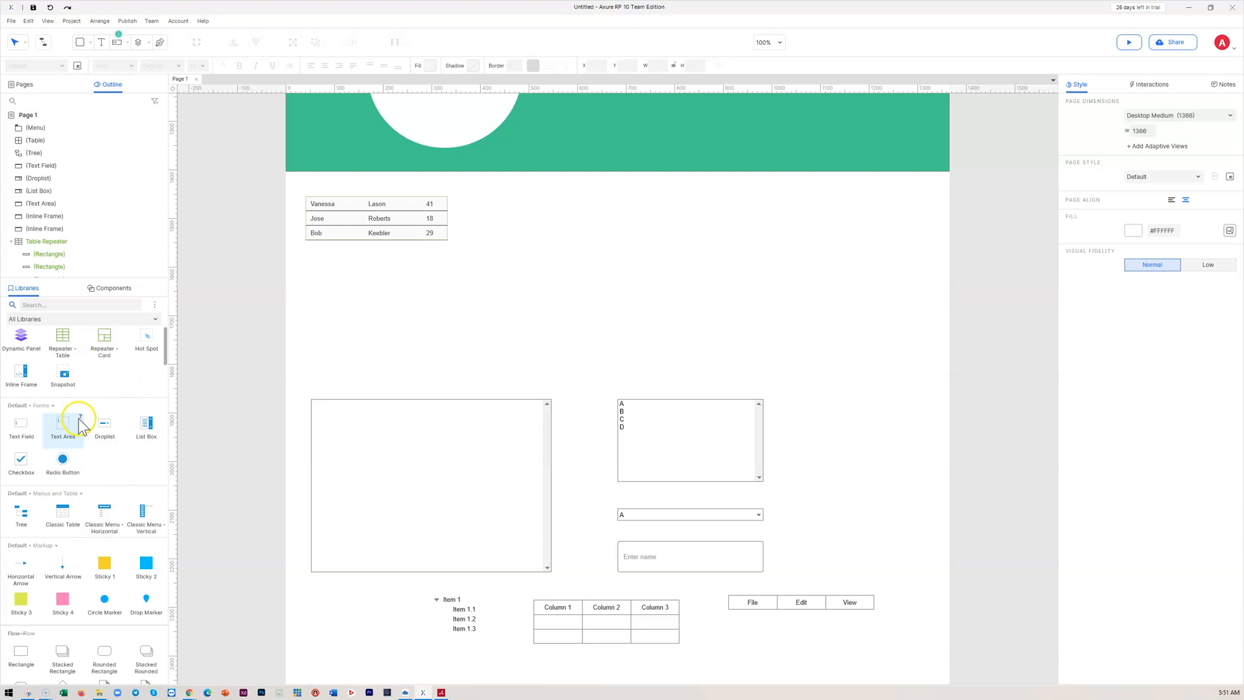
scroll(91, 457, down, 3)
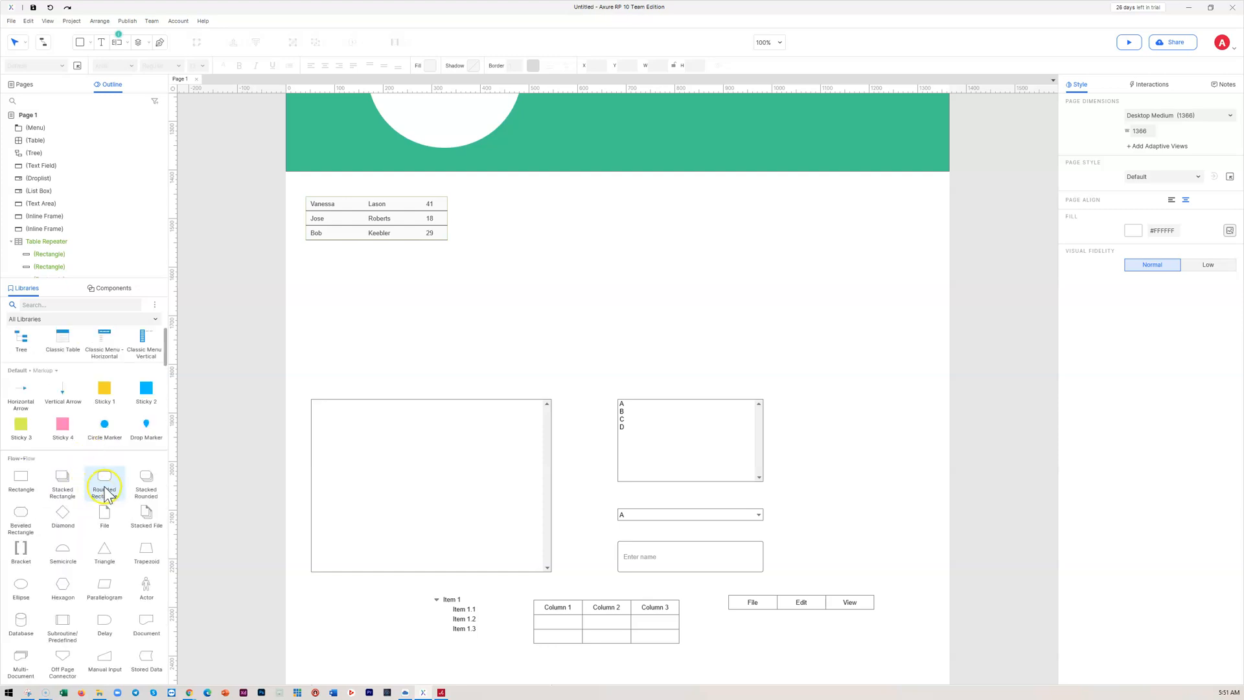
scroll(105, 493, down, 1)
scroll(777, 499, down, 2)
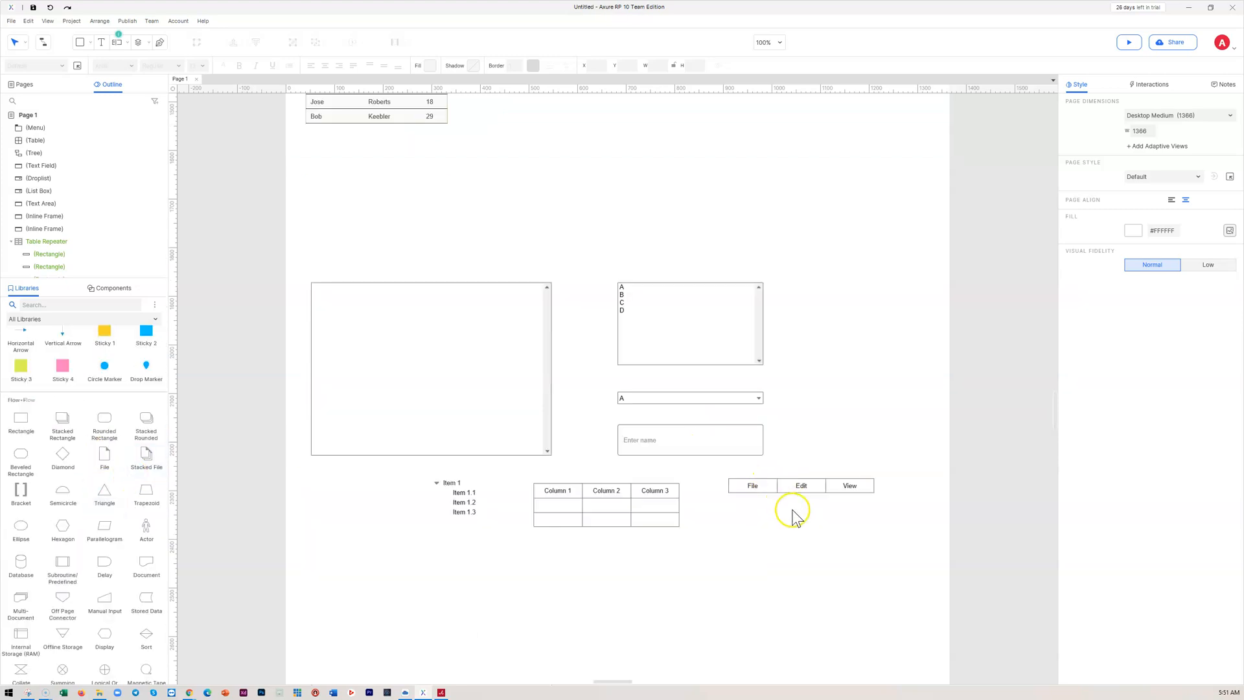
key(ctrl+a)
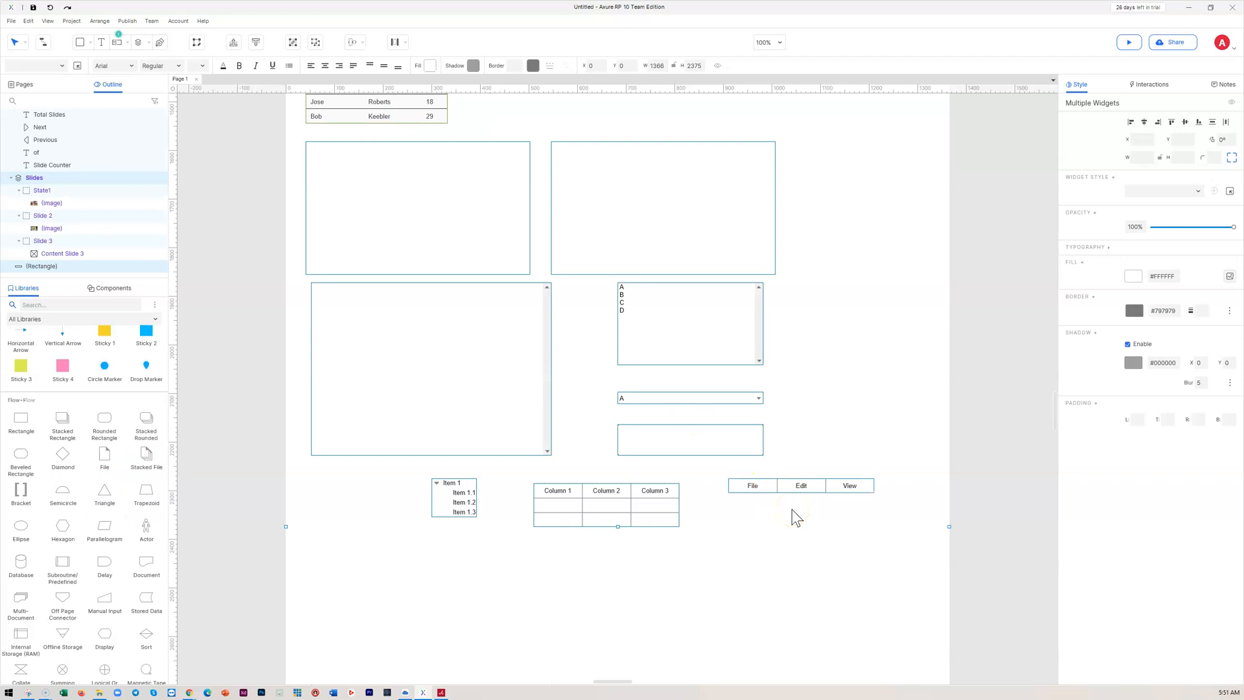
key(Delete)
scroll(553, 412, up, 6)
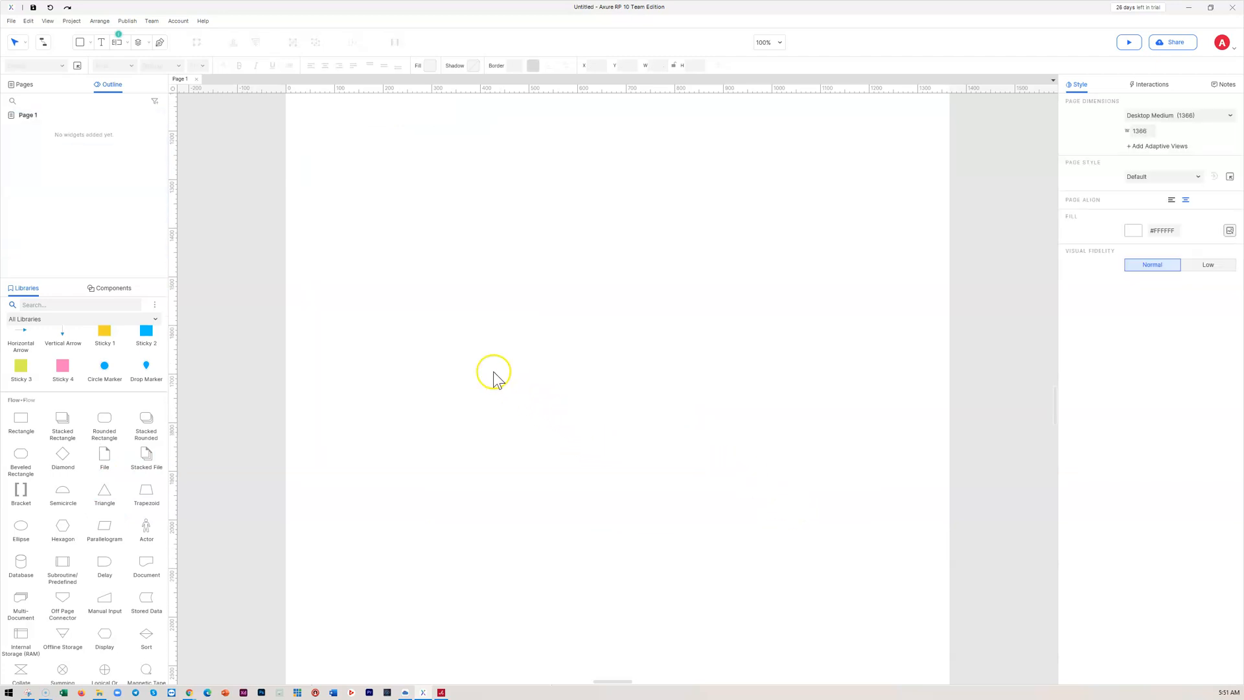
scroll(73, 431, down, 1)
scroll(78, 439, down, 1)
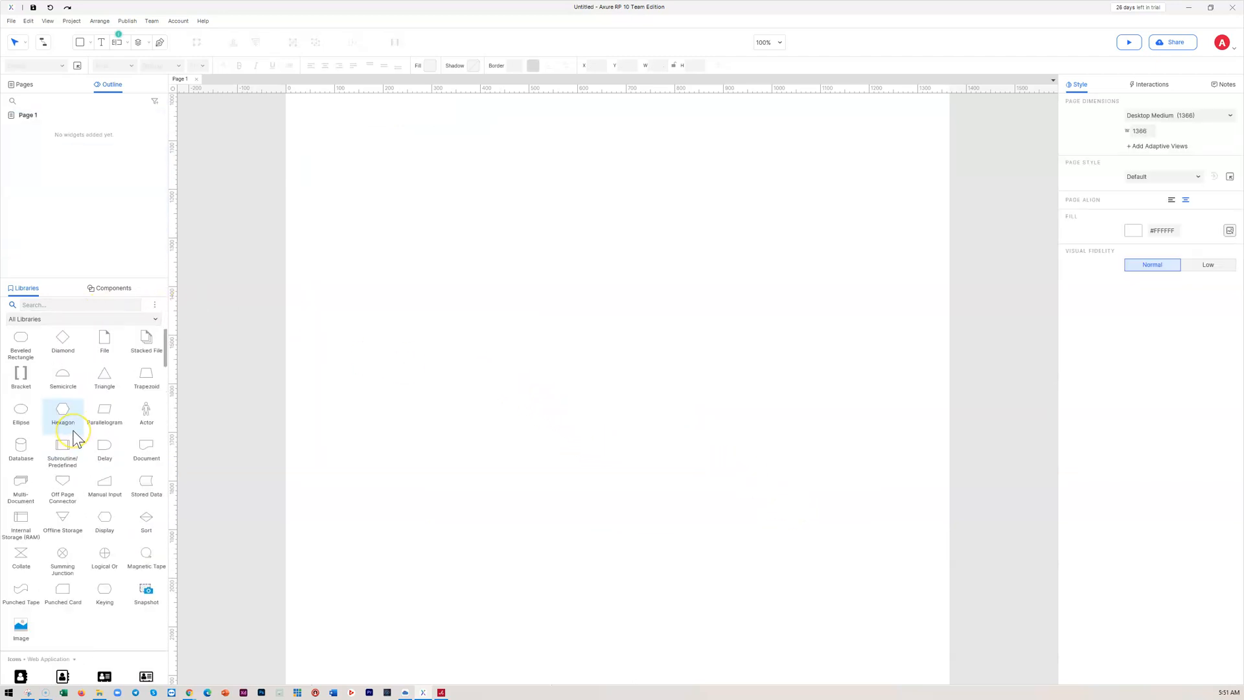
scroll(75, 440, up, 2)
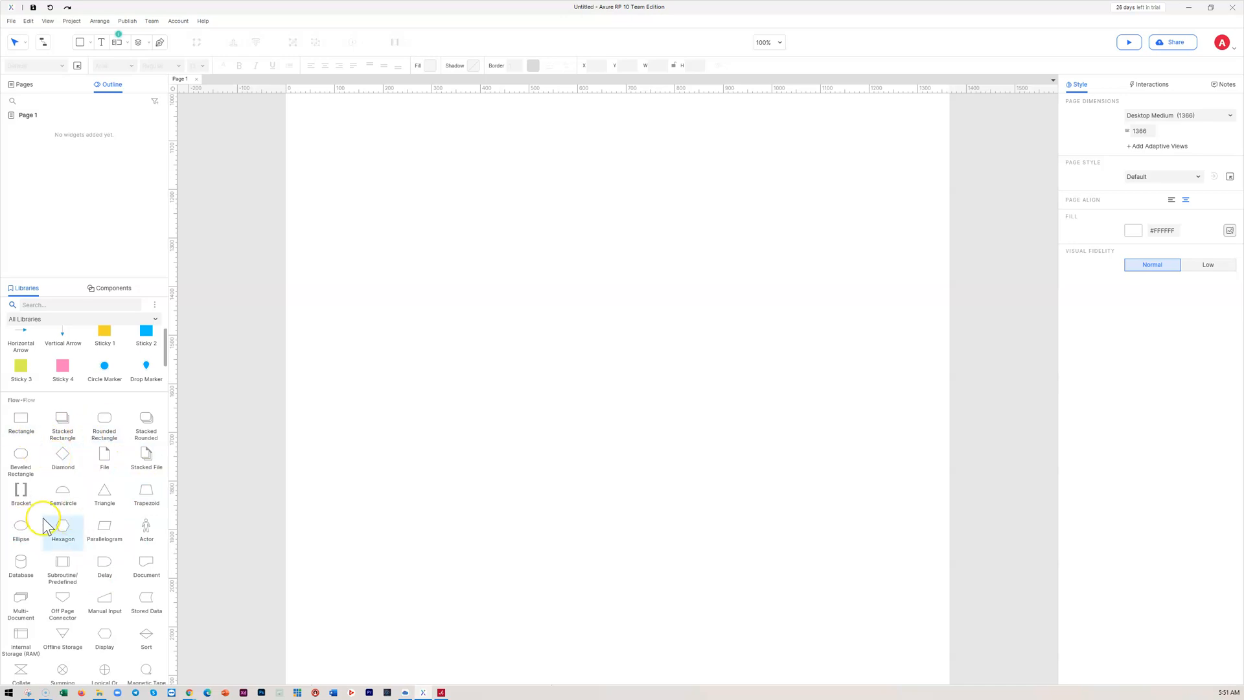
drag(63, 526, 627, 217)
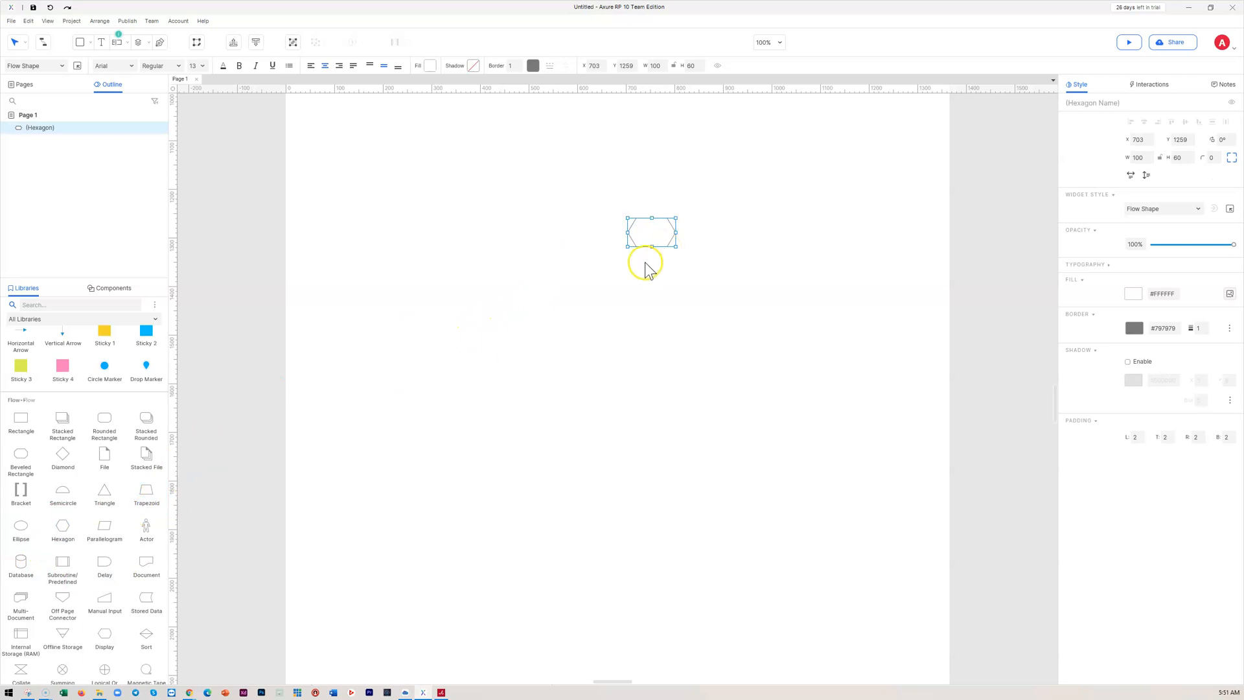
key(Delete)
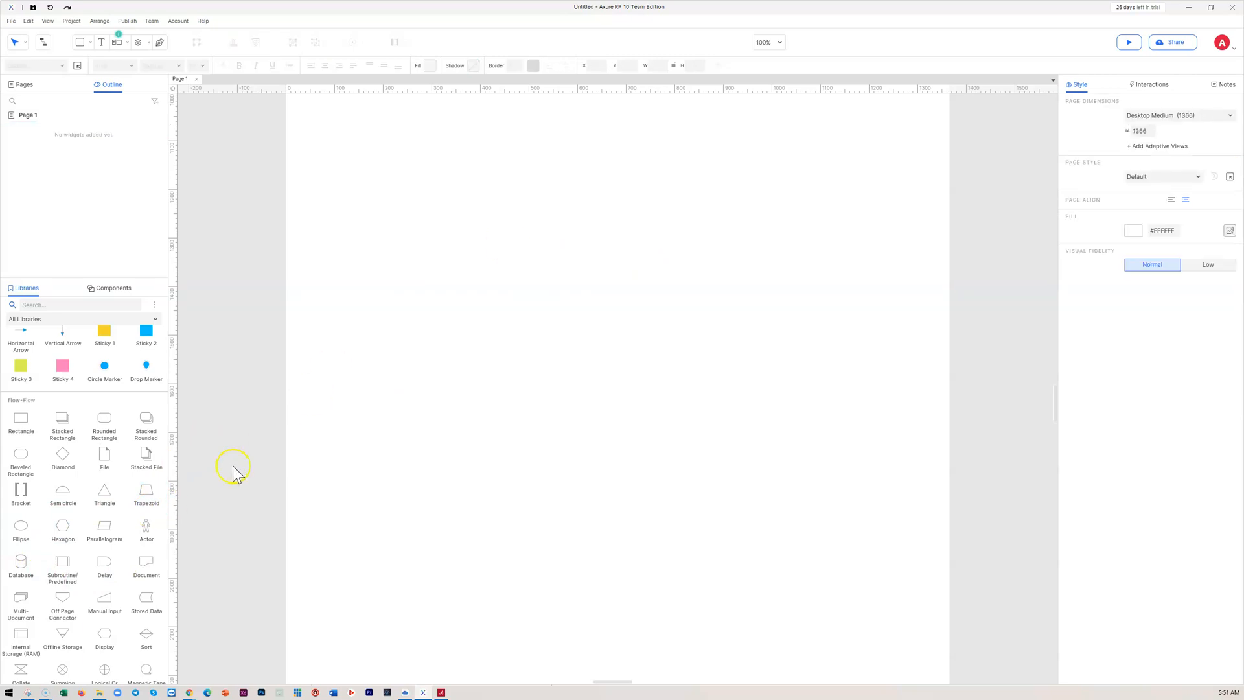
Place an Actor and a Multi-Document flow shape side by side and join them with a connector
drag(148, 527, 351, 190)
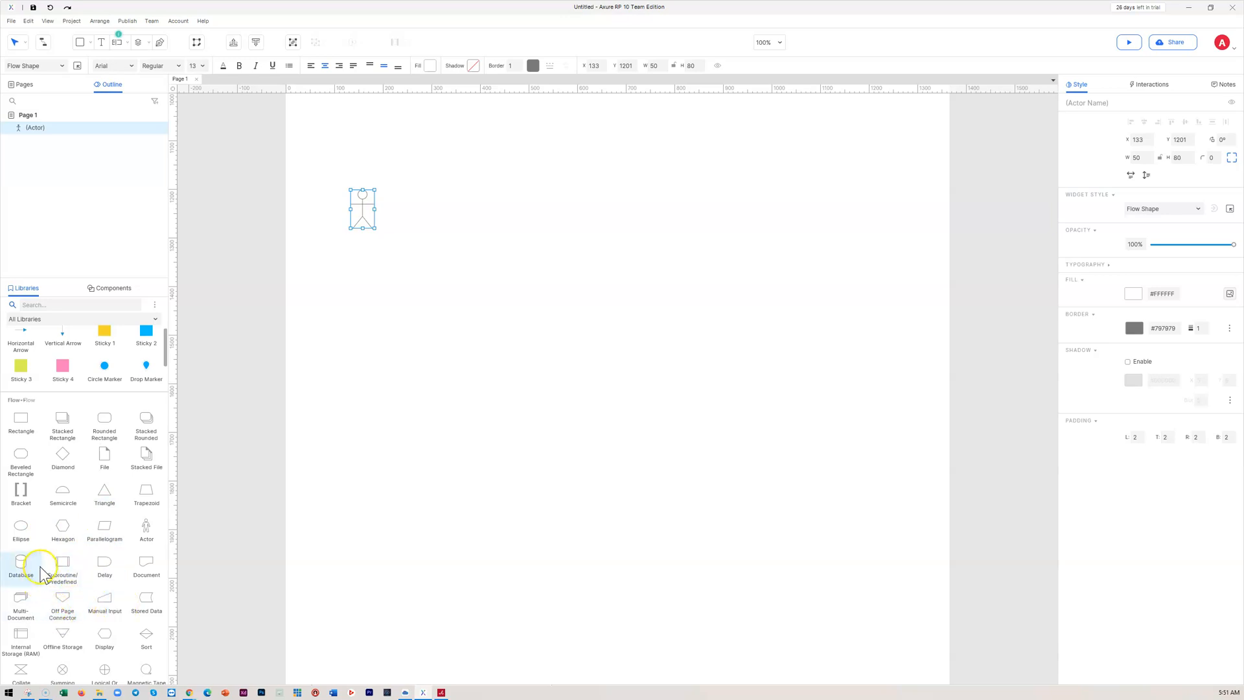
drag(23, 601, 537, 228)
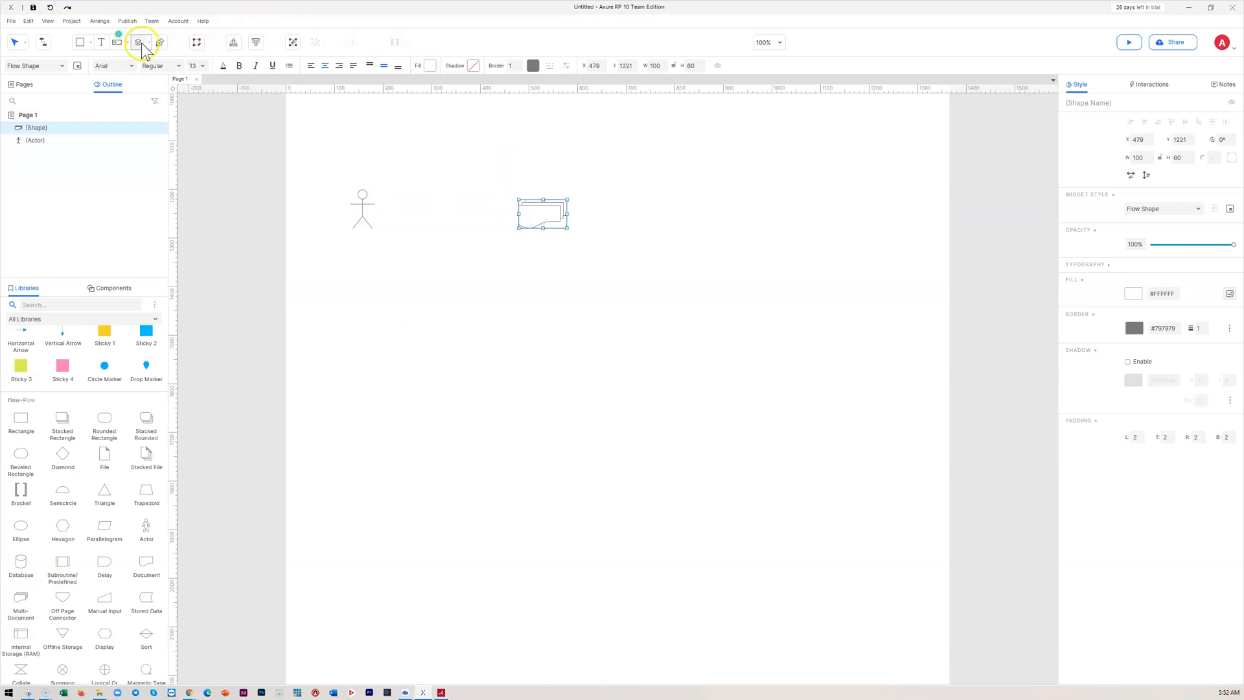
click(42, 42)
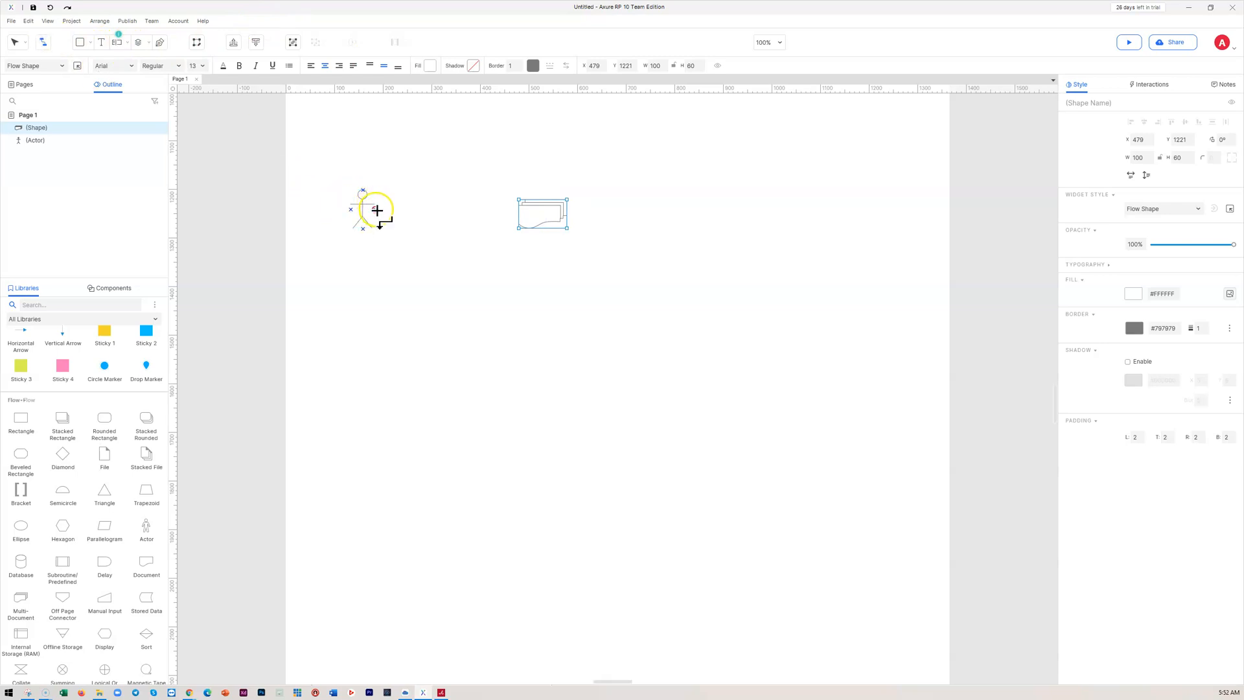
drag(375, 210, 522, 214)
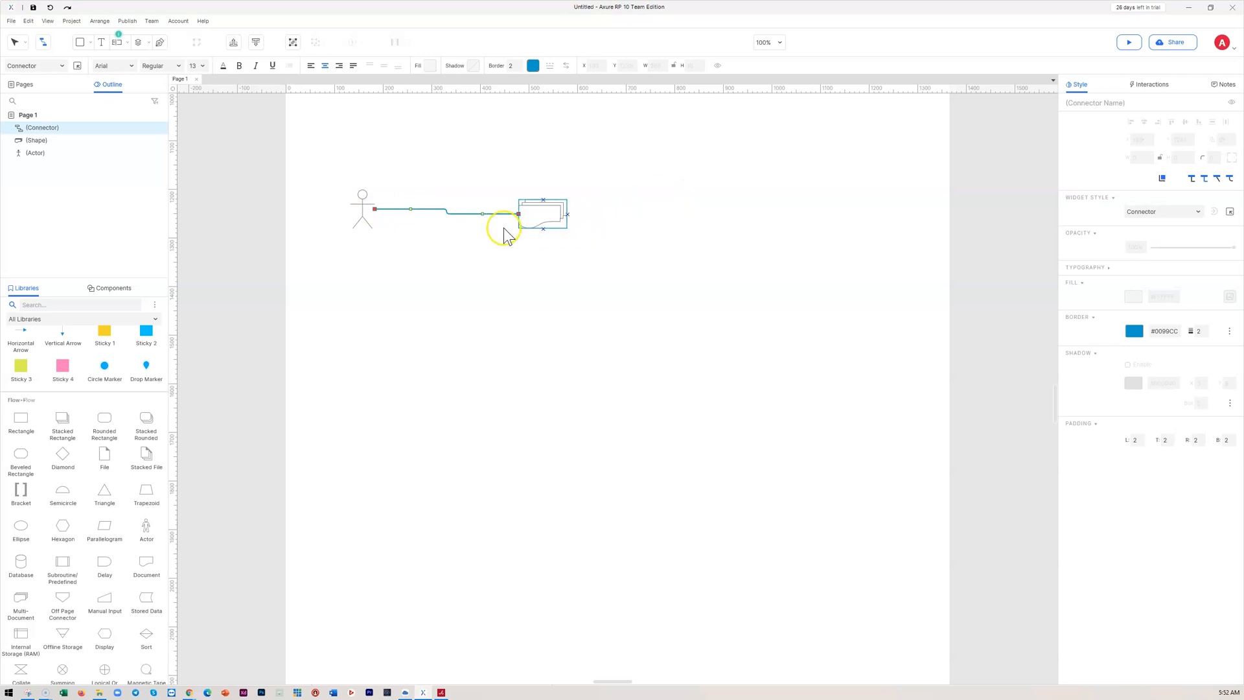
Give the connector a solid arrowhead at its multi-document end
click(551, 65)
click(567, 66)
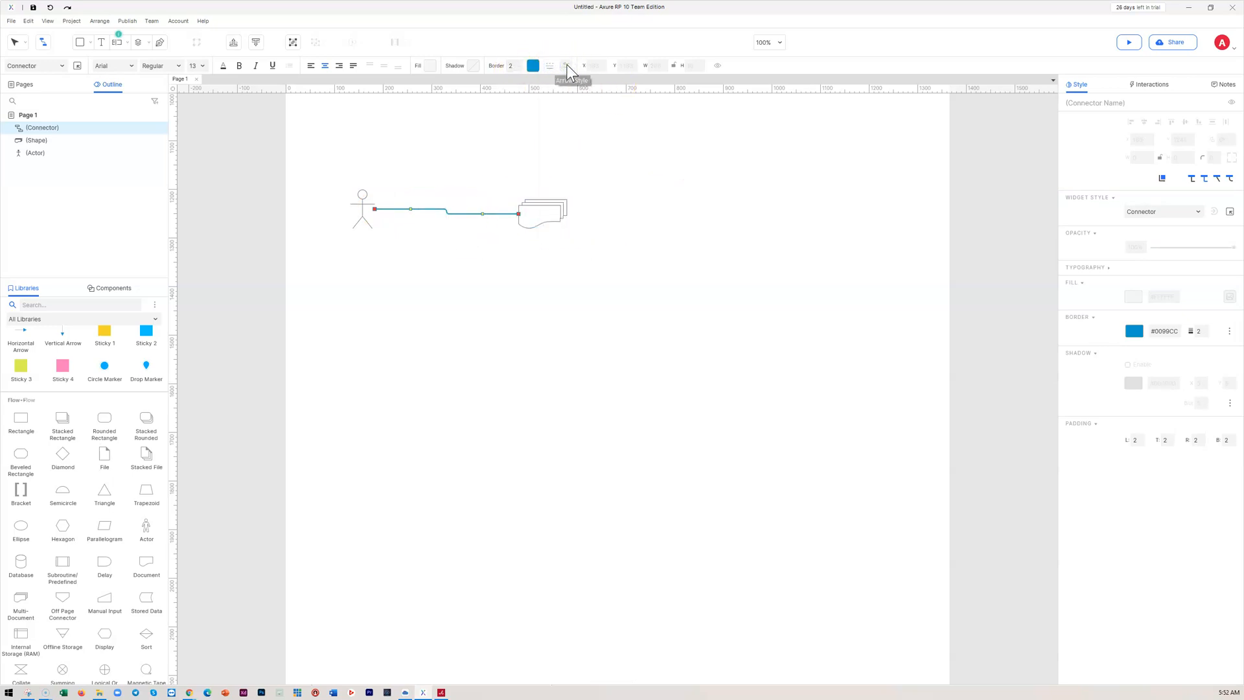
click(568, 70)
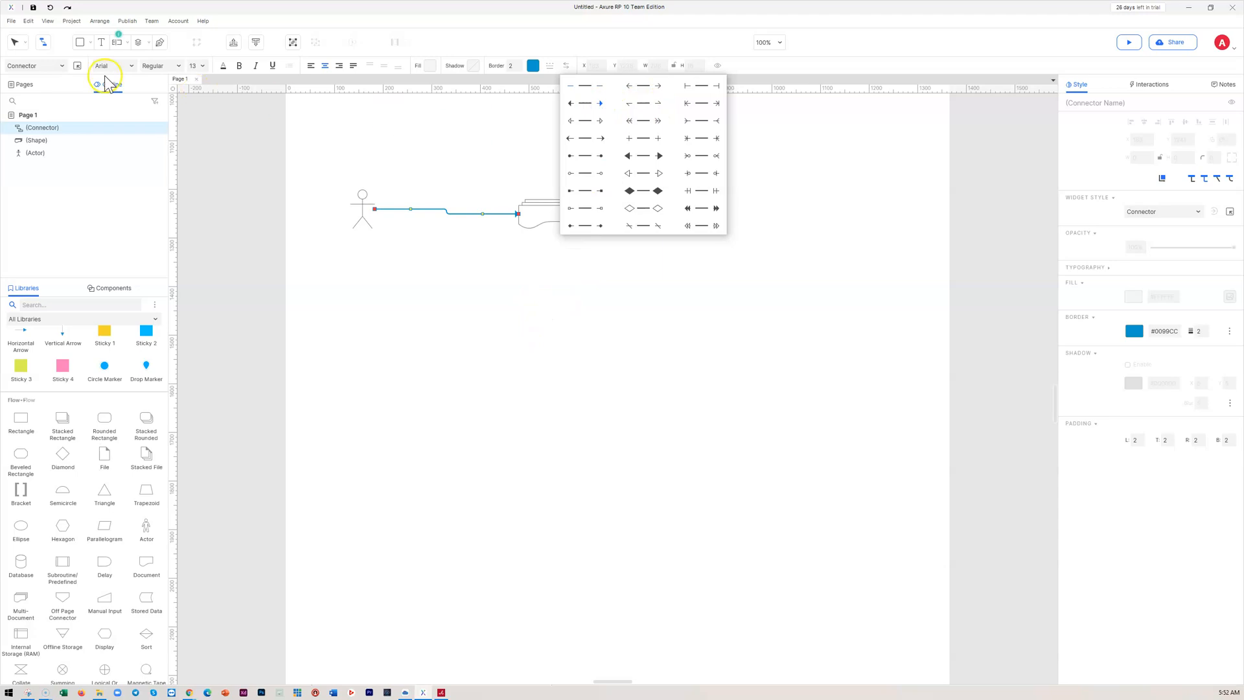
click(46, 46)
Reroute the connector between the actor and the multi-document shape by raising its horizontal segment above both ends
click(15, 42)
click(456, 127)
click(500, 277)
click(457, 215)
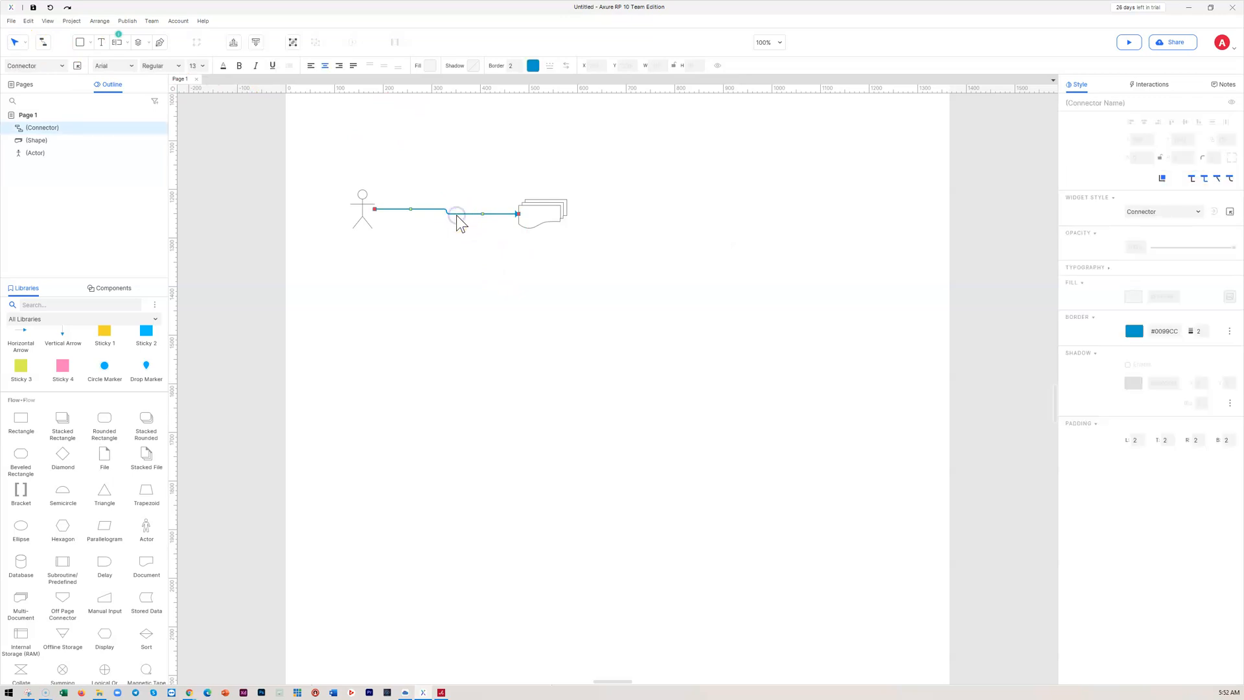
drag(483, 205, 411, 206)
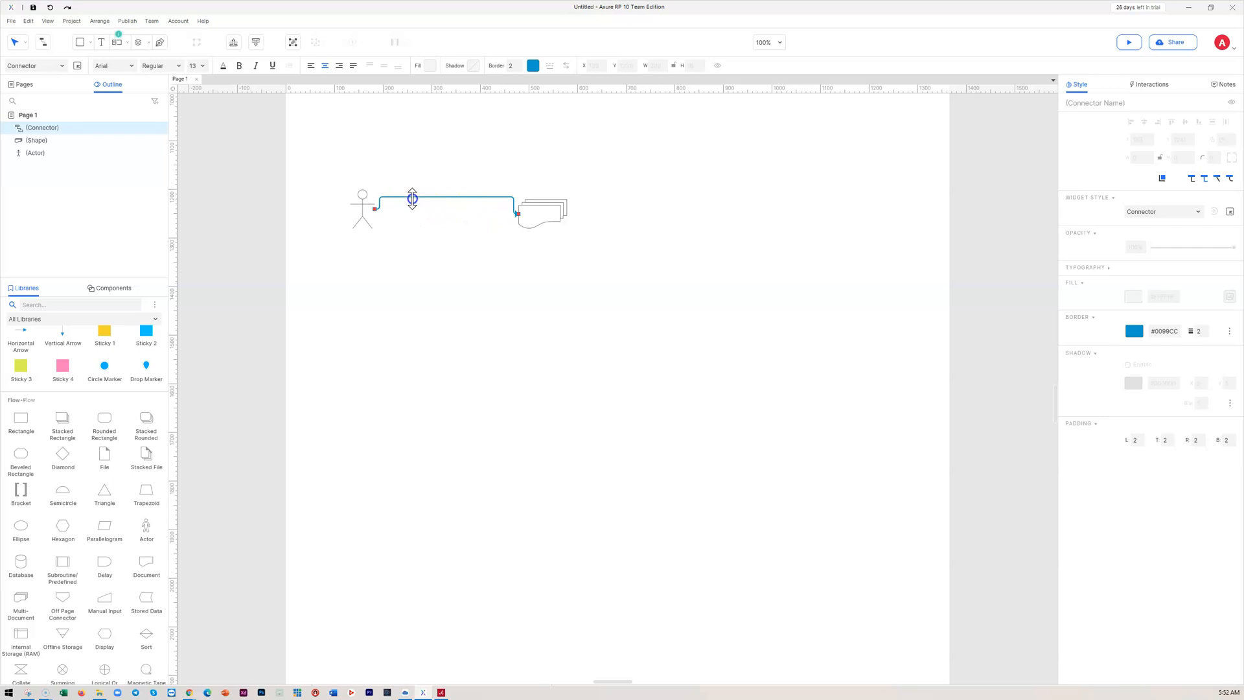
click(462, 255)
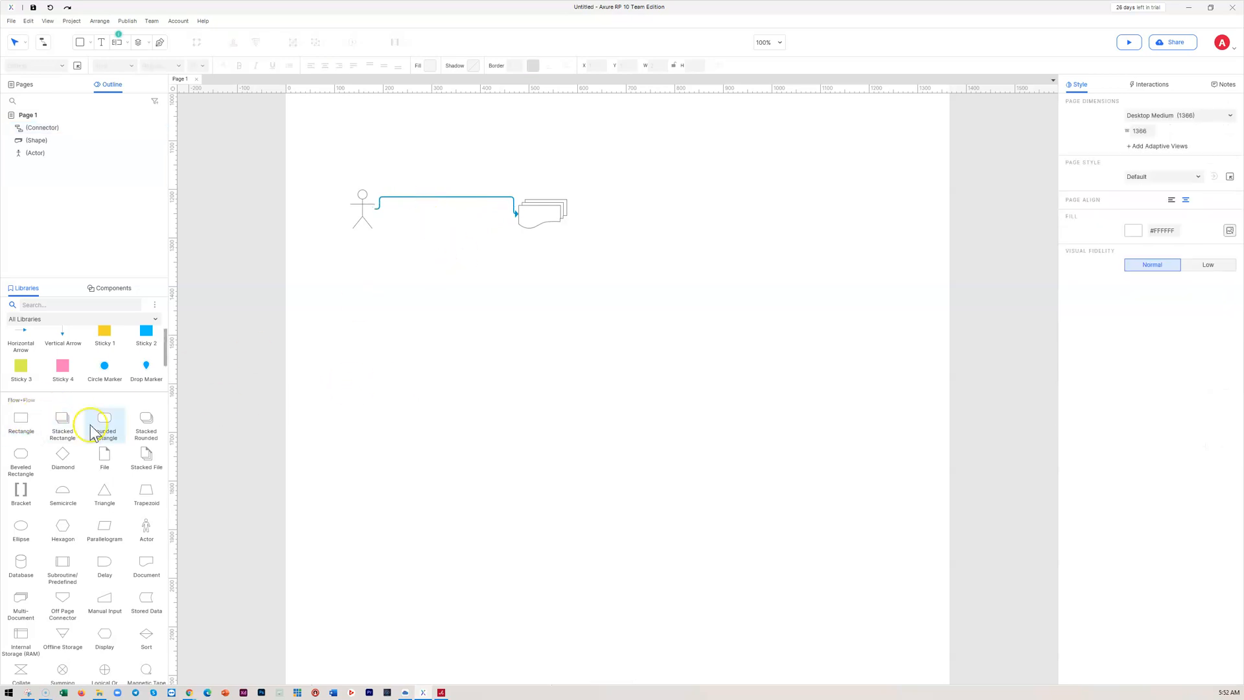
Add a 300 by 170 Box 1 rectangle below the flow shapes and start editing its points
scroll(61, 427, up, 10)
drag(22, 358, 406, 317)
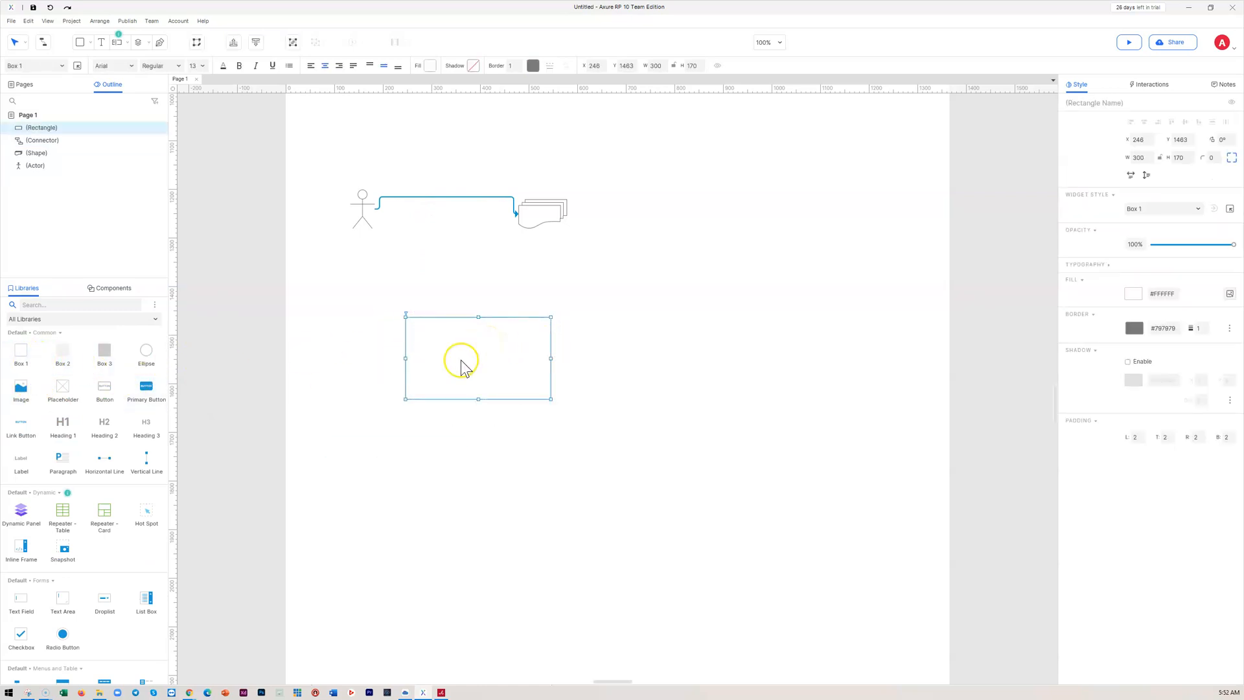
right_click(486, 348)
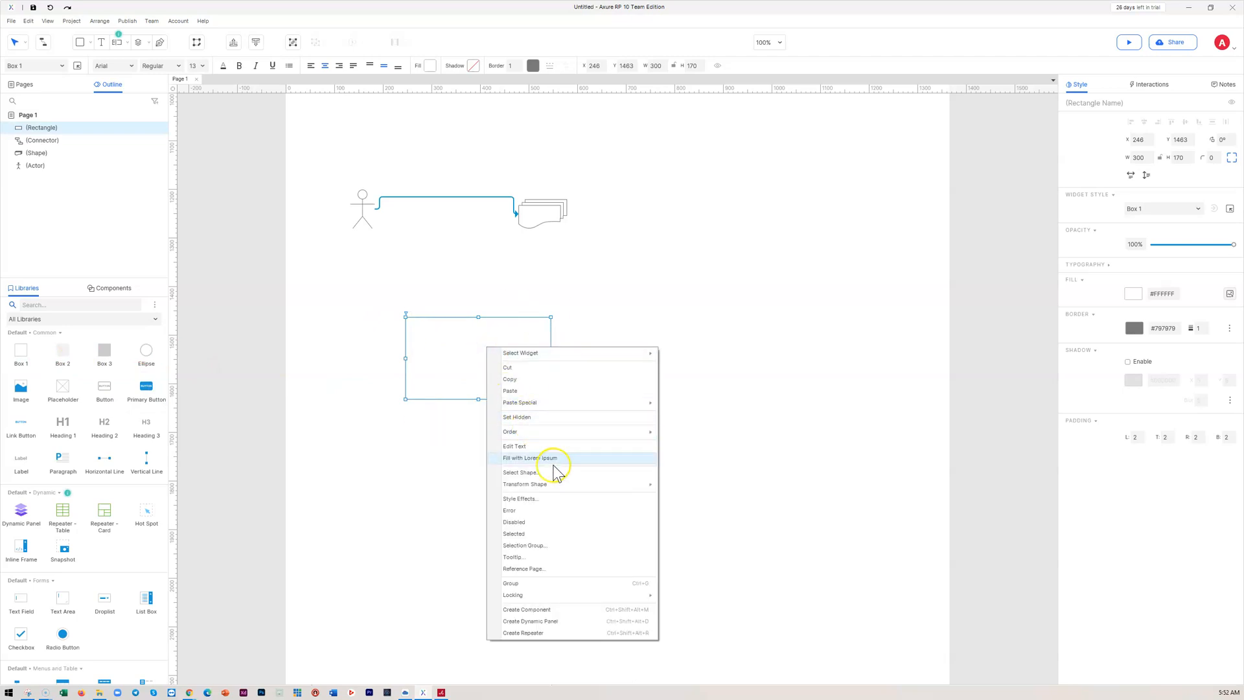
mouse_move(563, 486)
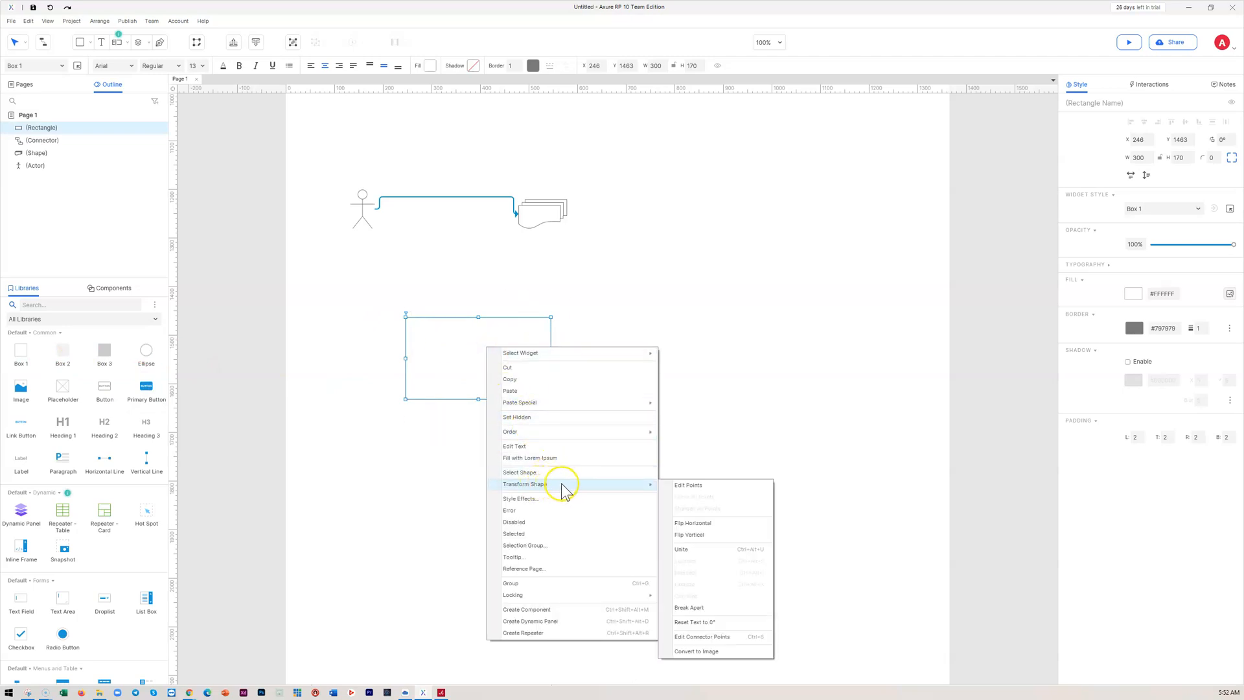
click(693, 487)
Add four points along the rectangle's top edge and two on each vertical side
click(450, 317)
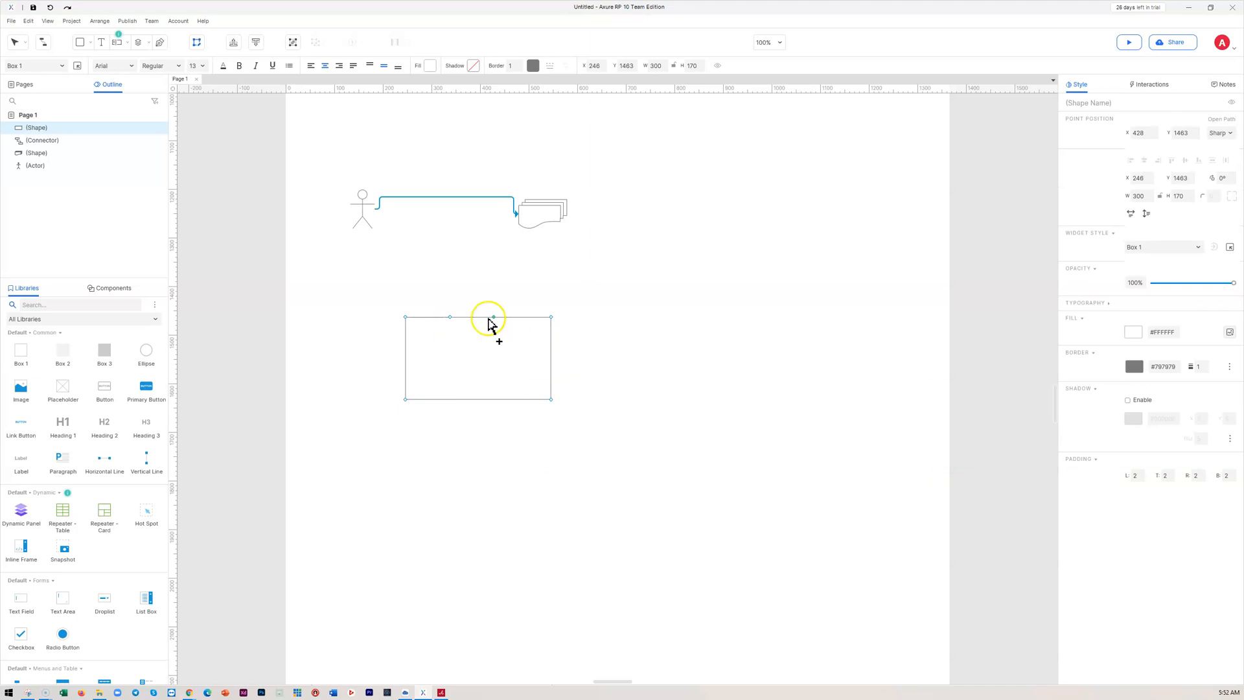
click(530, 317)
click(428, 318)
click(406, 366)
click(406, 350)
click(551, 352)
click(551, 371)
Raise the two outer added points of the top edge to outline a T-shirt's shoulders and neckline
drag(451, 317, 457, 292)
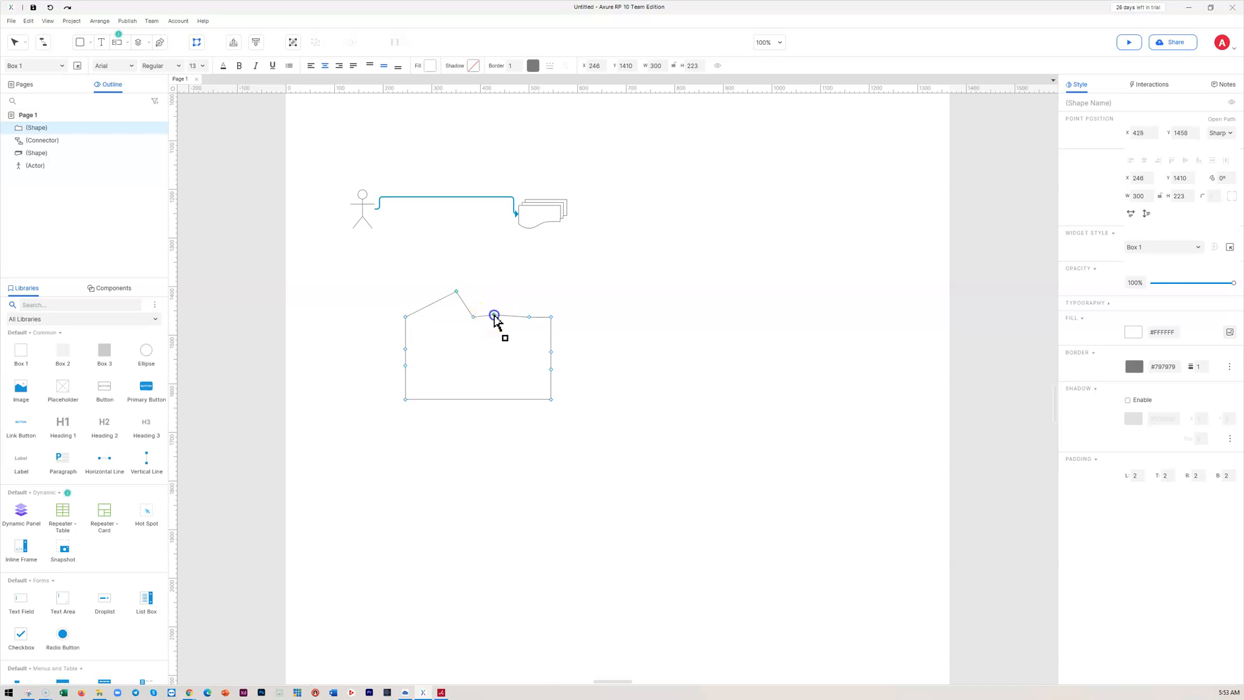
drag(529, 317, 525, 292)
drag(519, 291, 519, 291)
Curve the two lower neckline points, shorten the curve handle at the right shoulder, and finish editing the points
right_click(495, 318)
click(522, 325)
click(473, 318)
right_click(473, 319)
click(494, 329)
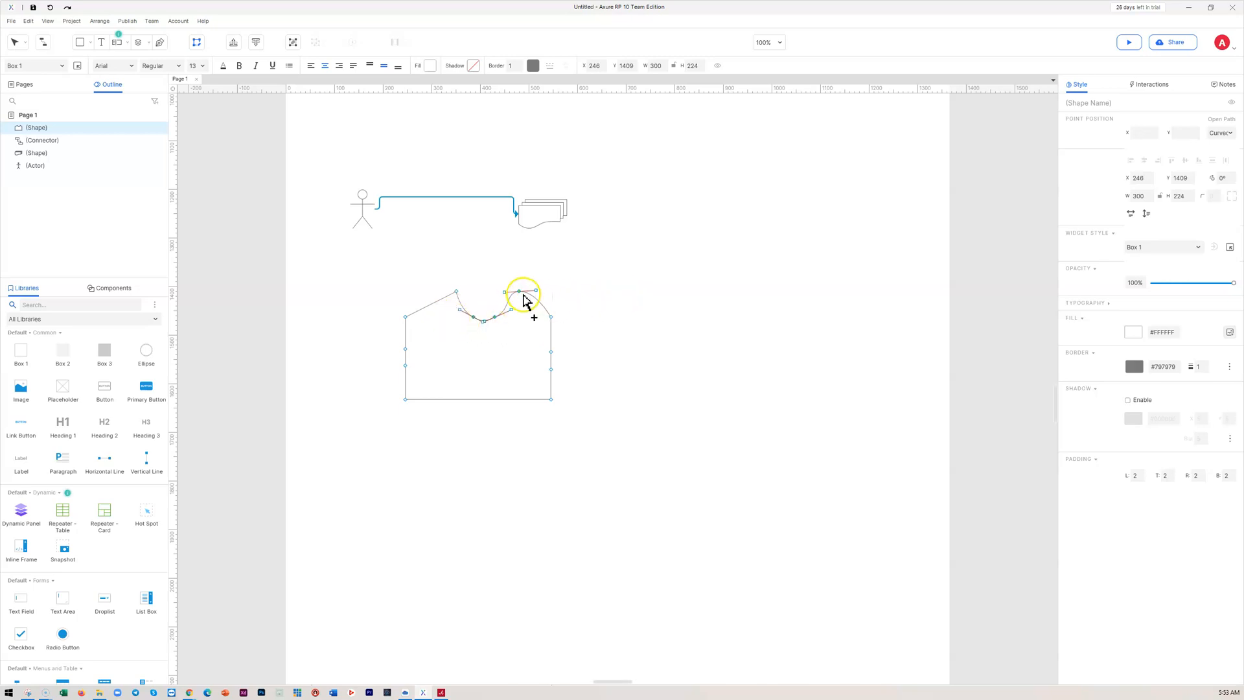
drag(538, 292, 527, 294)
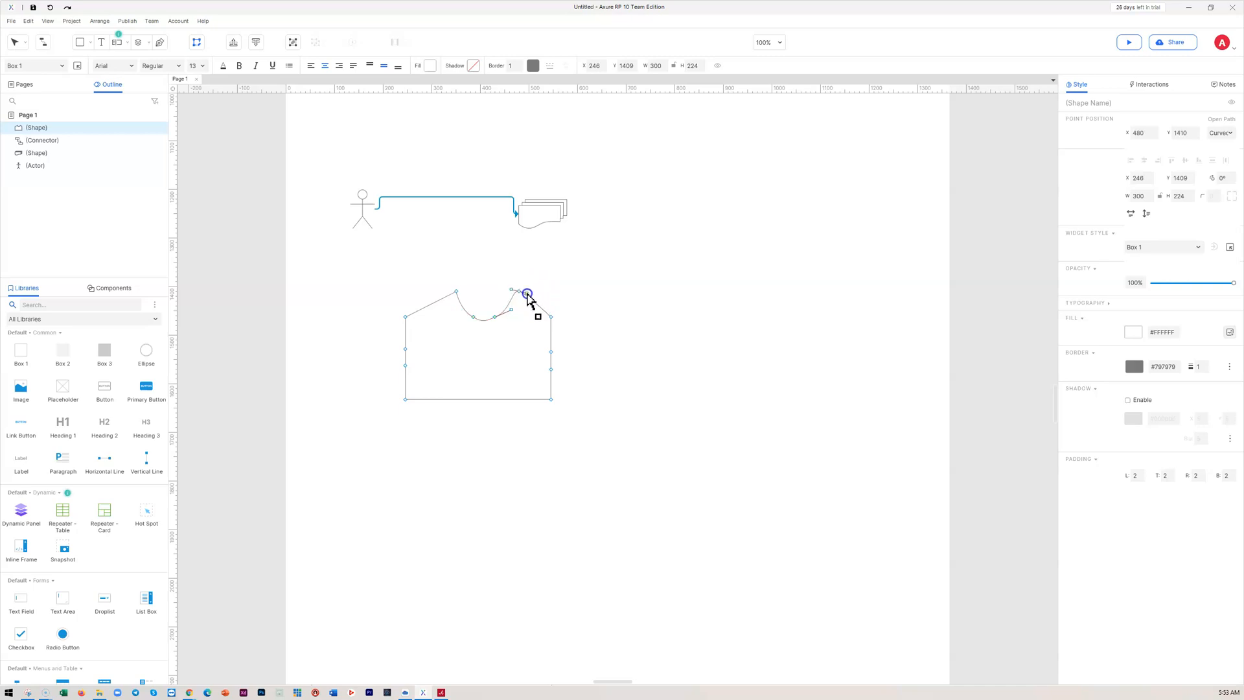
click(624, 287)
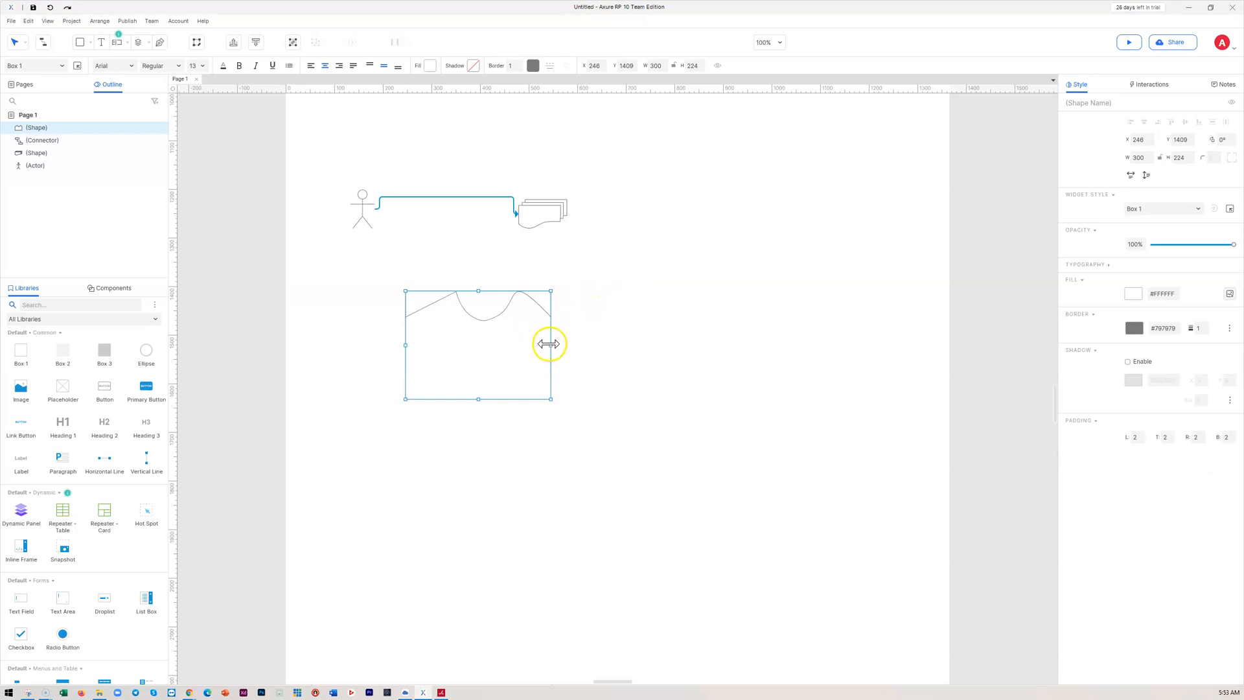
Reopen the shape's points and pull the right side's points inward to form the sleeve opening, waist and hem
click(601, 327)
click(540, 335)
double_click(550, 334)
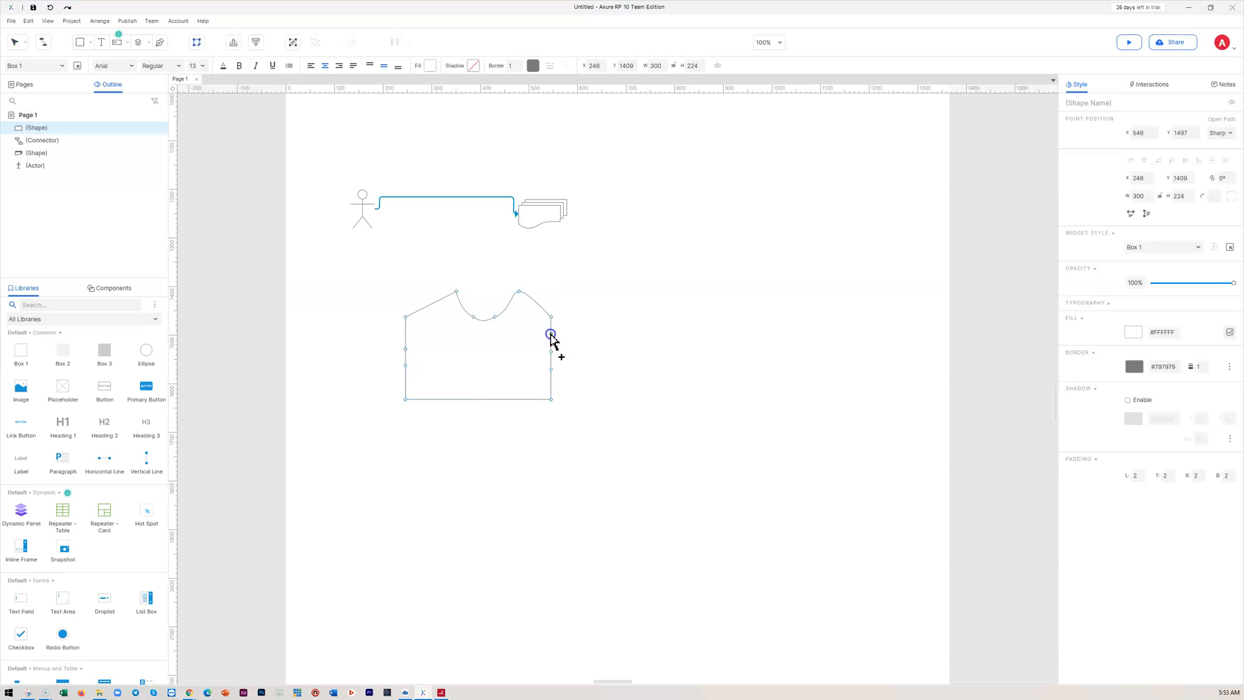
click(550, 334)
click(550, 358)
drag(527, 327, 528, 328)
drag(551, 359, 527, 374)
drag(524, 373, 527, 374)
mouse_move(542, 386)
mouse_down()
mouse_move(551, 374)
mouse_move(545, 388)
mouse_up()
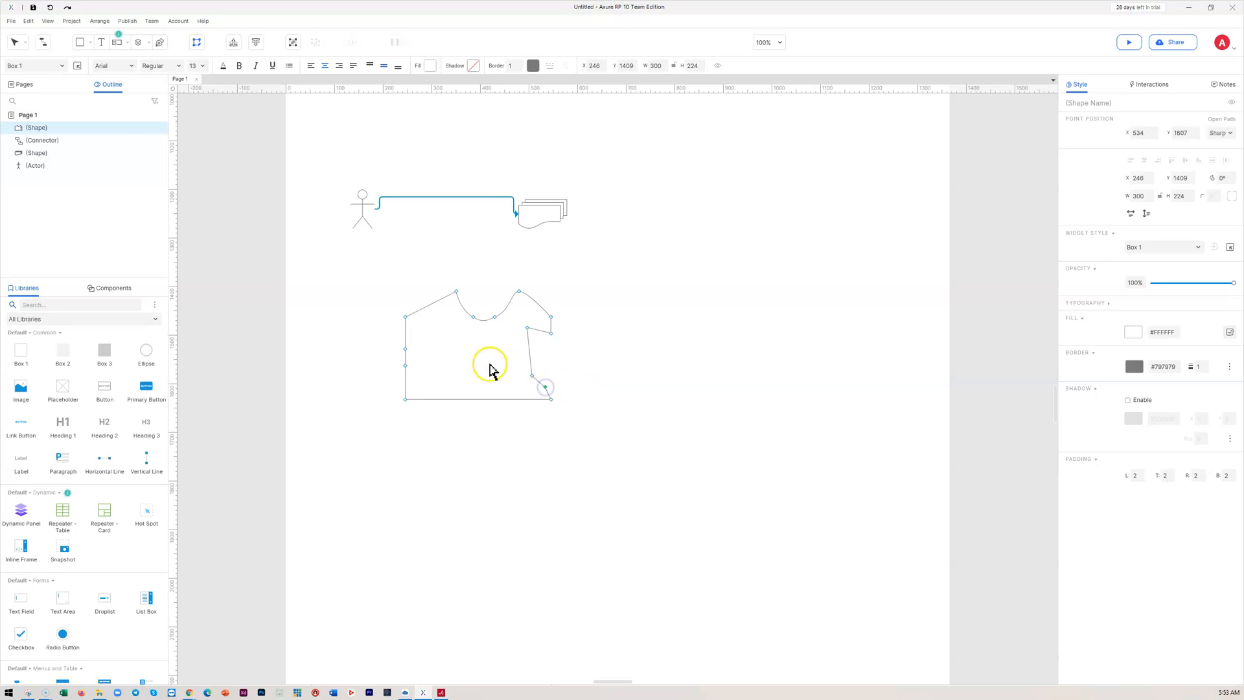
Add a point near the hem and one below the sleeve on the shape's left side, pulling both inward
click(406, 380)
drag(406, 381, 424, 385)
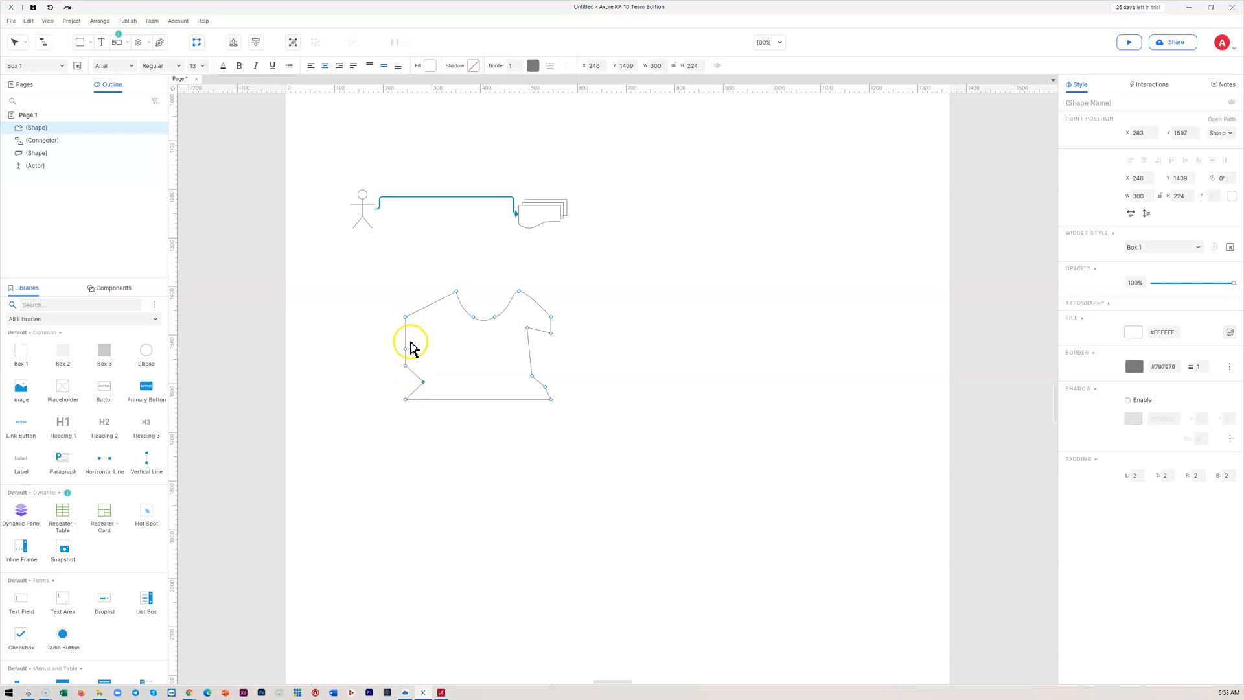
drag(406, 336, 438, 327)
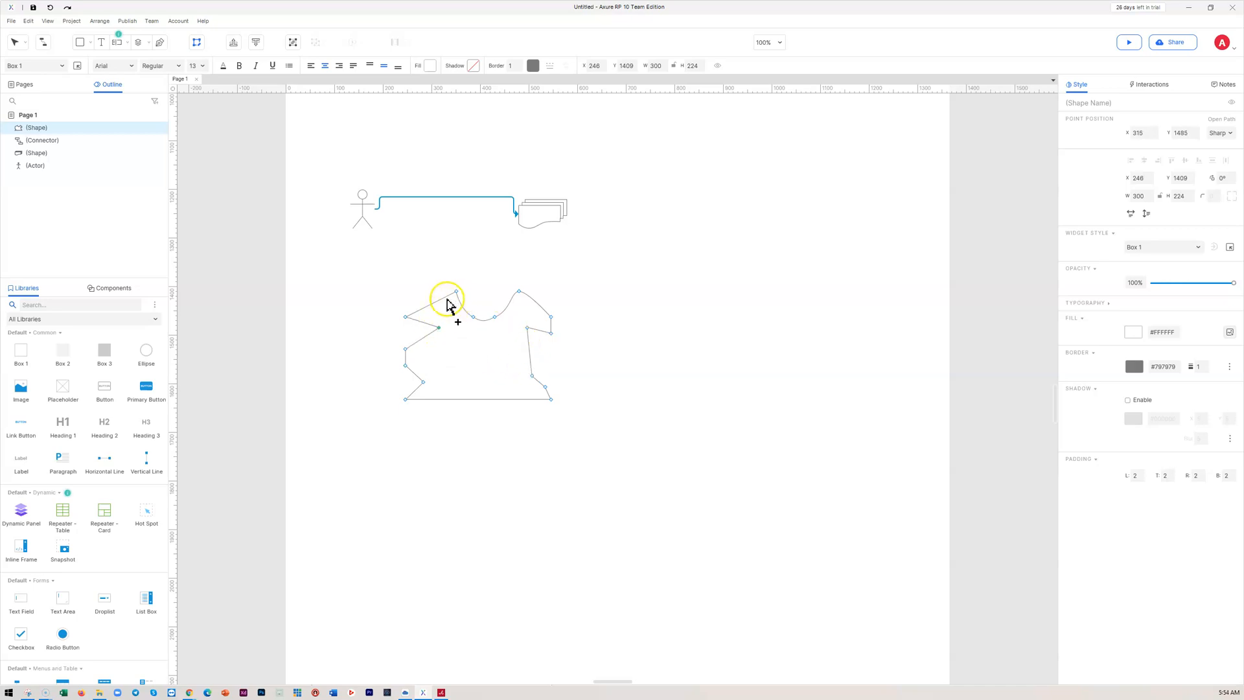
Add a point on each shoulder and move both outward to widen the shoulders, and reopen the shape for point editing
drag(443, 297, 437, 291)
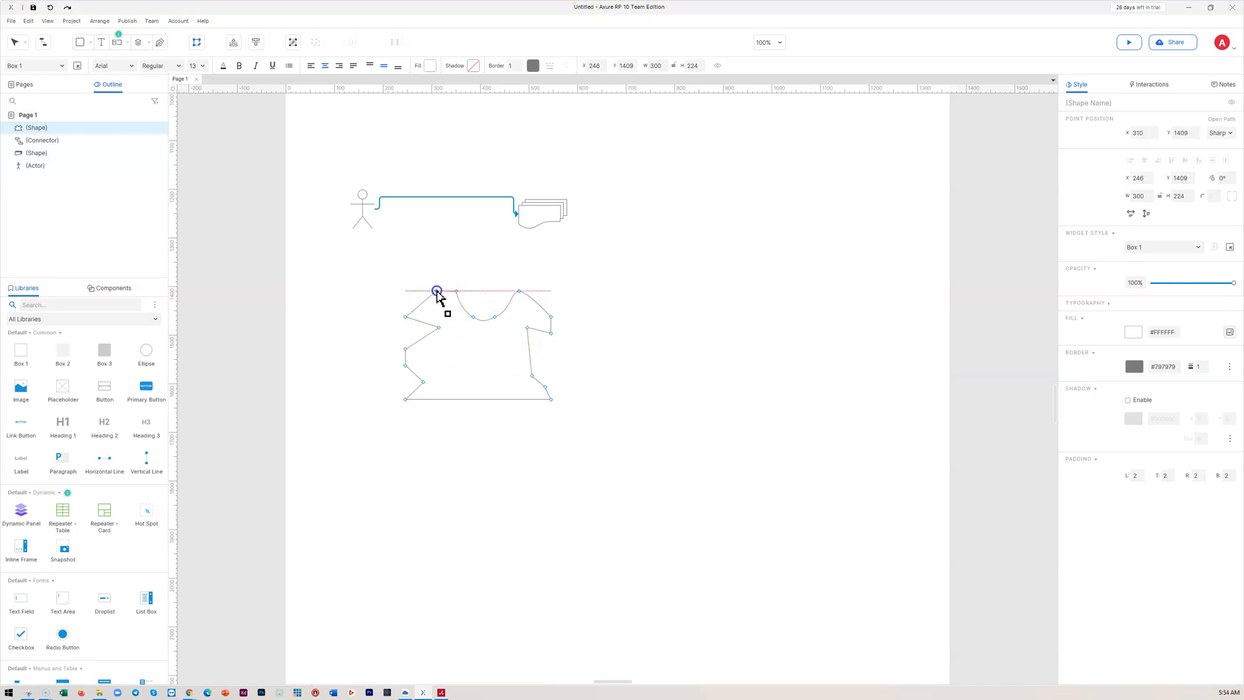
click(526, 293)
drag(527, 294, 531, 297)
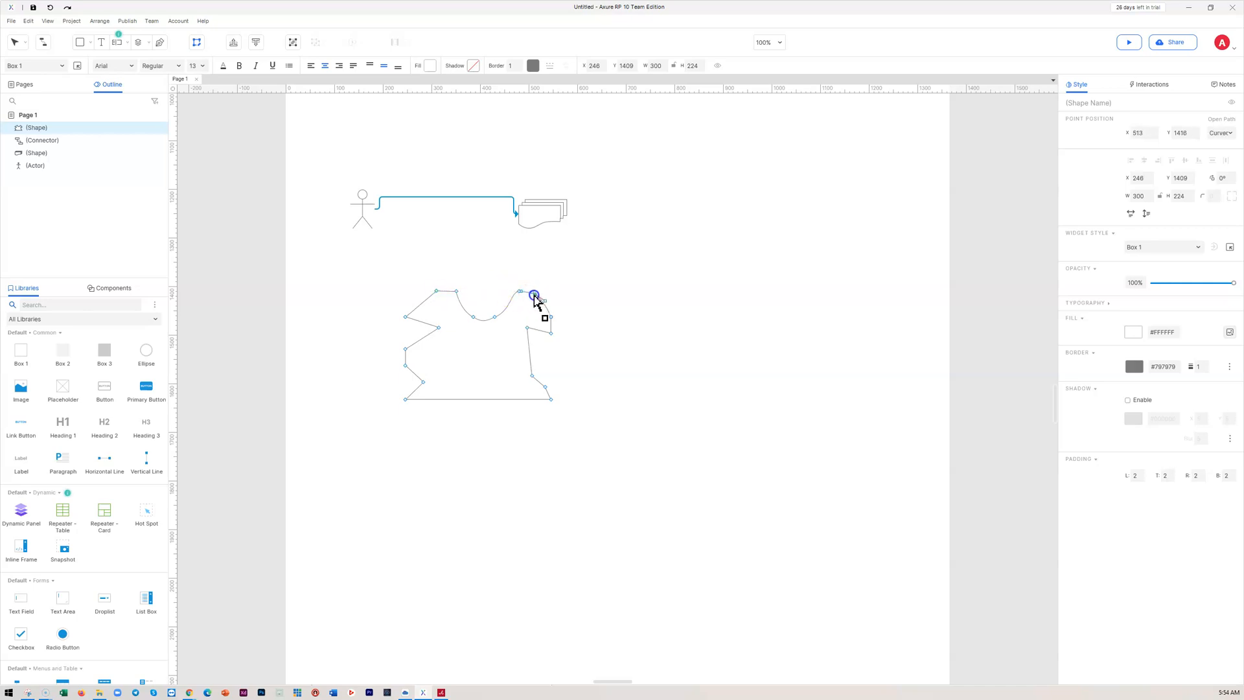
click(601, 296)
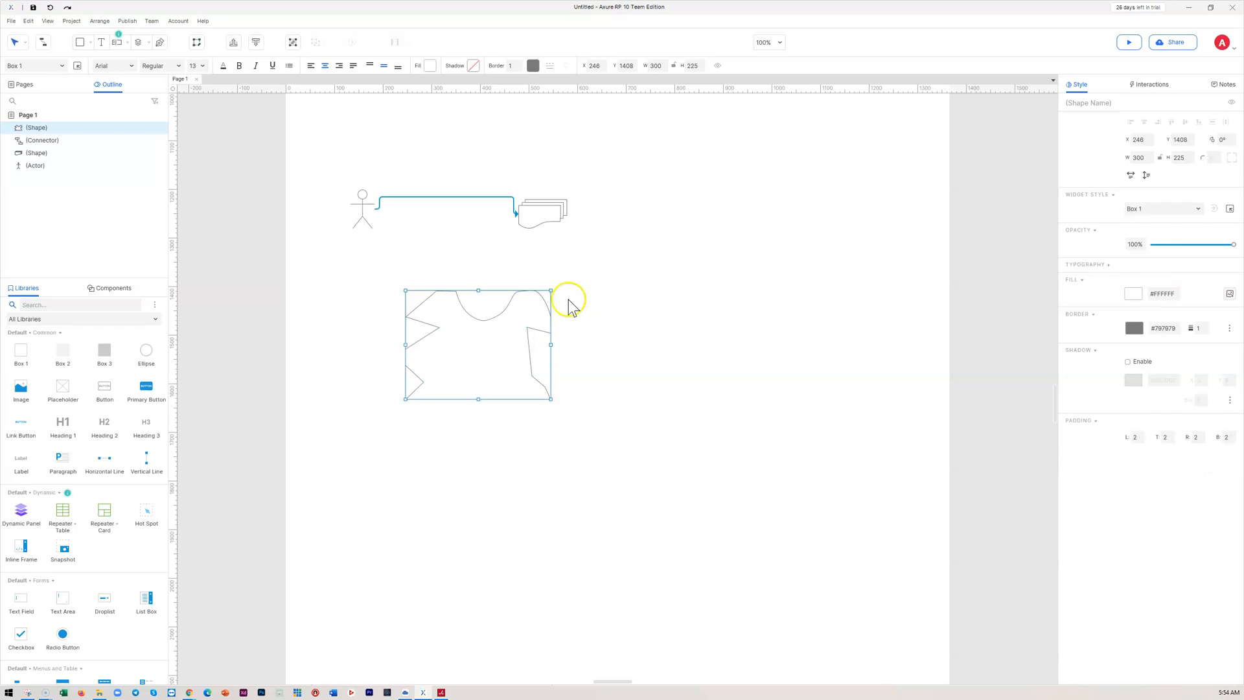
double_click(418, 343)
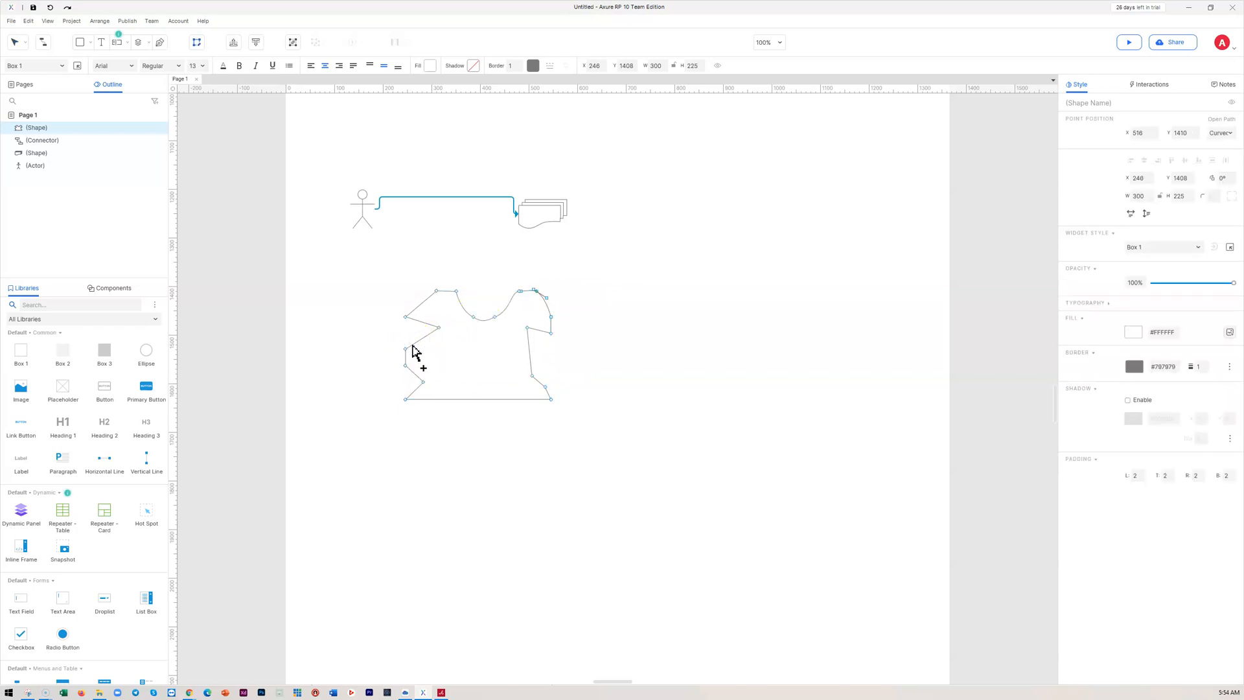
Pull the T-shirt's lower left side point inward to the waist and delete it
drag(406, 350, 425, 374)
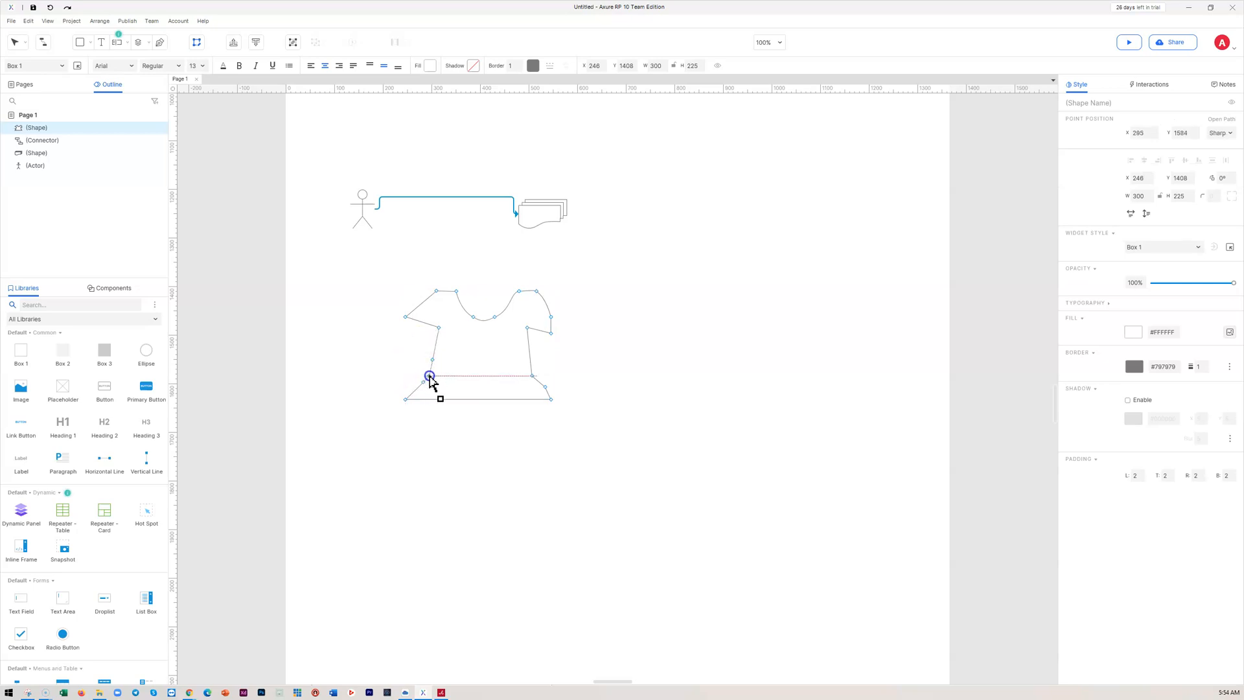
right_click(429, 375)
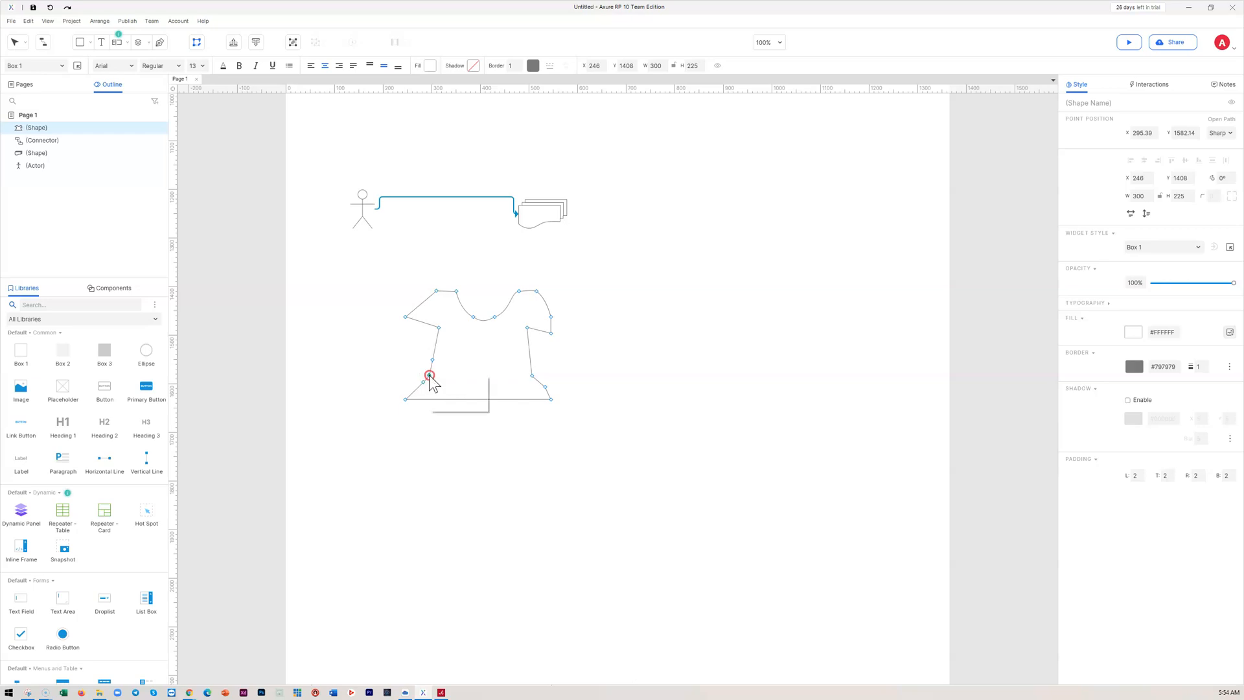
click(452, 409)
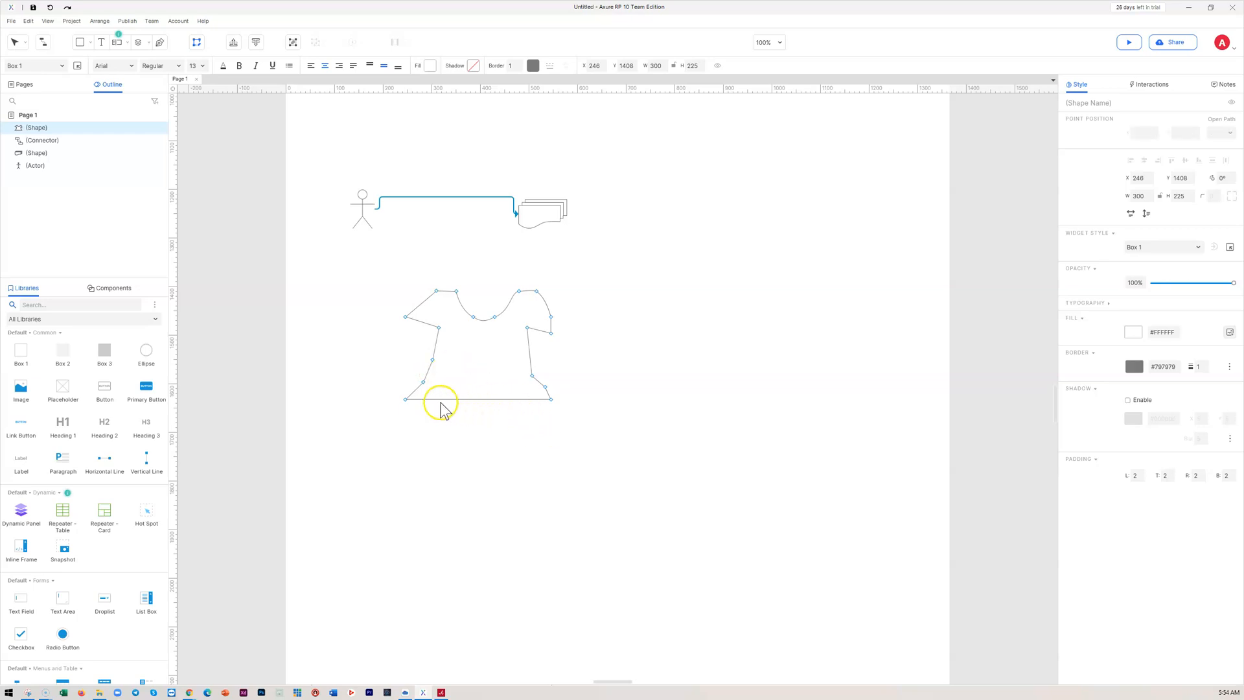
Pull both hem corners and the left point above the hem inward to straighten the T-shirt's sides
drag(407, 403, 422, 406)
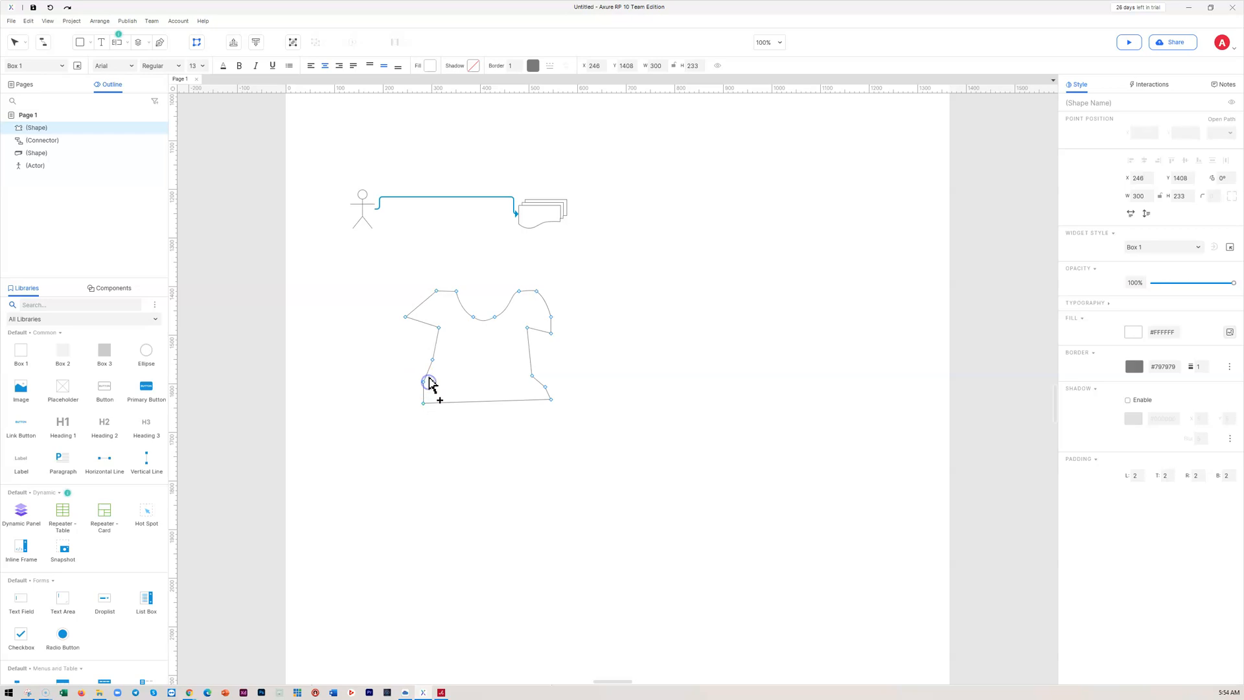
drag(422, 382, 430, 383)
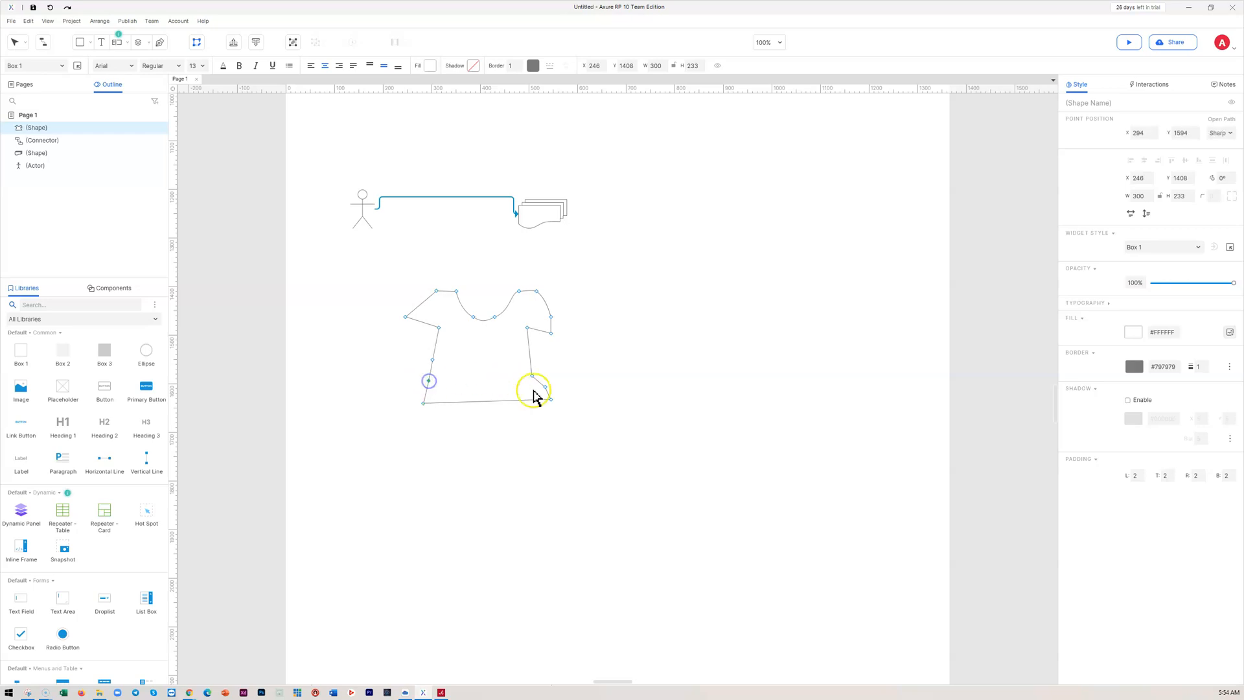
click(536, 401)
drag(545, 391, 533, 405)
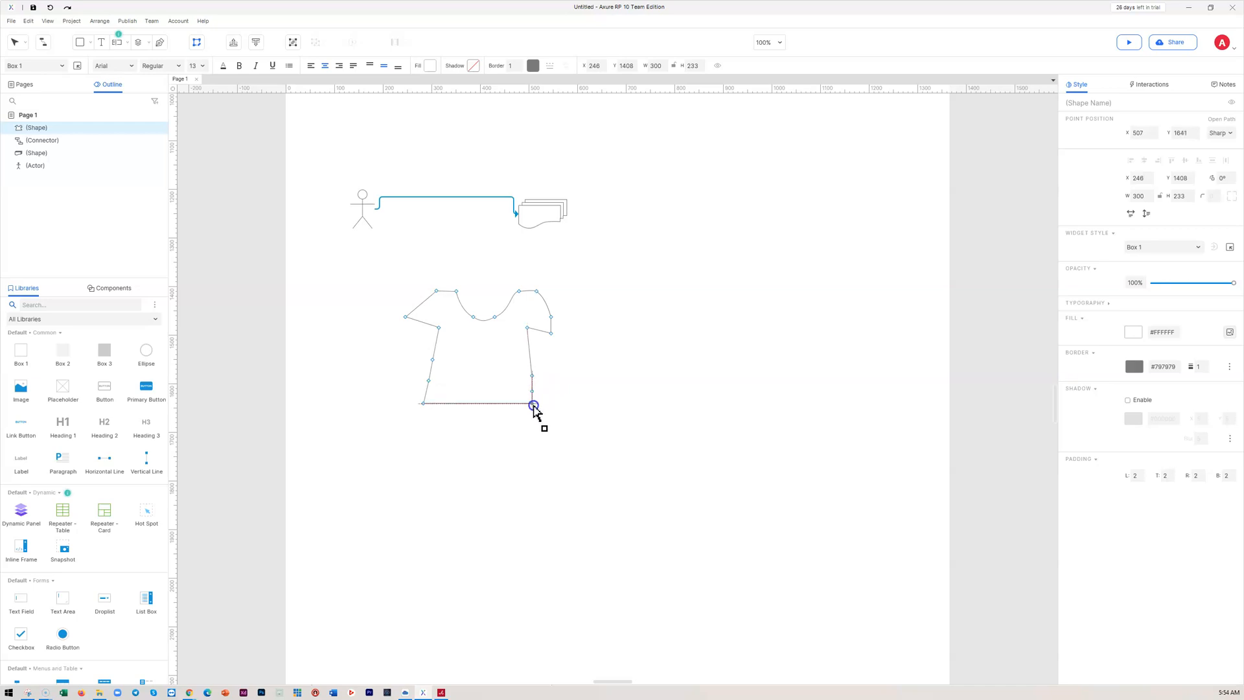
Finish editing the points and delete the T-shirt shape
click(619, 371)
click(491, 363)
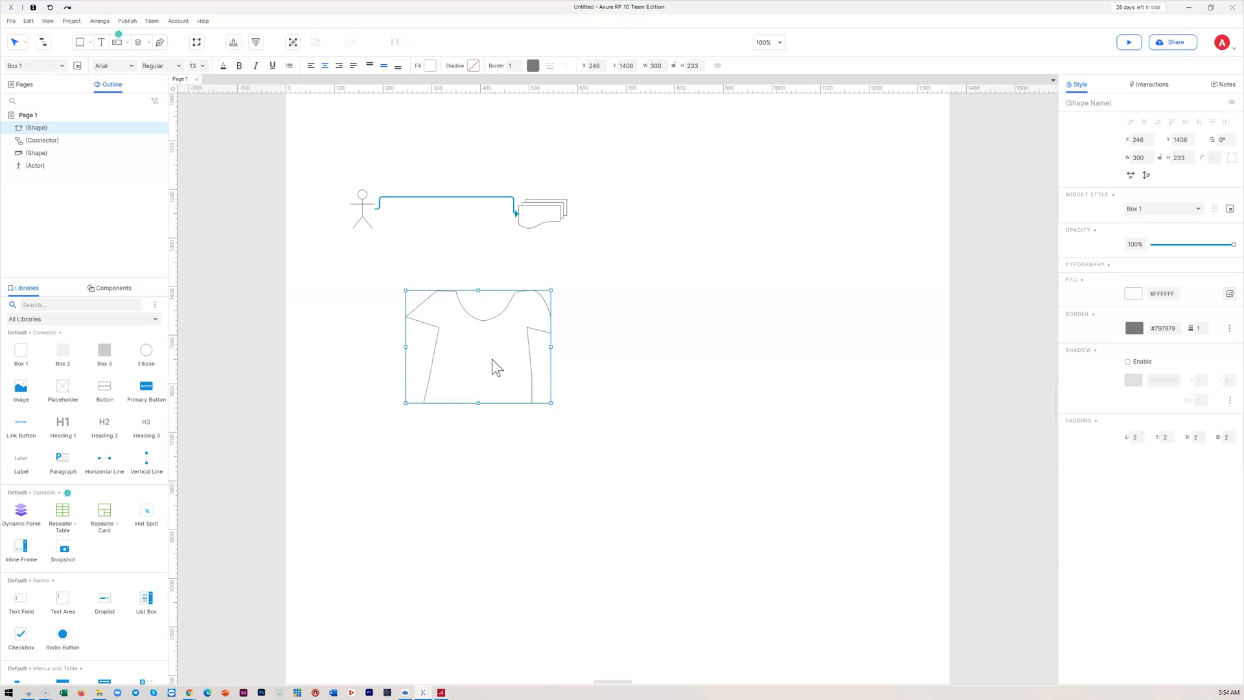
key(Delete)
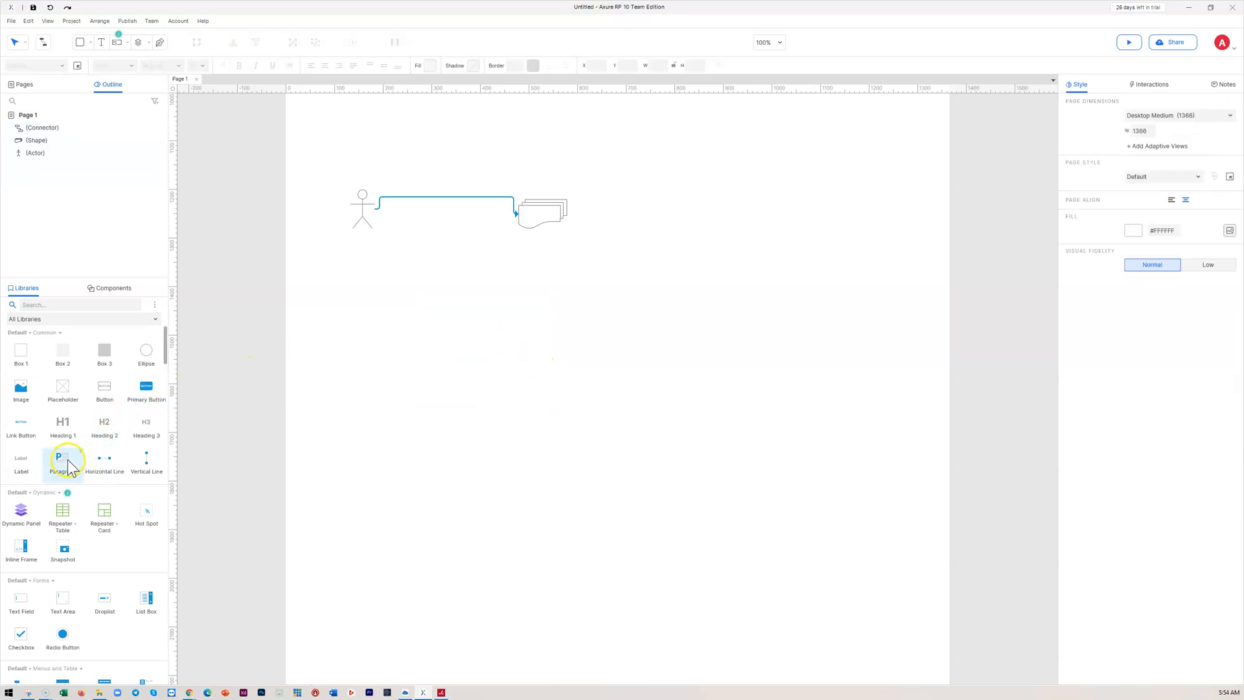
Place a horizontal line below the flow shapes, set its border thickness to 2 and shorten it to about 23 px
drag(104, 458, 486, 302)
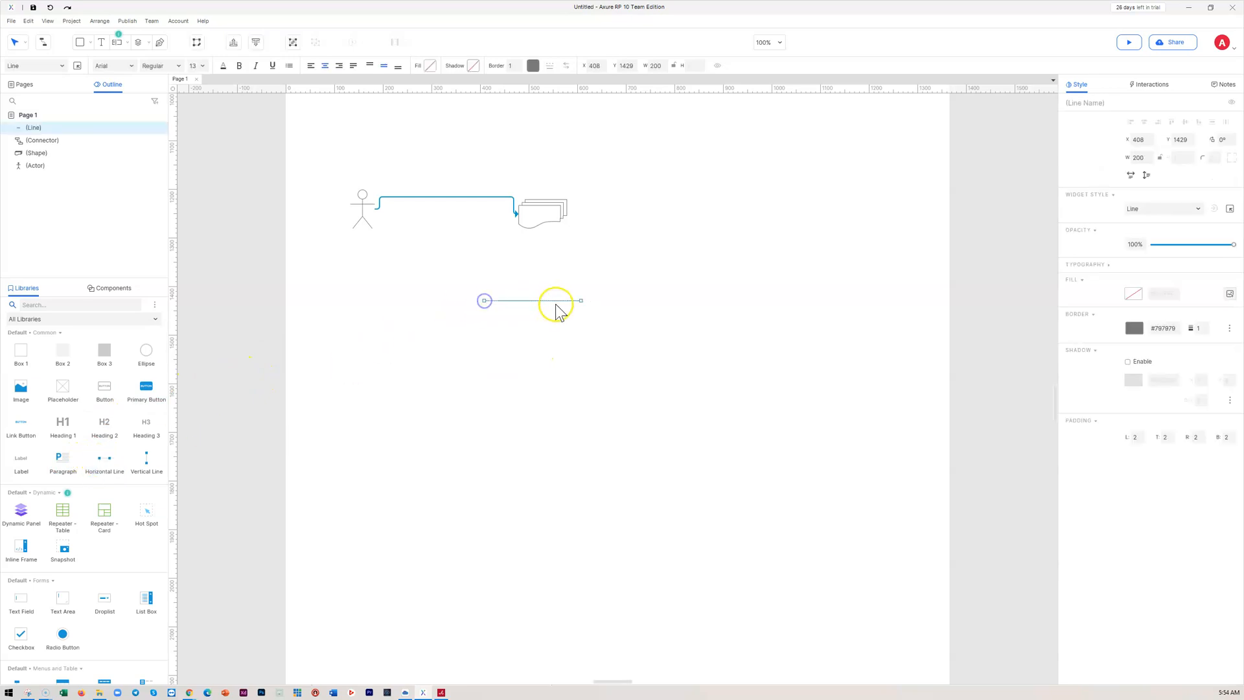
drag(581, 300, 497, 300)
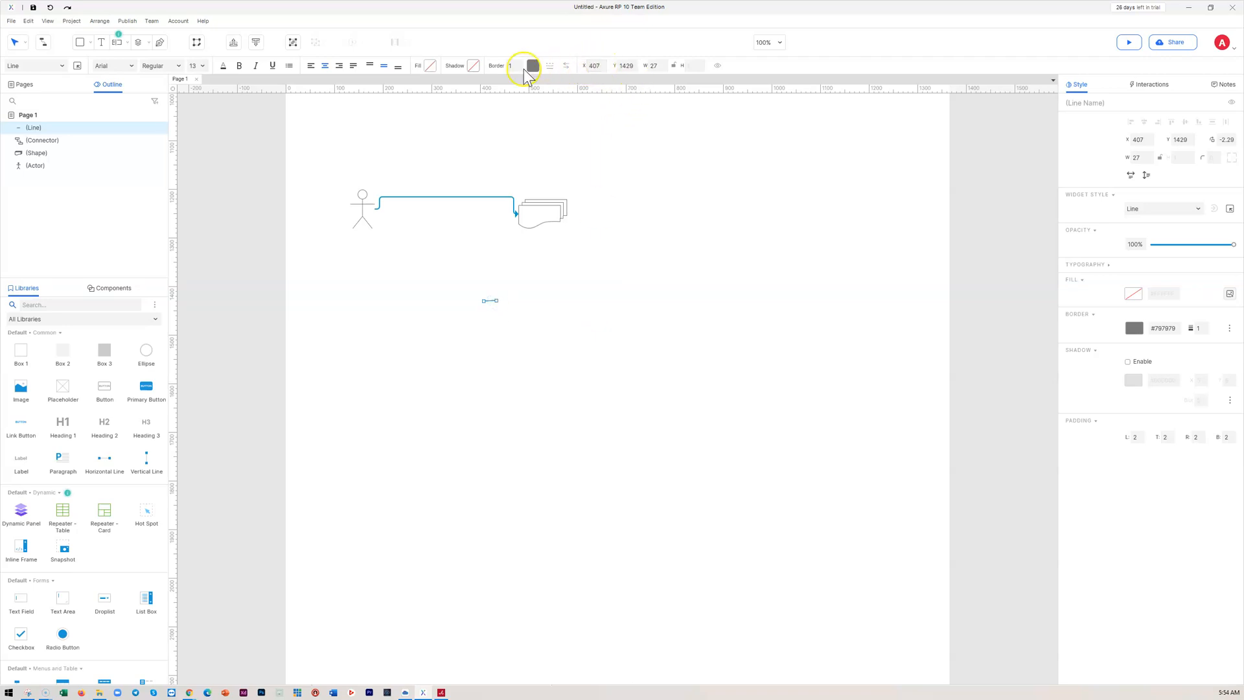
click(519, 63)
drag(497, 301, 494, 301)
click(555, 300)
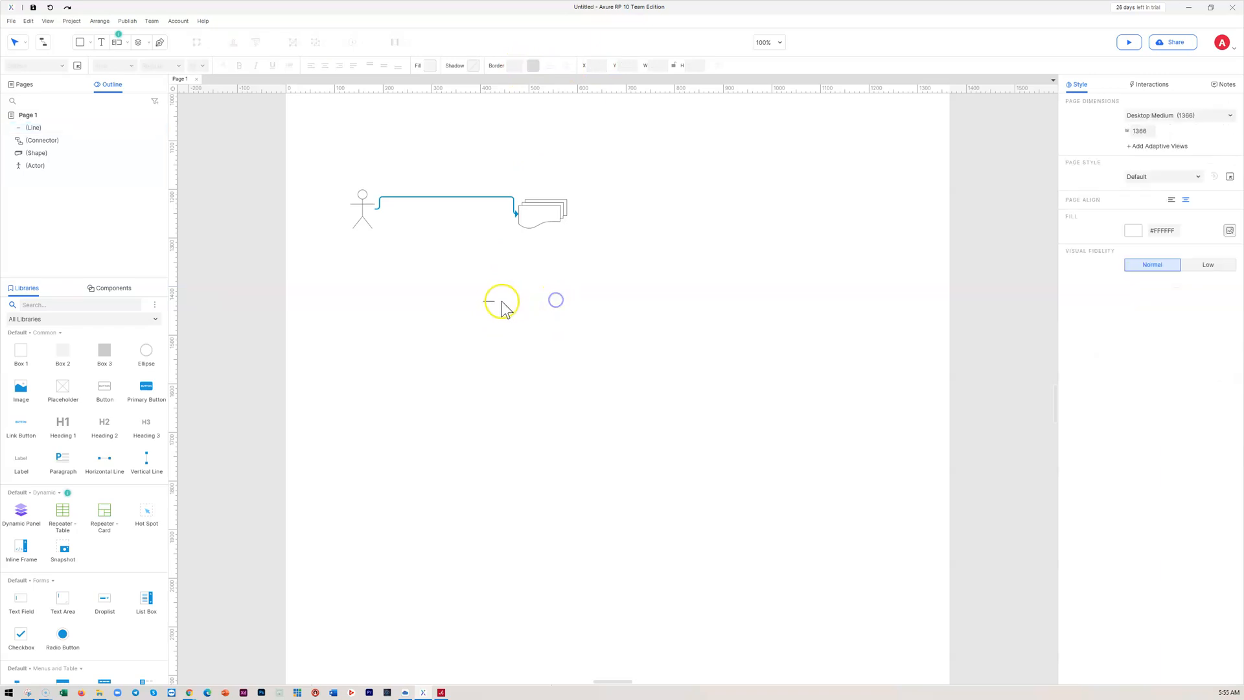
Duplicate the short line twice
click(487, 301)
key(ctrl+d)
key(ctrl+d)
click(508, 305)
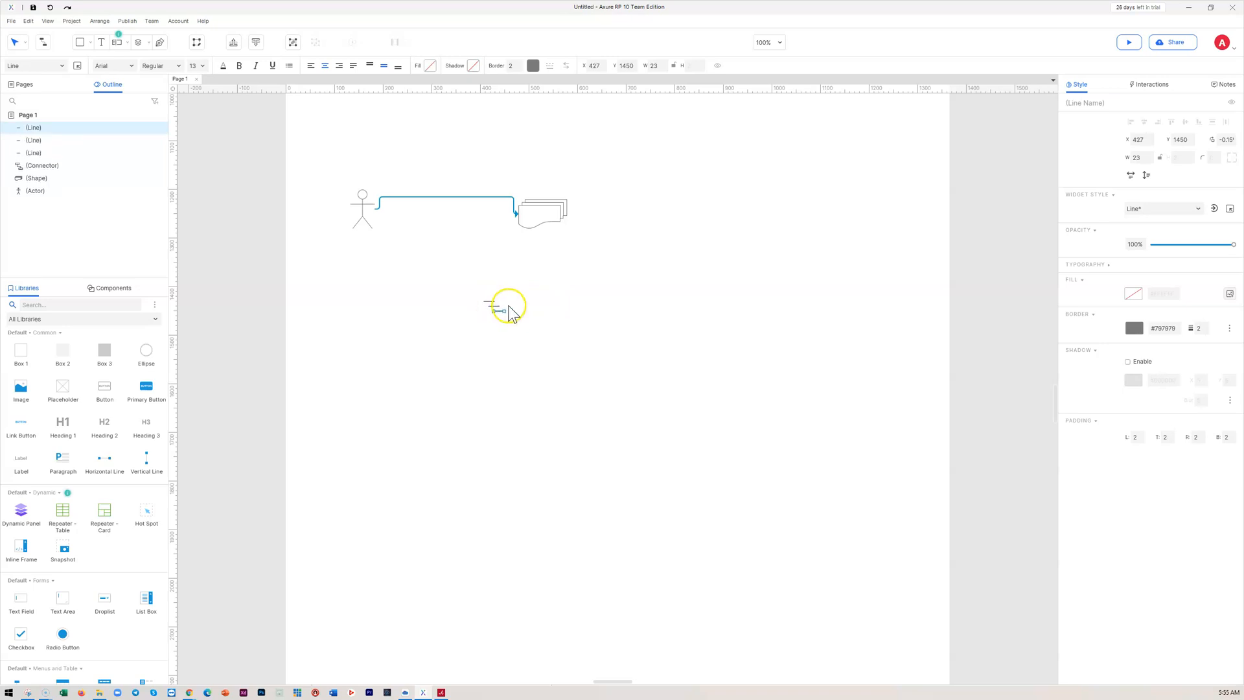
Distribute the three lines vertically and align them by their centers
drag(531, 326, 461, 292)
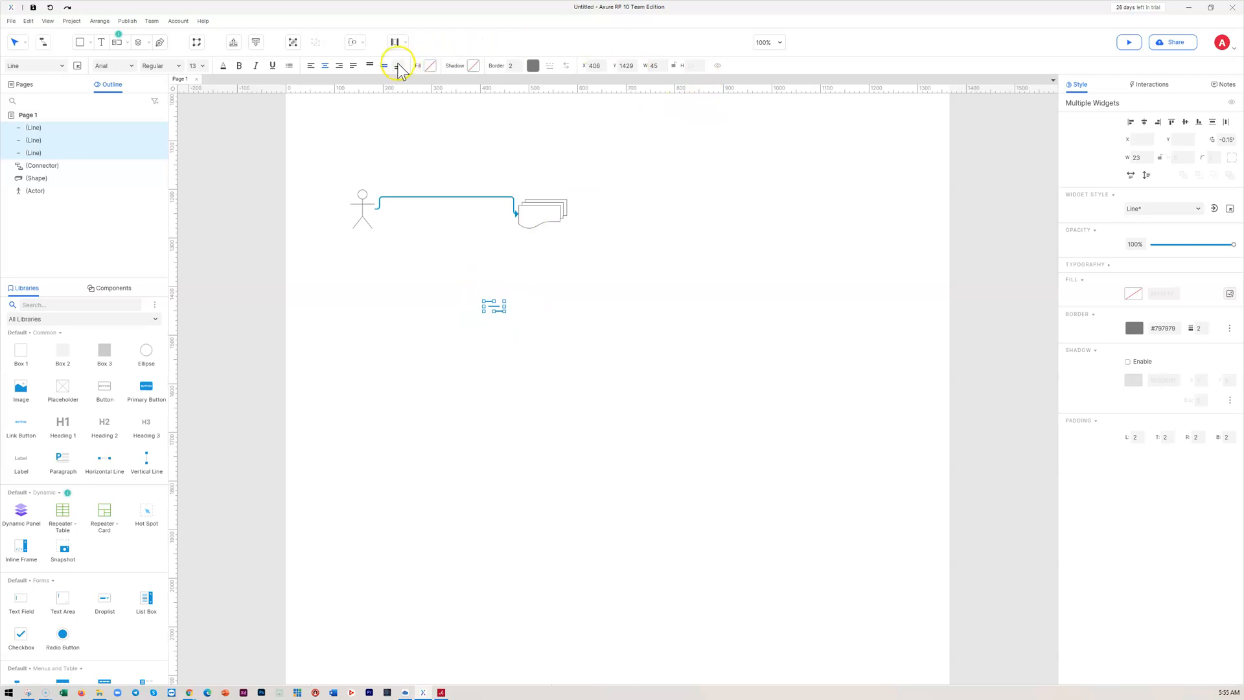
click(406, 42)
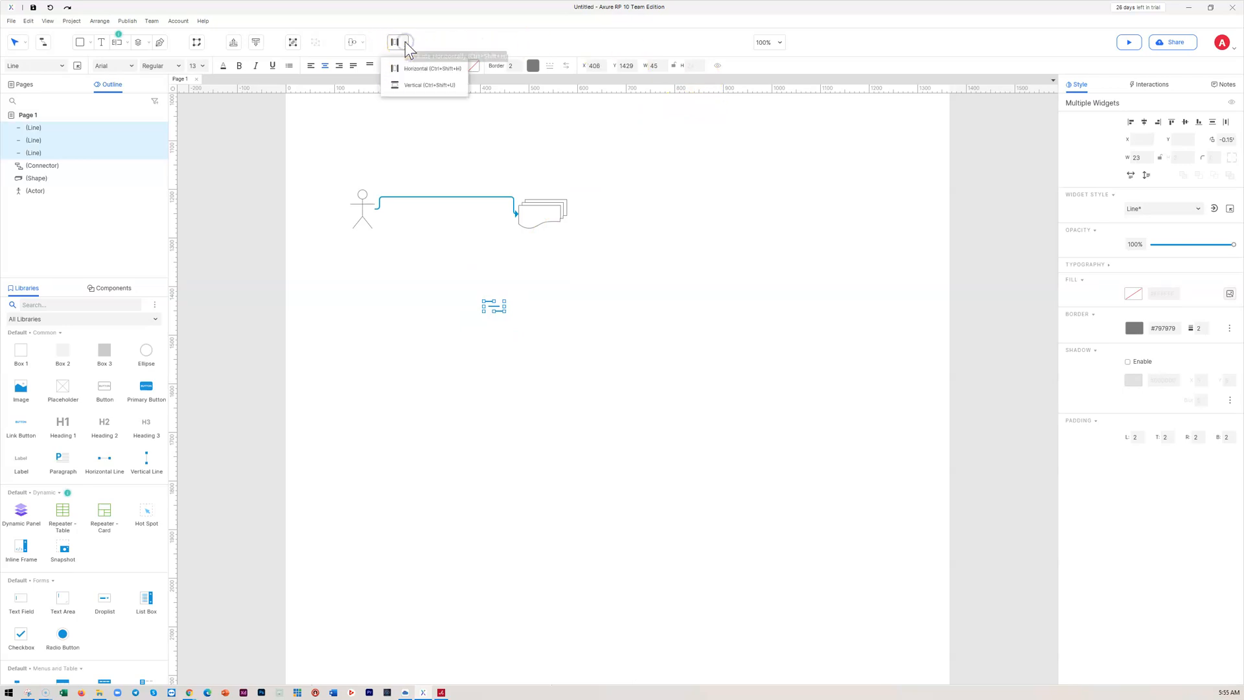
click(399, 86)
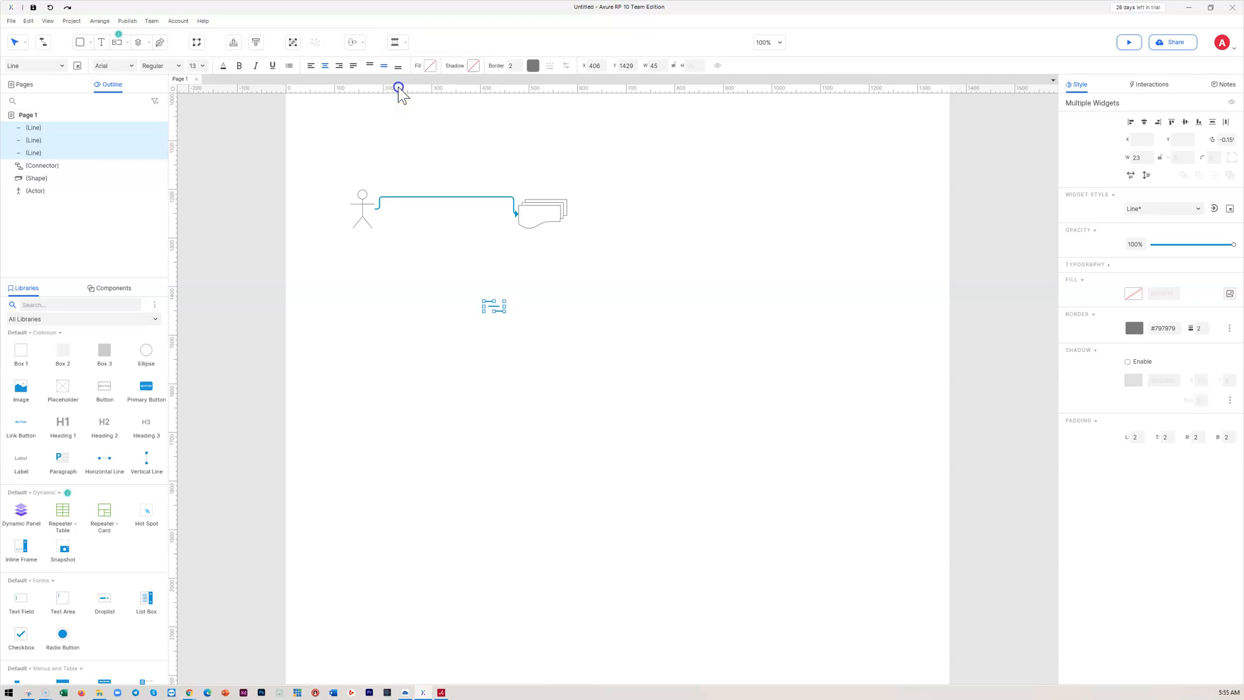
click(360, 43)
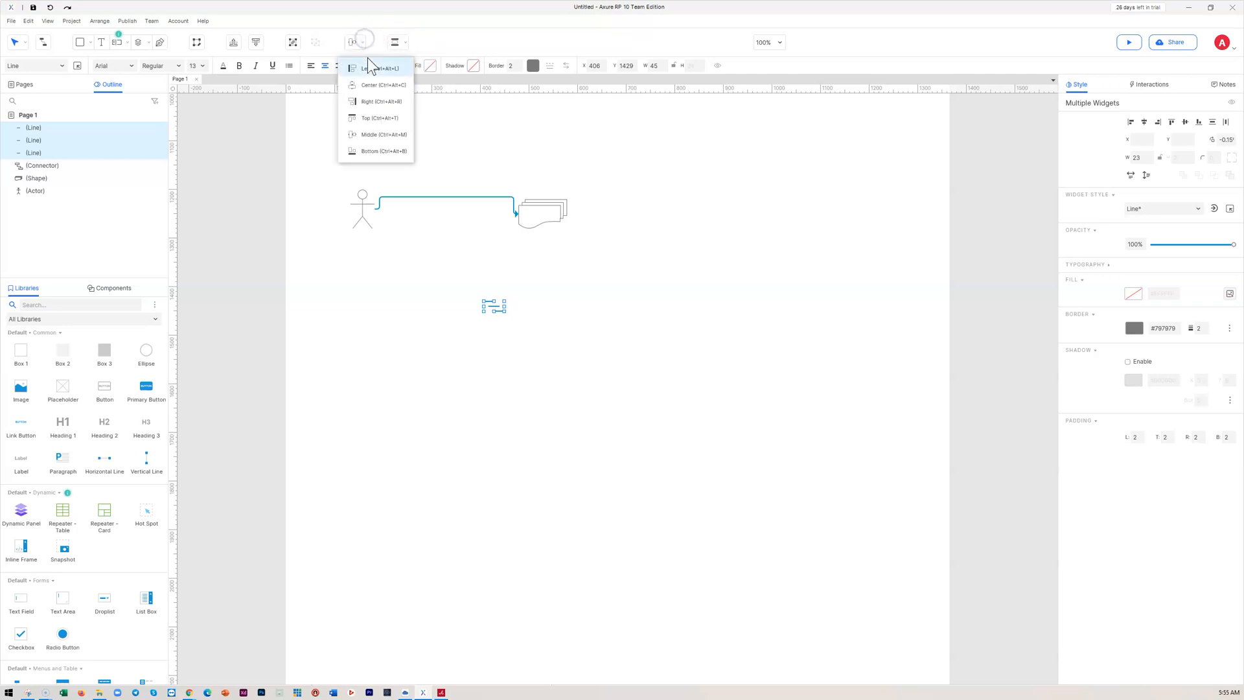
click(360, 85)
click(554, 317)
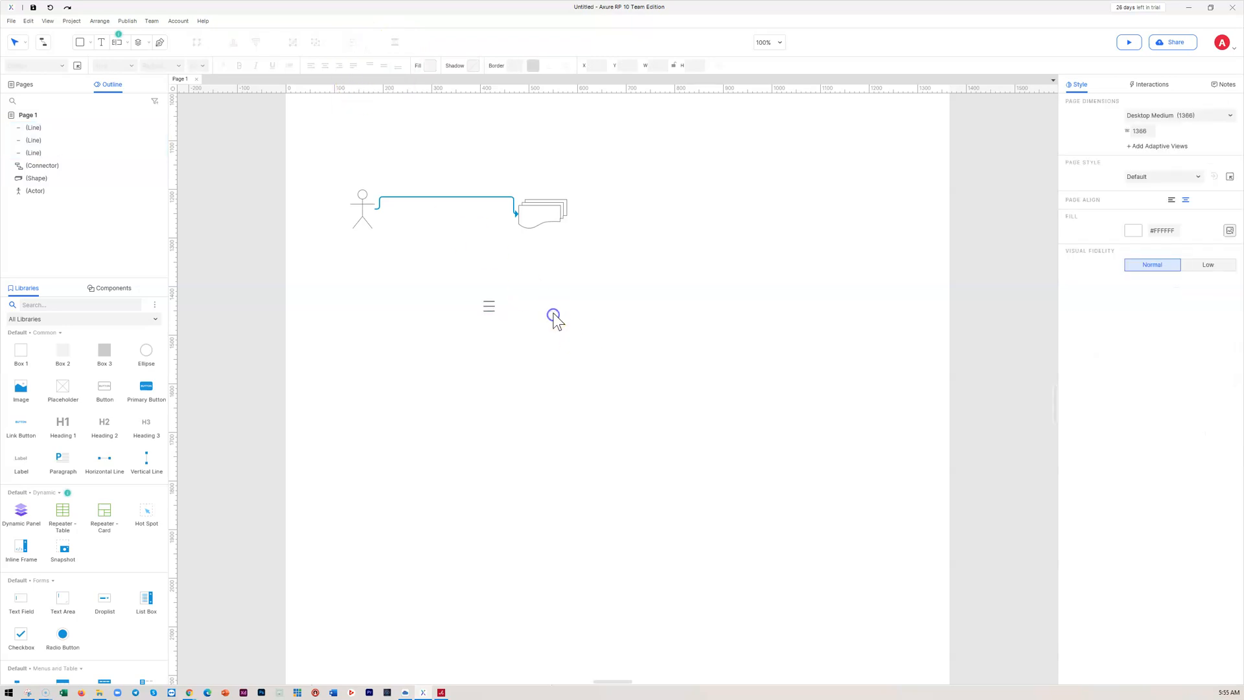
Nudge the bottom line slightly upward and center-align all three lines again
click(489, 311)
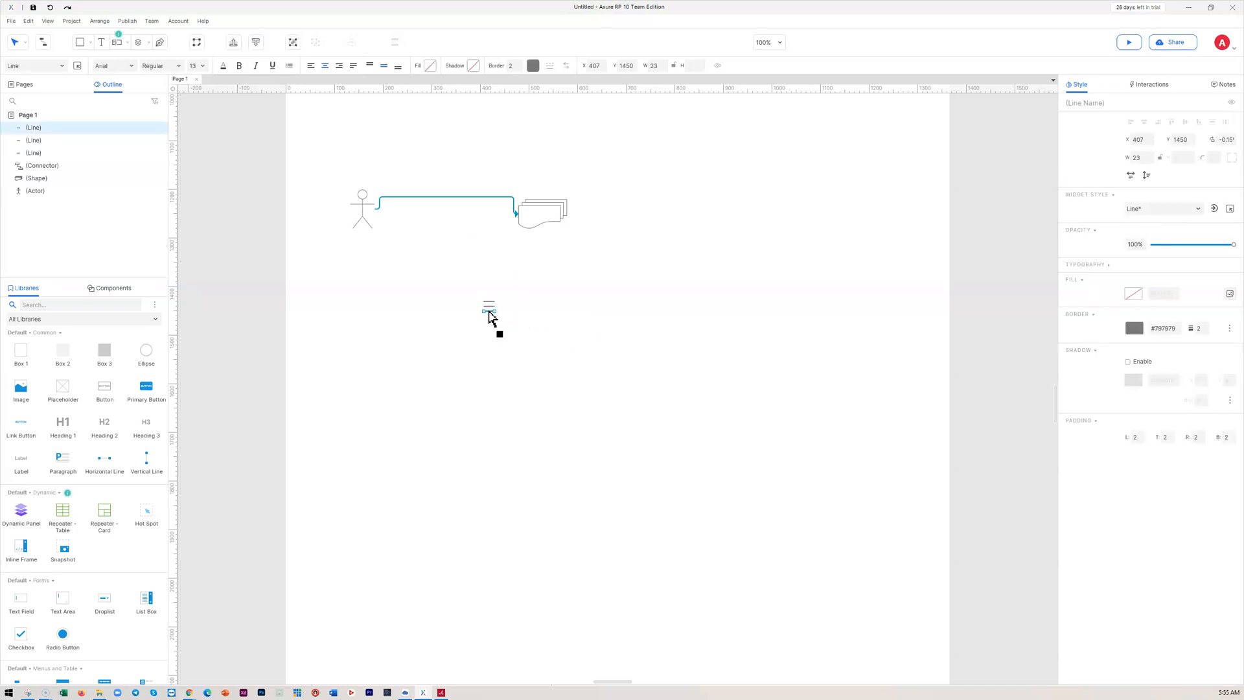
drag(517, 330, 450, 261)
click(362, 43)
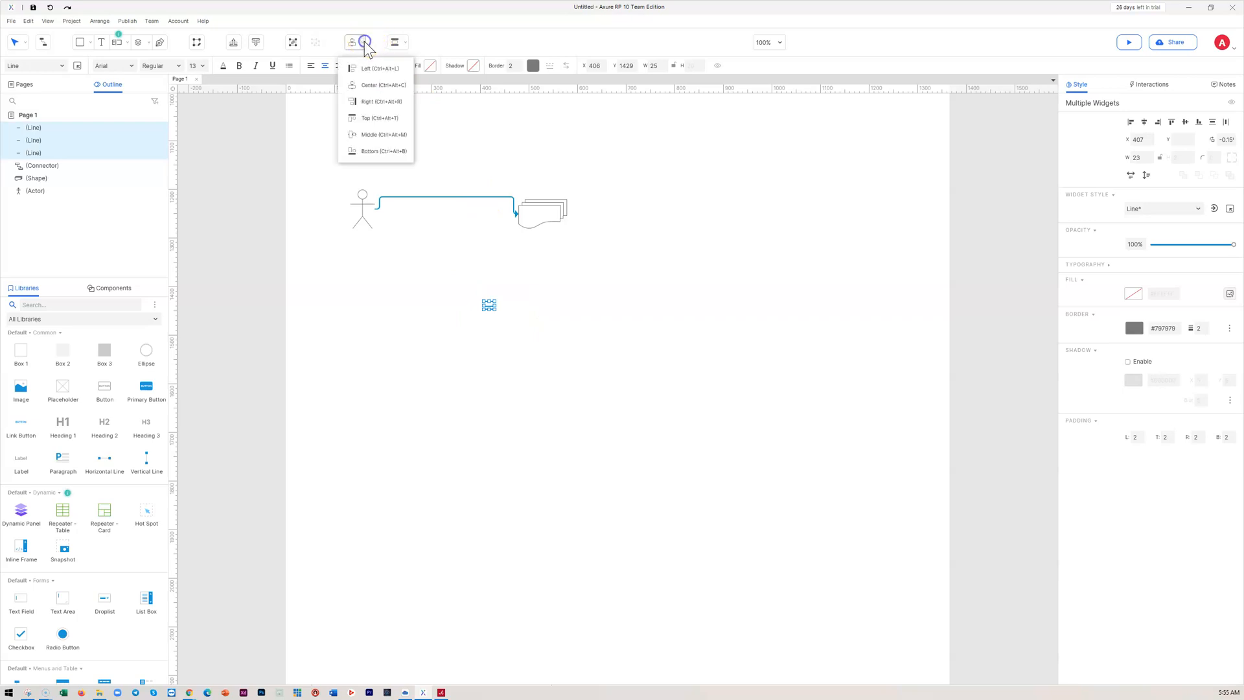
click(355, 86)
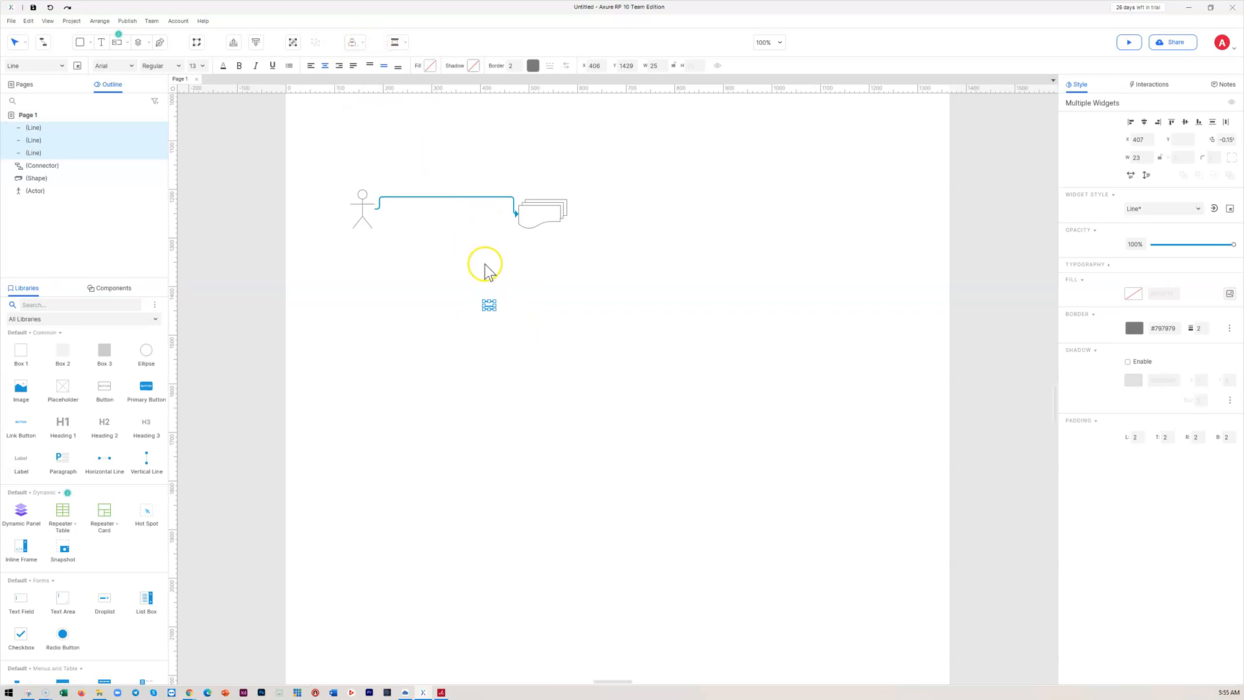
click(362, 43)
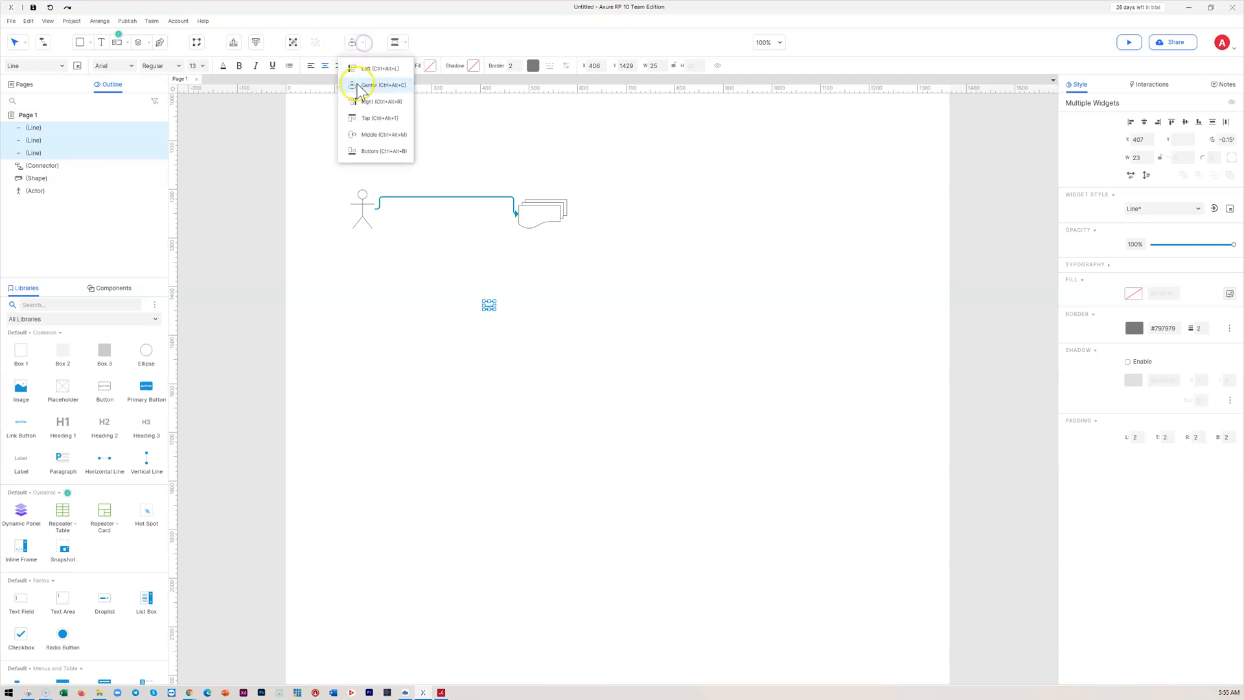
click(355, 86)
click(562, 288)
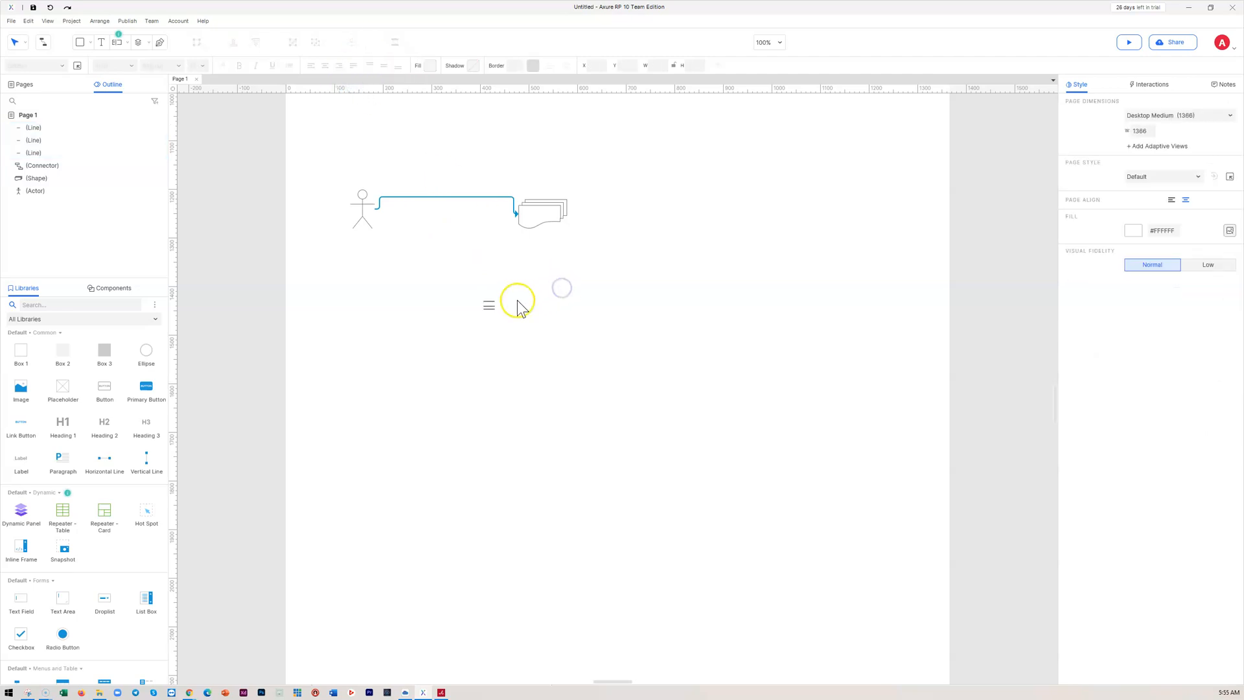
Apply center alignment to the three stacked lines once more and distribute them vertically
drag(505, 321, 456, 261)
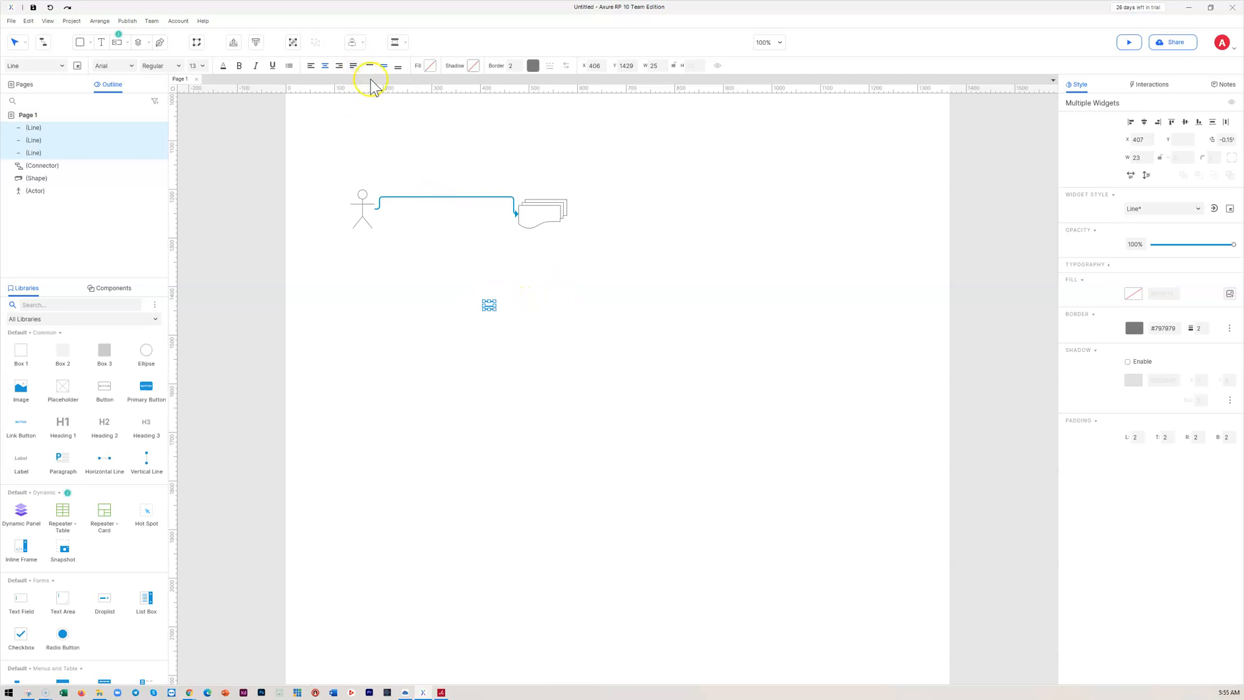
click(357, 43)
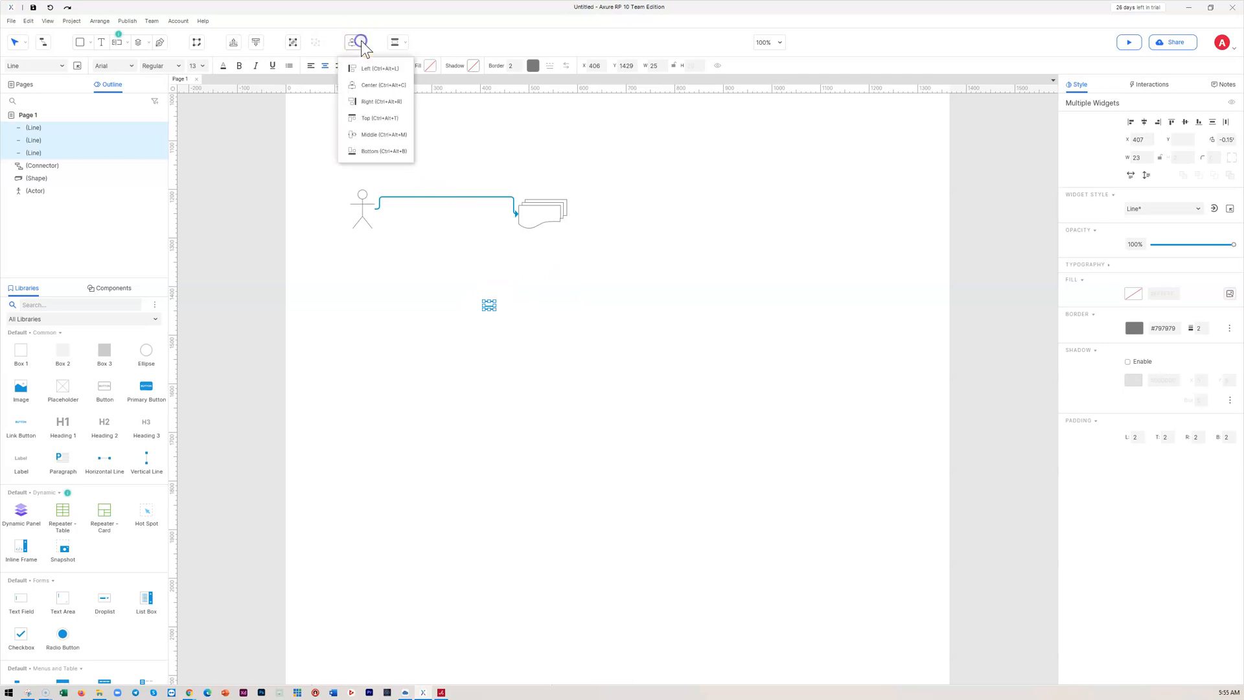
click(357, 85)
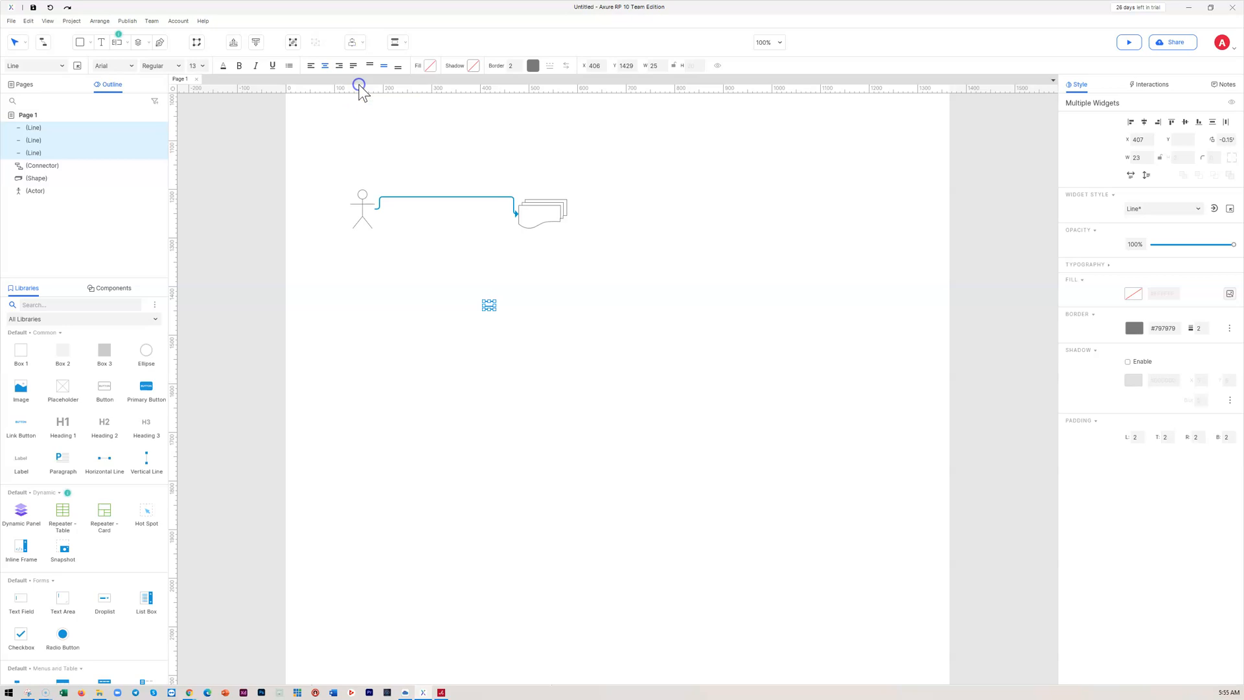
click(396, 43)
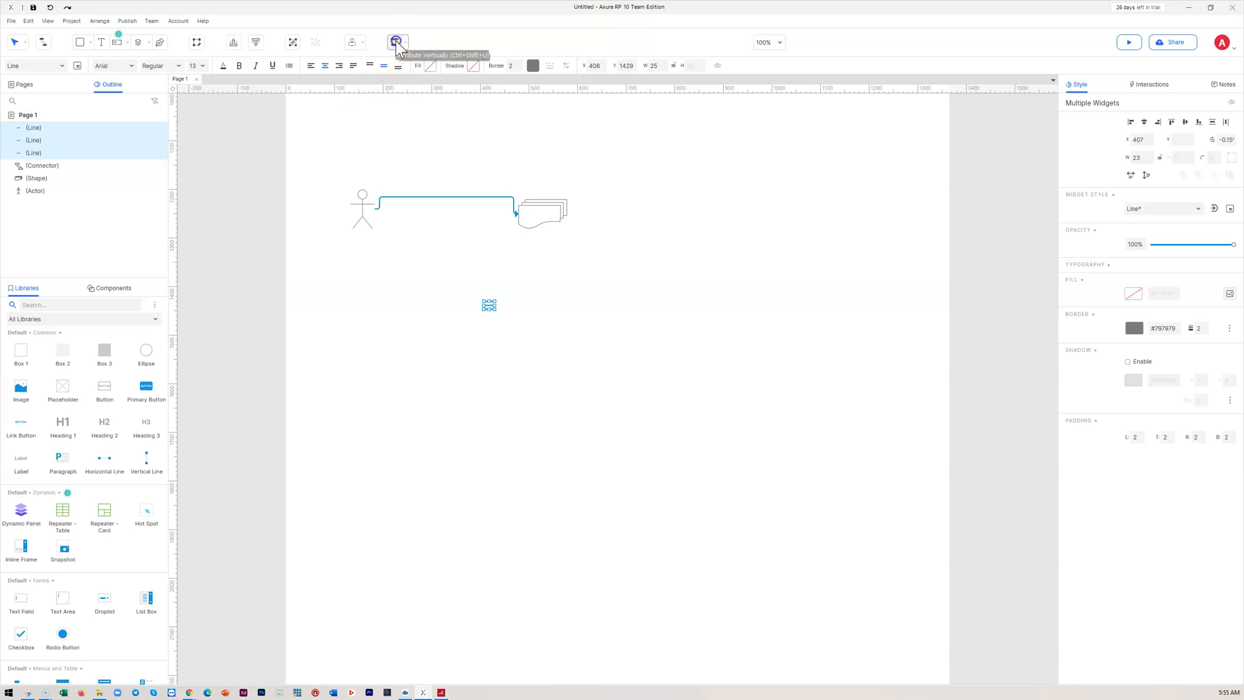
click(531, 317)
Group the three lines, name the group "icon" and reselect it
drag(515, 334, 456, 284)
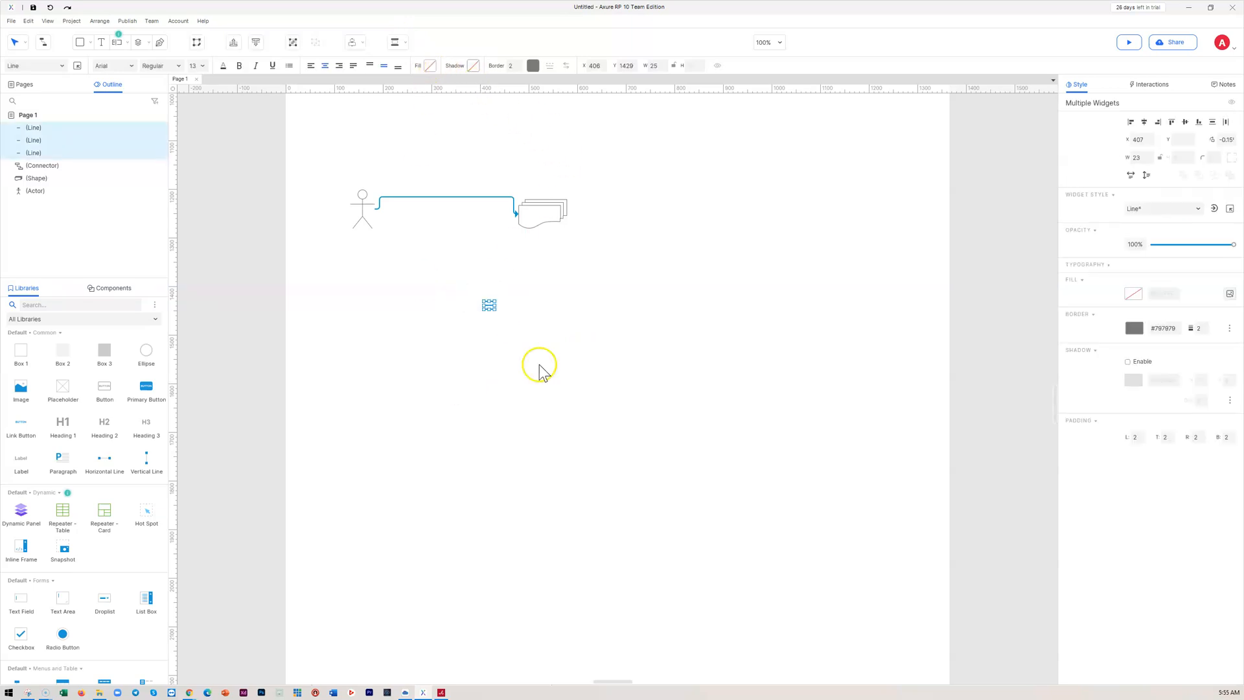
click(295, 42)
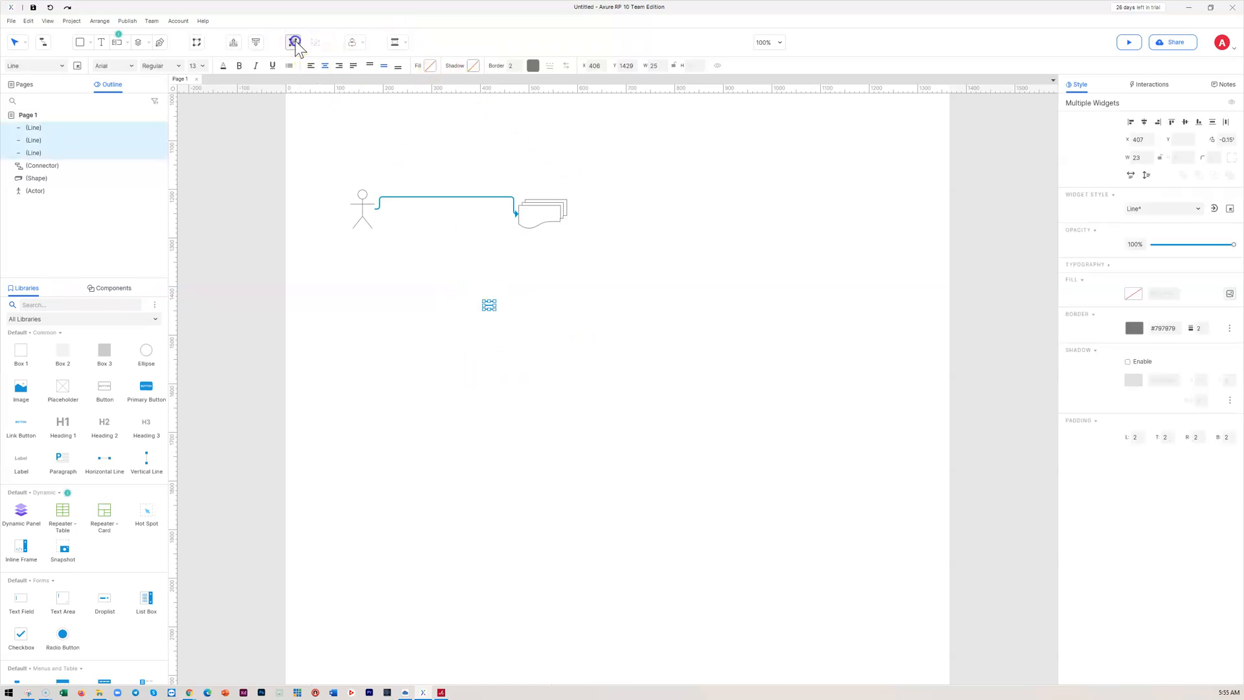
click(1104, 103)
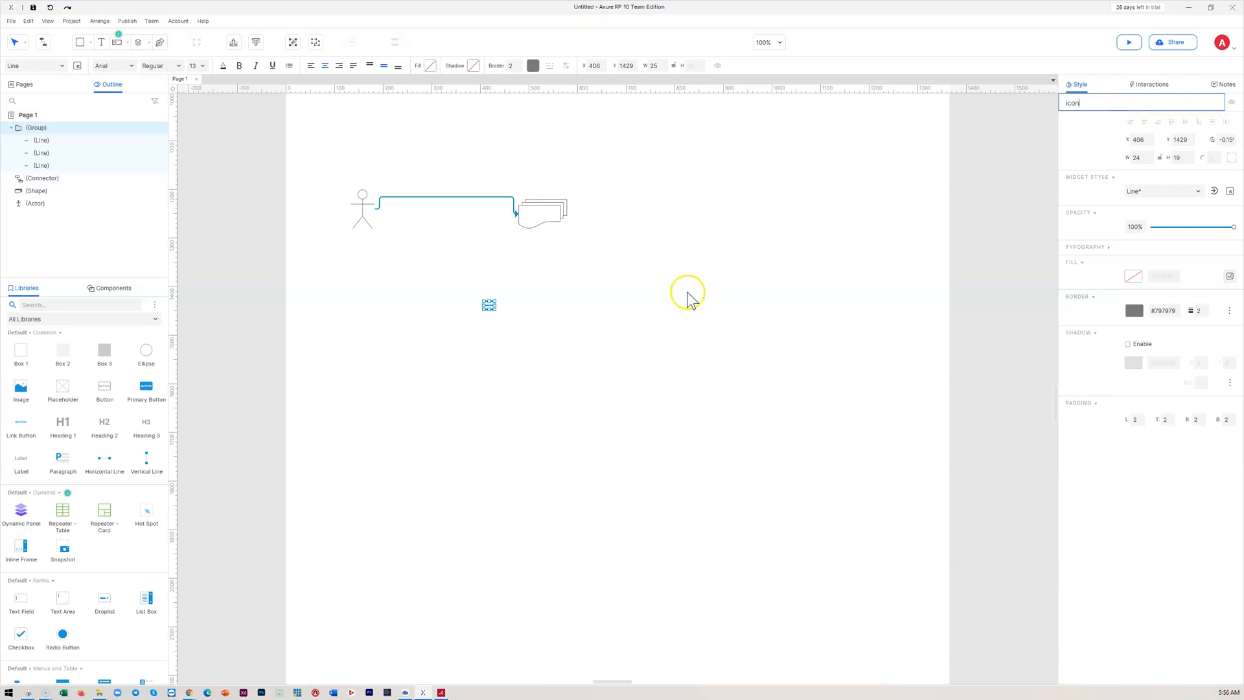
click(546, 317)
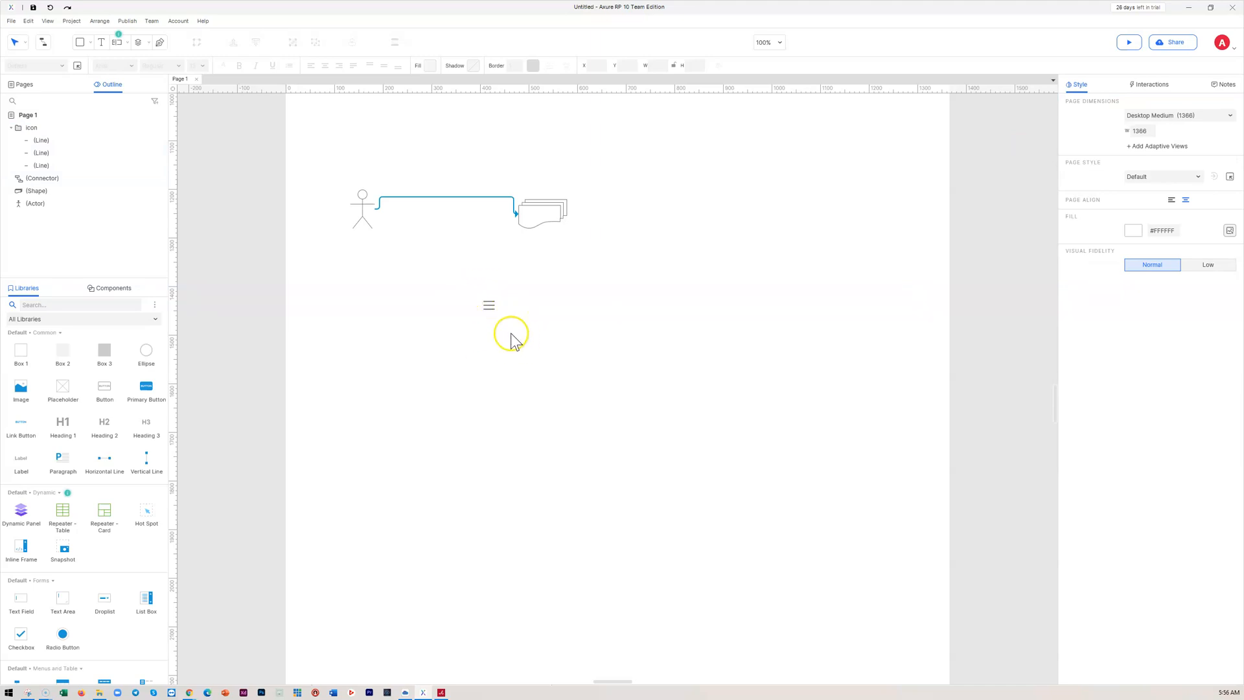
drag(465, 293, 464, 293)
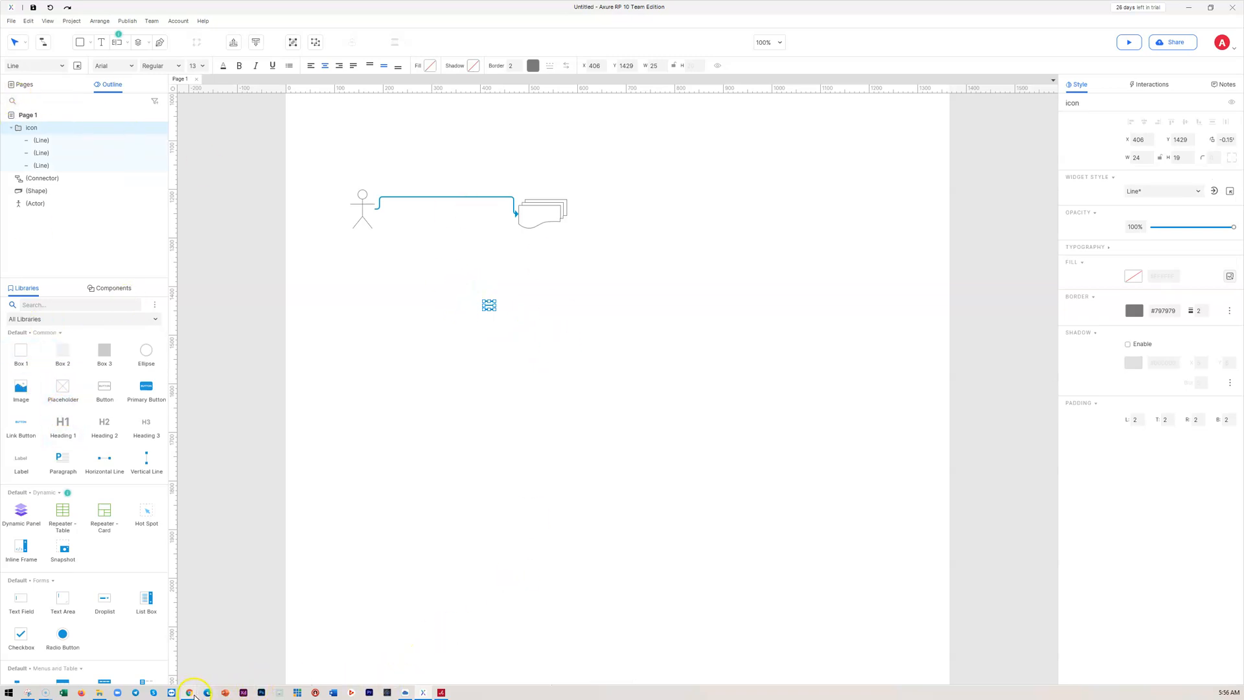
Switch to Chrome, open and close the hamburger menu on the Laurea home page, and return to Axure RP
mouse_move(193, 693)
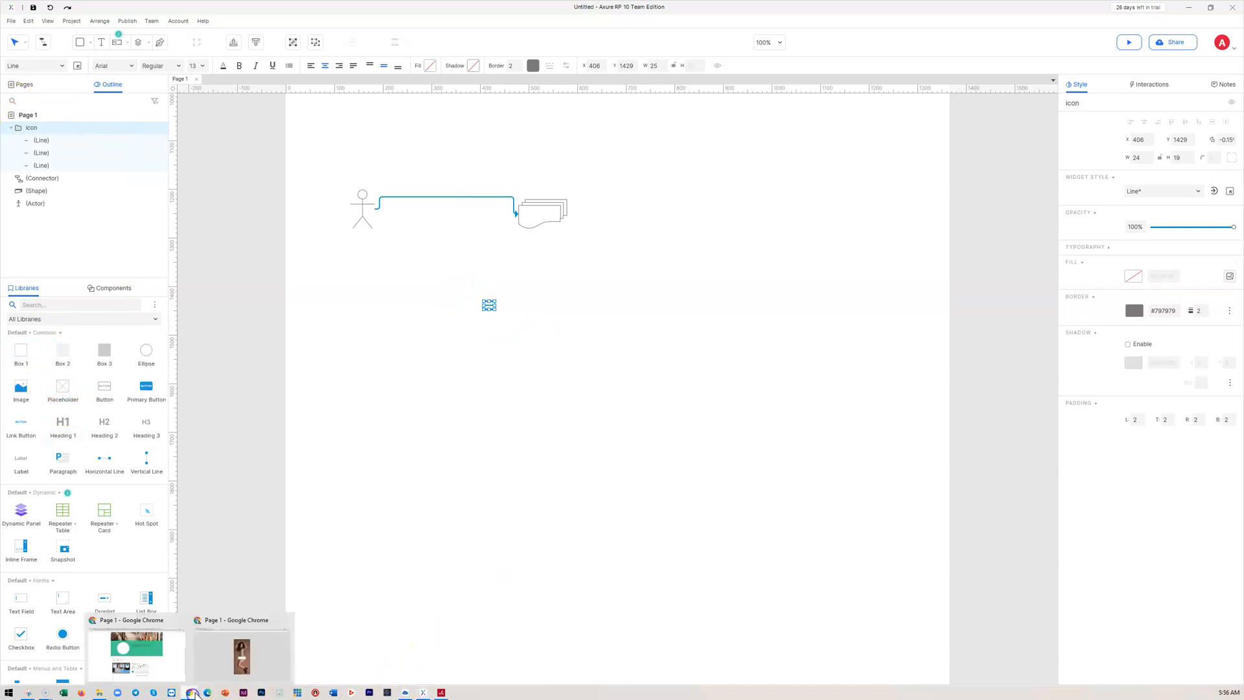
click(160, 673)
click(401, 8)
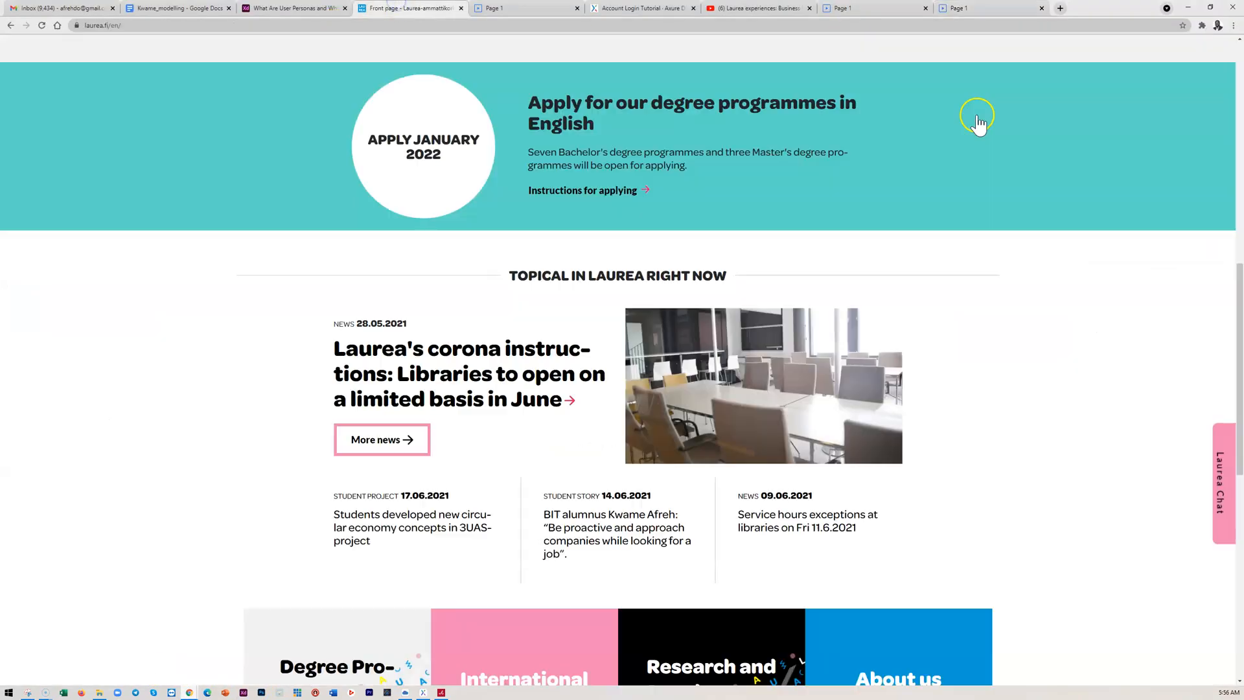
scroll(1103, 122, up, 9)
scroll(1104, 123, up, 1)
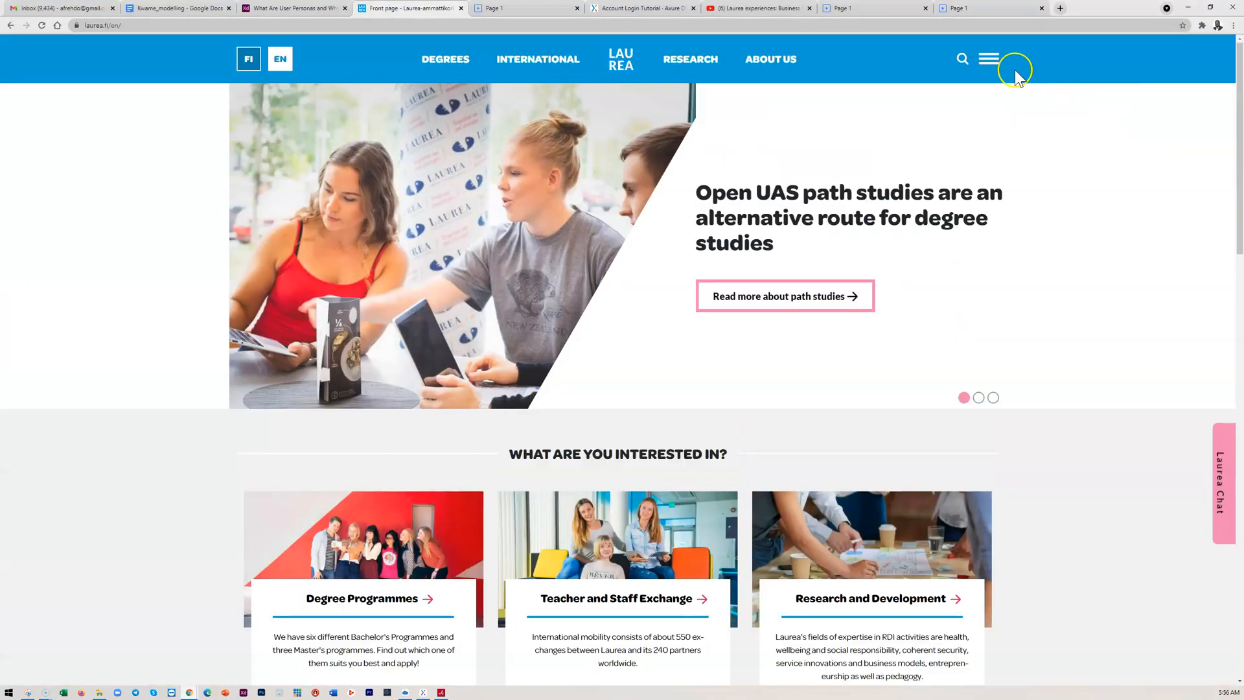
click(988, 60)
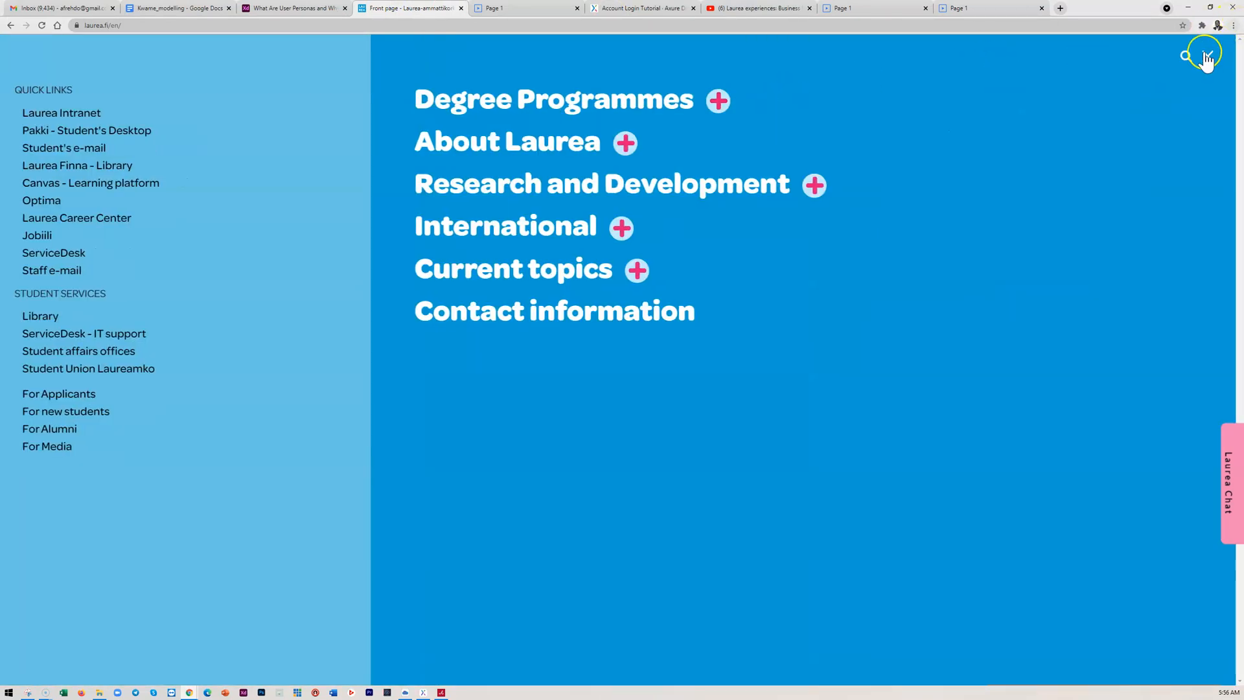
click(1207, 56)
click(1188, 8)
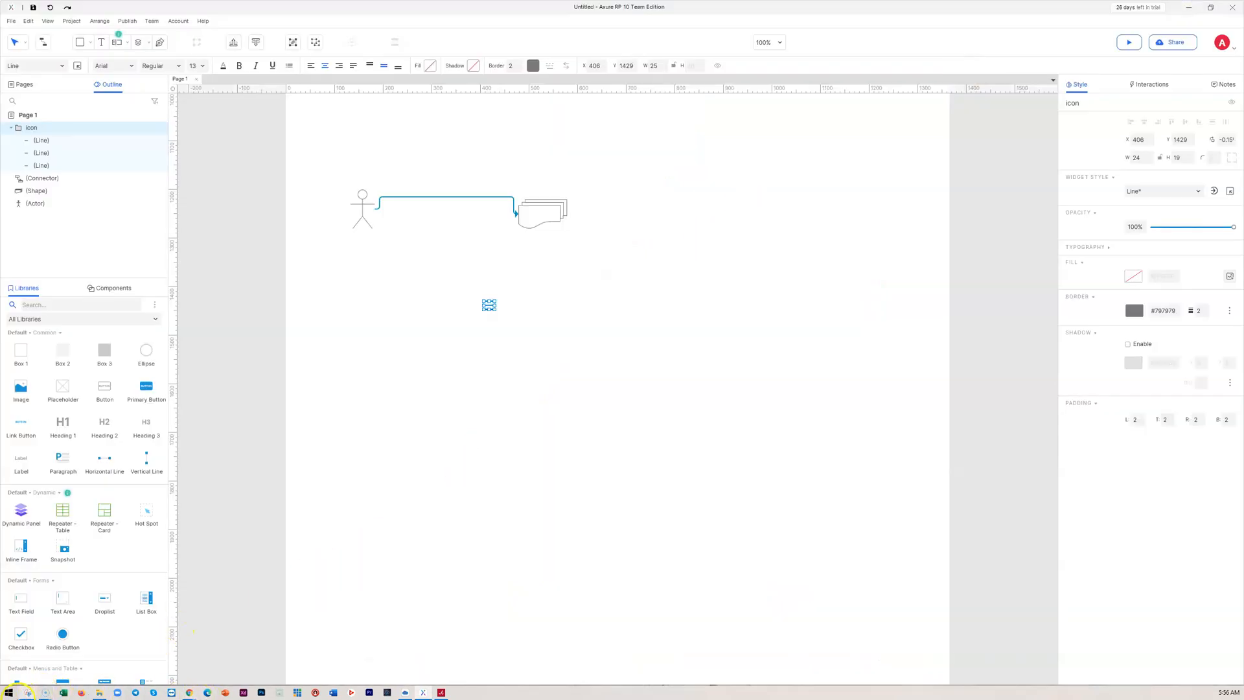
mouse_move(45, 693)
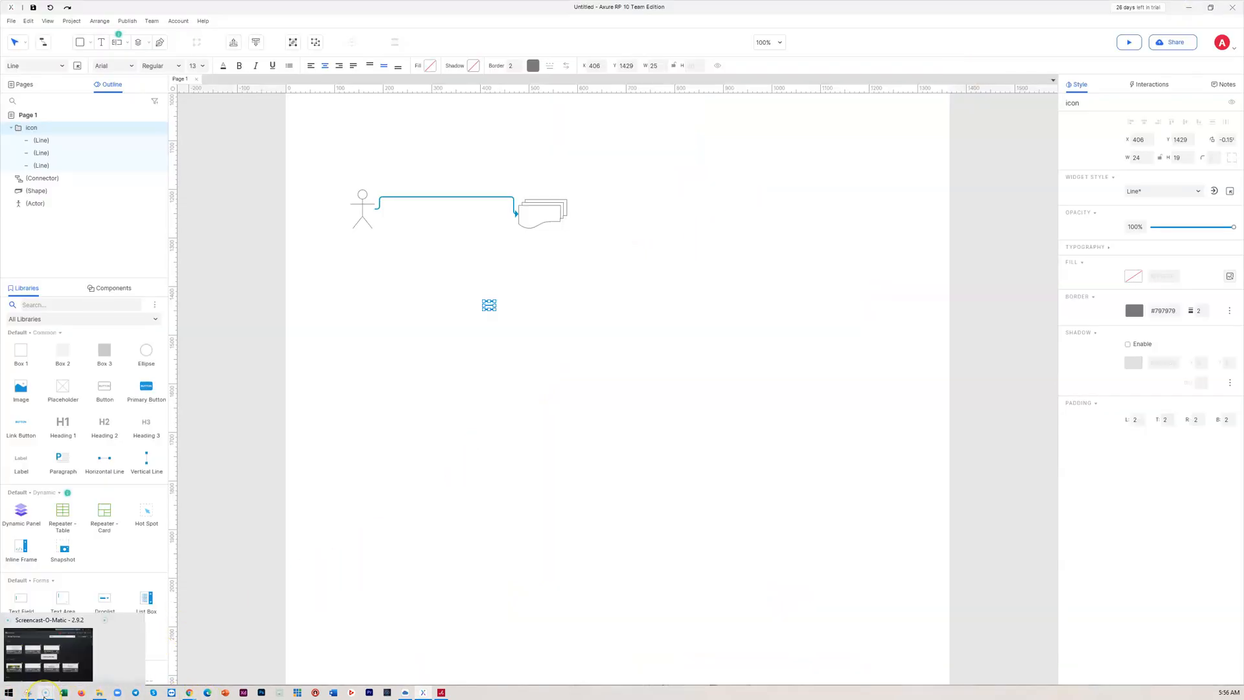
click(49, 654)
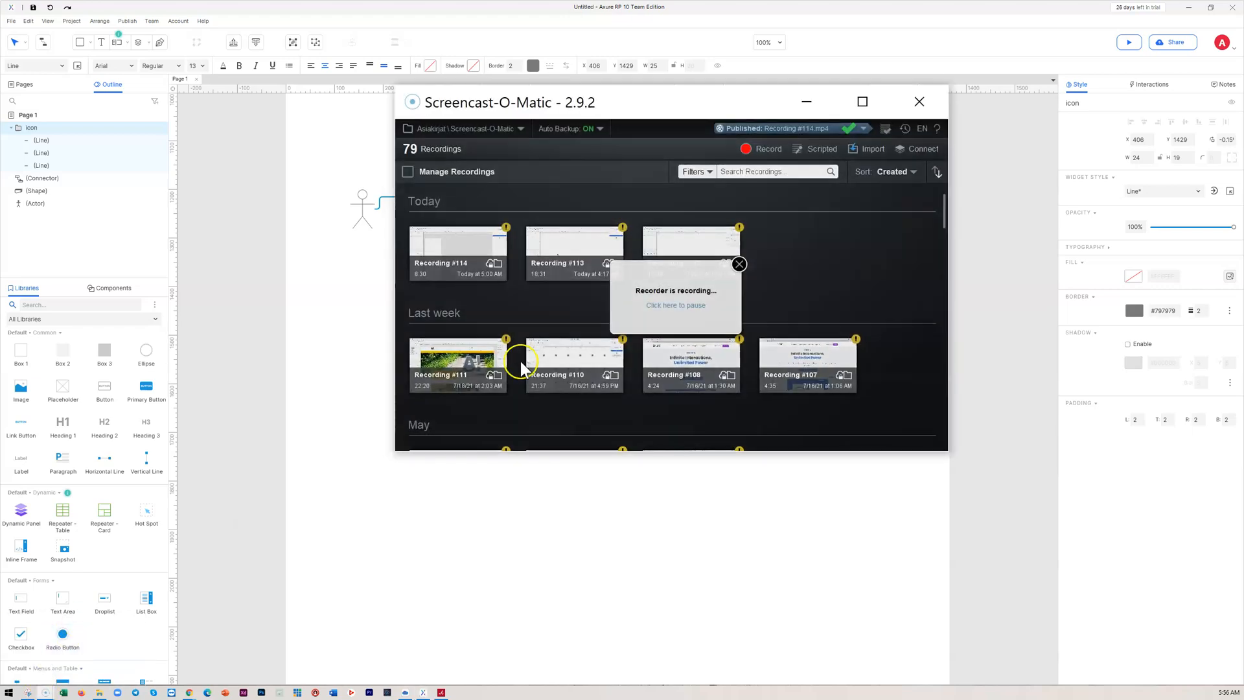